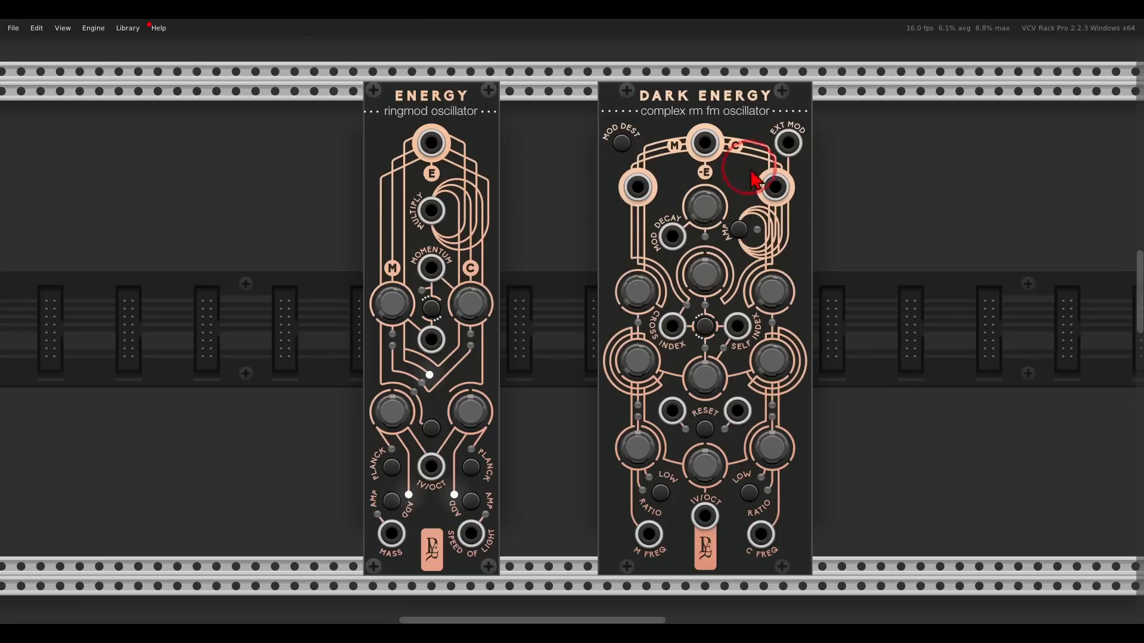
View the plugin information of the Dark Energy module, including its version, tags and manual link.
{"action": "right_click", "coordinate": [670, 118]}
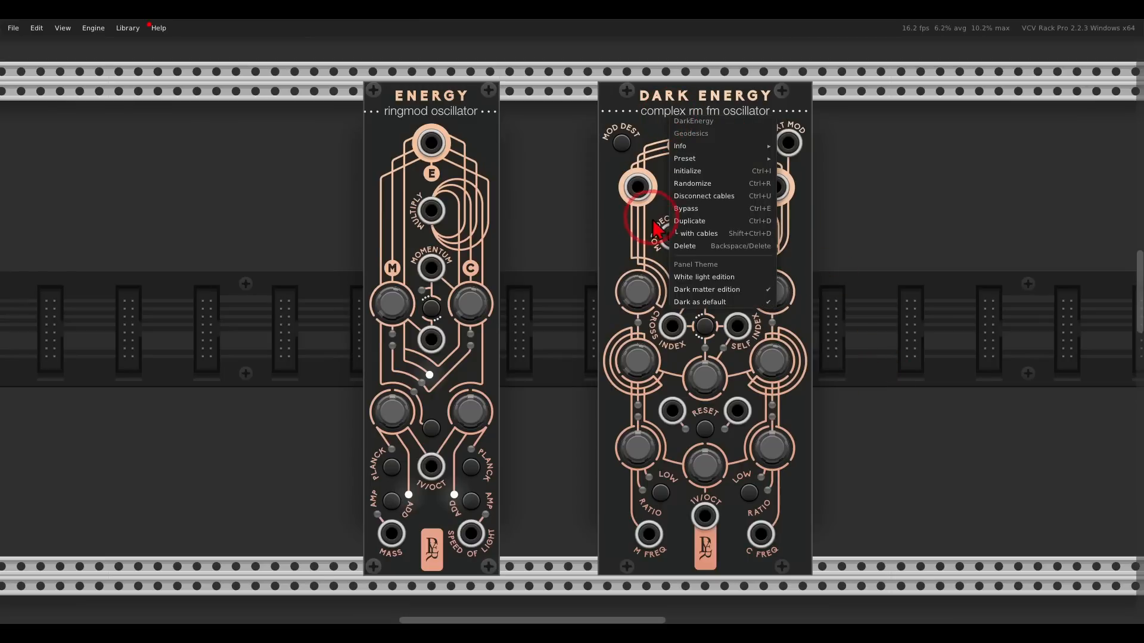
{"action": "mouse_move", "coordinate": [681, 148]}
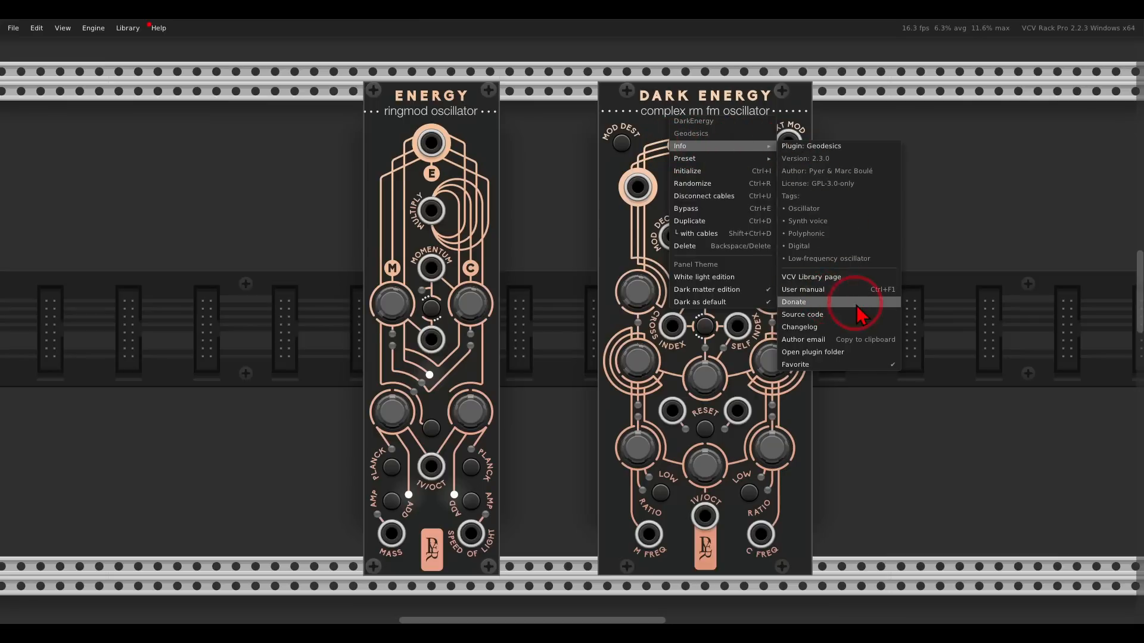
{"action": "left_click", "coordinate": [939, 314]}
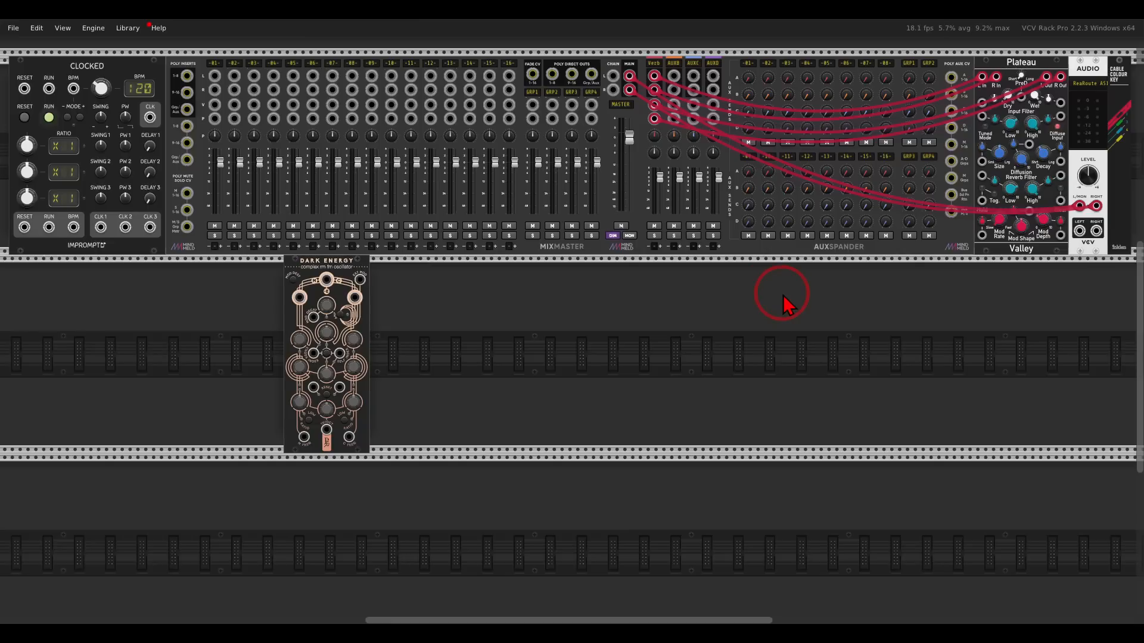
Add an Ions sequencer module from the favorites in the module browser, placing it directly below the Clocked module.
{"action": "left_click_drag", "start_coordinate": [569, 304], "coordinate": [946, 244]}
{"action": "right_click", "coordinate": [548, 322]}
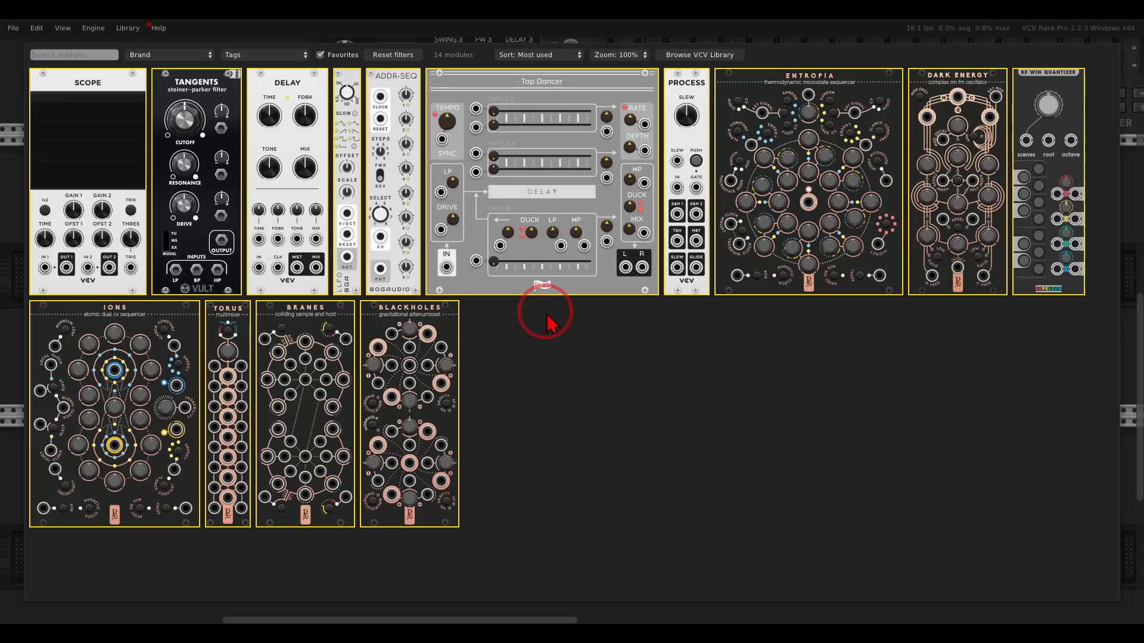
{"action": "left_click_drag", "start_coordinate": [153, 357], "coordinate": [428, 275]}
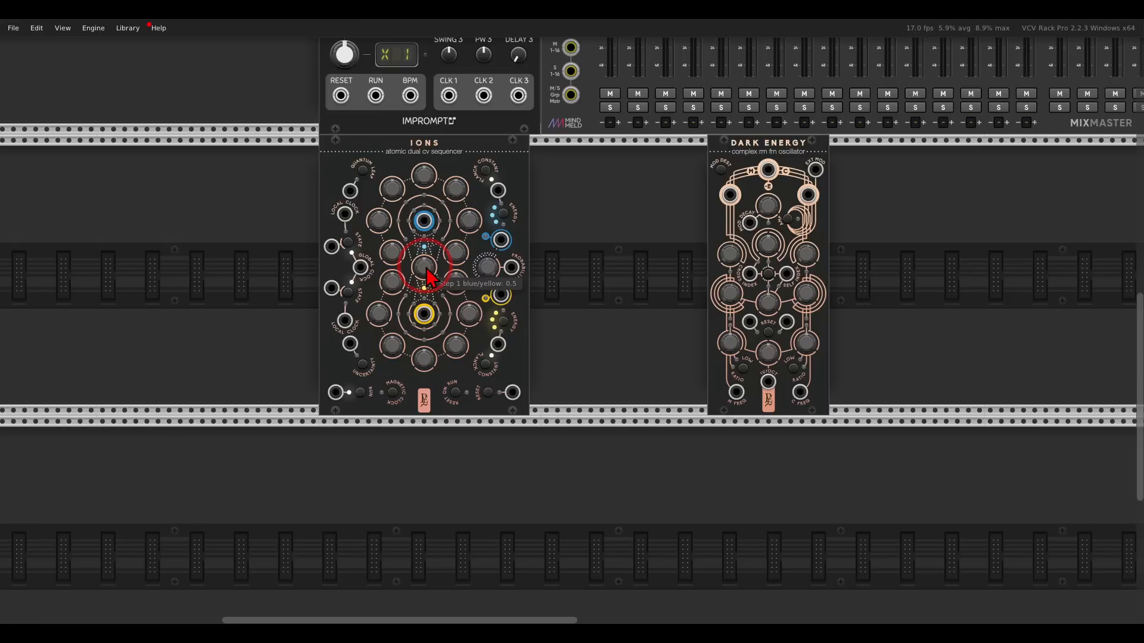
Set the clock 1 ratio of the Clocked module to x2.
{"action": "scroll", "coordinate": [393, 280], "scroll_direction": "up", "scroll_amount": 5}
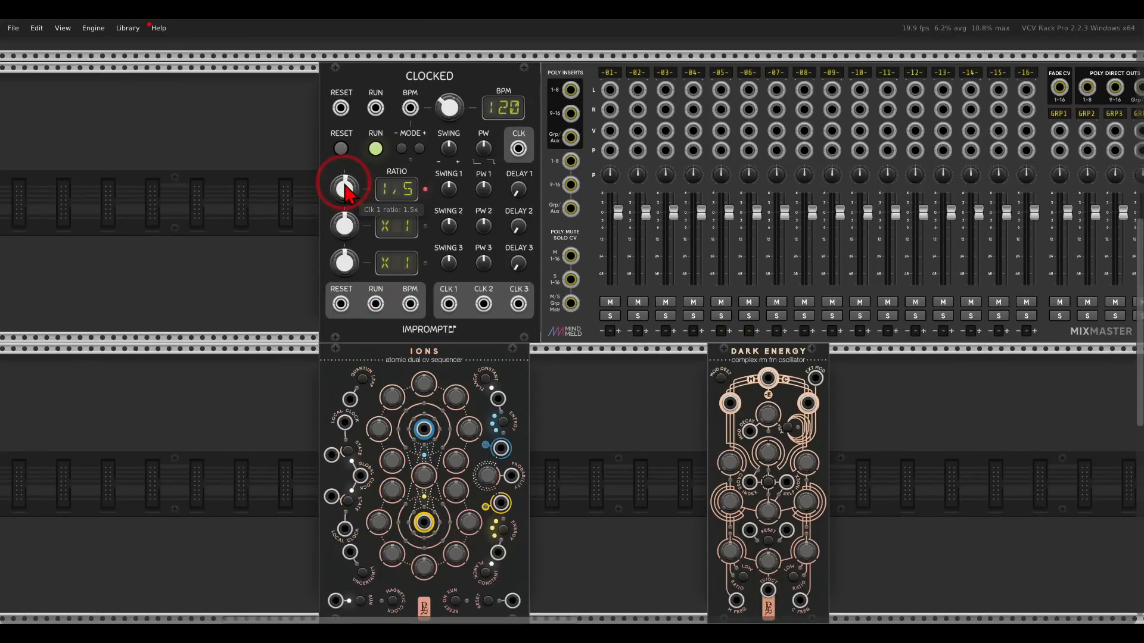
{"action": "left_click_drag", "start_coordinate": [346, 192], "coordinate": [345, 188]}
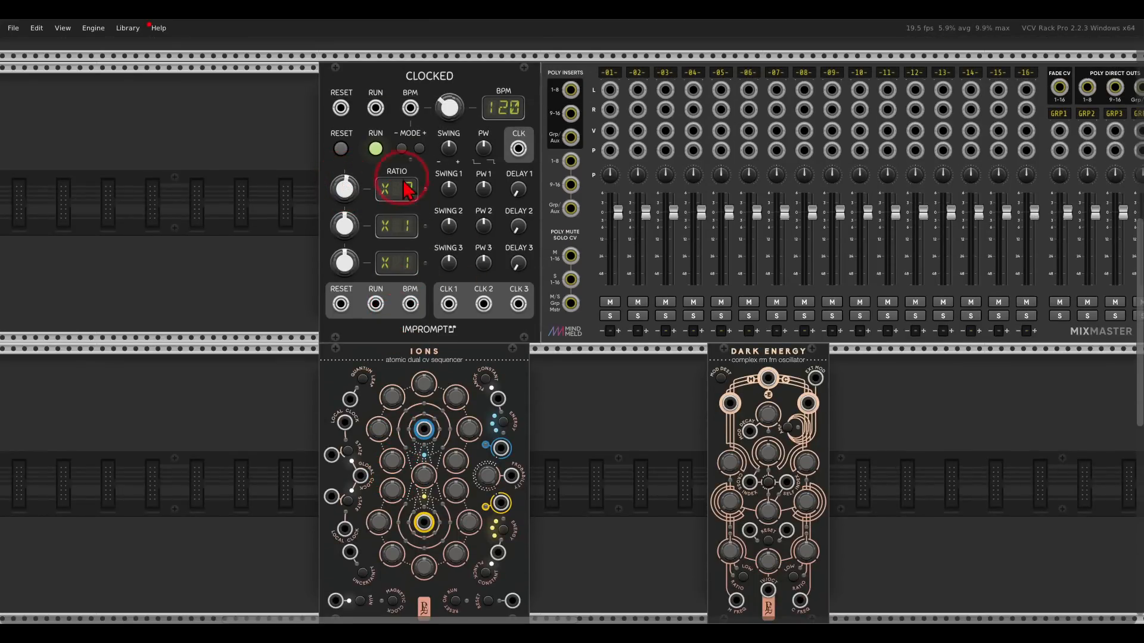
{"action": "scroll", "coordinate": [393, 209], "scroll_direction": "down", "scroll_amount": 3}
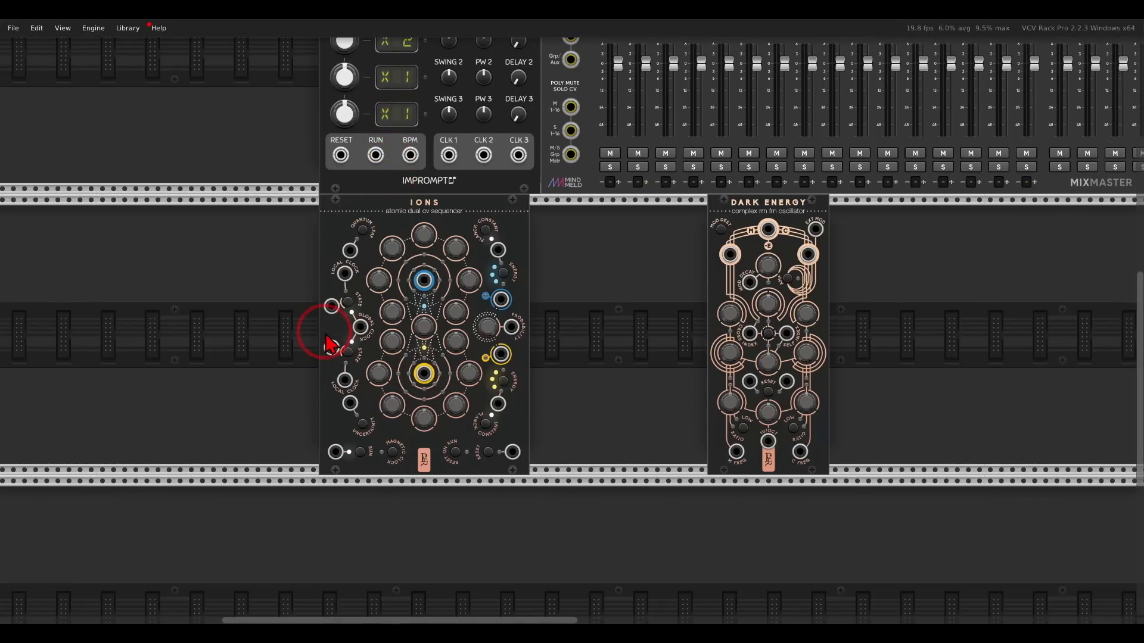
Patch Clocked's CLK 1 output to the Ions global clock input and its RESET output to the Ions reset input.
{"action": "scroll", "coordinate": [319, 327], "scroll_direction": "up", "scroll_amount": 2}
{"action": "left_click_drag", "start_coordinate": [609, 55], "coordinate": [484, 297]}
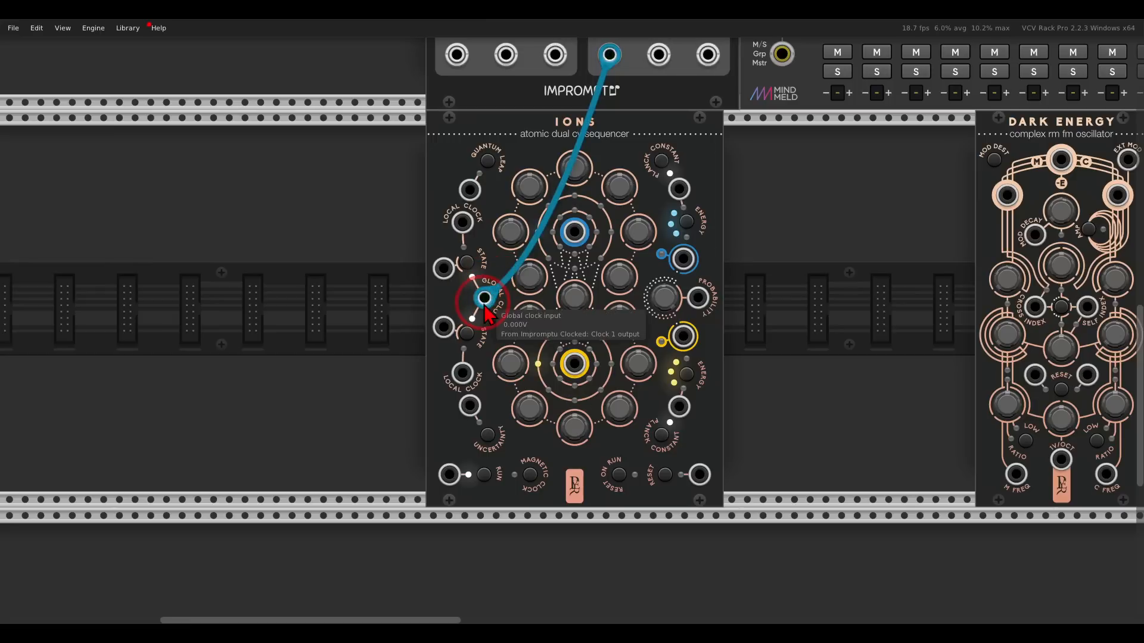
{"action": "scroll", "coordinate": [506, 197], "scroll_direction": "up", "scroll_amount": 3}
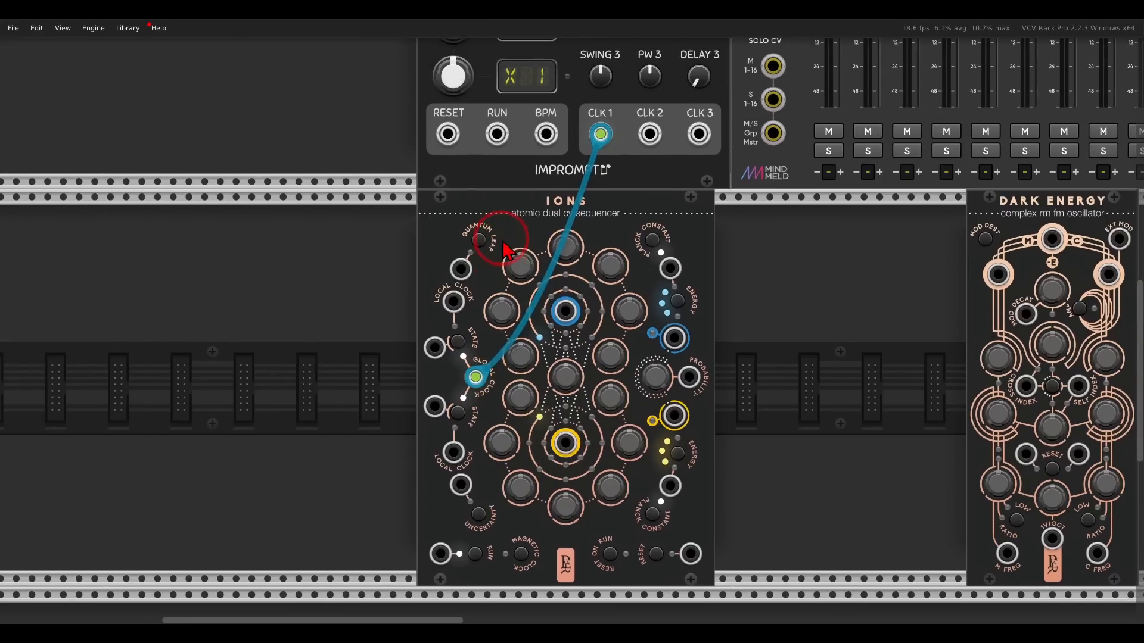
{"action": "left_click_drag", "start_coordinate": [448, 134], "coordinate": [691, 554]}
{"action": "left_click_drag", "start_coordinate": [838, 379], "coordinate": [692, 323]}
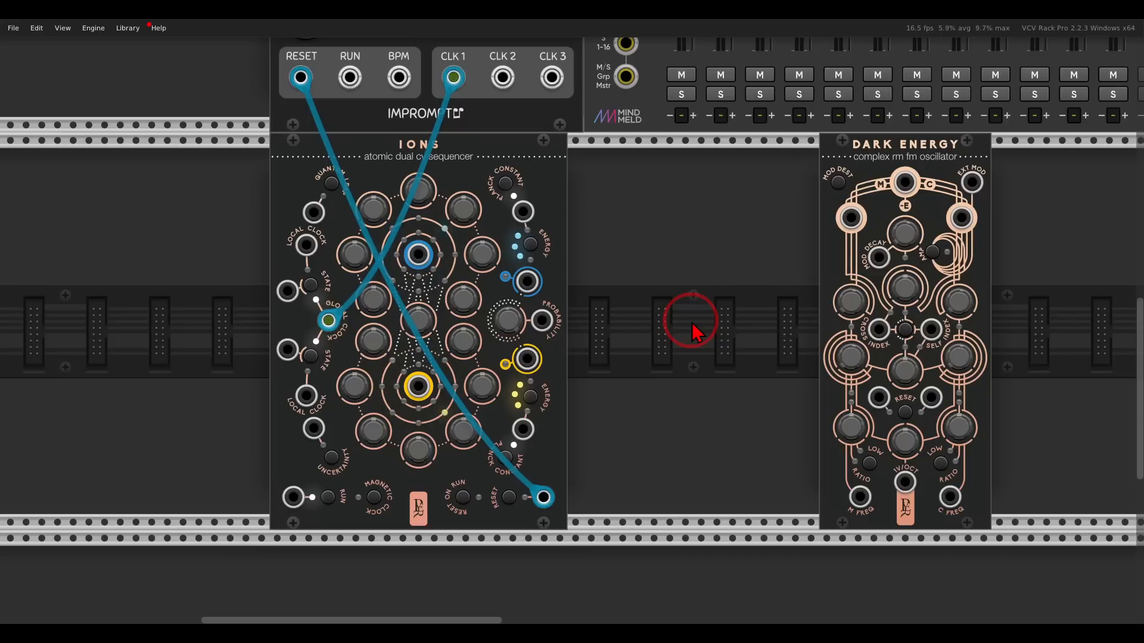
{"action": "mouse_move", "coordinate": [474, 174]}
{"action": "left_mouse_down"}
{"action": "mouse_move", "coordinate": [321, 214]}
{"action": "mouse_move", "coordinate": [524, 297]}
{"action": "mouse_move", "coordinate": [476, 175]}
{"action": "left_mouse_up"}
{"action": "mouse_move", "coordinate": [459, 323]}
{"action": "left_mouse_down"}
{"action": "mouse_move", "coordinate": [415, 480]}
{"action": "mouse_move", "coordinate": [466, 326]}
{"action": "mouse_move", "coordinate": [411, 294]}
{"action": "mouse_move", "coordinate": [390, 351]}
{"action": "mouse_move", "coordinate": [461, 325]}
{"action": "mouse_move", "coordinate": [435, 300]}
{"action": "left_mouse_up"}
{"action": "key", "text": "Escape"}
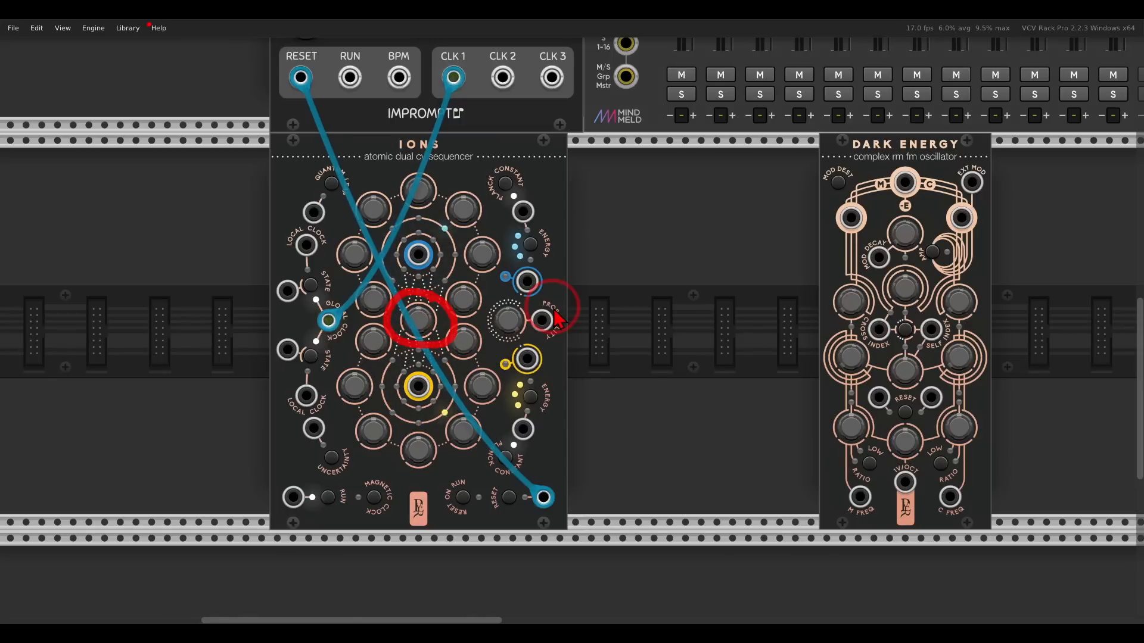
{"action": "key", "text": "Escape"}
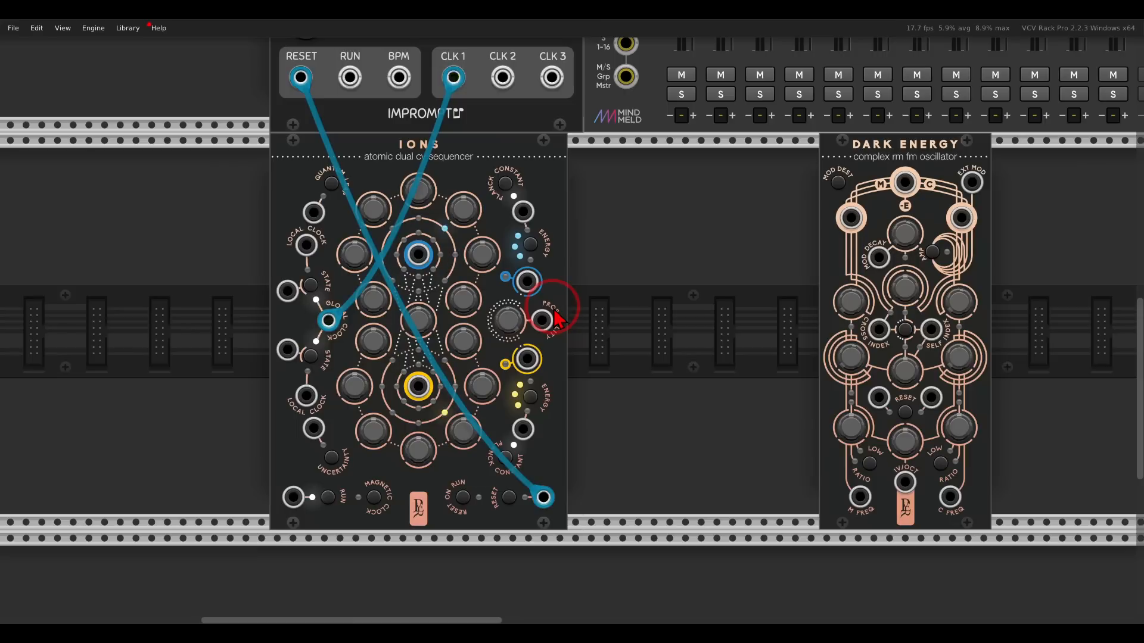
Add a Re-Win Quantizer module from the module browser, placing it directly beside Ions in the gap before Dark Energy.
{"action": "right_click", "coordinate": [605, 296]}
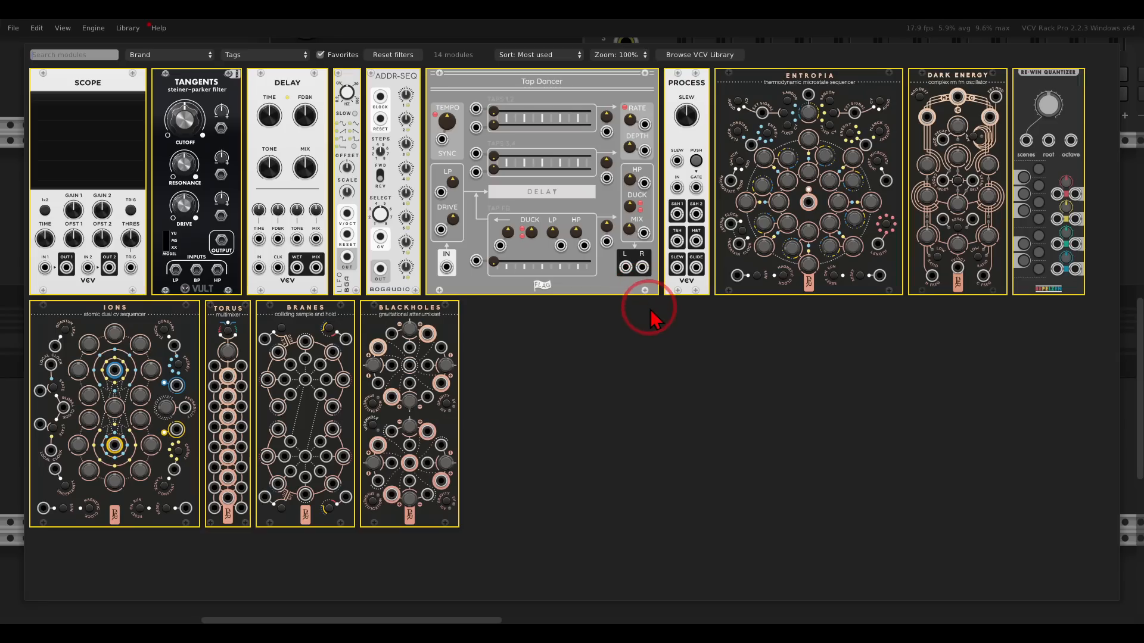
{"action": "left_click", "coordinate": [1047, 112]}
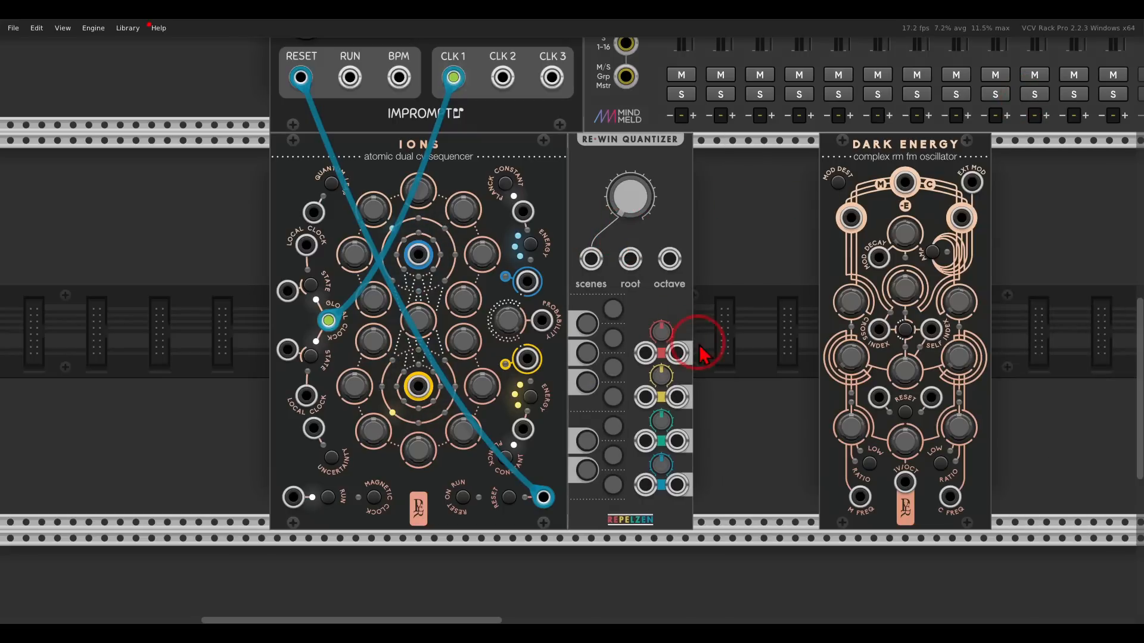
{"action": "mouse_move", "coordinate": [692, 340]}
{"action": "left_mouse_down"}
{"action": "mouse_move", "coordinate": [613, 411]}
{"action": "mouse_move", "coordinate": [720, 459]}
{"action": "mouse_move", "coordinate": [701, 328]}
{"action": "left_mouse_up"}
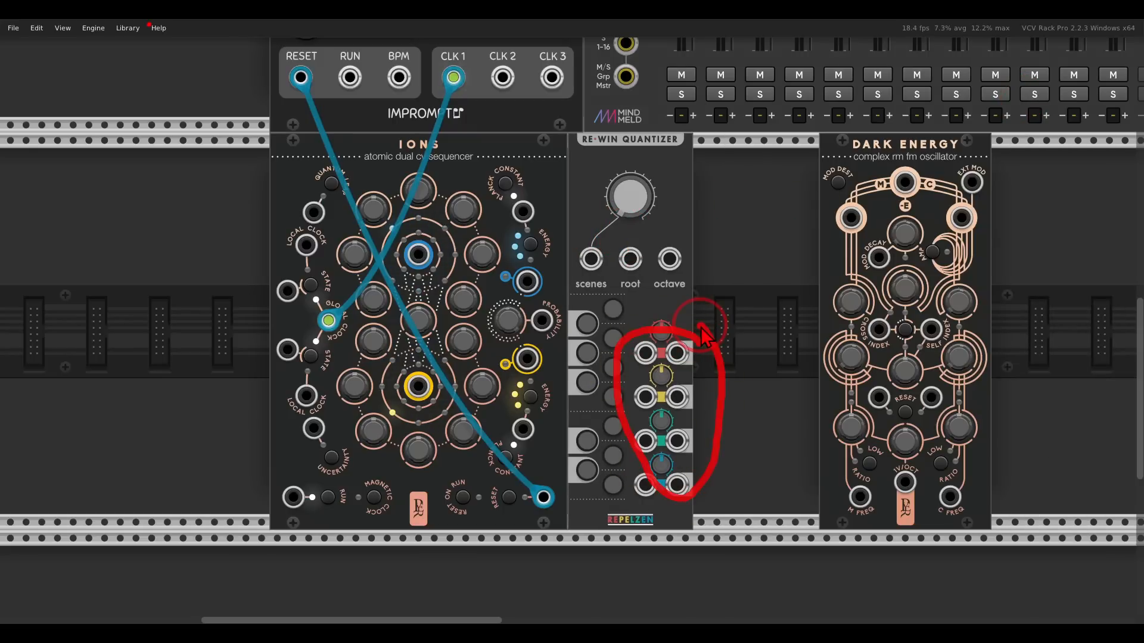
{"action": "key", "text": "Escape"}
{"action": "mouse_move", "coordinate": [628, 194]}
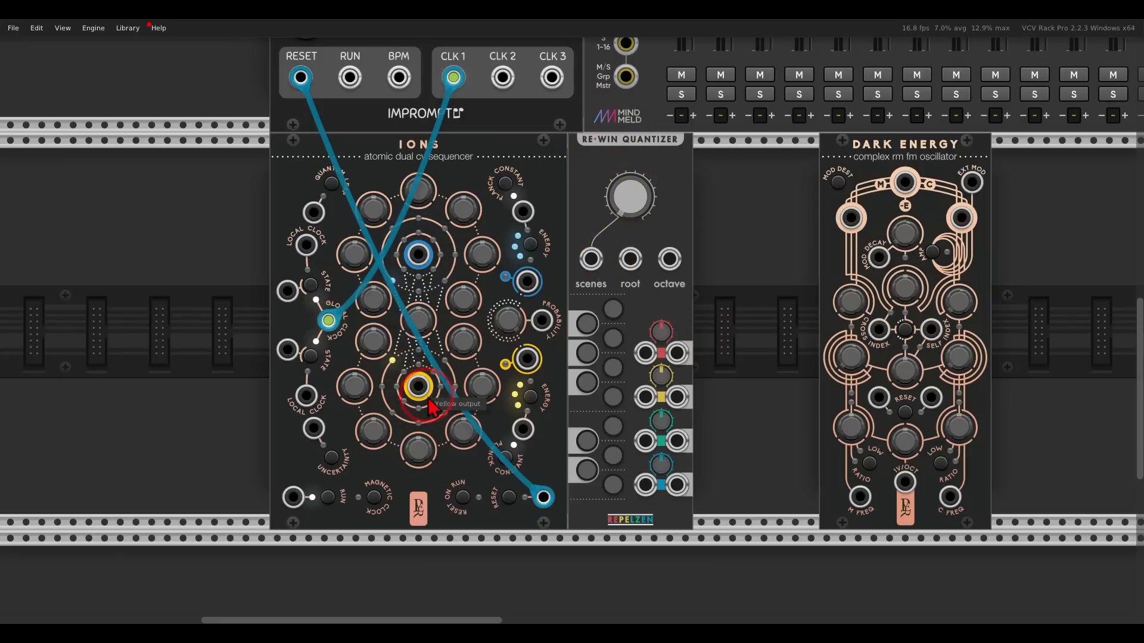
Route the Ions yellow output through quantizer channel 1 into Dark Energy's 1V/Oct input, and move Dark Energy against the quantizer.
{"action": "left_click_drag", "start_coordinate": [422, 393], "coordinate": [883, 465]}
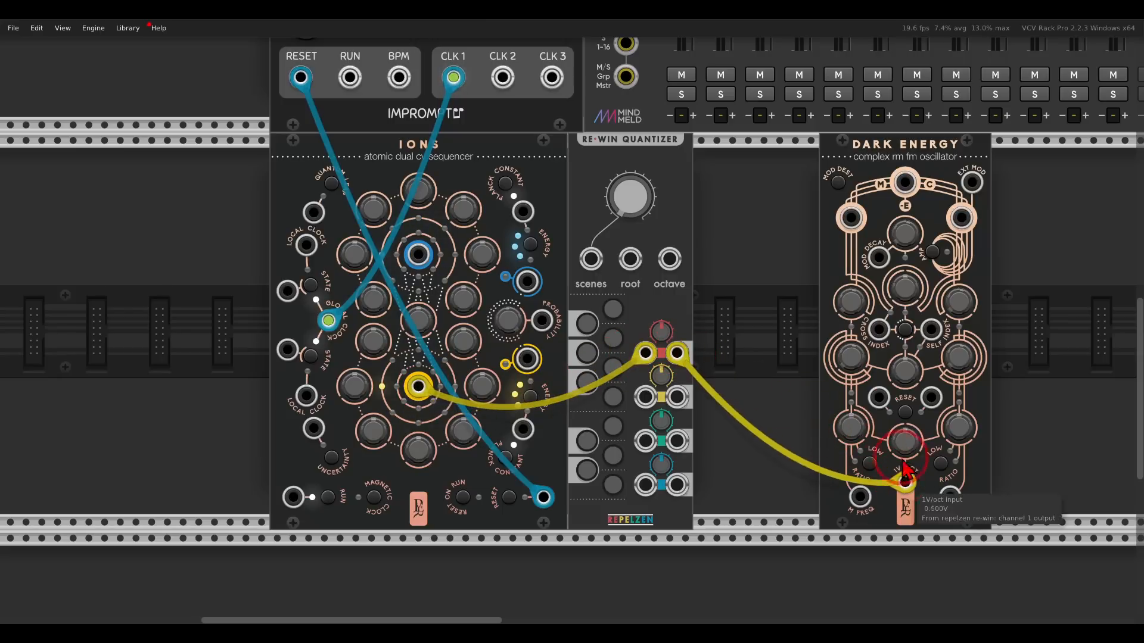
{"action": "left_click_drag", "start_coordinate": [881, 300], "coordinate": [756, 300]}
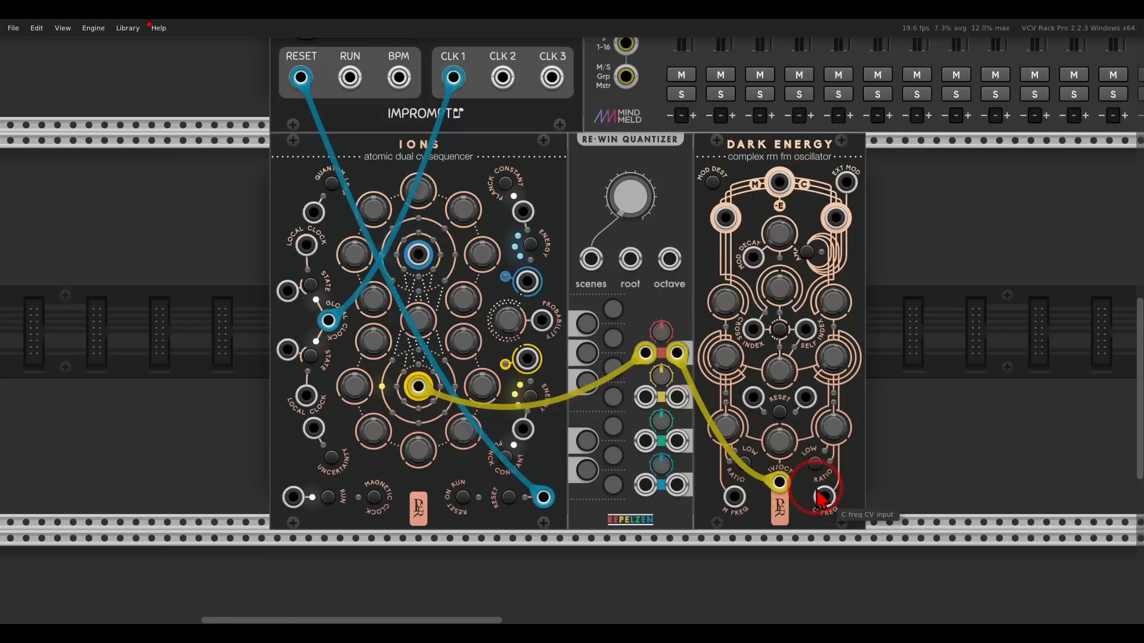
{"action": "mouse_move", "coordinate": [728, 185]}
{"action": "left_mouse_down"}
{"action": "mouse_move", "coordinate": [834, 257]}
{"action": "mouse_move", "coordinate": [849, 185]}
{"action": "mouse_move", "coordinate": [822, 182]}
{"action": "left_mouse_up"}
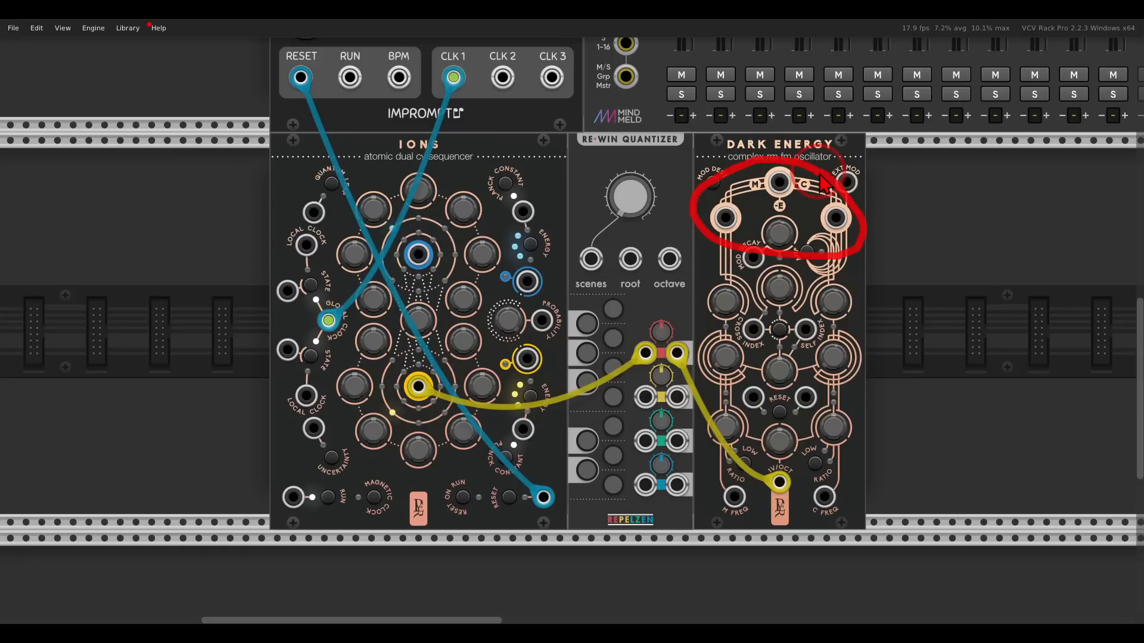
{"action": "key", "text": "Escape"}
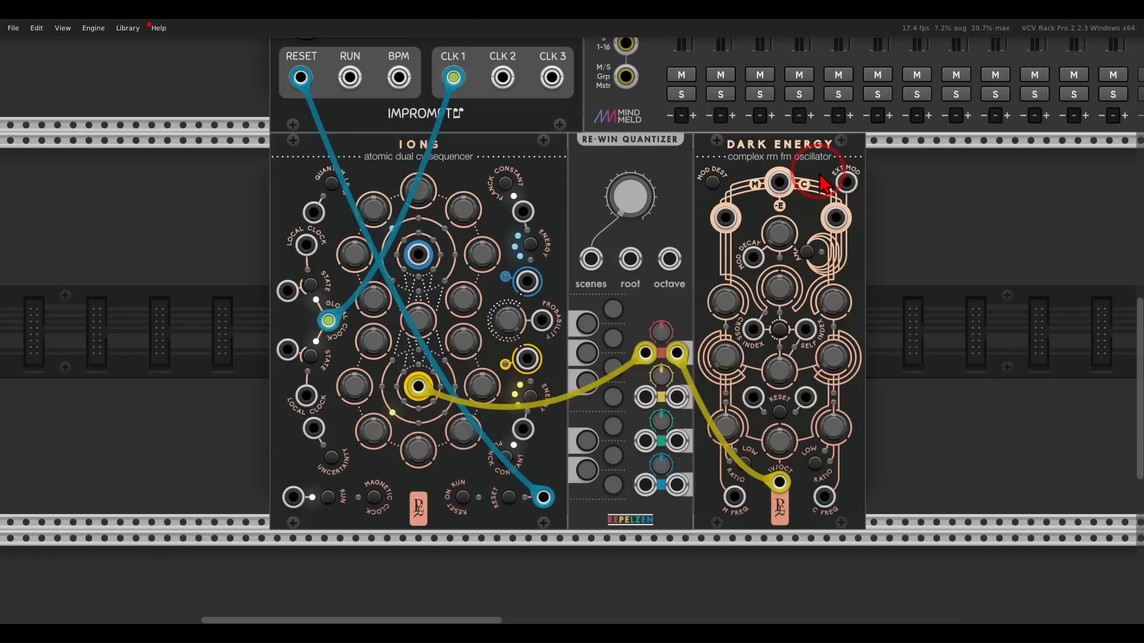
{"action": "mouse_move", "coordinate": [739, 195]}
{"action": "left_mouse_down"}
{"action": "mouse_move", "coordinate": [713, 194]}
{"action": "mouse_move", "coordinate": [736, 239]}
{"action": "mouse_move", "coordinate": [747, 196]}
{"action": "left_mouse_up"}
{"action": "mouse_move", "coordinate": [845, 194]}
{"action": "left_mouse_down"}
{"action": "mouse_move", "coordinate": [861, 229]}
{"action": "mouse_move", "coordinate": [852, 207]}
{"action": "left_mouse_up"}
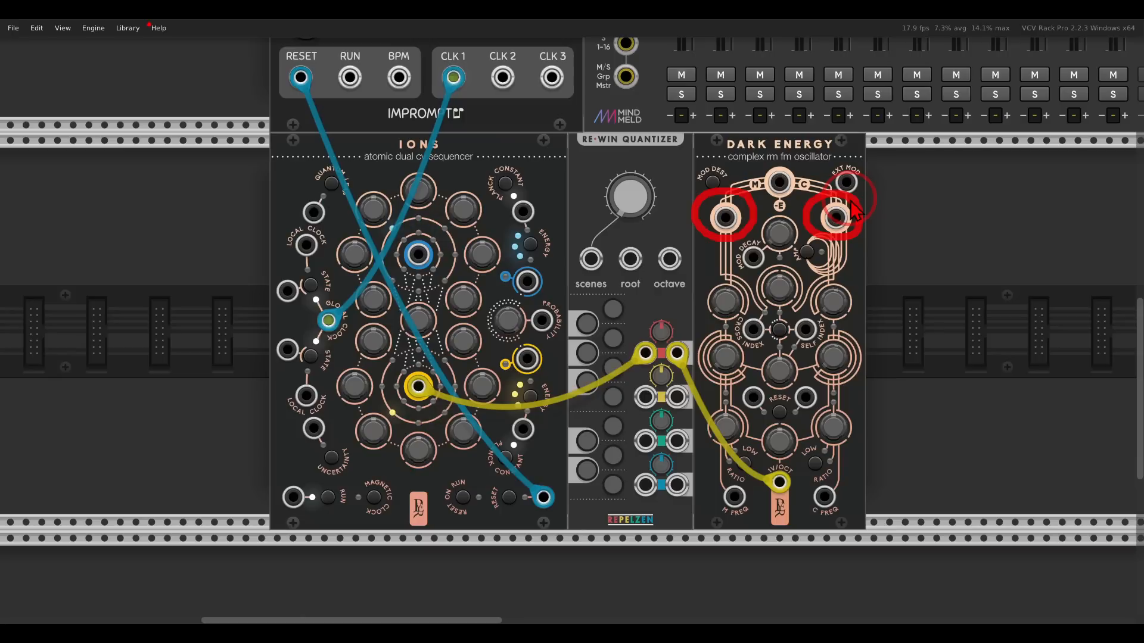
{"action": "mouse_move", "coordinate": [817, 174]}
{"action": "left_mouse_down"}
{"action": "mouse_move", "coordinate": [786, 160]}
{"action": "mouse_move", "coordinate": [738, 197]}
{"action": "mouse_move", "coordinate": [817, 194]}
{"action": "mouse_move", "coordinate": [799, 164]}
{"action": "left_mouse_up"}
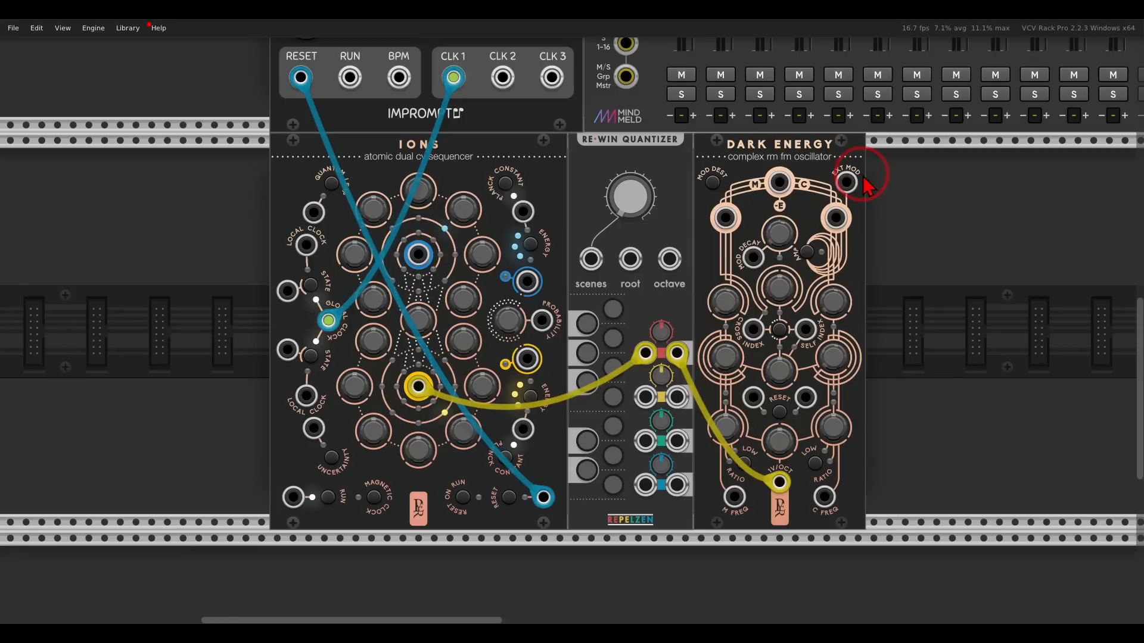
Patch Dark Energy's Energy output to the left input of channel 01 on the MixMaster.
{"action": "left_click", "coordinate": [781, 183]}
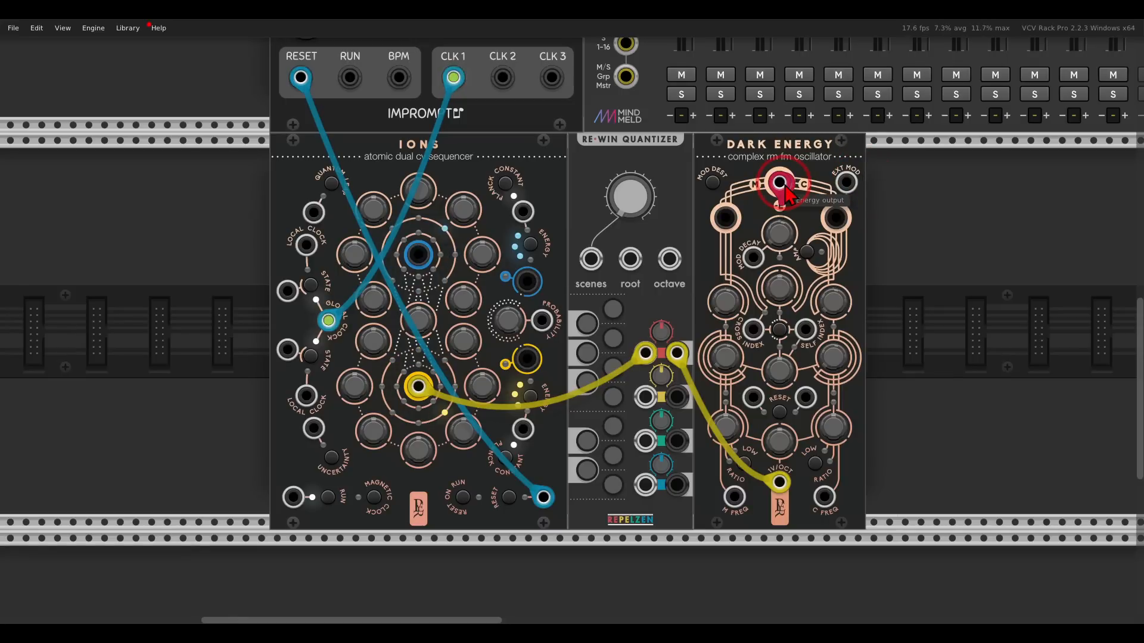
{"action": "scroll", "coordinate": [780, 189], "scroll_direction": "up", "scroll_amount": 5}
{"action": "left_click_drag", "start_coordinate": [781, 184], "coordinate": [682, 80]}
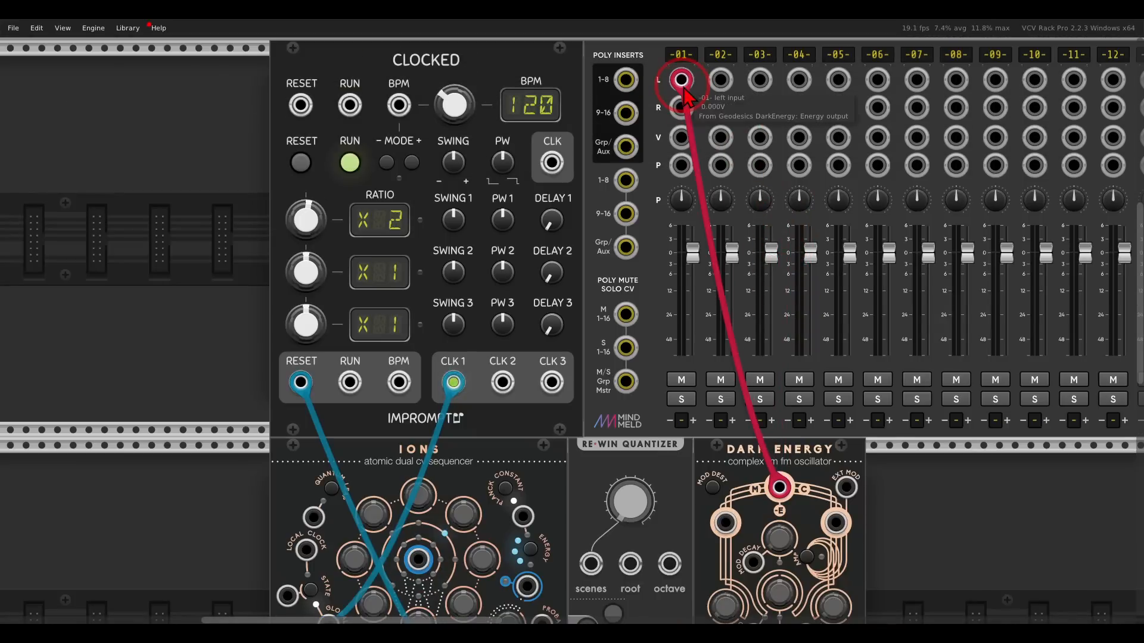
Enable the C, D# and G keys on the Re-Win Quantizer's vertical keyboard.
{"action": "scroll", "coordinate": [684, 91], "scroll_direction": "down", "scroll_amount": 10}
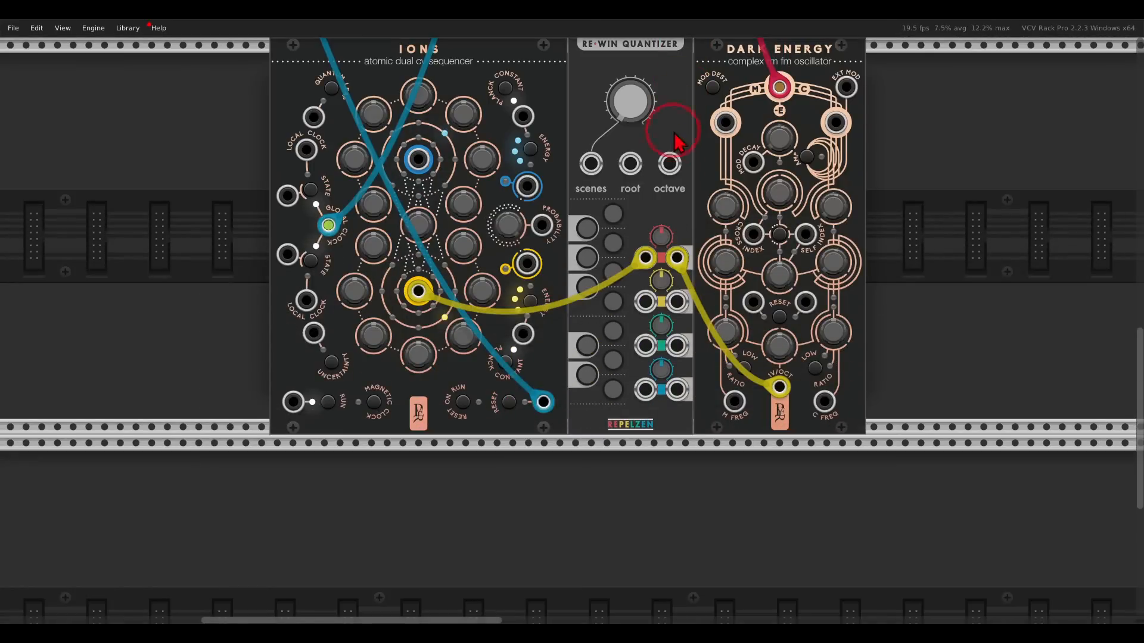
{"action": "scroll", "coordinate": [679, 142], "scroll_direction": "up", "scroll_amount": 2}
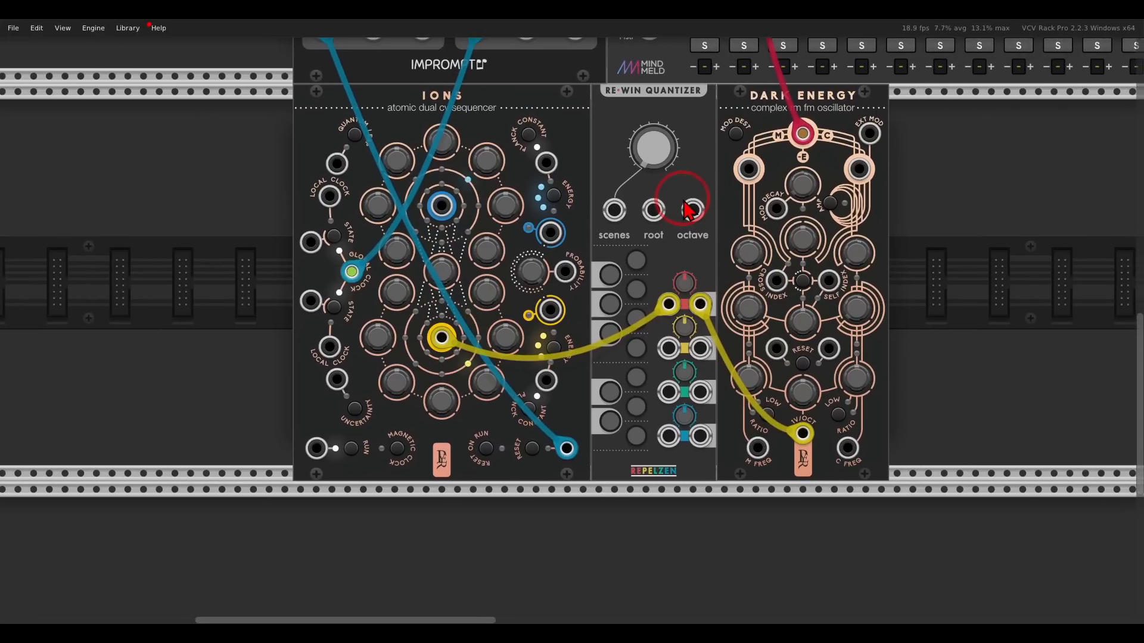
{"action": "left_click", "coordinate": [638, 437]}
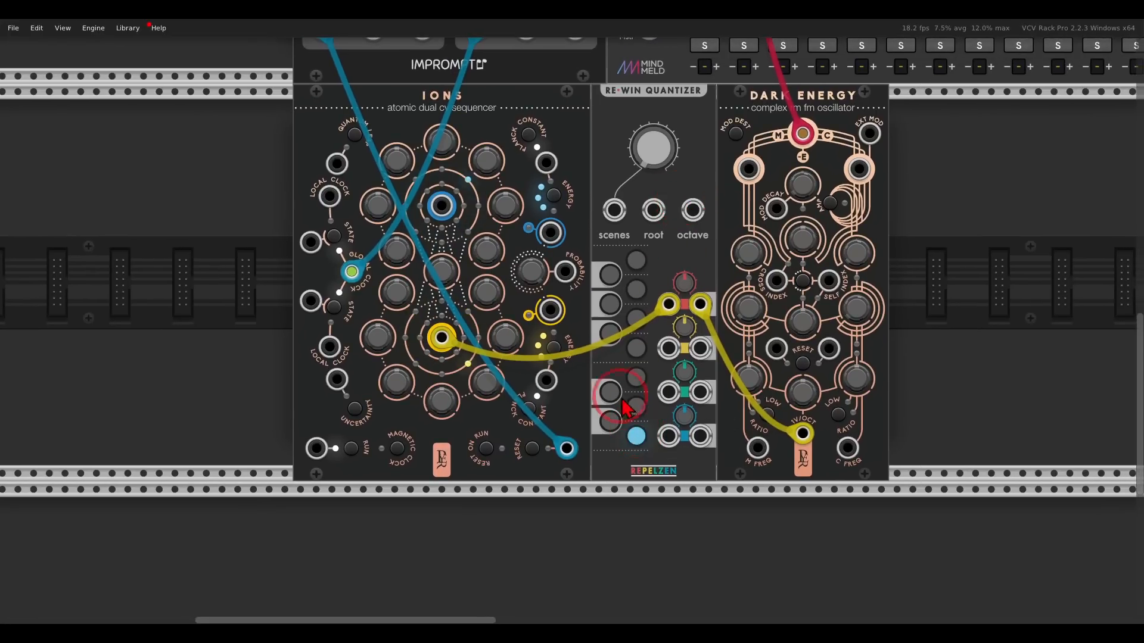
{"action": "left_click", "coordinate": [609, 391]}
{"action": "left_click", "coordinate": [636, 320]}
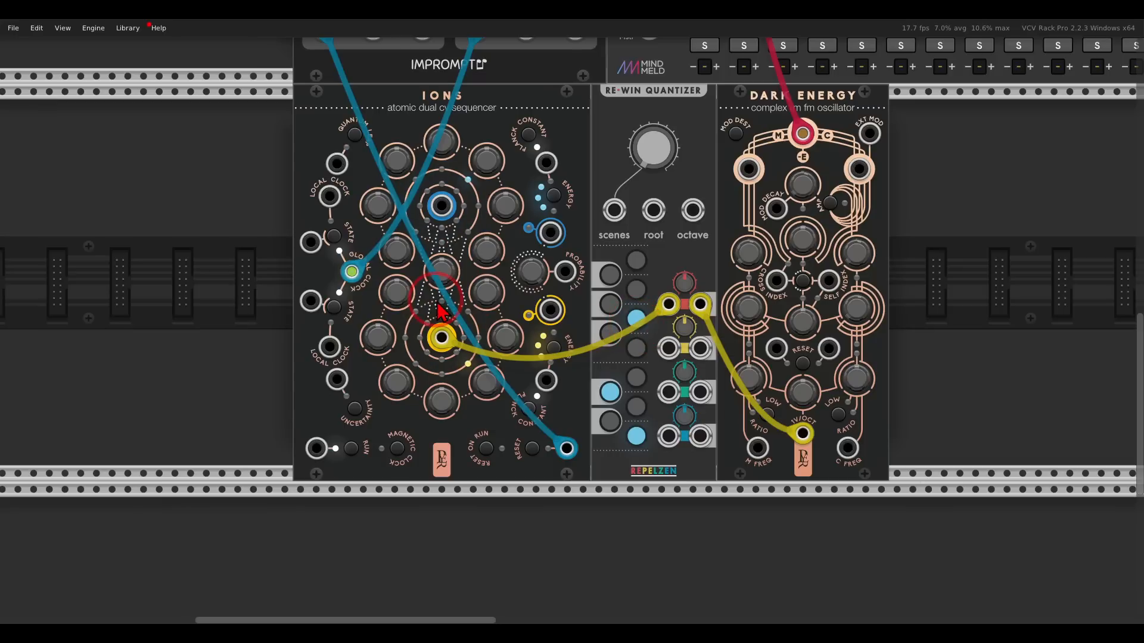
Vary the yellow step knobs on Ions to create a melody, with yellow step 7 at about 0.30.
{"action": "scroll", "coordinate": [489, 320], "scroll_direction": "up", "scroll_amount": 5}
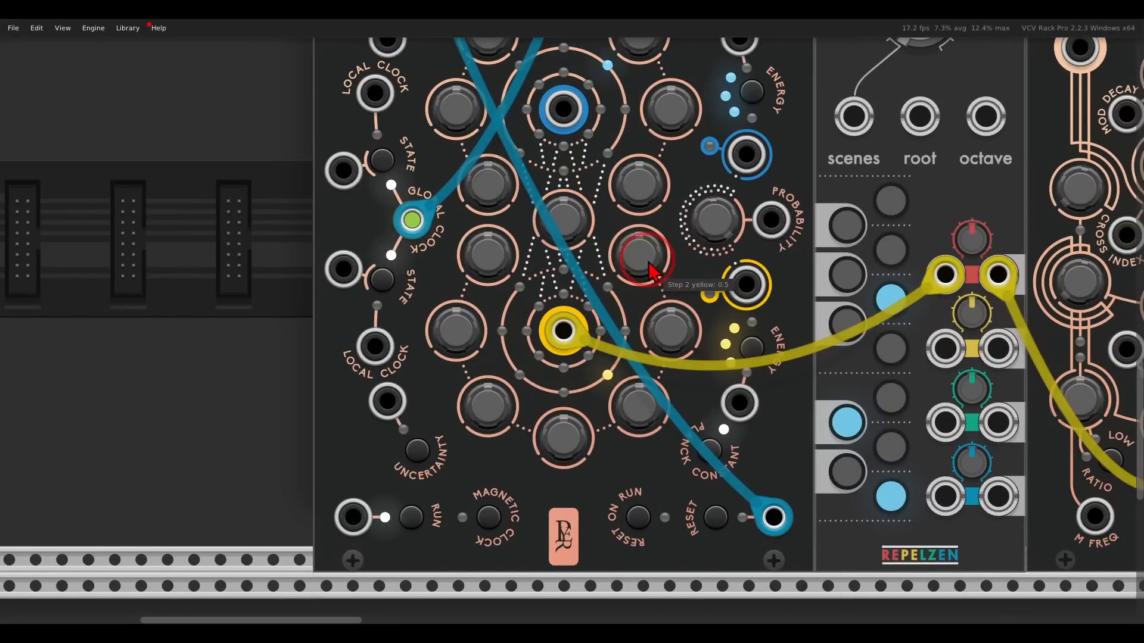
{"action": "left_click_drag", "start_coordinate": [639, 260], "coordinate": [639, 243]}
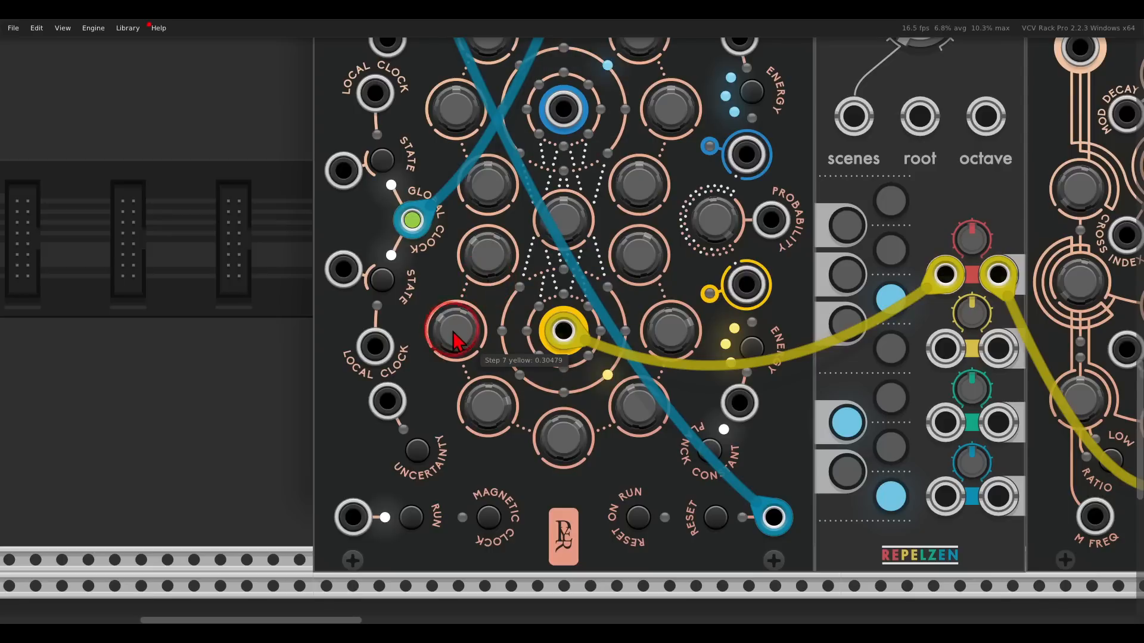
{"action": "scroll", "coordinate": [506, 329], "scroll_direction": "down", "scroll_amount": 3, "text": "ctrl"}
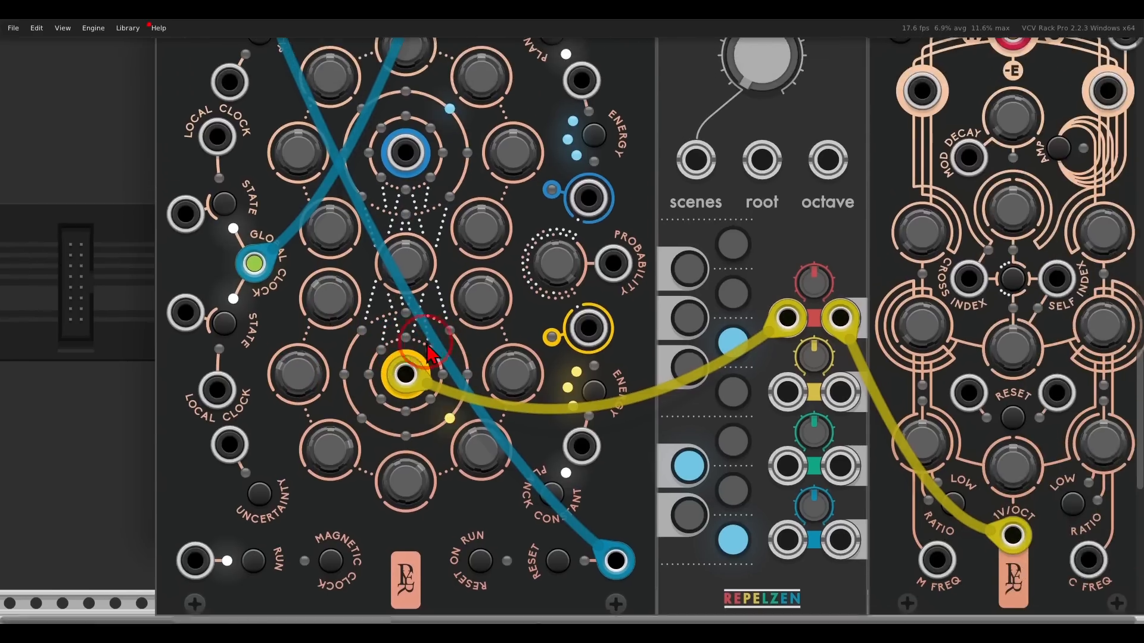
{"action": "scroll", "coordinate": [542, 327], "scroll_direction": "down", "scroll_amount": 3, "text": "ctrl"}
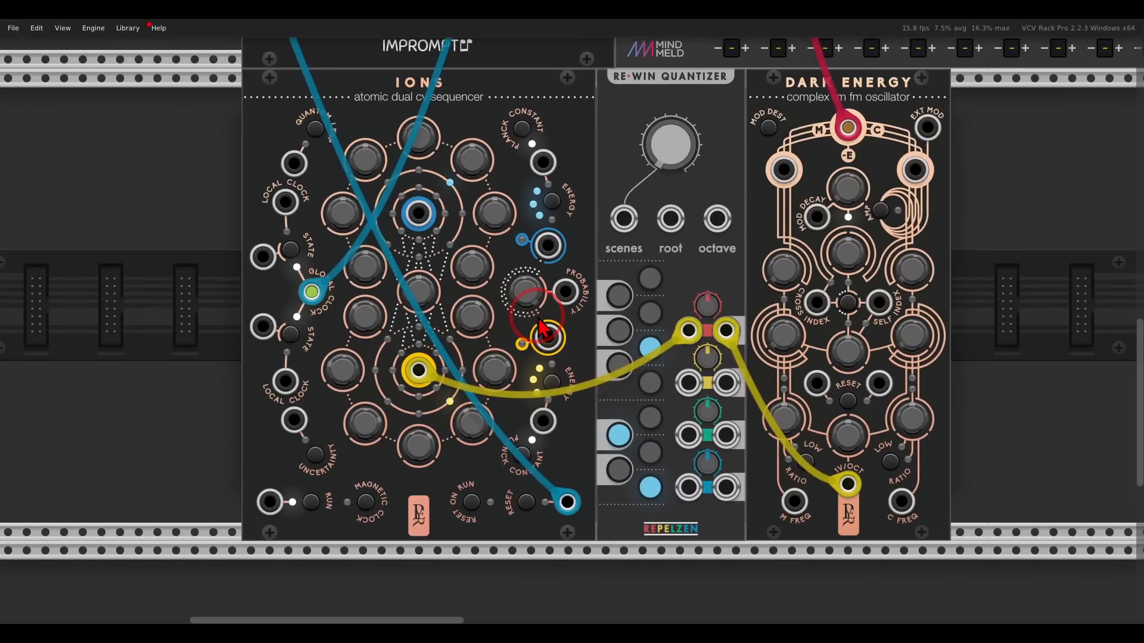
Raise channel 01's aux A send to the Verb on the AuxSpander to about -18 dB.
{"action": "left_click_drag", "start_coordinate": [815, 164], "coordinate": [607, 271]}
{"action": "left_click_drag", "start_coordinate": [810, 210], "coordinate": [329, 365]}
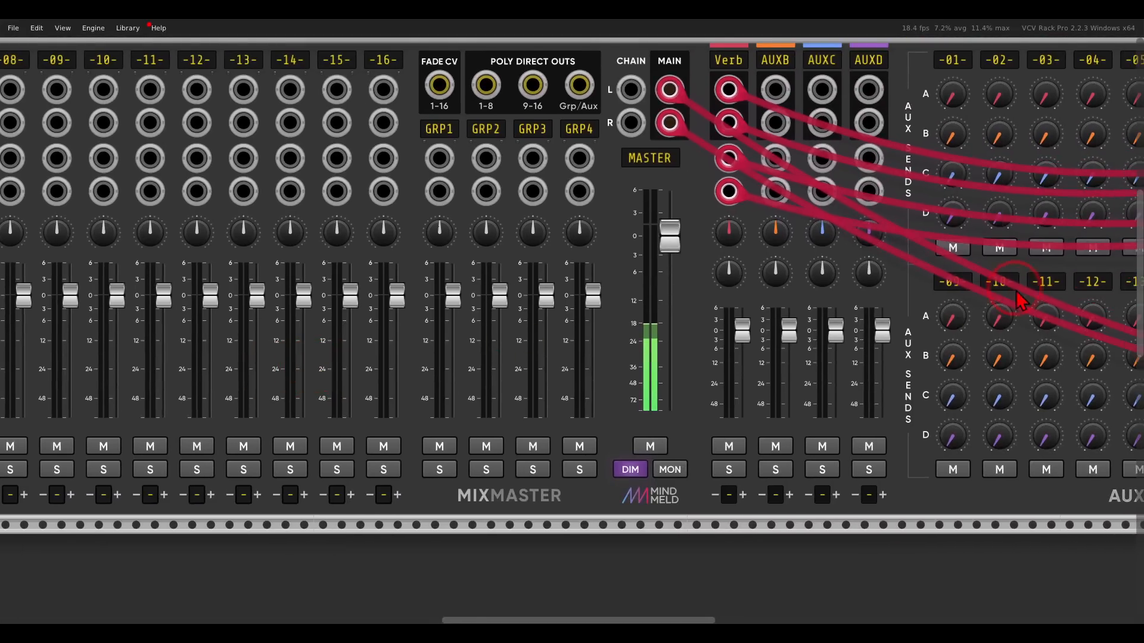
{"action": "left_click_drag", "start_coordinate": [1015, 290], "coordinate": [445, 316]}
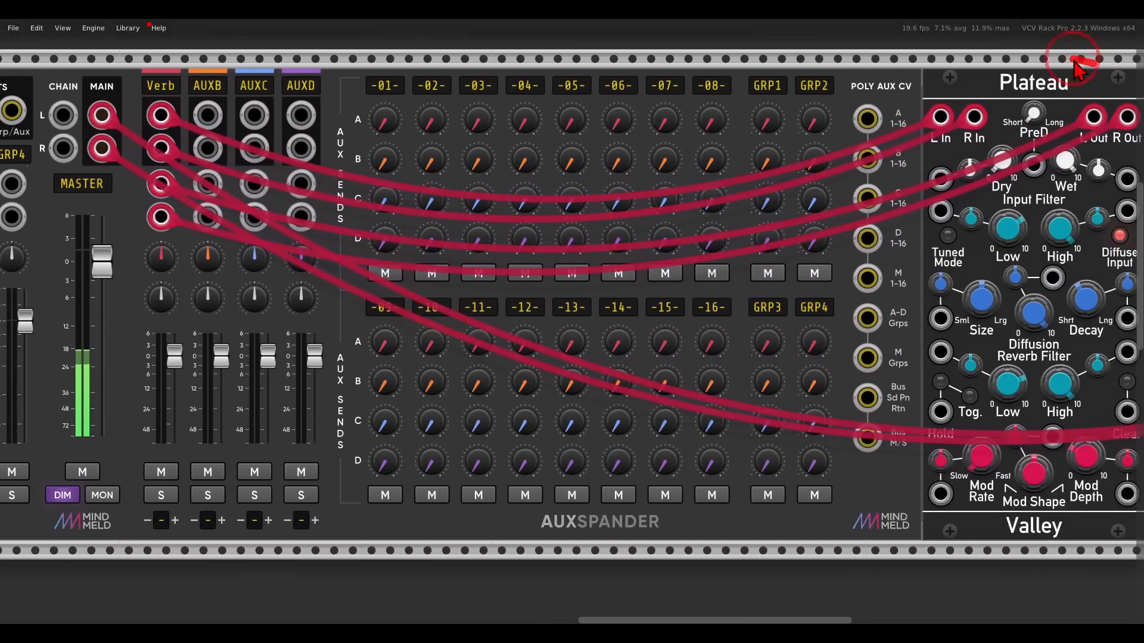
{"action": "left_click_drag", "start_coordinate": [1077, 67], "coordinate": [1072, 100]}
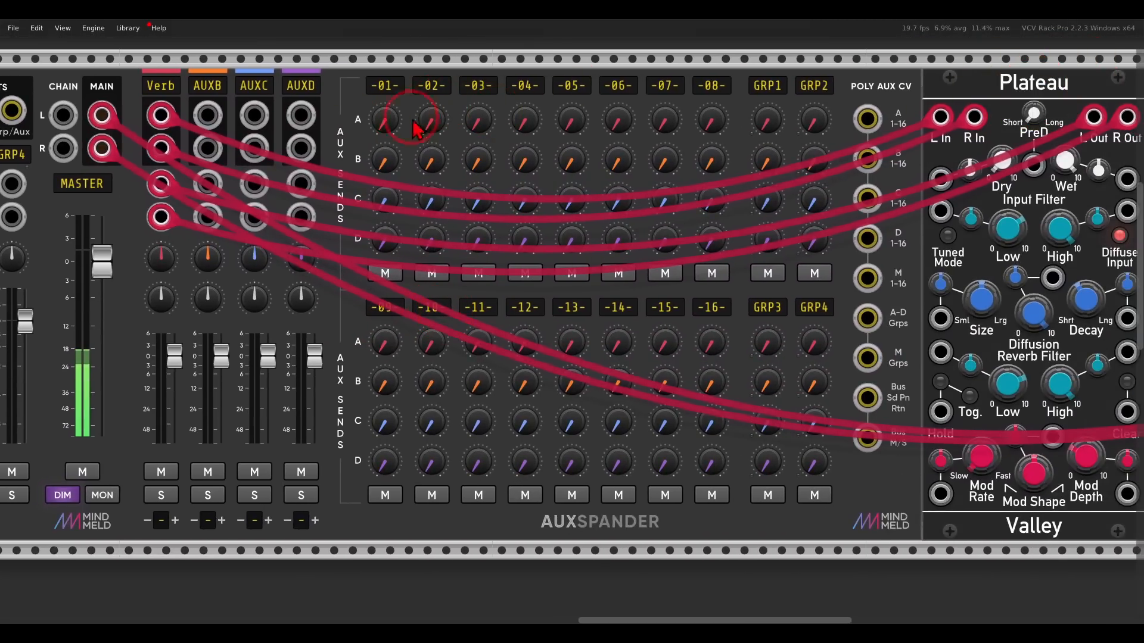
{"action": "left_click_drag", "start_coordinate": [384, 120], "coordinate": [384, 129]}
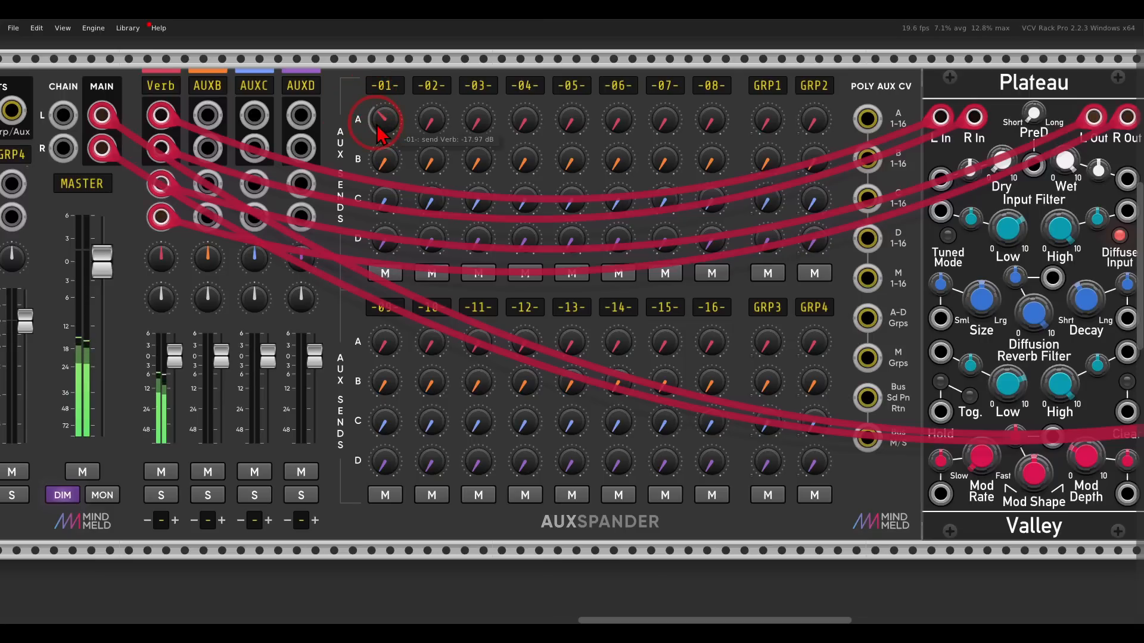
Fine-tune the yellow step 7 knob on Ions.
{"action": "left_click_drag", "start_coordinate": [338, 276], "coordinate": [867, 161]}
{"action": "left_click_drag", "start_coordinate": [275, 341], "coordinate": [1043, 152]}
{"action": "left_click_drag", "start_coordinate": [408, 317], "coordinate": [755, 144]}
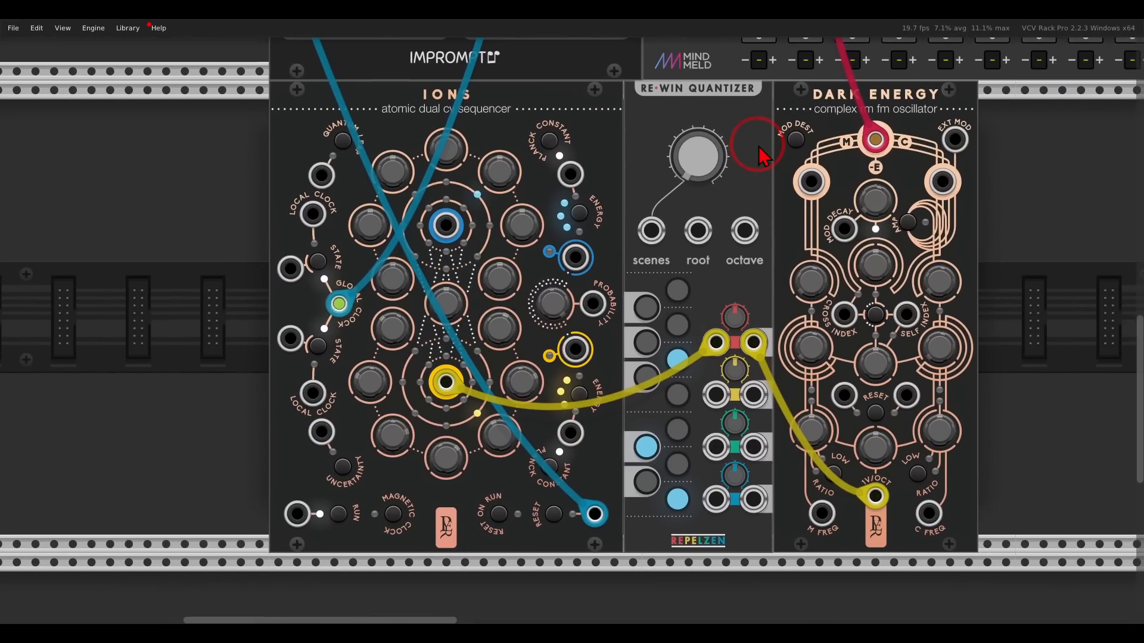
{"action": "left_click_drag", "start_coordinate": [1036, 203], "coordinate": [1004, 206]}
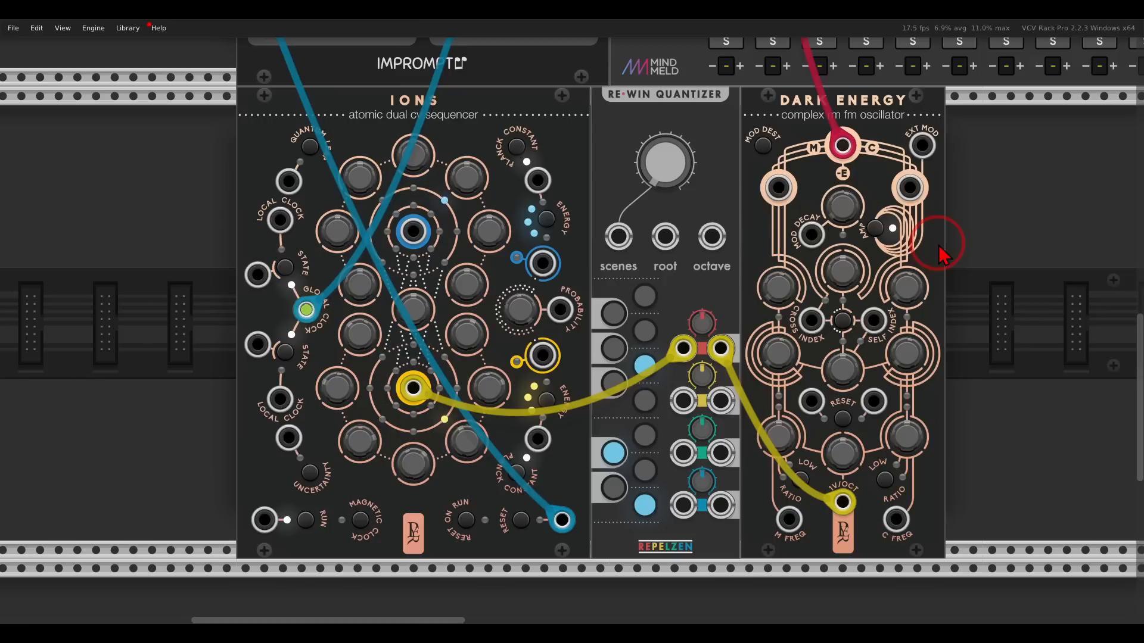
{"action": "mouse_move", "coordinate": [877, 179]}
{"action": "left_mouse_down"}
{"action": "mouse_move", "coordinate": [801, 220]}
{"action": "mouse_move", "coordinate": [876, 241]}
{"action": "mouse_move", "coordinate": [880, 197]}
{"action": "mouse_move", "coordinate": [832, 201]}
{"action": "mouse_move", "coordinate": [819, 180]}
{"action": "mouse_move", "coordinate": [814, 226]}
{"action": "left_mouse_up"}
{"action": "mouse_move", "coordinate": [837, 205]}
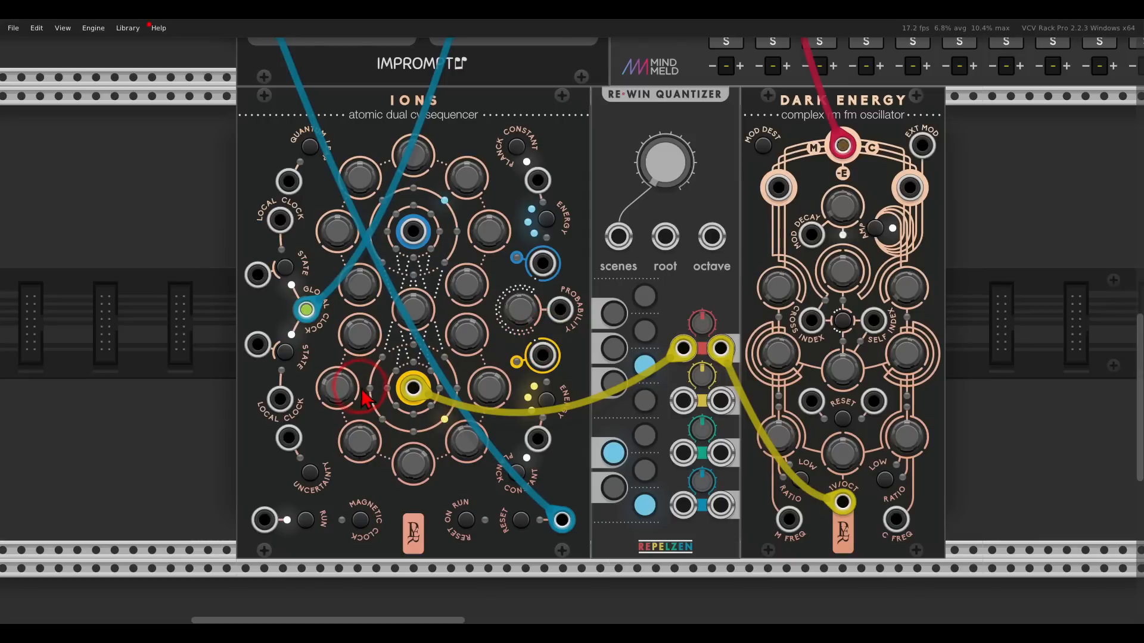
{"action": "mouse_move", "coordinate": [349, 380]}
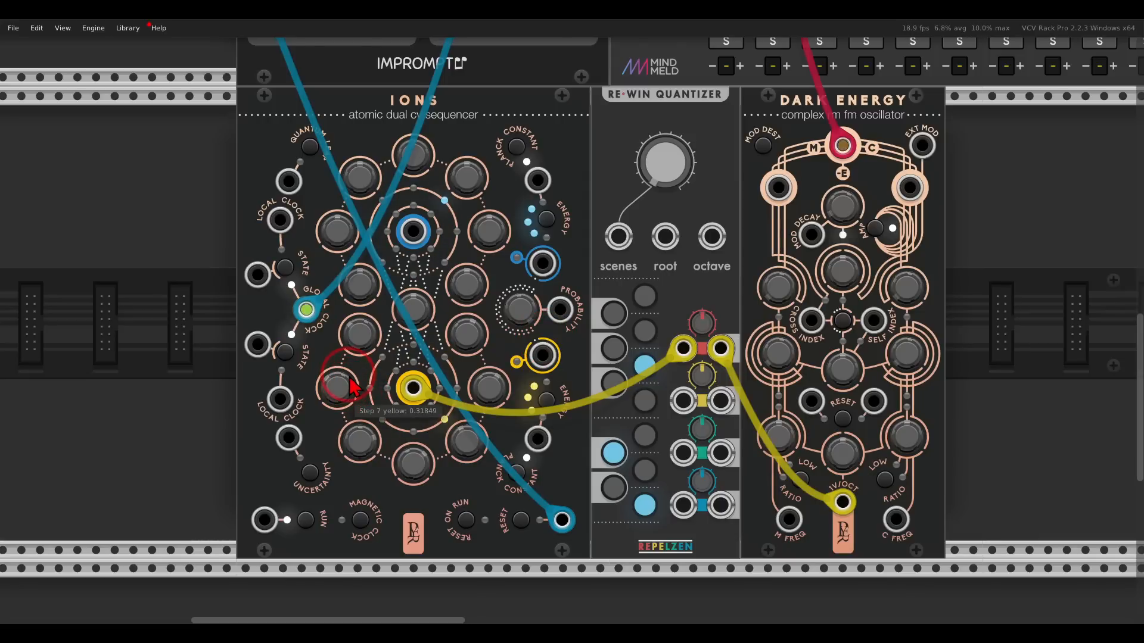
{"action": "left_click_drag", "start_coordinate": [350, 376], "coordinate": [349, 375]}
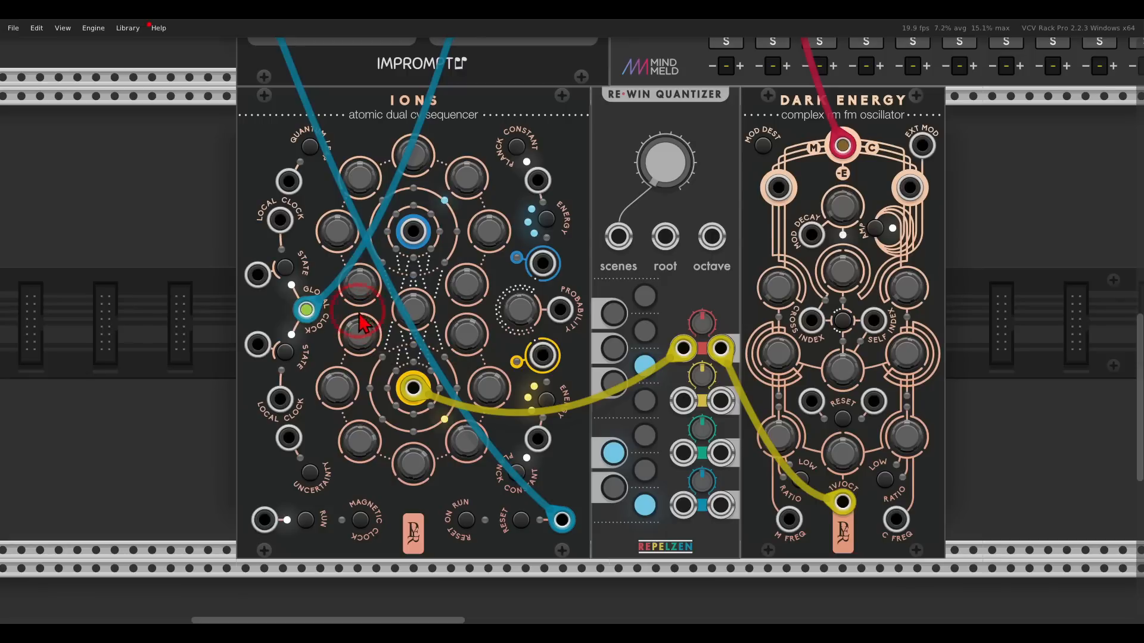
{"action": "left_click_drag", "start_coordinate": [315, 369], "coordinate": [315, 374]}
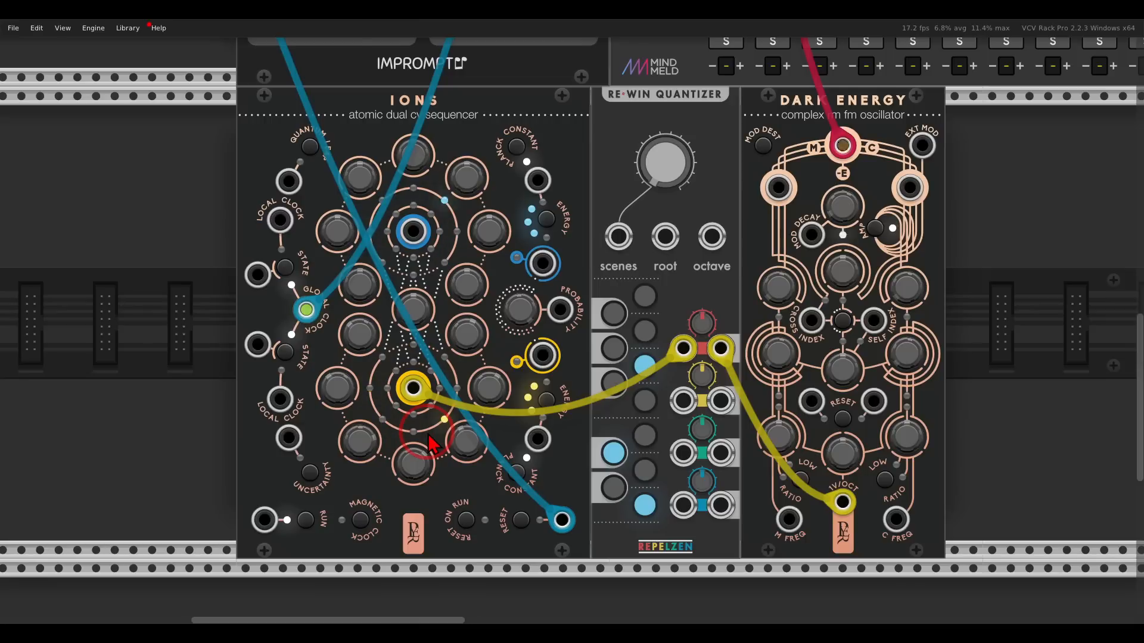
Patch the Ions blue output into Dark Energy's Mod Decay input.
{"action": "left_click_drag", "start_coordinate": [432, 444], "coordinate": [816, 253]}
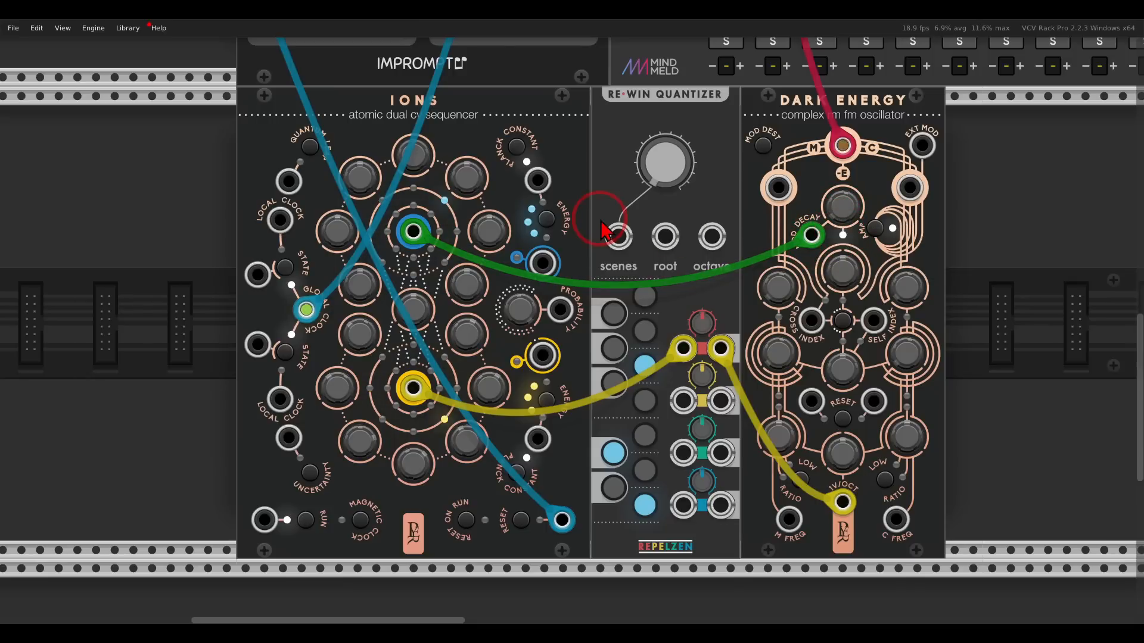
{"action": "mouse_move", "coordinate": [369, 200]}
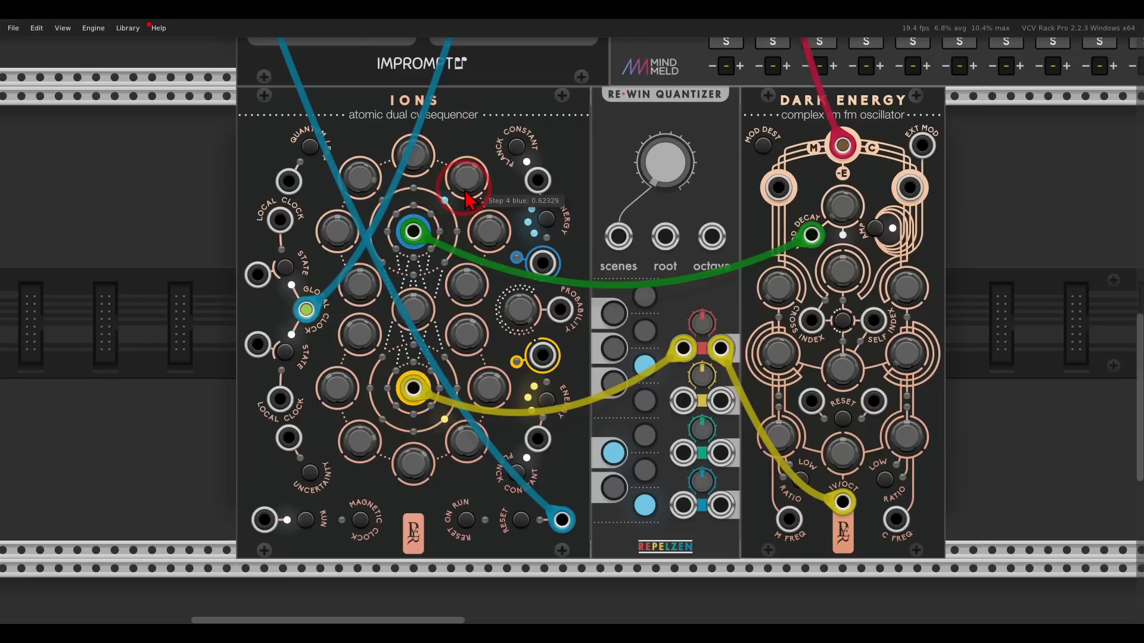
{"action": "mouse_move", "coordinate": [473, 285]}
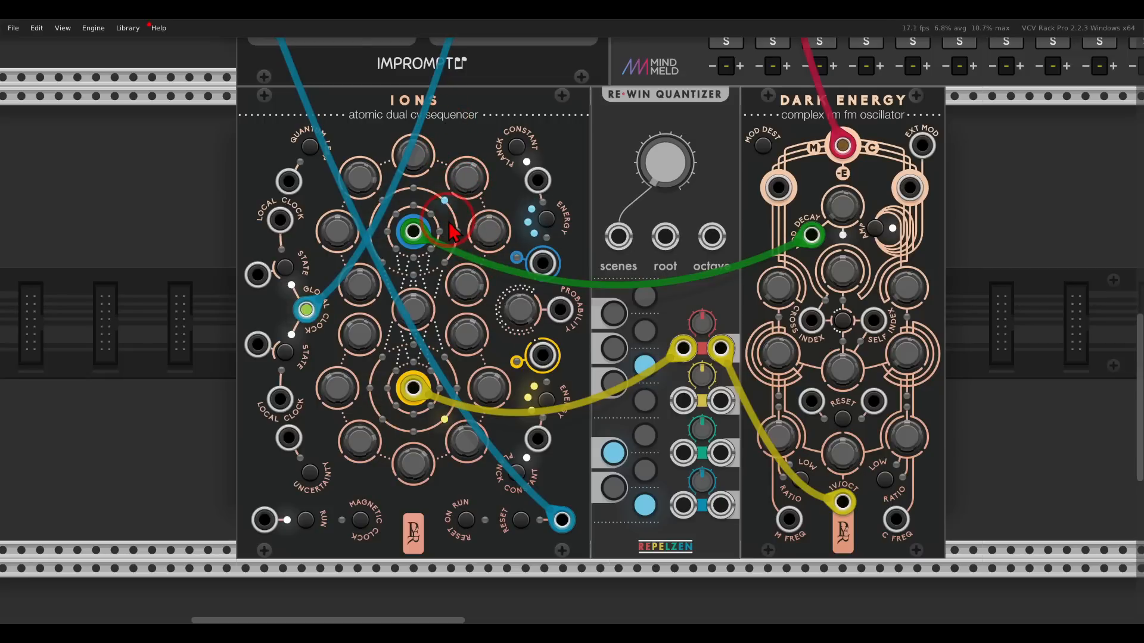
{"action": "mouse_move", "coordinate": [463, 202]}
{"action": "mouse_move", "coordinate": [412, 325]}
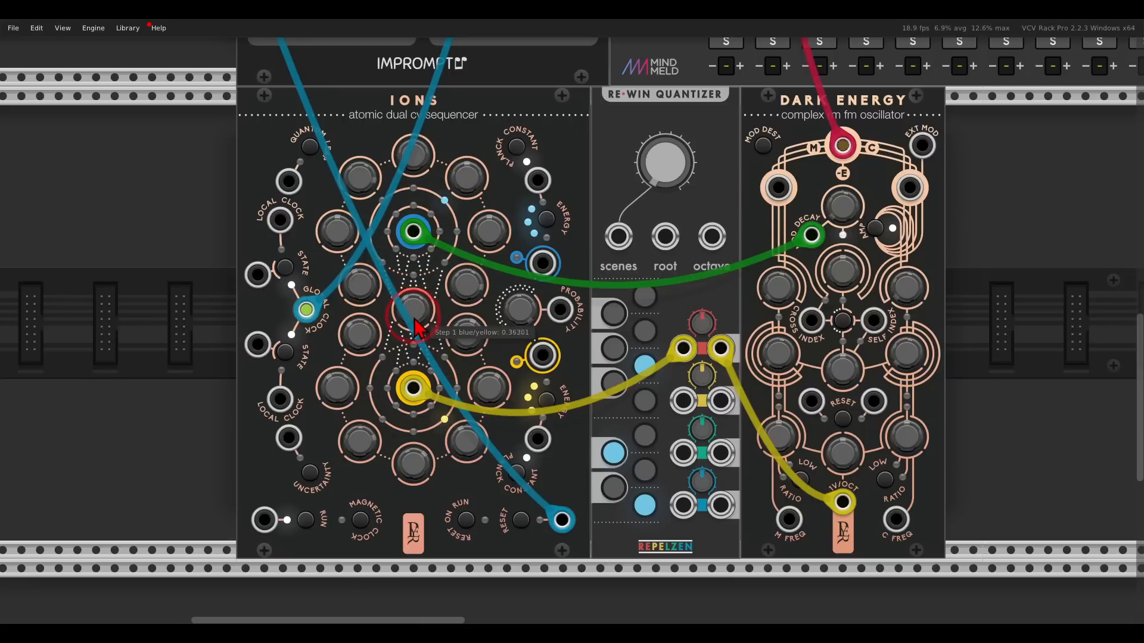
Place a Tap Dancer delay module directly beside Dark Energy.
{"action": "left_click_drag", "start_coordinate": [718, 240], "coordinate": [355, 181]}
{"action": "scroll", "coordinate": [501, 217], "scroll_direction": "down", "scroll_amount": 2}
{"action": "left_click_drag", "start_coordinate": [606, 187], "coordinate": [574, 242]}
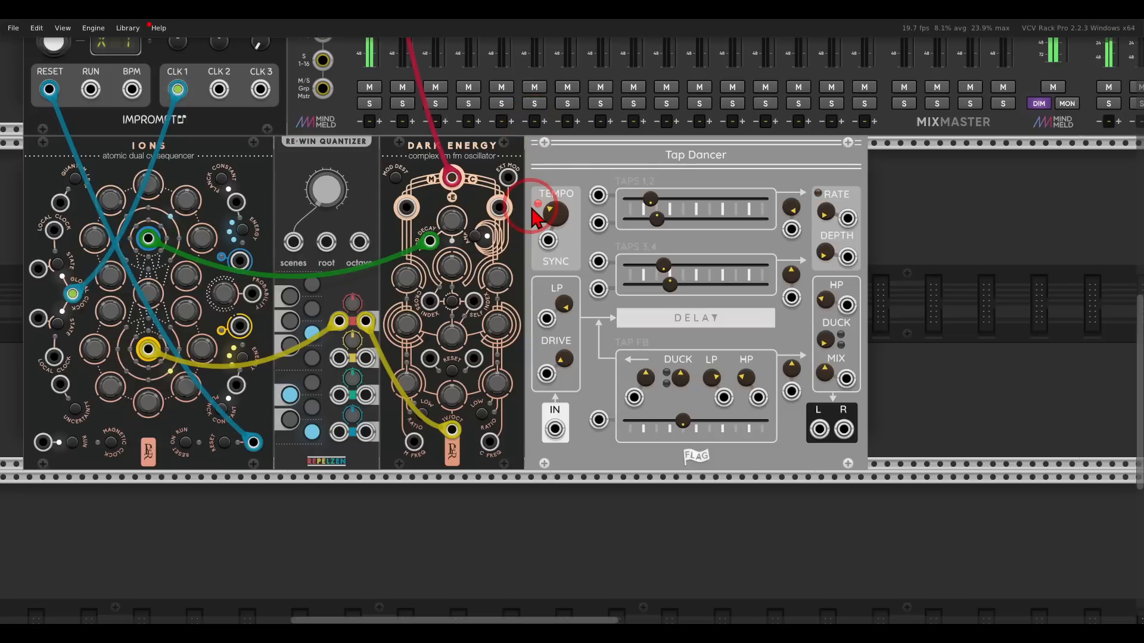
Route Dark Energy's Energy output into Tap Dancer's mono input, and its left and right outputs to MixMaster channel 01.
{"action": "left_click_drag", "start_coordinate": [451, 178], "coordinate": [819, 429]}
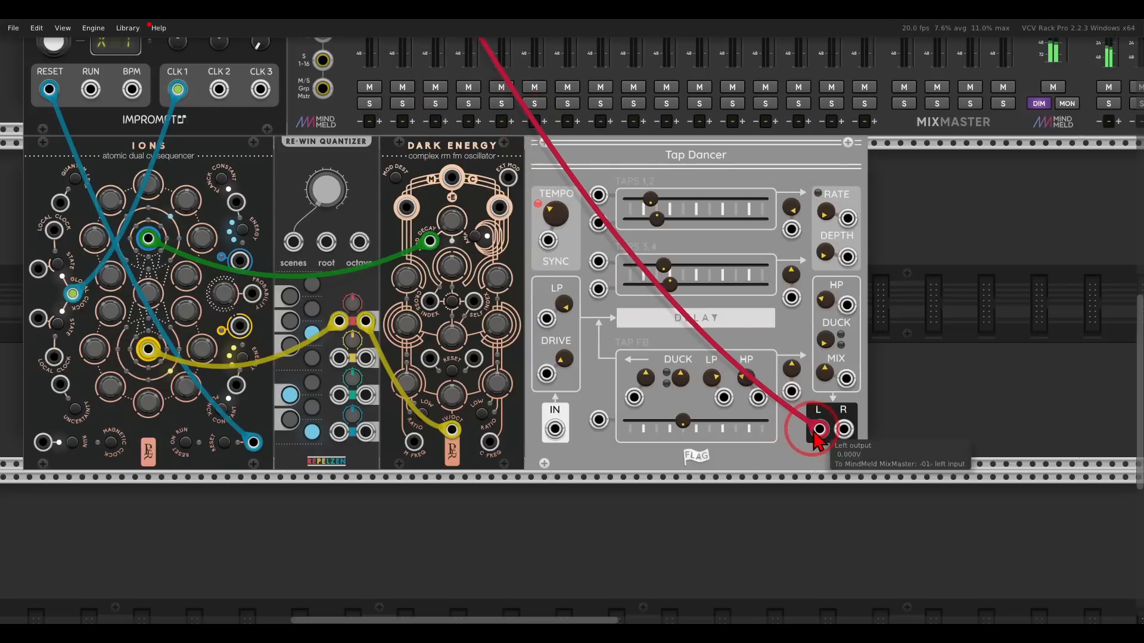
{"action": "left_click_drag", "start_coordinate": [452, 177], "coordinate": [555, 428]}
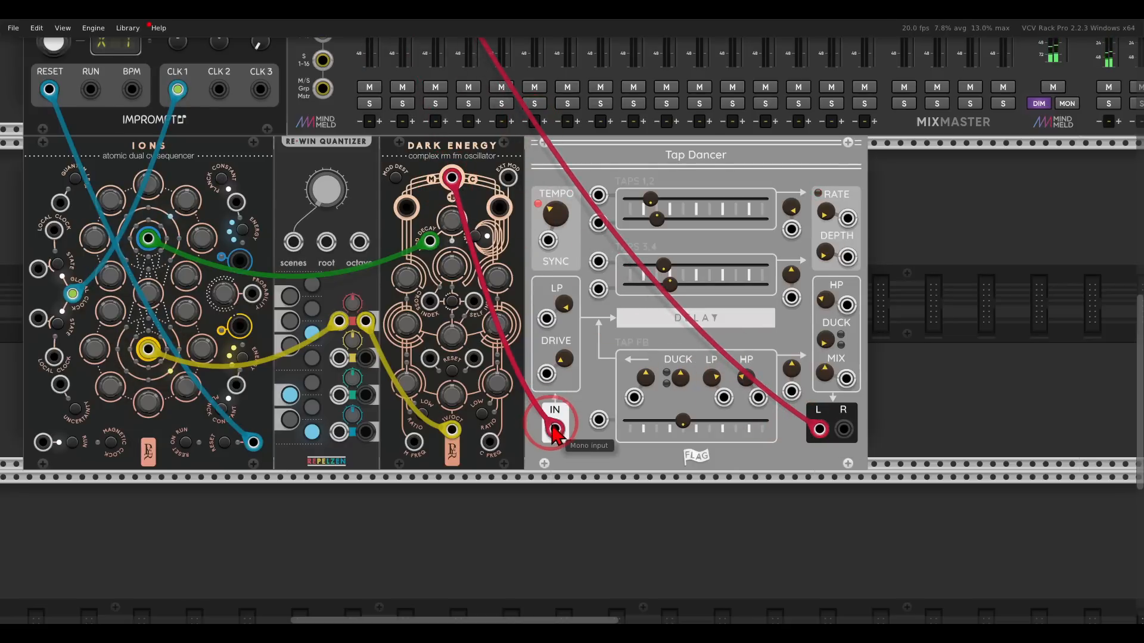
{"action": "scroll", "coordinate": [538, 261], "scroll_direction": "up", "scroll_amount": 8}
{"action": "left_click_drag", "start_coordinate": [843, 429], "coordinate": [370, 107]}
Enable ducking in Tap Dancer's feedback and output sections, and raise the output Duck amount.
{"action": "scroll", "coordinate": [372, 110], "scroll_direction": "down", "scroll_amount": 7}
{"action": "left_click_drag", "start_coordinate": [462, 249], "coordinate": [480, 213]}
{"action": "left_click_drag", "start_coordinate": [710, 318], "coordinate": [619, 293]}
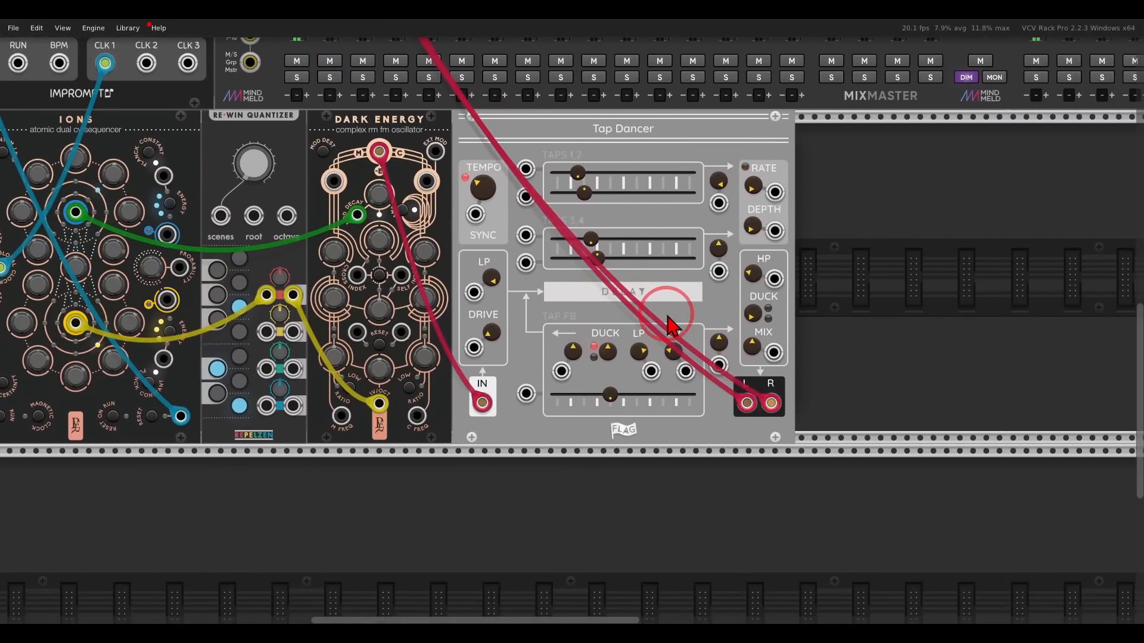
{"action": "scroll", "coordinate": [672, 327], "scroll_direction": "up", "scroll_amount": 3}
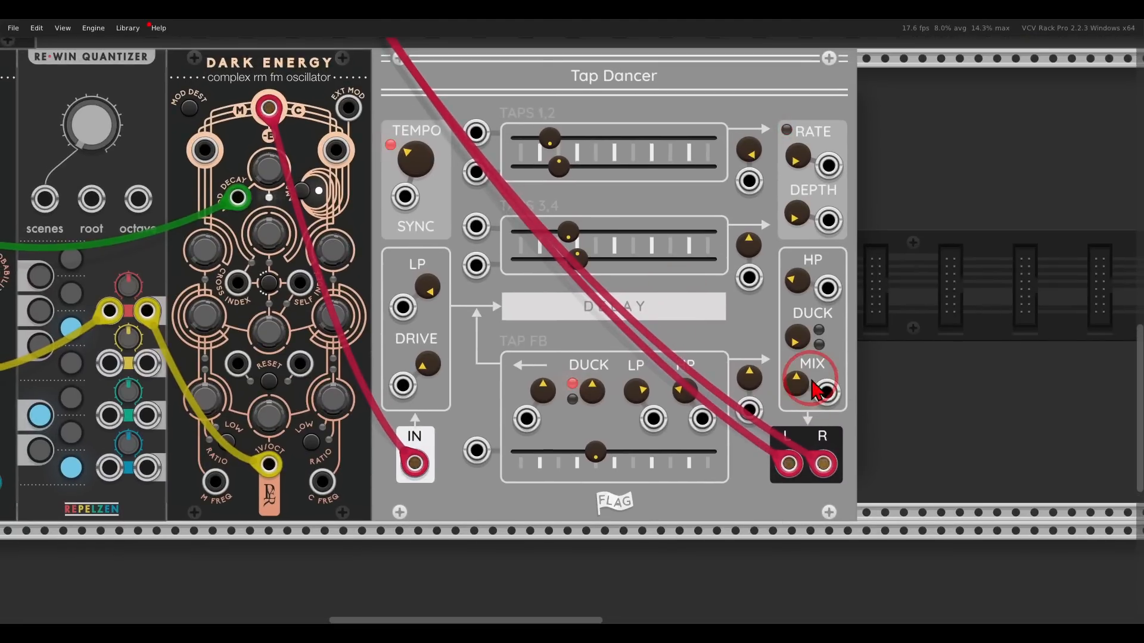
{"action": "mouse_move", "coordinate": [825, 309]}
{"action": "left_mouse_down"}
{"action": "mouse_move", "coordinate": [761, 324]}
{"action": "mouse_move", "coordinate": [832, 338]}
{"action": "mouse_move", "coordinate": [823, 318]}
{"action": "left_mouse_up"}
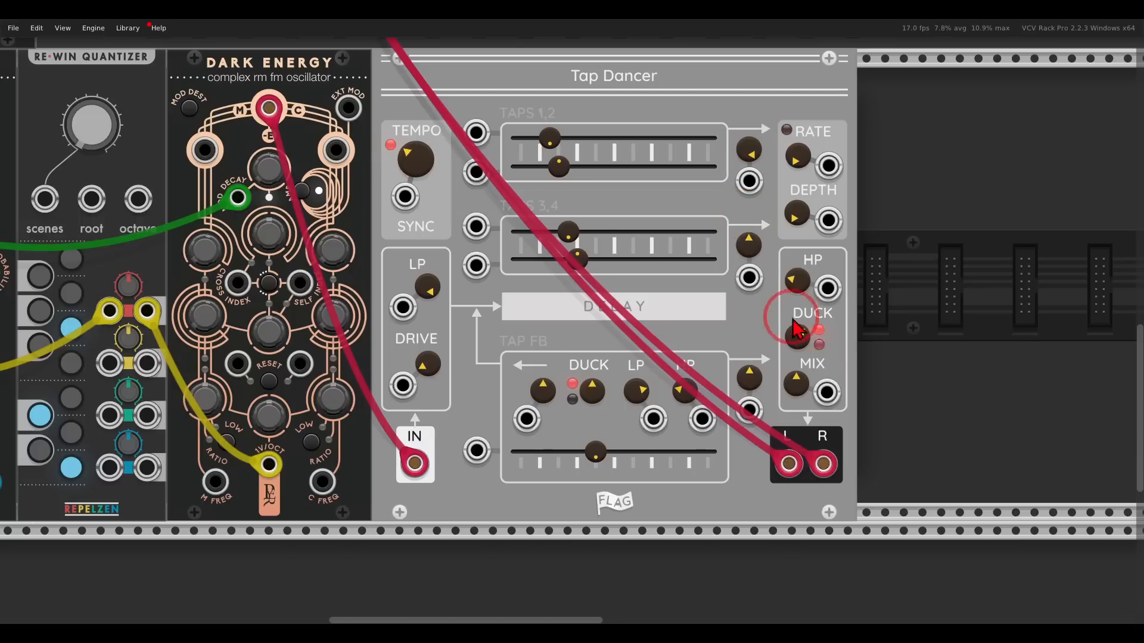
Raise Tap Dancer's Drive and modulation Depth, and lower its Mix below 0.5.
{"action": "left_click_drag", "start_coordinate": [433, 369], "coordinate": [403, 280]}
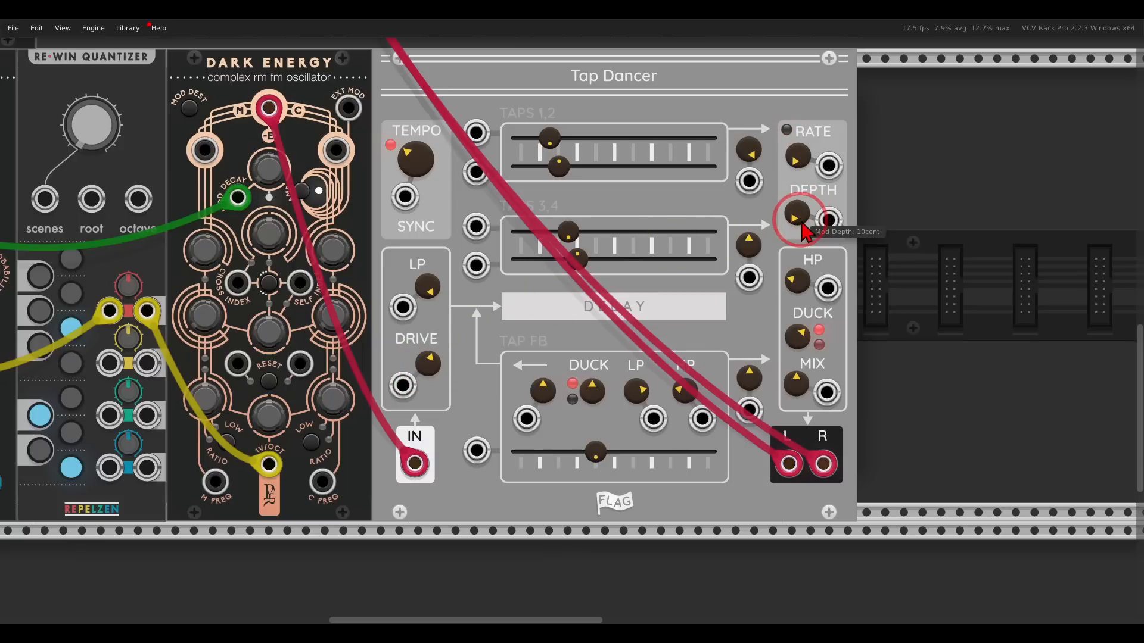
{"action": "left_click_drag", "start_coordinate": [803, 224], "coordinate": [774, 196]}
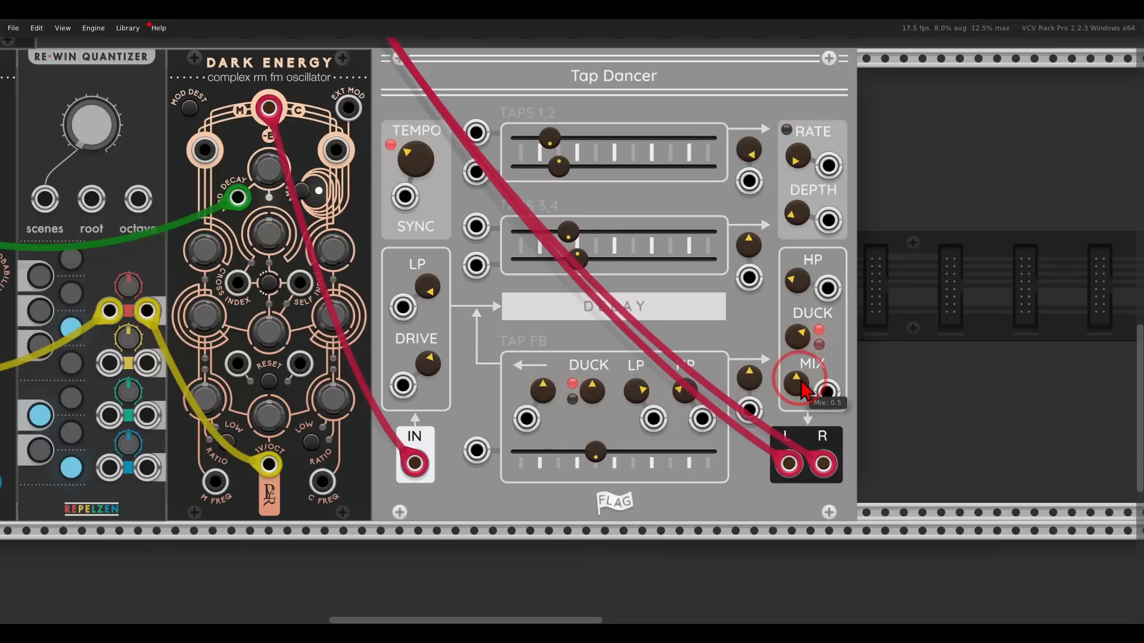
{"action": "left_click_drag", "start_coordinate": [800, 400], "coordinate": [798, 417]}
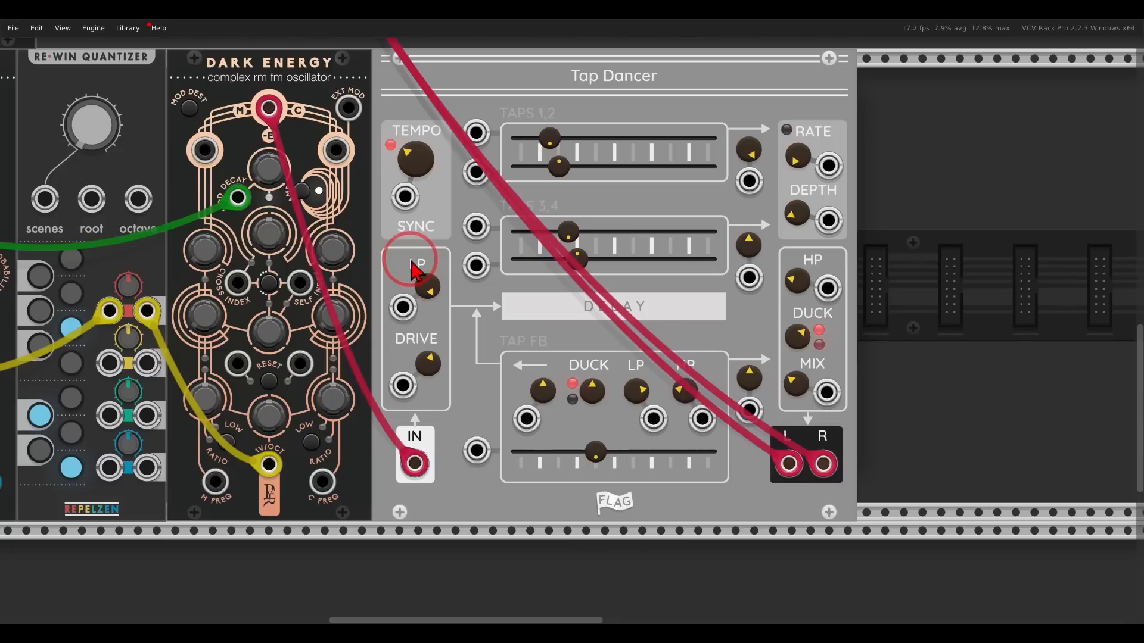
Switch the Re-Win Quantizer to its second scene and enable the D, F and G keys.
{"action": "left_click_drag", "start_coordinate": [416, 268], "coordinate": [958, 289]}
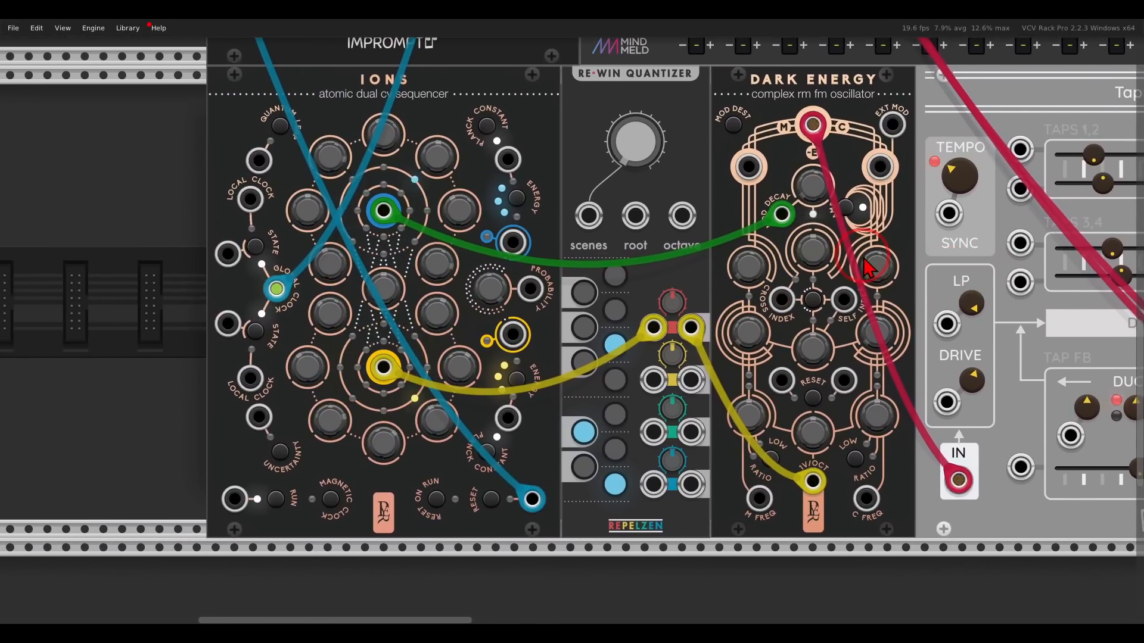
{"action": "left_click", "coordinate": [647, 150]}
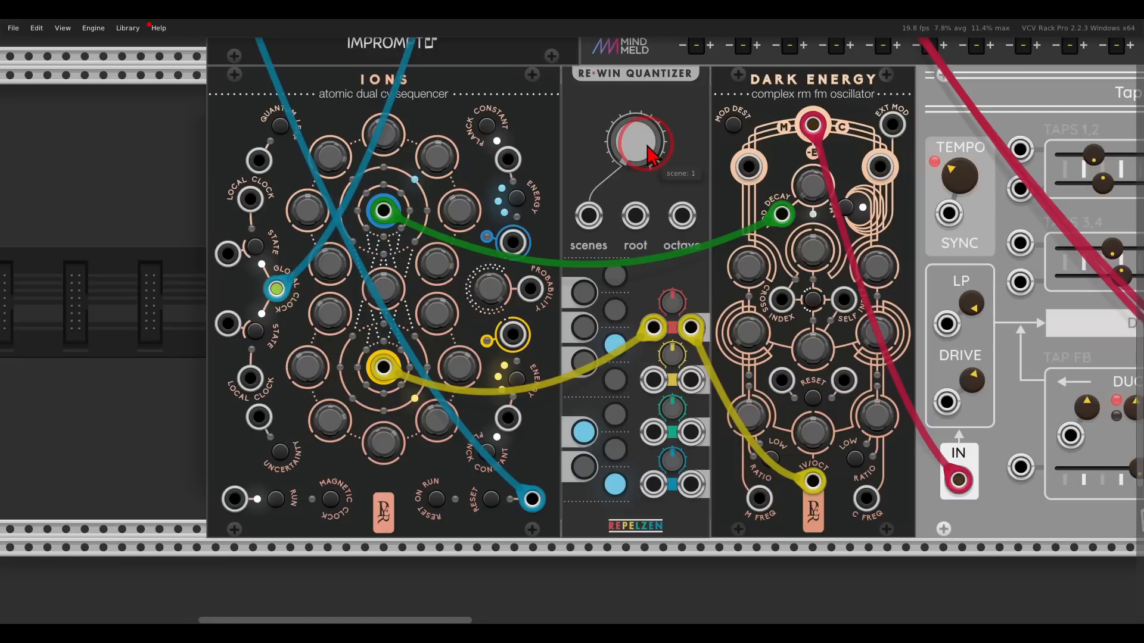
{"action": "left_click_drag", "start_coordinate": [649, 156], "coordinate": [640, 137]}
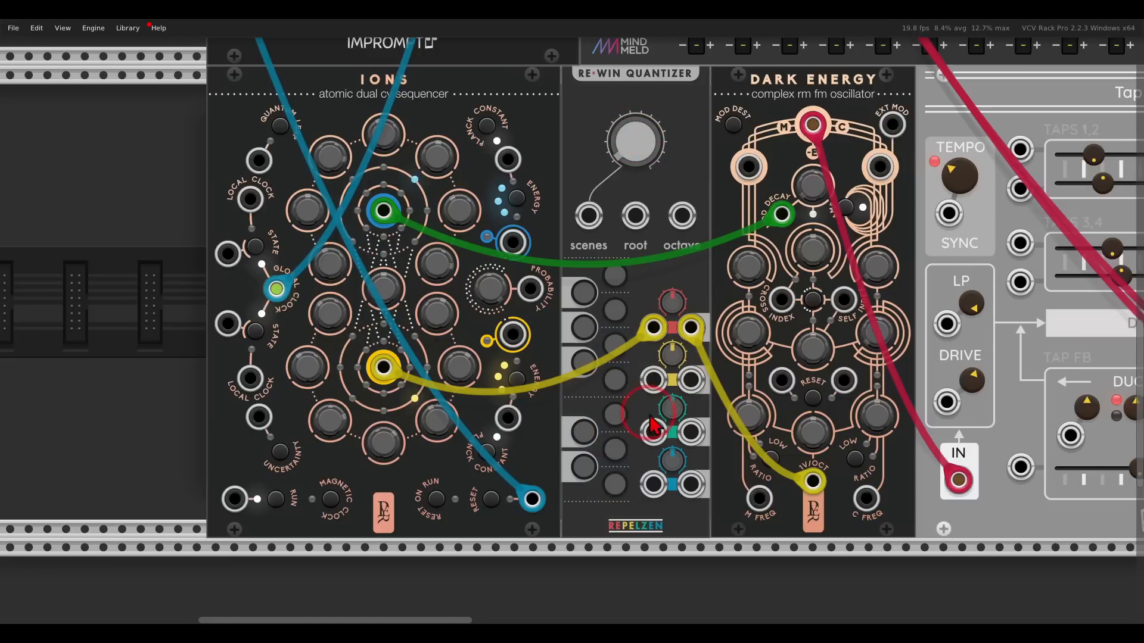
{"action": "left_click", "coordinate": [614, 450]}
{"action": "left_click", "coordinate": [614, 380]}
{"action": "left_click", "coordinate": [616, 346]}
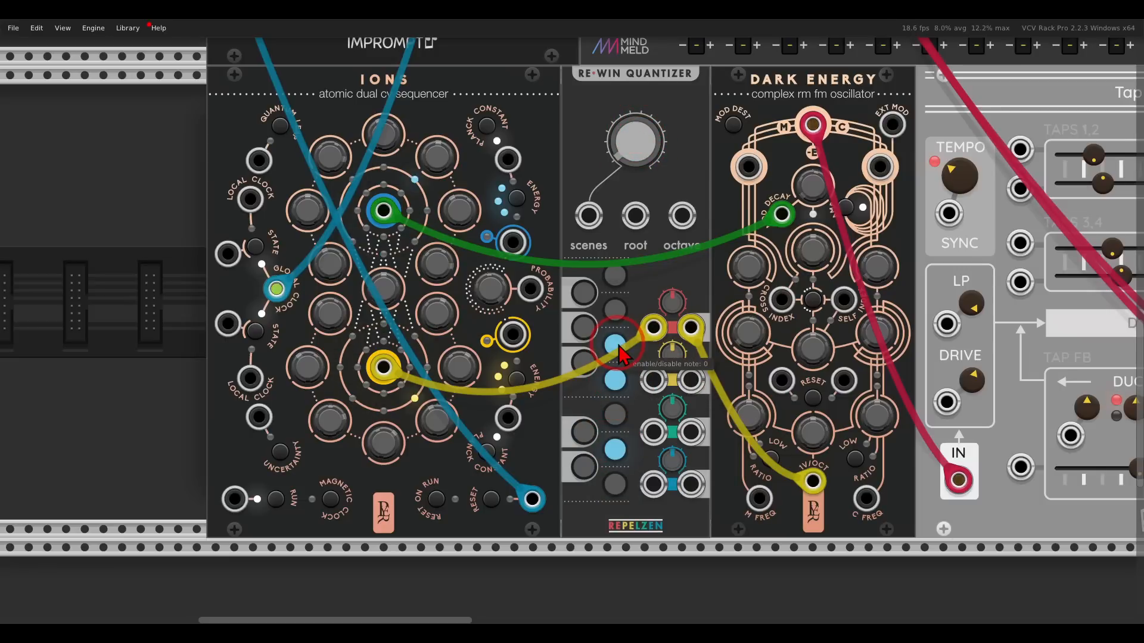
Enable the D, G and A# keys in the quantizer's third scene, and return to the first scene.
{"action": "left_click_drag", "start_coordinate": [649, 152], "coordinate": [626, 129]}
{"action": "left_click", "coordinate": [614, 449]}
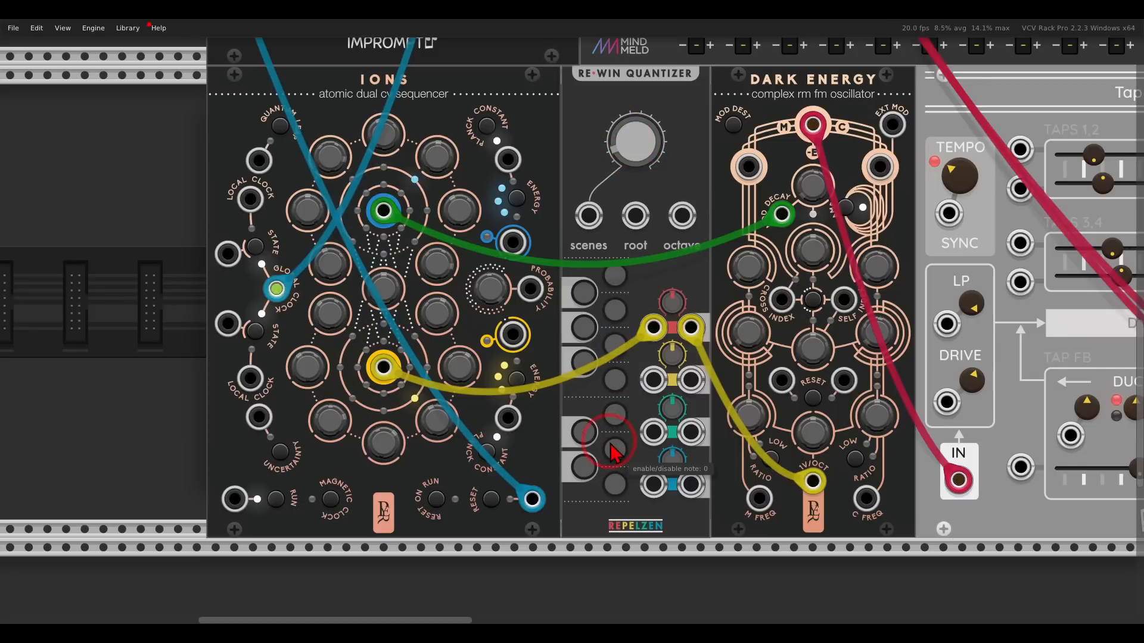
{"action": "left_click", "coordinate": [613, 347]}
{"action": "left_click", "coordinate": [589, 290]}
{"action": "left_click_drag", "start_coordinate": [593, 298], "coordinate": [648, 189]}
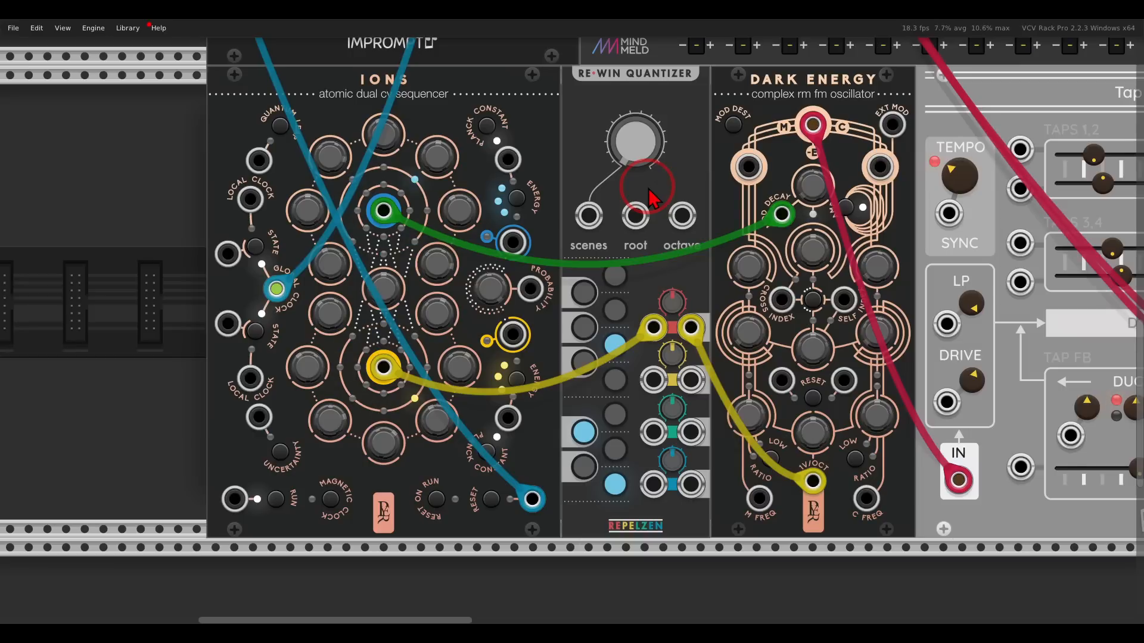
Insert an ADDR-SEQ between Ions and the quantizer, and set the Clk 2 ratio on the clock to /16.
{"action": "left_click_drag", "start_coordinate": [611, 108], "coordinate": [746, 109]}
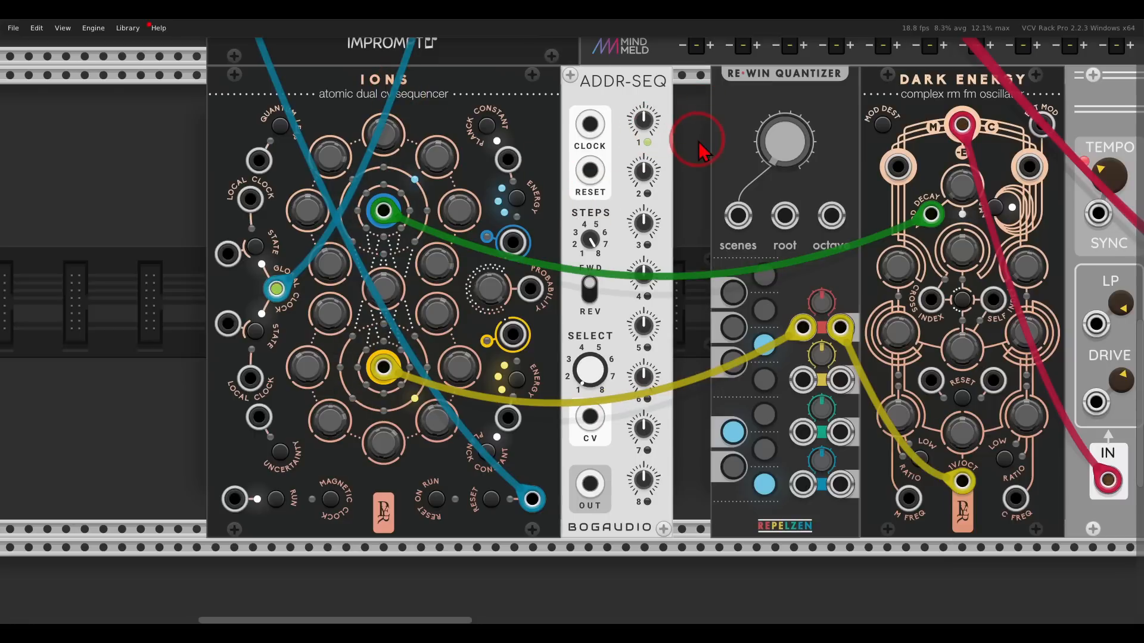
{"action": "scroll", "coordinate": [701, 135], "scroll_direction": "down", "scroll_amount": 1}
{"action": "left_click_drag", "start_coordinate": [680, 152], "coordinate": [654, 338]}
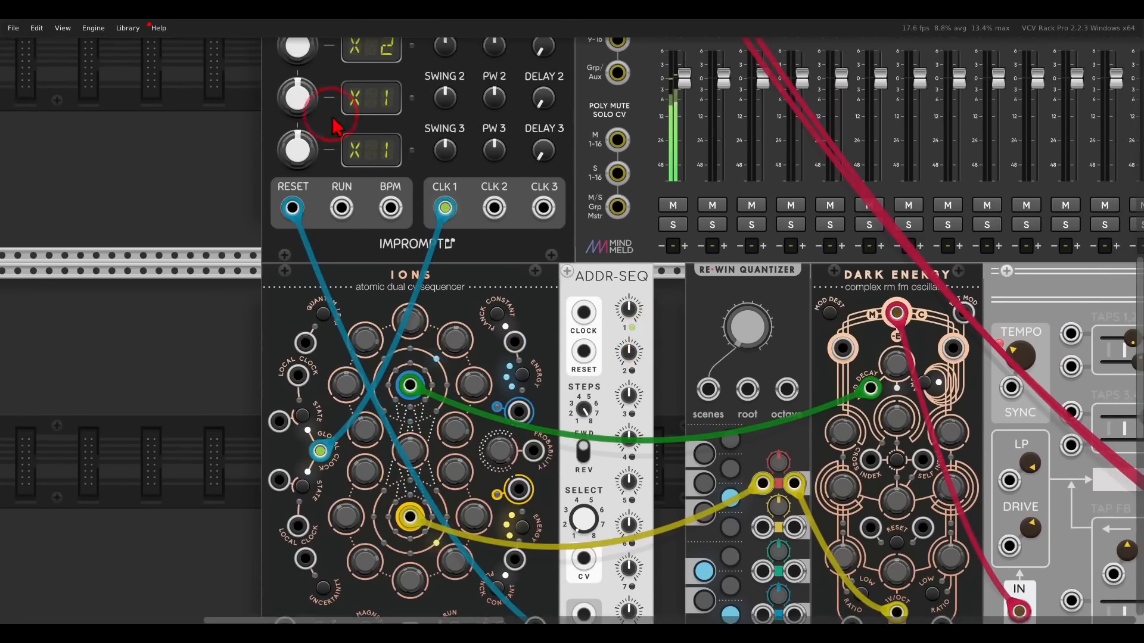
{"action": "left_click_drag", "start_coordinate": [299, 99], "coordinate": [303, 160]}
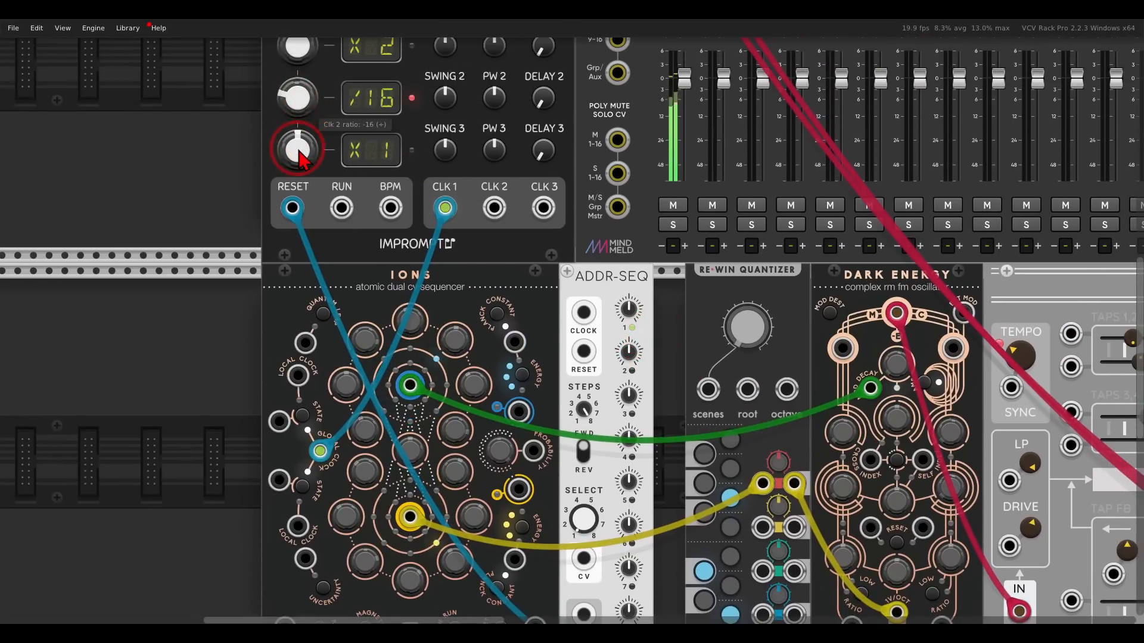
Patch the clock's Reset output into ADDR-SEQ's Reset, and ADDR-SEQ's Out into the quantizer's scenes input.
{"action": "left_click_drag", "start_coordinate": [582, 351], "coordinate": [292, 207]}
{"action": "left_click_drag", "start_coordinate": [635, 360], "coordinate": [620, 227]}
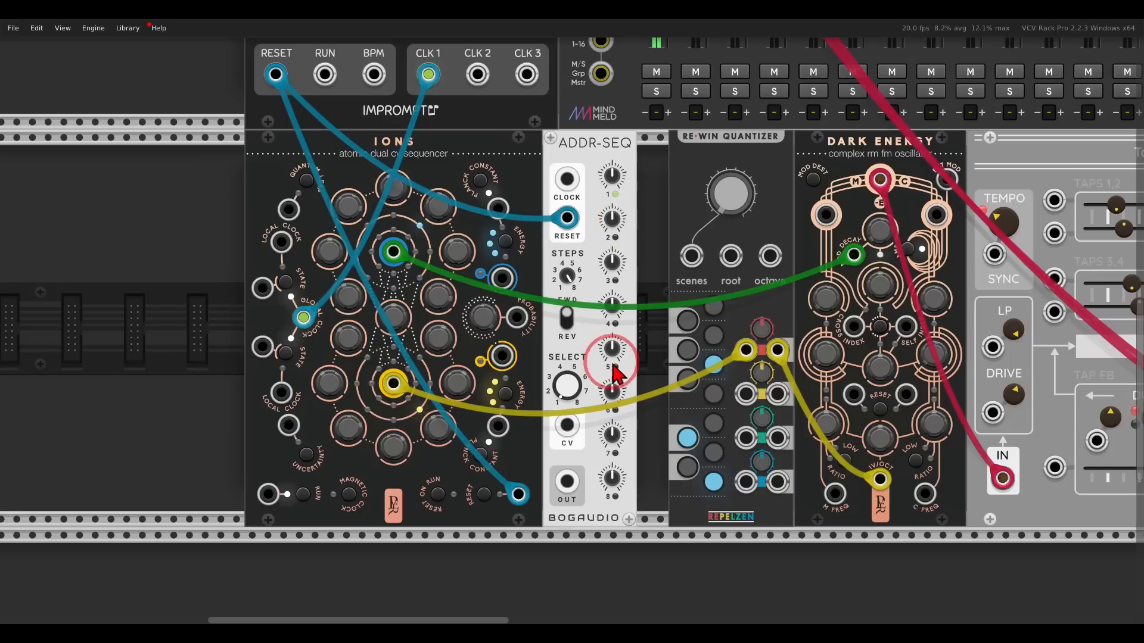
{"action": "left_click_drag", "start_coordinate": [567, 481], "coordinate": [690, 263]}
{"action": "scroll", "coordinate": [673, 253], "scroll_direction": "up", "scroll_amount": 3}
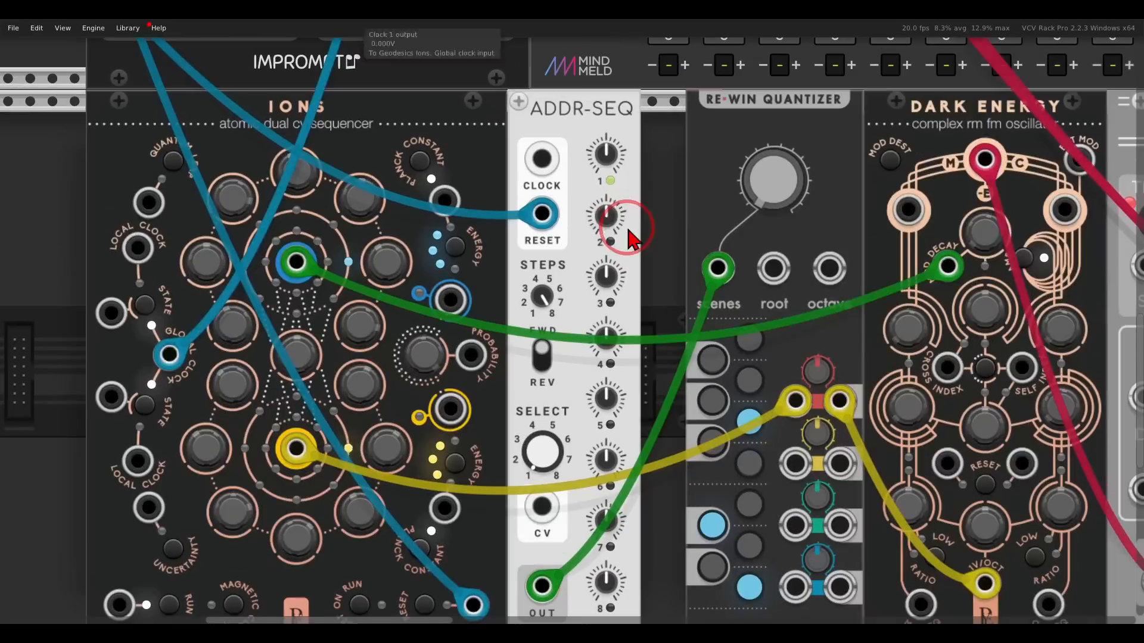
{"action": "scroll", "coordinate": [709, 173], "scroll_direction": "down", "scroll_amount": 2}
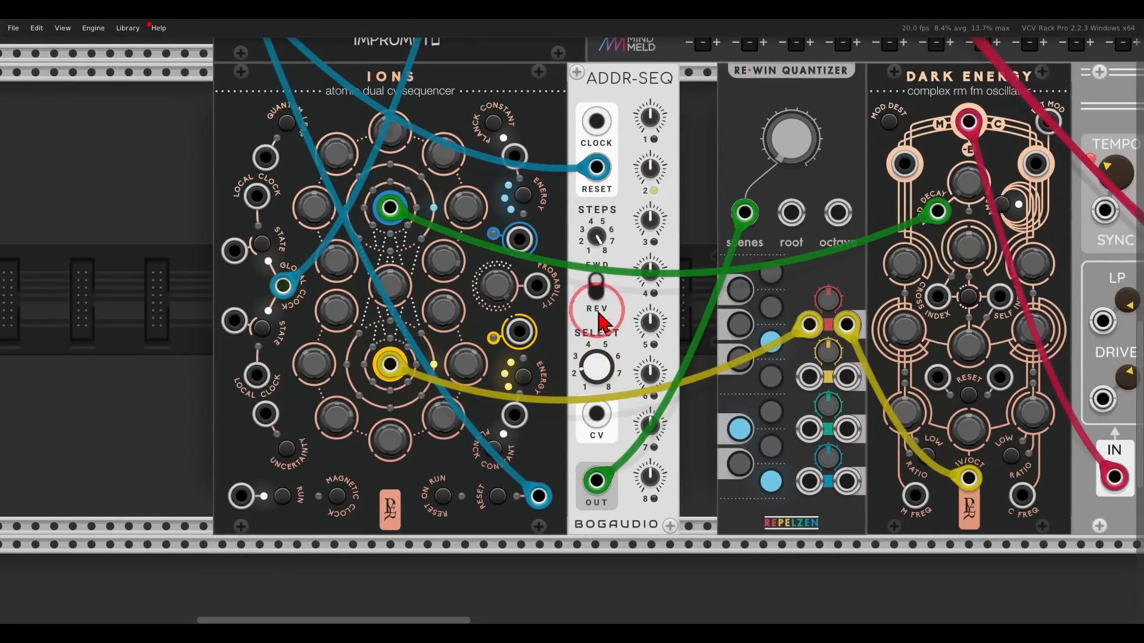
Dial in rising output levels for ADDR-SEQ's steps 2 to 4, return its selection to step 1 and shorten its sequence.
{"action": "left_click_drag", "start_coordinate": [657, 181], "coordinate": [611, 102]}
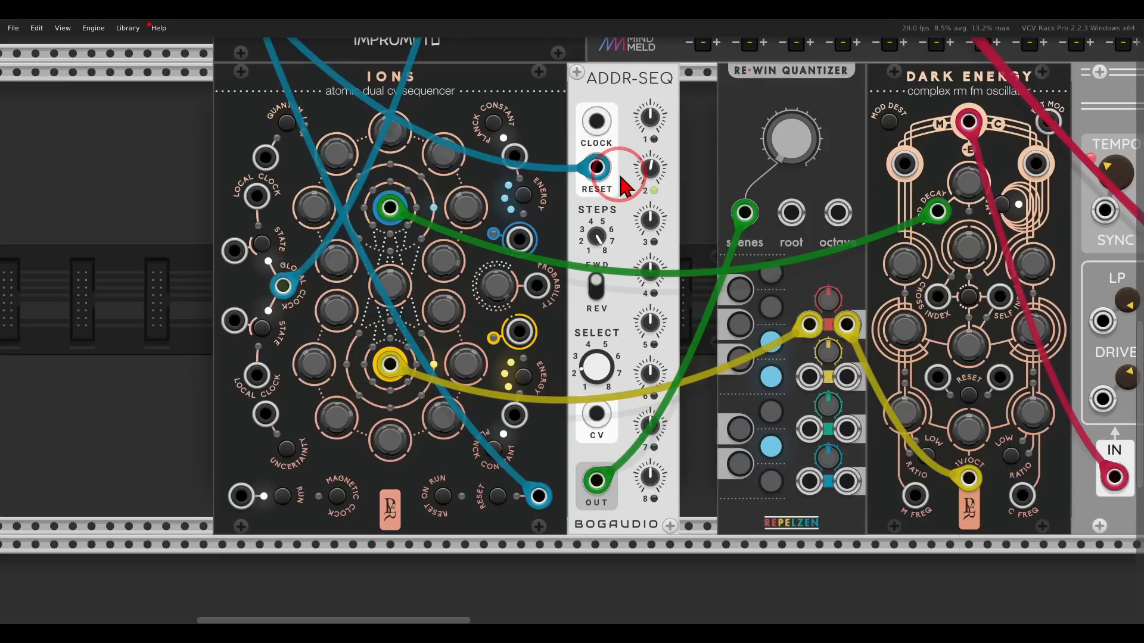
{"action": "left_click_drag", "start_coordinate": [599, 360], "coordinate": [593, 311]}
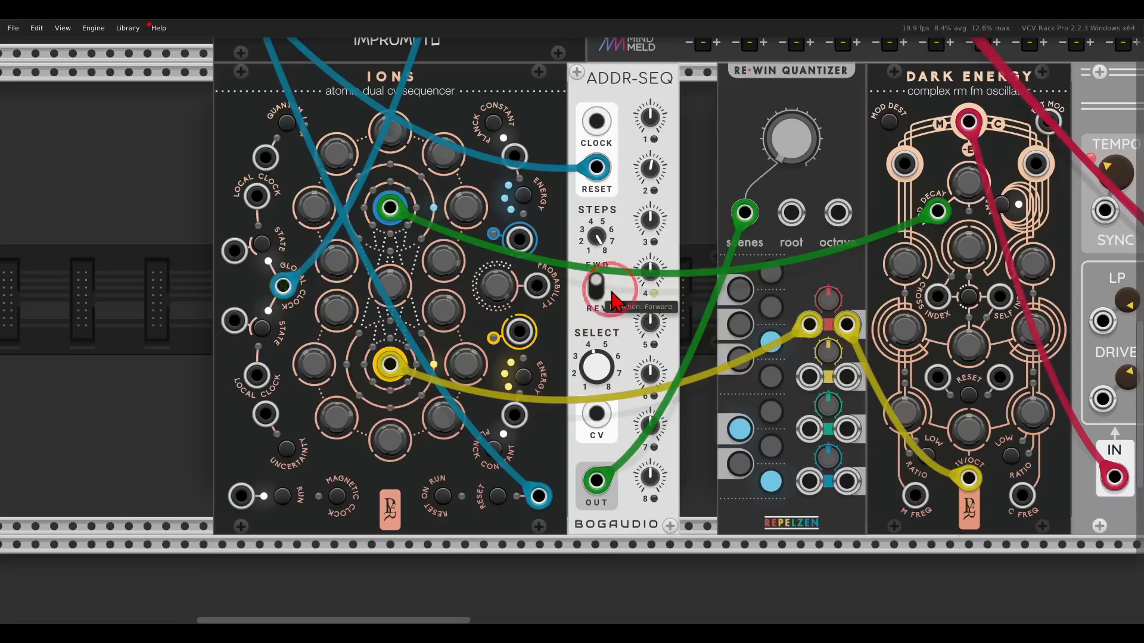
{"action": "left_click_drag", "start_coordinate": [655, 289], "coordinate": [611, 146]}
{"action": "left_click_drag", "start_coordinate": [596, 340], "coordinate": [605, 370]}
{"action": "left_click_drag", "start_coordinate": [597, 235], "coordinate": [613, 343]}
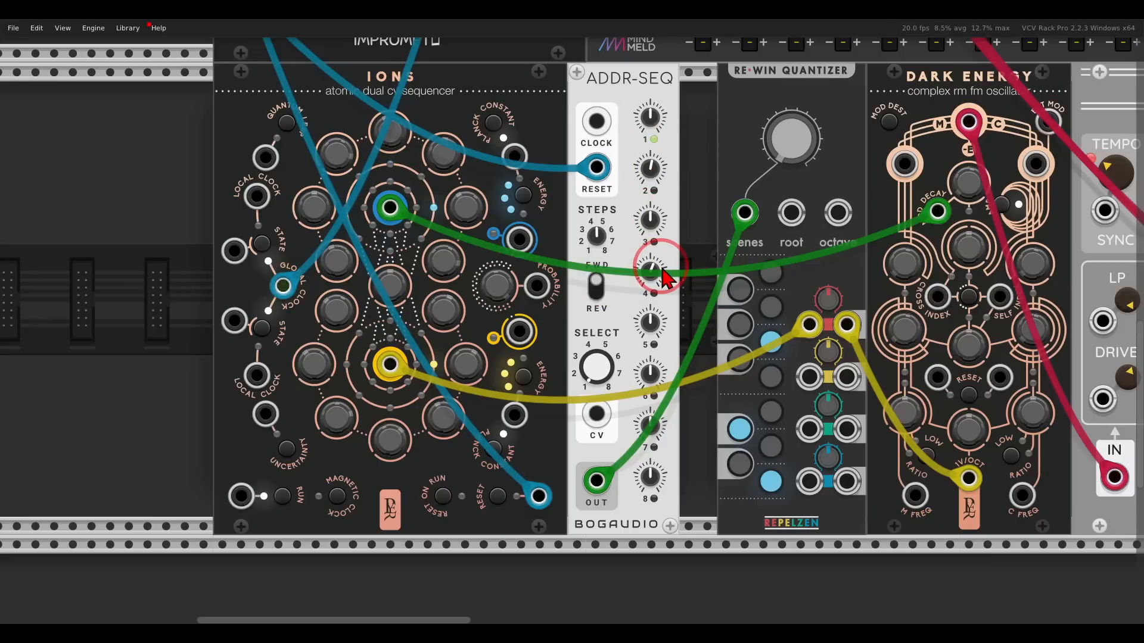
Patch the clock's Clk 2 output into ADDR-SEQ's Clock, and move the quantizer, Dark Energy and Tap Dancer flush against ADDR-SEQ.
{"action": "scroll", "coordinate": [622, 247], "scroll_direction": "down", "scroll_amount": 3}
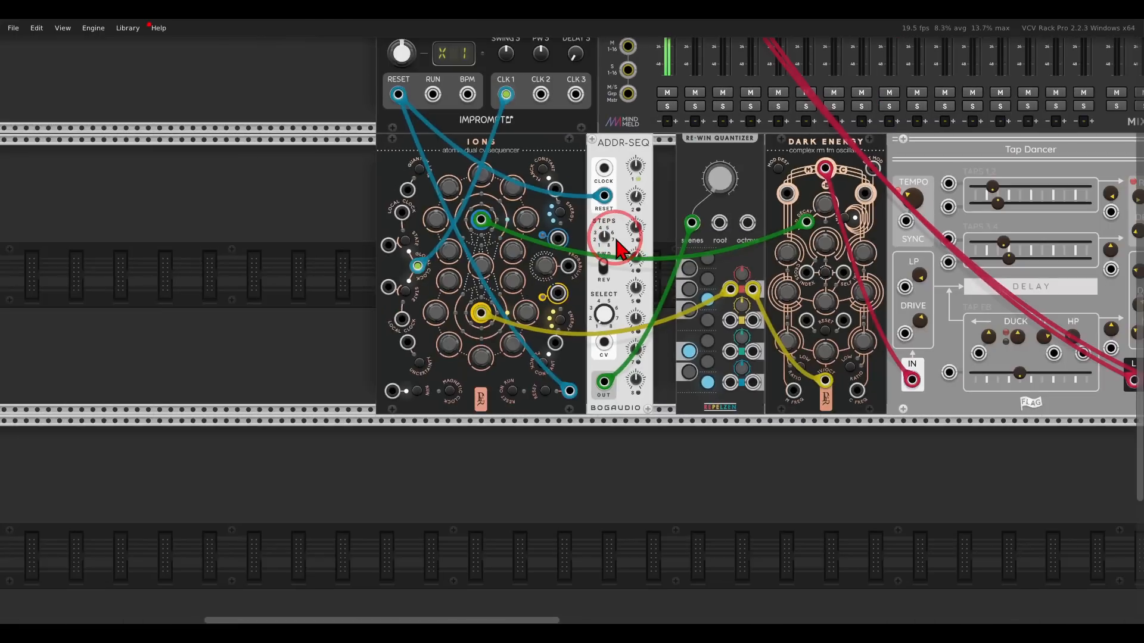
{"action": "scroll", "coordinate": [563, 235], "scroll_direction": "up", "scroll_amount": 2}
{"action": "scroll", "coordinate": [560, 236], "scroll_direction": "up", "scroll_amount": 1}
{"action": "left_click_drag", "start_coordinate": [502, 216], "coordinate": [448, 147]}
{"action": "scroll", "coordinate": [310, 156], "scroll_direction": "up", "scroll_amount": 3}
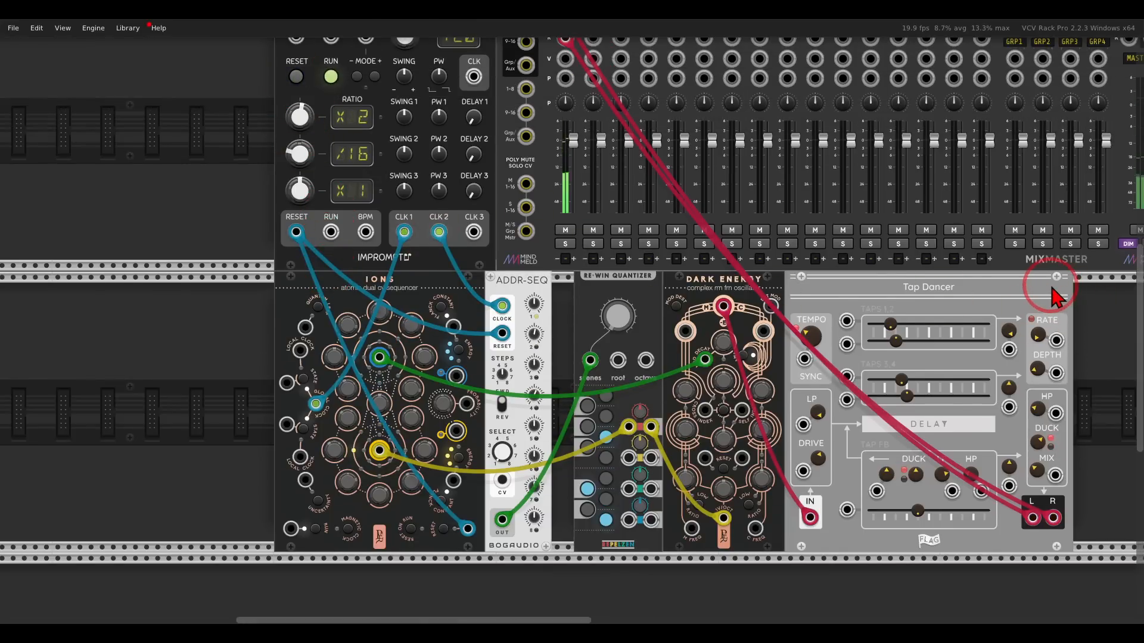
{"action": "left_click_drag", "start_coordinate": [1054, 284], "coordinate": [1033, 287]}
{"action": "left_click_drag", "start_coordinate": [1075, 324], "coordinate": [1052, 279]}
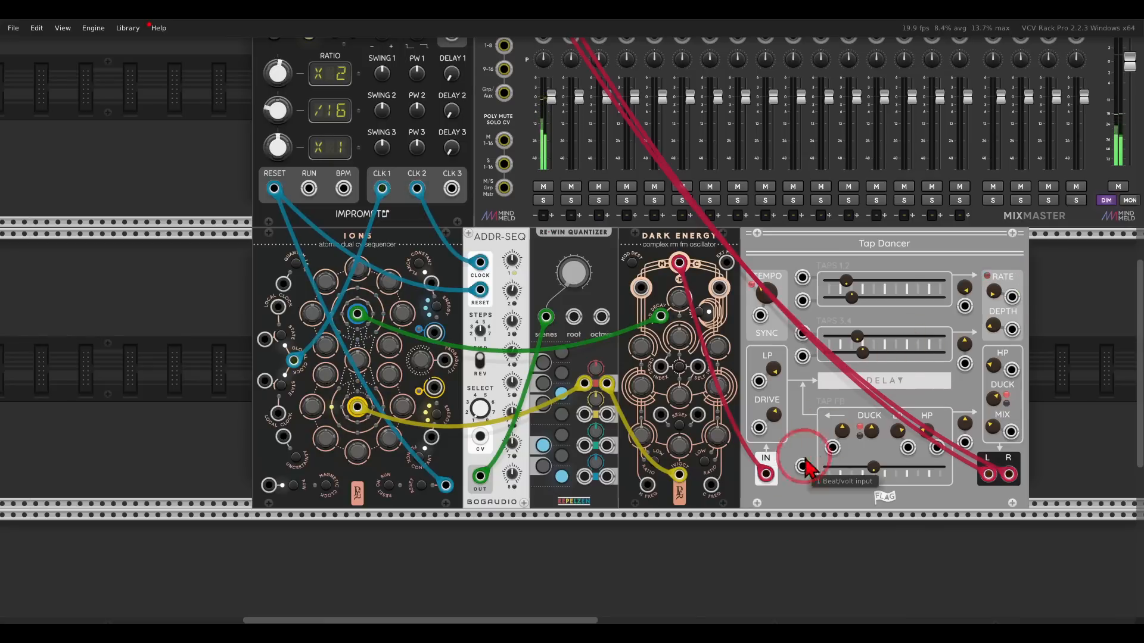
Add a second Dark Energy oscillator on the empty row below the quantizer.
{"action": "left_click_drag", "start_coordinate": [750, 494], "coordinate": [883, 241]}
{"action": "scroll", "coordinate": [699, 408], "scroll_direction": "up", "scroll_amount": 1}
{"action": "left_click_drag", "start_coordinate": [701, 415], "coordinate": [689, 358]}
{"action": "right_click", "coordinate": [691, 360]}
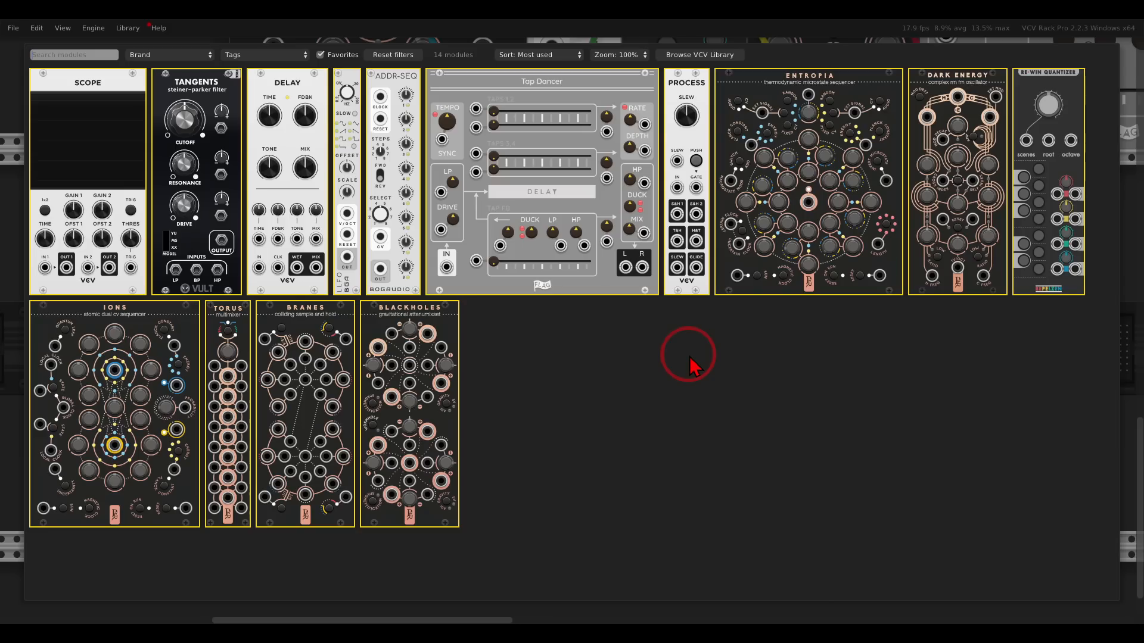
{"action": "left_click_drag", "start_coordinate": [947, 179], "coordinate": [719, 340]}
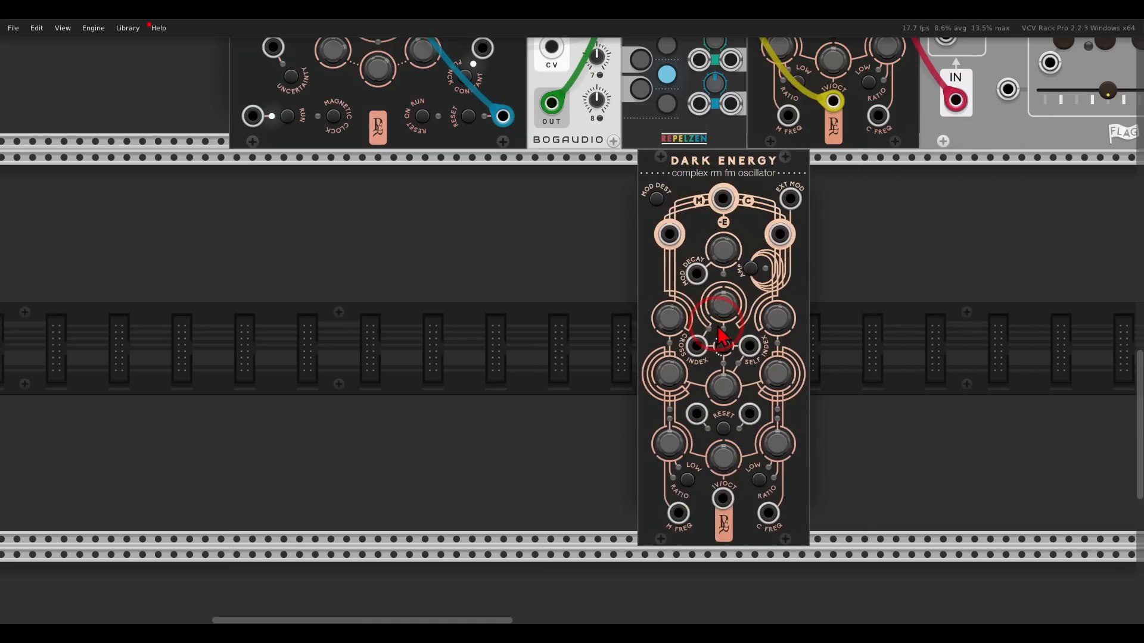
Add an Entropia sequencer below Ions and place the second Dark Energy flush beside it.
{"action": "right_click", "coordinate": [453, 342]}
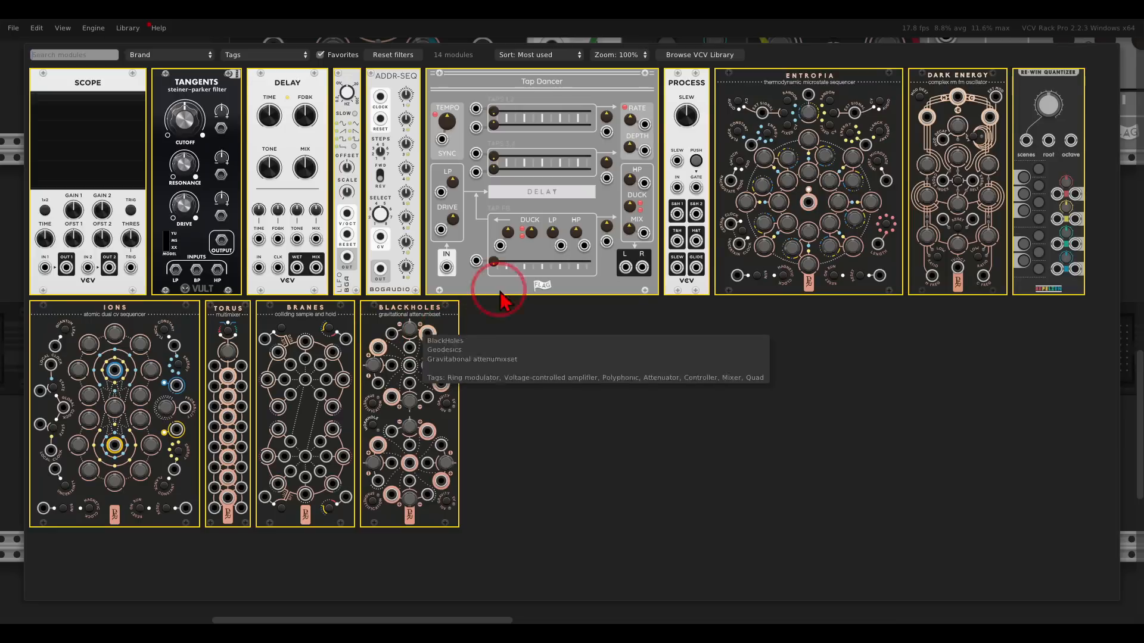
{"action": "left_click", "coordinate": [742, 154]}
{"action": "left_click_drag", "start_coordinate": [848, 212], "coordinate": [524, 179]}
{"action": "left_click", "coordinate": [811, 271]}
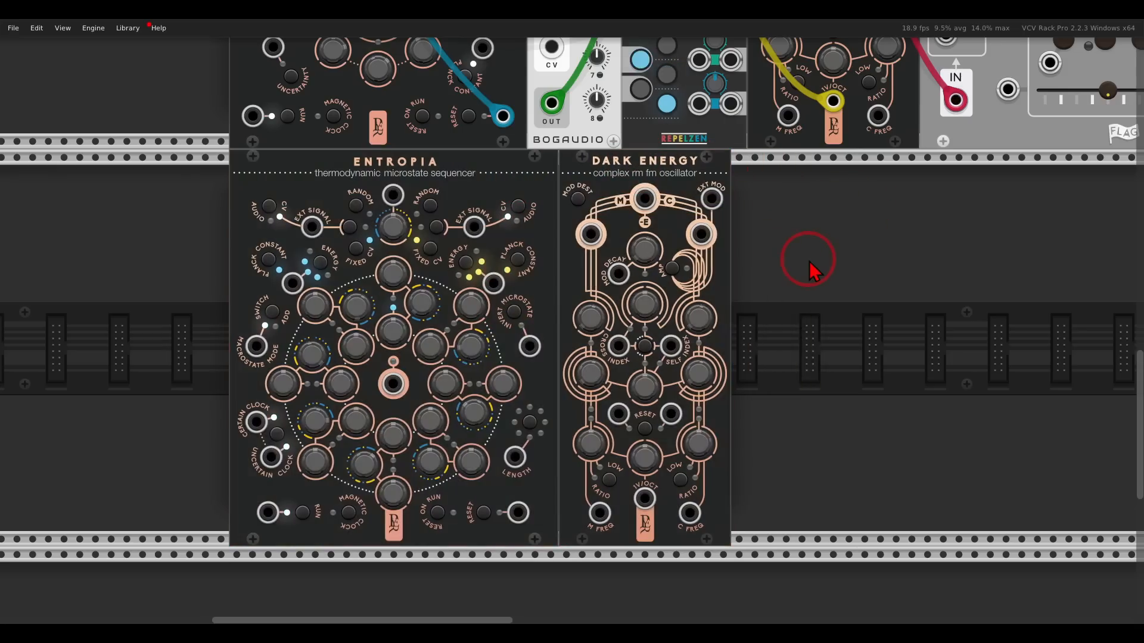
Patch the clock's Clk 1 output into Entropia's Certain Clock input and the clock's Reset output into Entropia's Reset input.
{"action": "scroll", "coordinate": [769, 242], "scroll_direction": "down", "scroll_amount": 3}
{"action": "left_click_drag", "start_coordinate": [781, 227], "coordinate": [761, 304]}
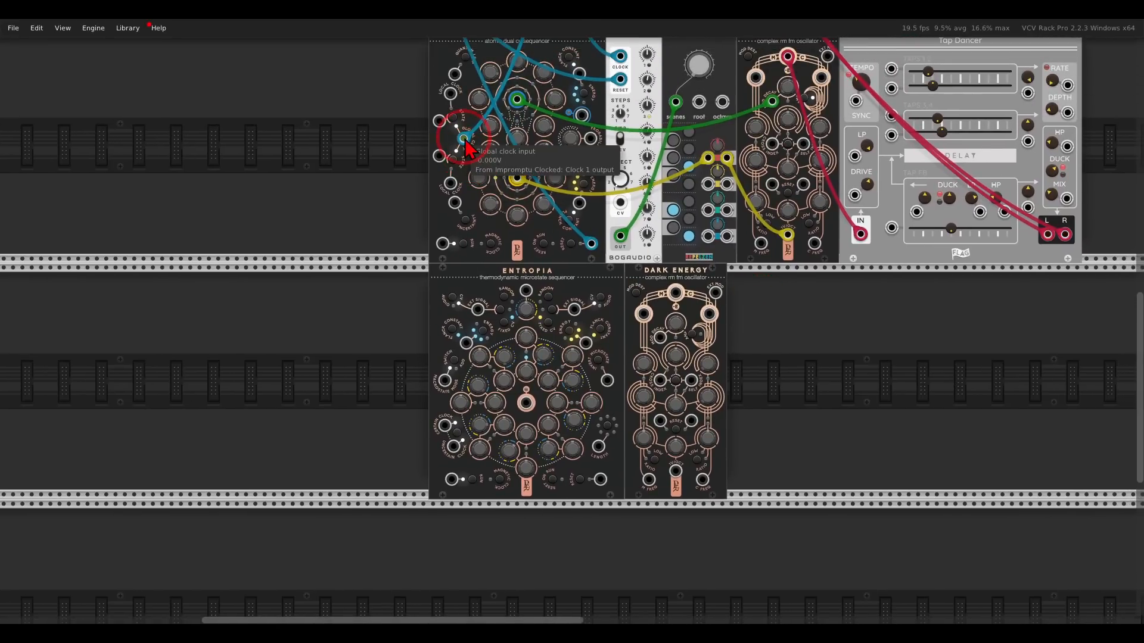
{"action": "left_click_drag", "start_coordinate": [463, 140], "coordinate": [447, 430]}
{"action": "scroll", "coordinate": [447, 430], "scroll_direction": "up", "scroll_amount": 6}
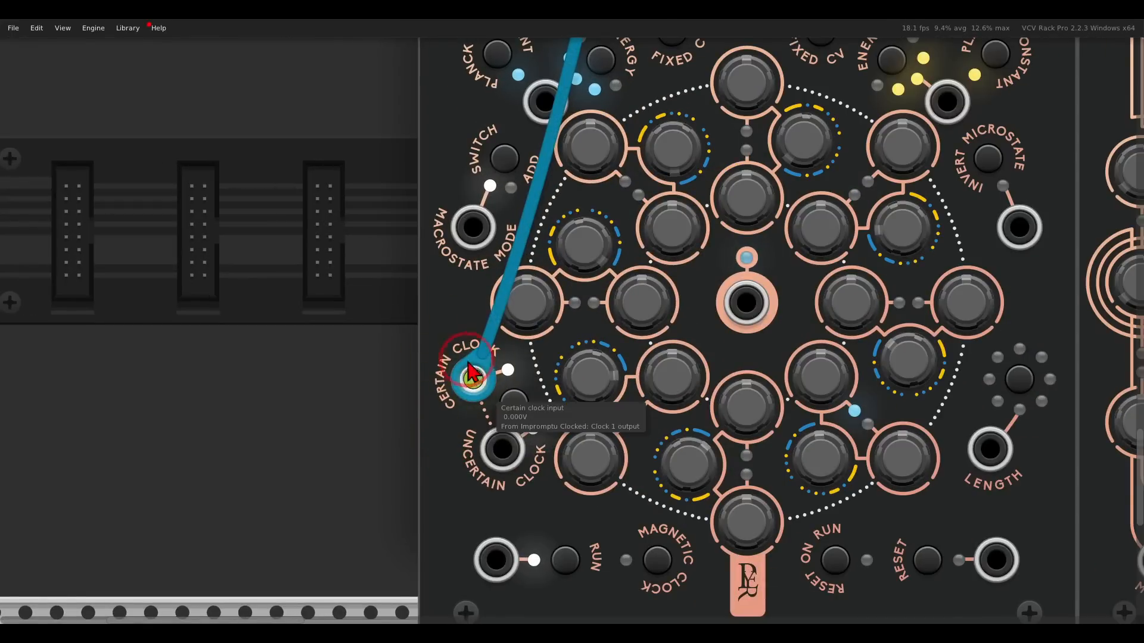
{"action": "scroll", "coordinate": [486, 388], "scroll_direction": "down", "scroll_amount": 4}
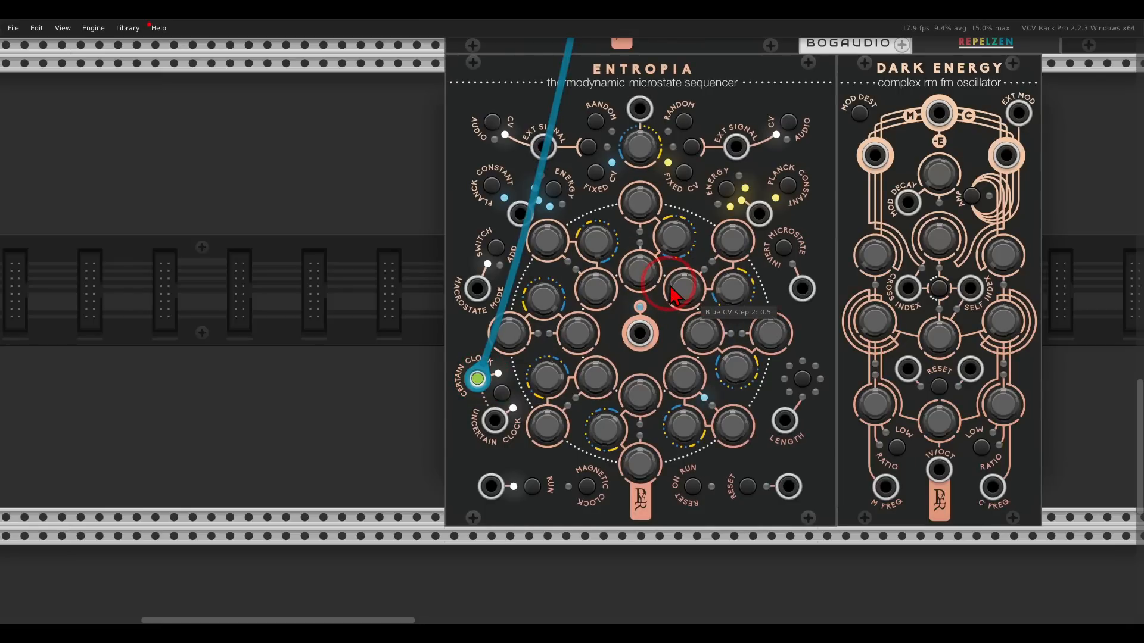
{"action": "scroll", "coordinate": [668, 285], "scroll_direction": "down", "scroll_amount": 2}
{"action": "left_click_drag", "start_coordinate": [742, 98], "coordinate": [765, 417]}
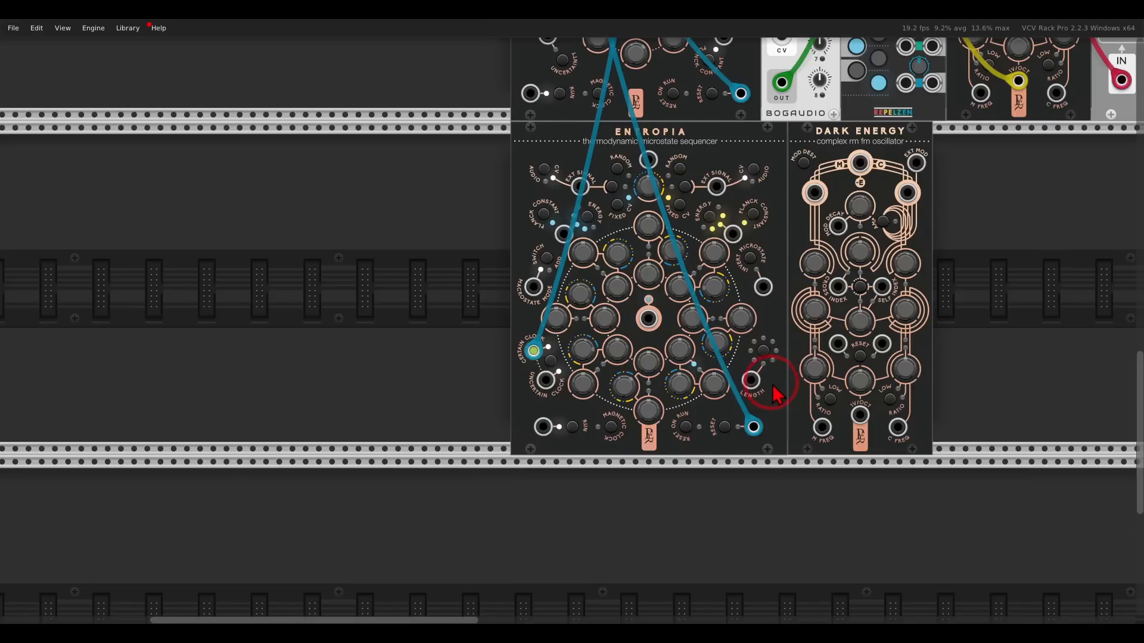
Change Entropia's sequence length.
{"action": "left_click_drag", "start_coordinate": [773, 393], "coordinate": [662, 362]}
{"action": "scroll", "coordinate": [635, 386], "scroll_direction": "up", "scroll_amount": 3}
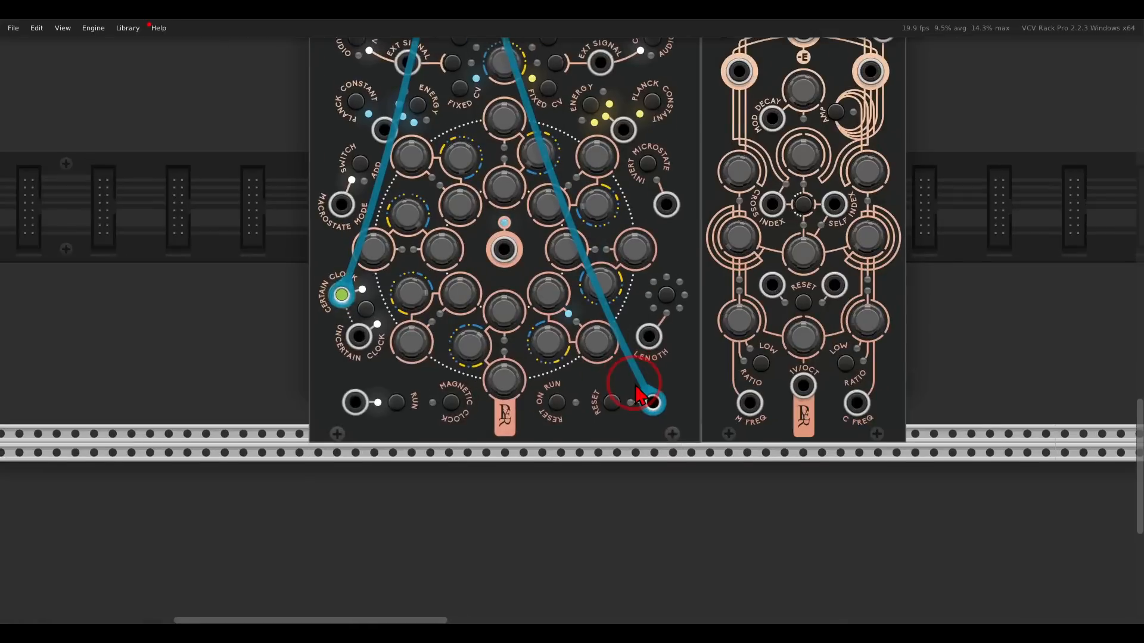
{"action": "left_click_drag", "start_coordinate": [676, 224], "coordinate": [695, 331]}
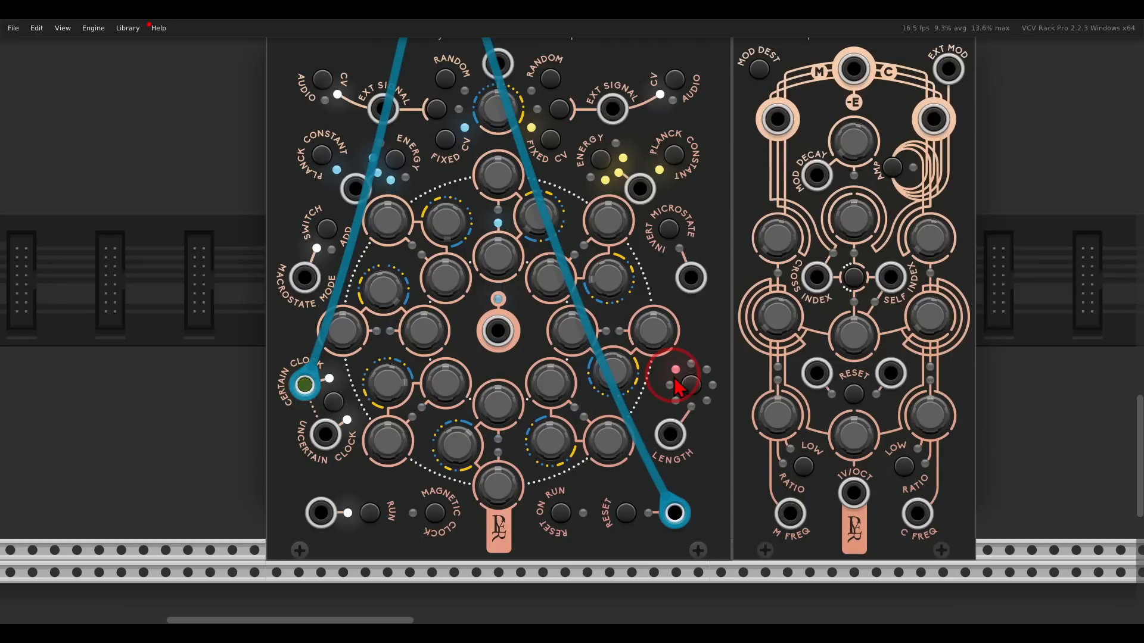
Patch Entropia's output through channel 2 of the quantizer into the second Dark Energy's 1V/oct input.
{"action": "scroll", "coordinate": [674, 378], "scroll_direction": "down", "scroll_amount": 2}
{"action": "left_click_drag", "start_coordinate": [719, 326], "coordinate": [644, 378]}
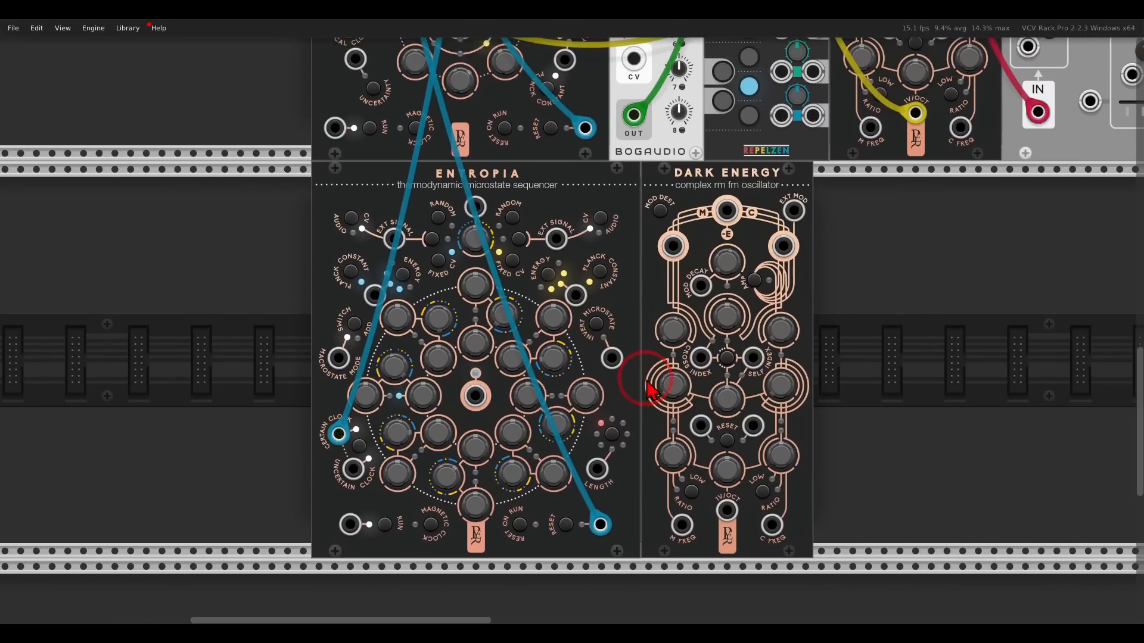
{"action": "left_click_drag", "start_coordinate": [487, 396], "coordinate": [726, 512]}
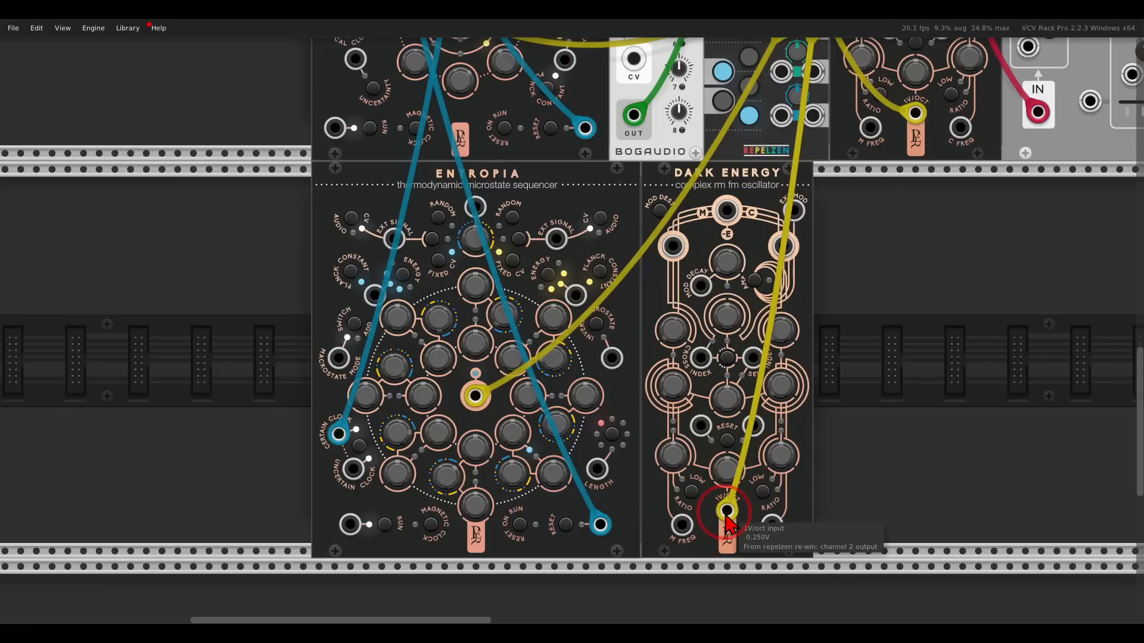
Patch the second Dark Energy's main output into the mixer's channel 2 left input and solo that channel.
{"action": "scroll", "coordinate": [715, 343], "scroll_direction": "down", "scroll_amount": 3}
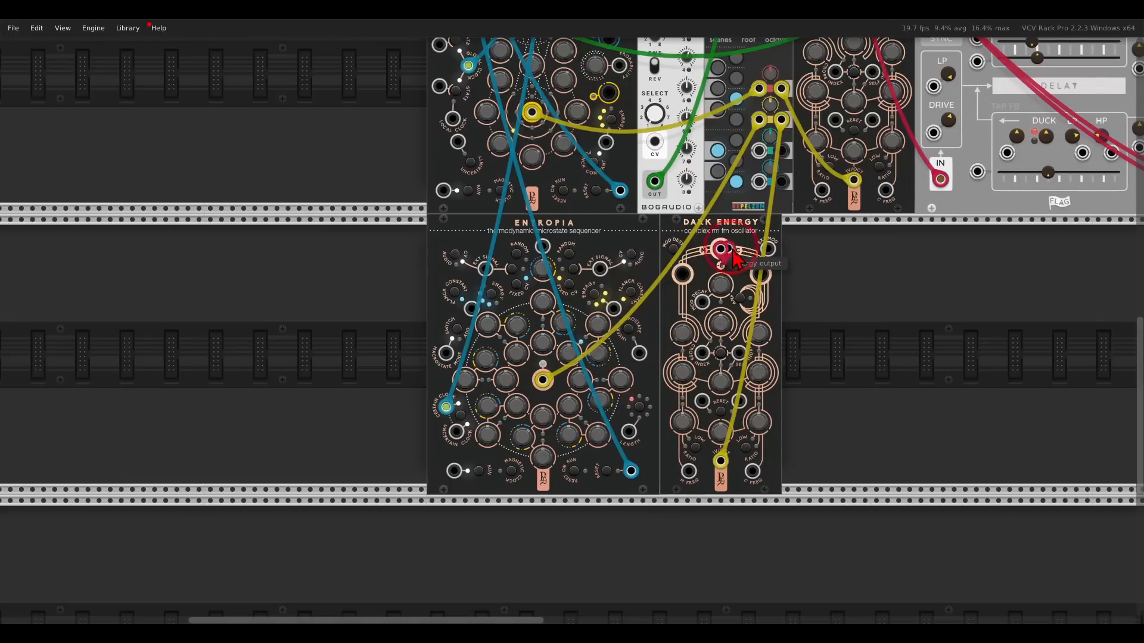
{"action": "left_click_drag", "start_coordinate": [731, 253], "coordinate": [745, 79]}
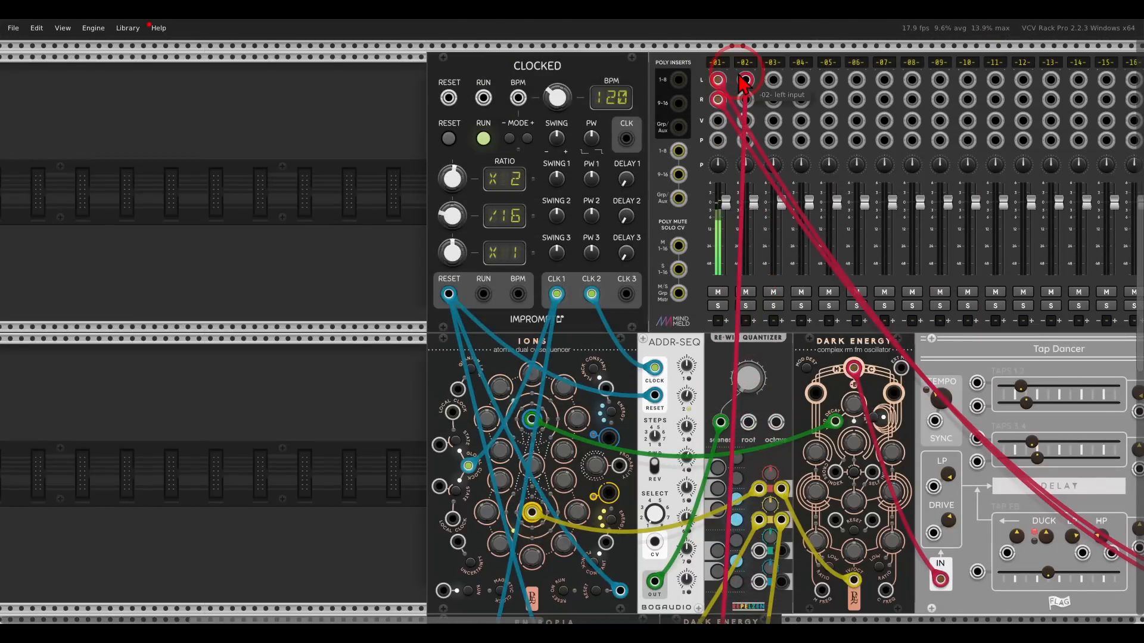
{"action": "scroll", "coordinate": [744, 83], "scroll_direction": "down", "scroll_amount": 10}
{"action": "scroll", "coordinate": [744, 160], "scroll_direction": "up", "scroll_amount": 6}
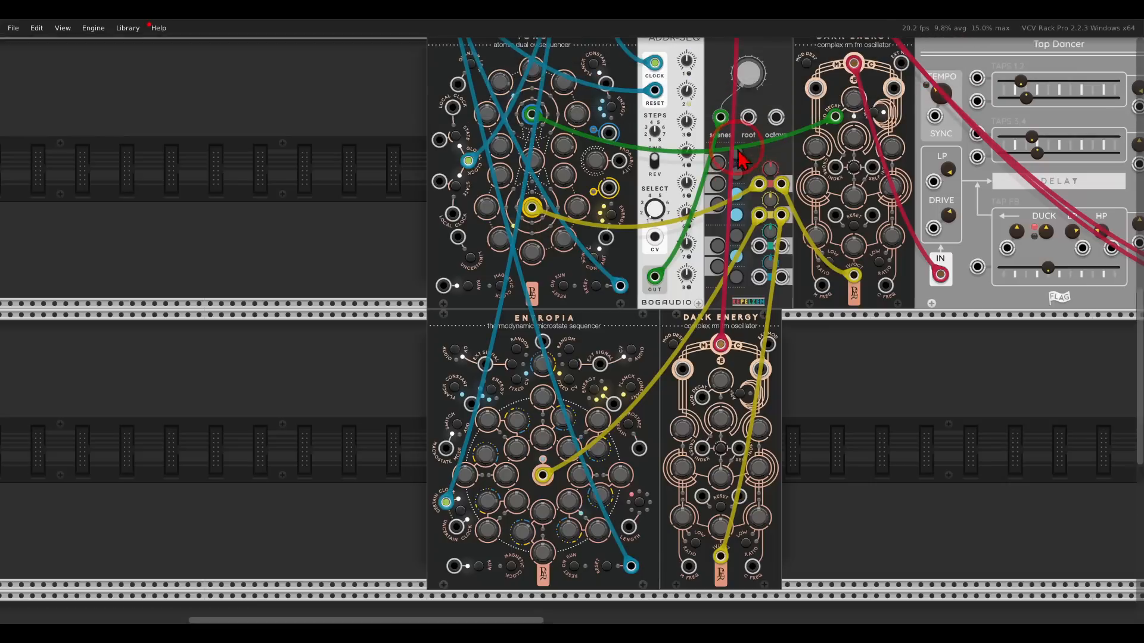
{"action": "scroll", "coordinate": [749, 180], "scroll_direction": "down", "scroll_amount": 4}
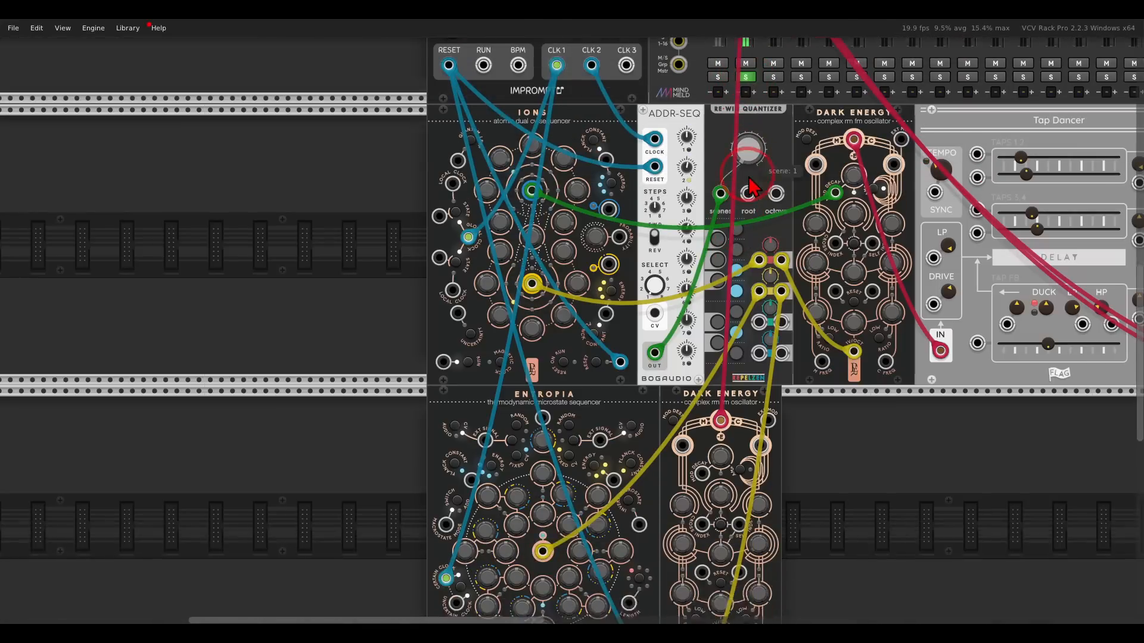
Raise mixer channel 2's Verb send to about -18.3 dB.
{"action": "scroll", "coordinate": [891, 276], "scroll_direction": "right", "scroll_amount": 20}
{"action": "scroll", "coordinate": [891, 276], "scroll_direction": "up", "scroll_amount": 9}
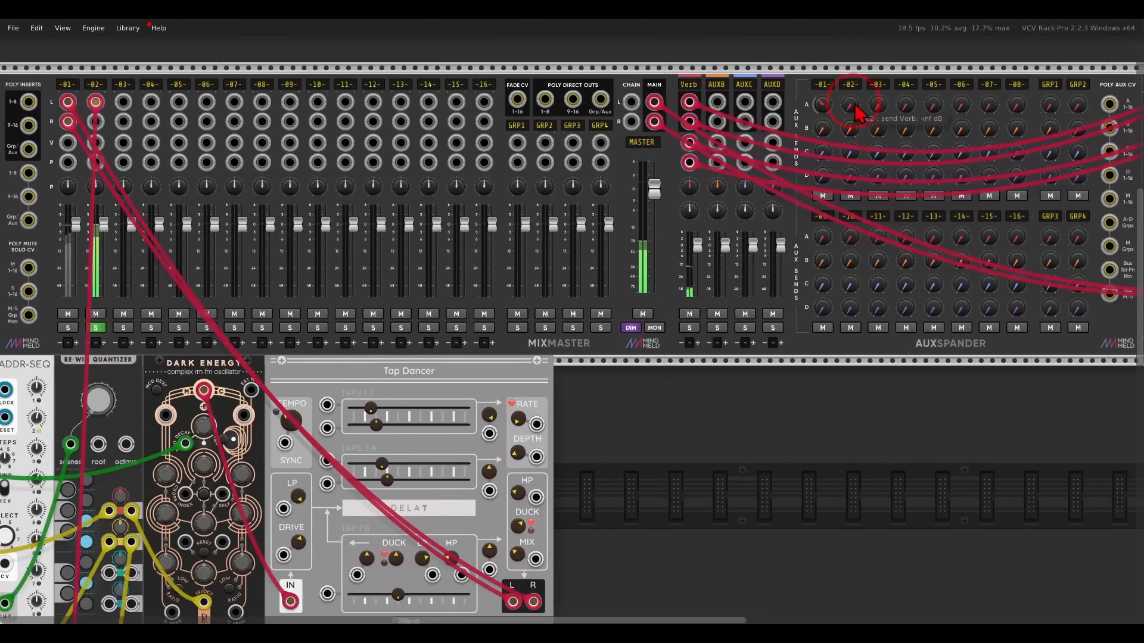
{"action": "left_click_drag", "start_coordinate": [838, 69], "coordinate": [822, 35]}
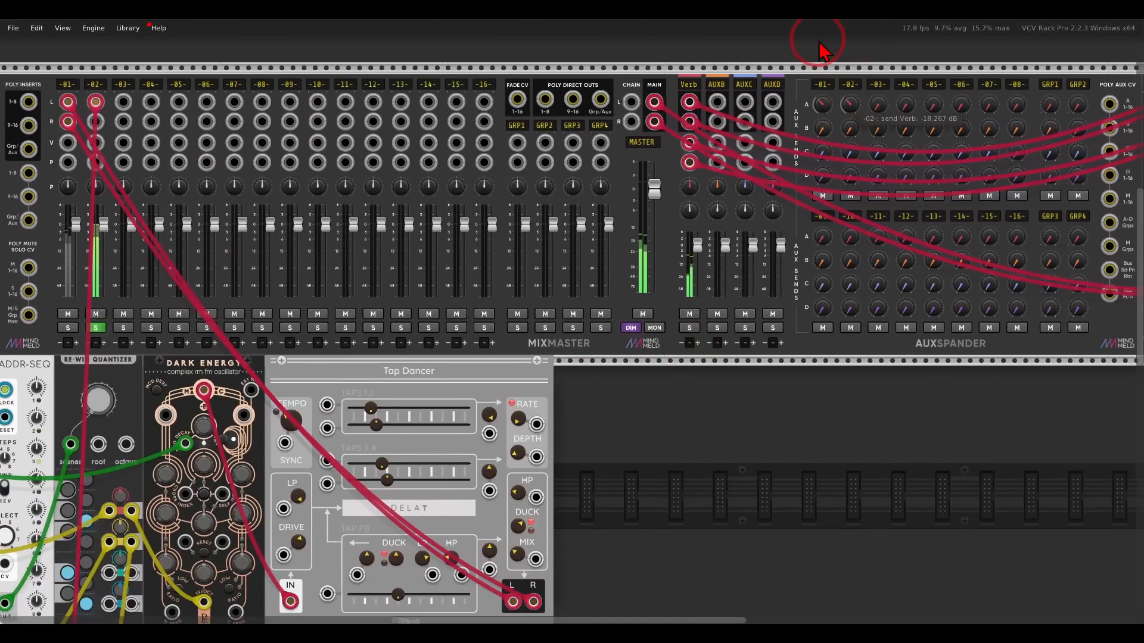
Examine Entropia's panel layout, including its step knobs and signal source controls.
{"action": "left_click_drag", "start_coordinate": [366, 416], "coordinate": [938, 1]}
{"action": "left_click_drag", "start_coordinate": [716, 315], "coordinate": [821, 229]}
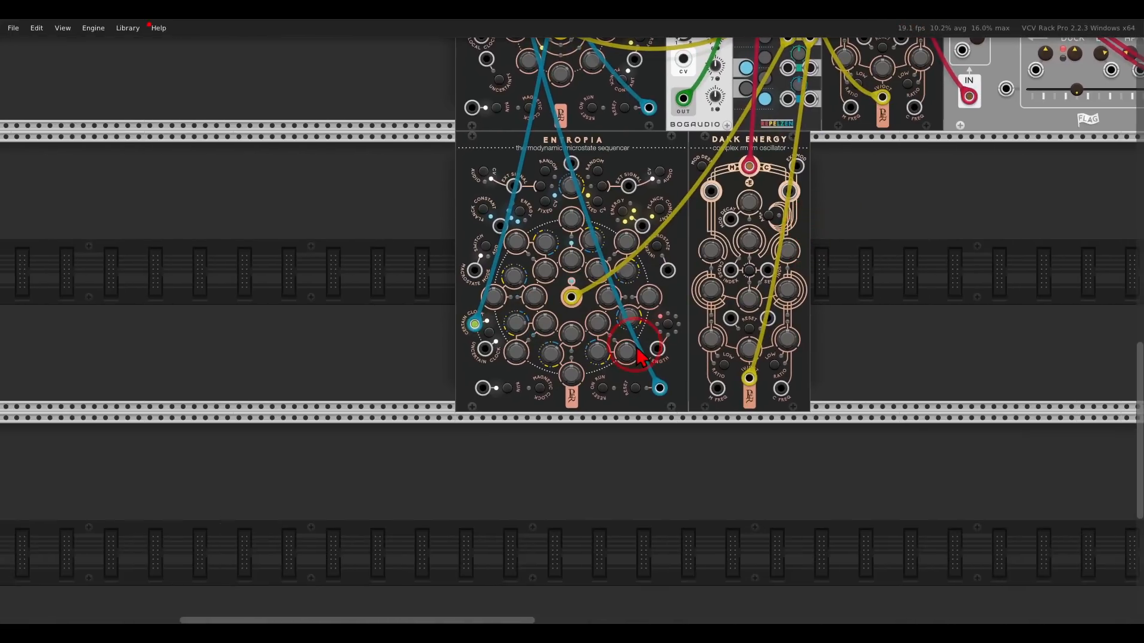
{"action": "scroll", "coordinate": [641, 357], "scroll_direction": "up", "scroll_amount": 3}
{"action": "scroll", "coordinate": [619, 348], "scroll_direction": "up", "scroll_amount": 3}
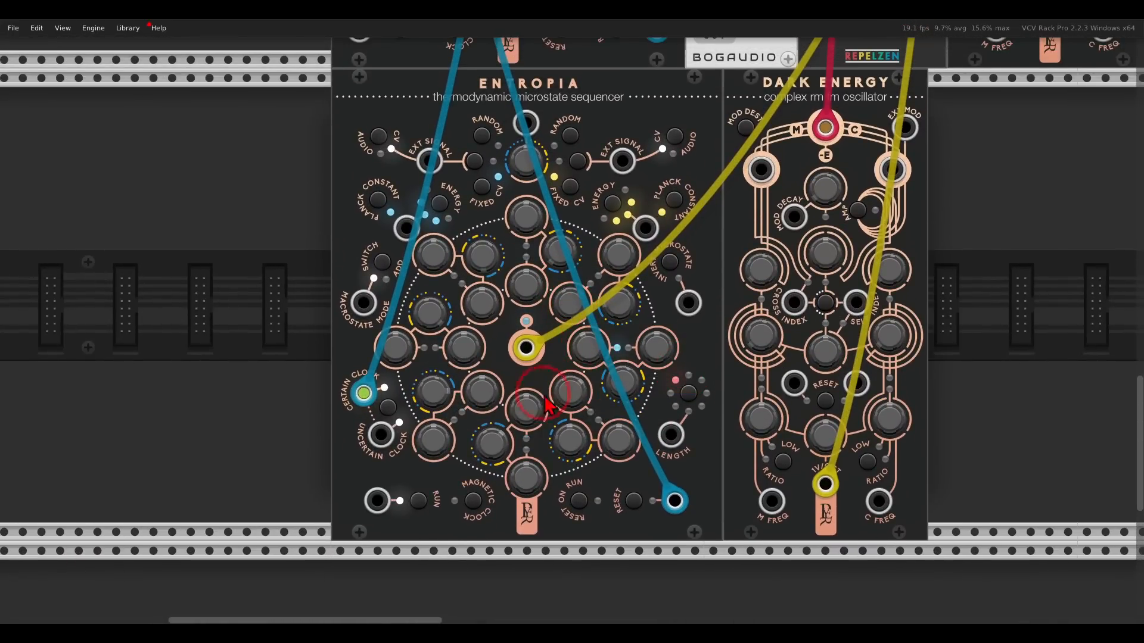
{"action": "mouse_move", "coordinate": [471, 411]}
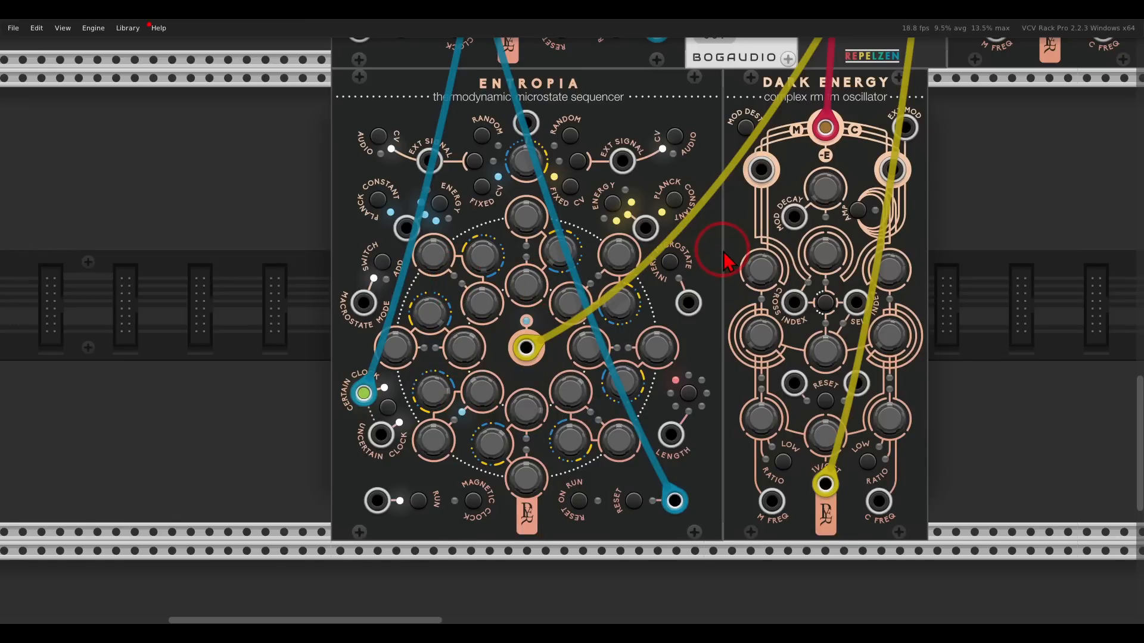
{"action": "left_click_drag", "start_coordinate": [725, 261], "coordinate": [735, 271]}
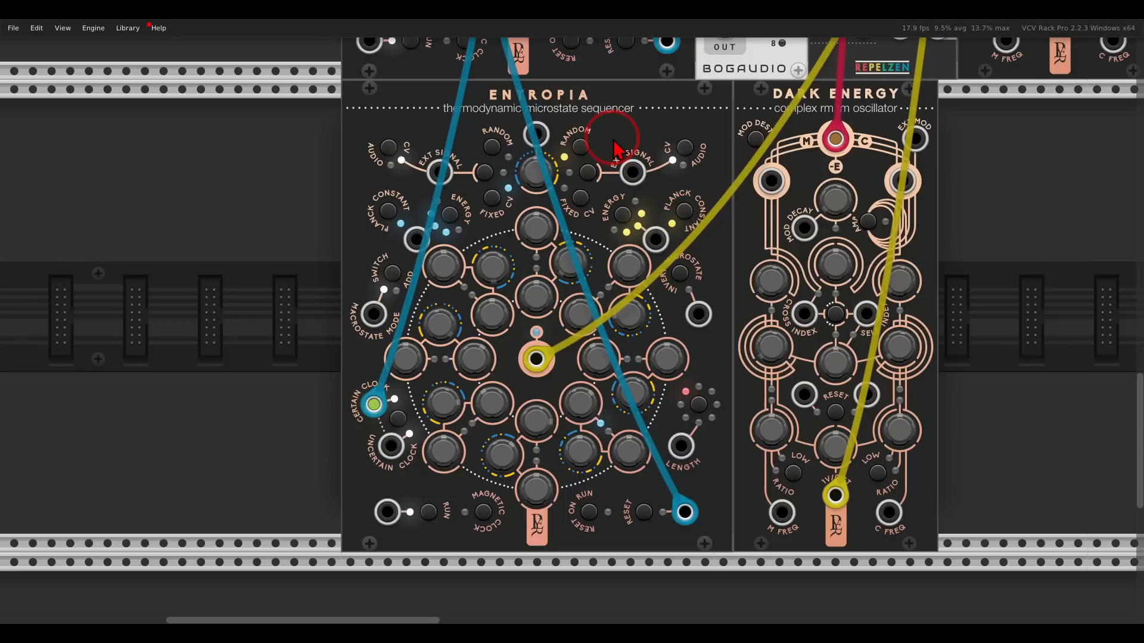
Examine Entropia's inner ring of blue CV knobs, outer ring of yellow CV knobs and the step probability knobs.
{"action": "scroll", "coordinate": [588, 351], "scroll_direction": "up", "scroll_amount": 4}
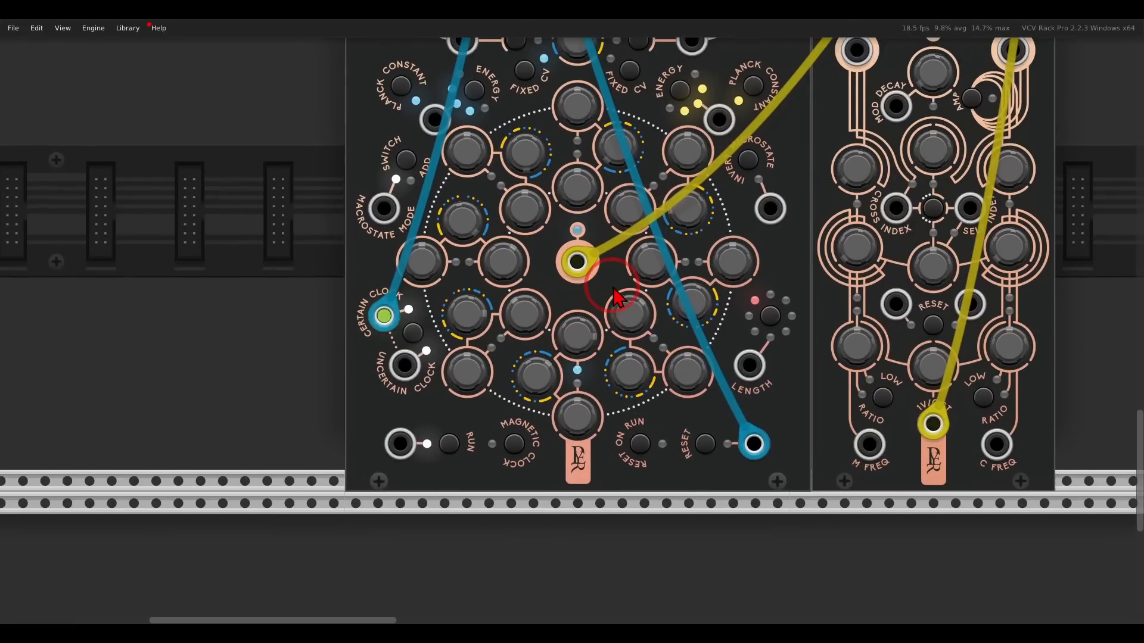
{"action": "mouse_move", "coordinate": [614, 195]}
{"action": "left_mouse_down"}
{"action": "mouse_move", "coordinate": [524, 200]}
{"action": "mouse_move", "coordinate": [521, 325]}
{"action": "mouse_move", "coordinate": [664, 295]}
{"action": "mouse_move", "coordinate": [613, 197]}
{"action": "left_mouse_up"}
{"action": "mouse_move", "coordinate": [579, 104]}
{"action": "left_mouse_down"}
{"action": "mouse_move", "coordinate": [500, 140]}
{"action": "mouse_move", "coordinate": [448, 222]}
{"action": "mouse_move", "coordinate": [430, 296]}
{"action": "mouse_move", "coordinate": [519, 418]}
{"action": "mouse_move", "coordinate": [686, 386]}
{"action": "mouse_move", "coordinate": [723, 226]}
{"action": "mouse_move", "coordinate": [655, 122]}
{"action": "mouse_move", "coordinate": [582, 106]}
{"action": "left_mouse_up"}
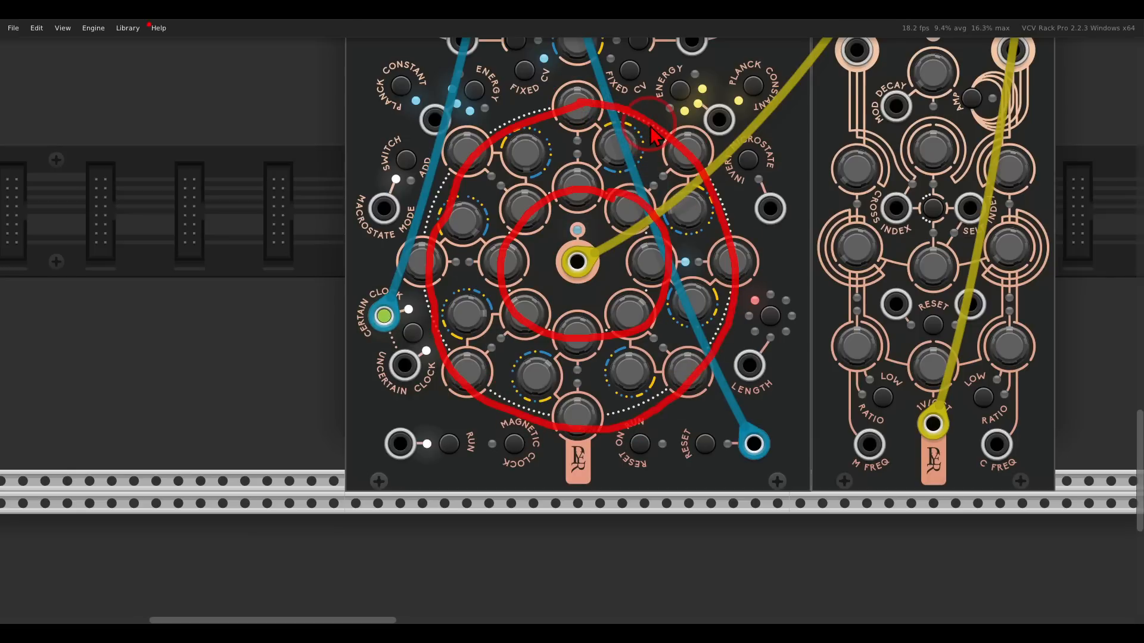
{"action": "key", "text": "Escape"}
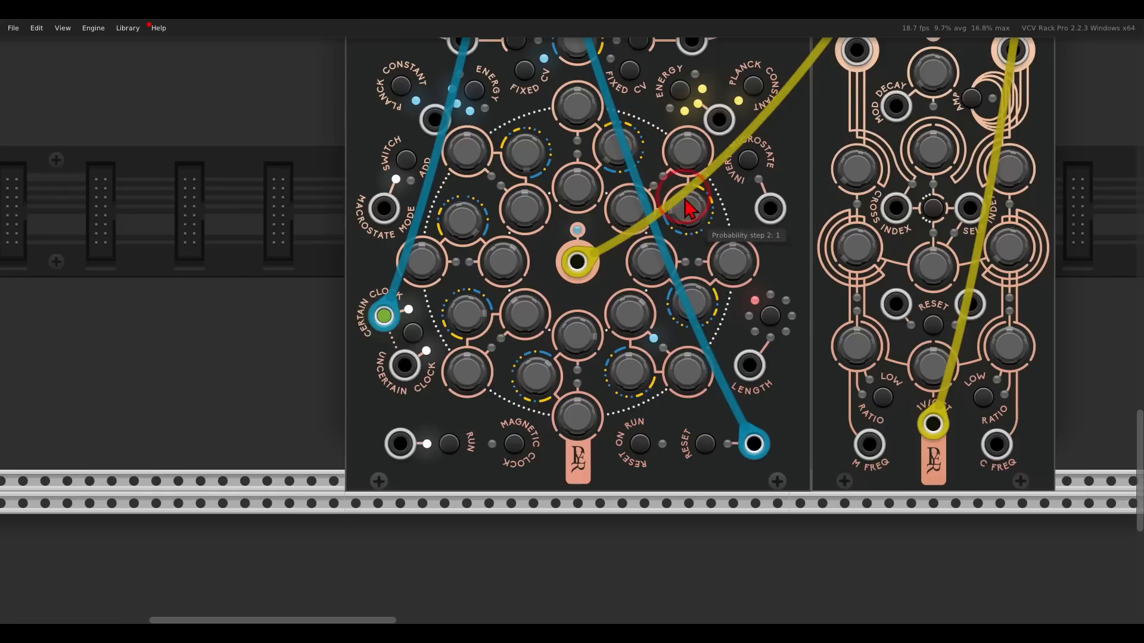
{"action": "left_click_drag", "start_coordinate": [685, 300], "coordinate": [693, 310]}
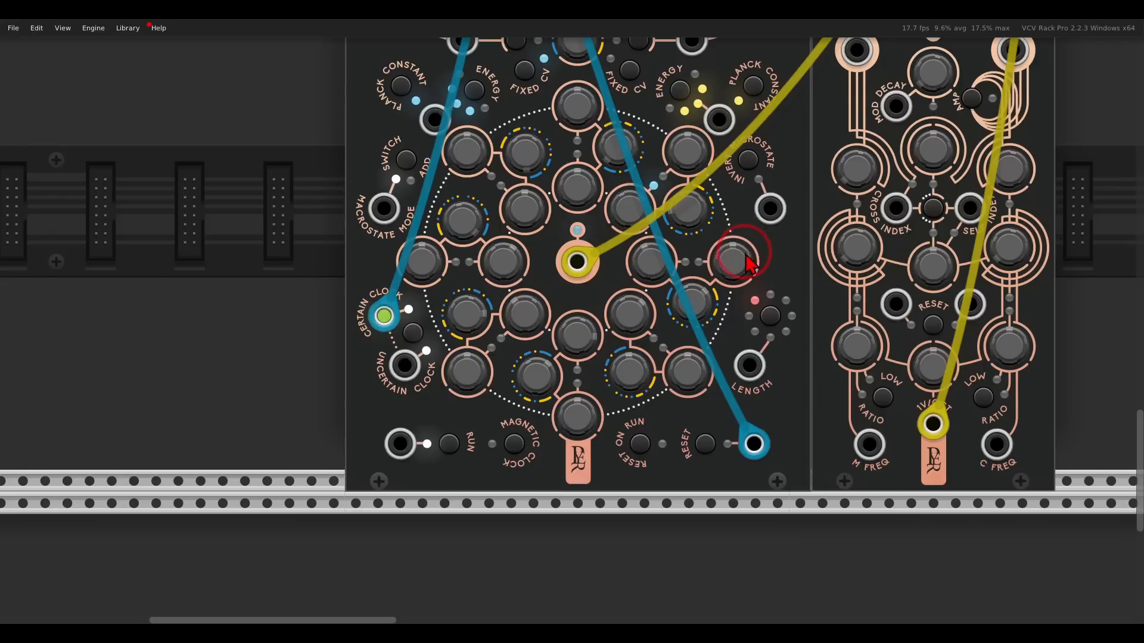
{"action": "mouse_move", "coordinate": [750, 265]}
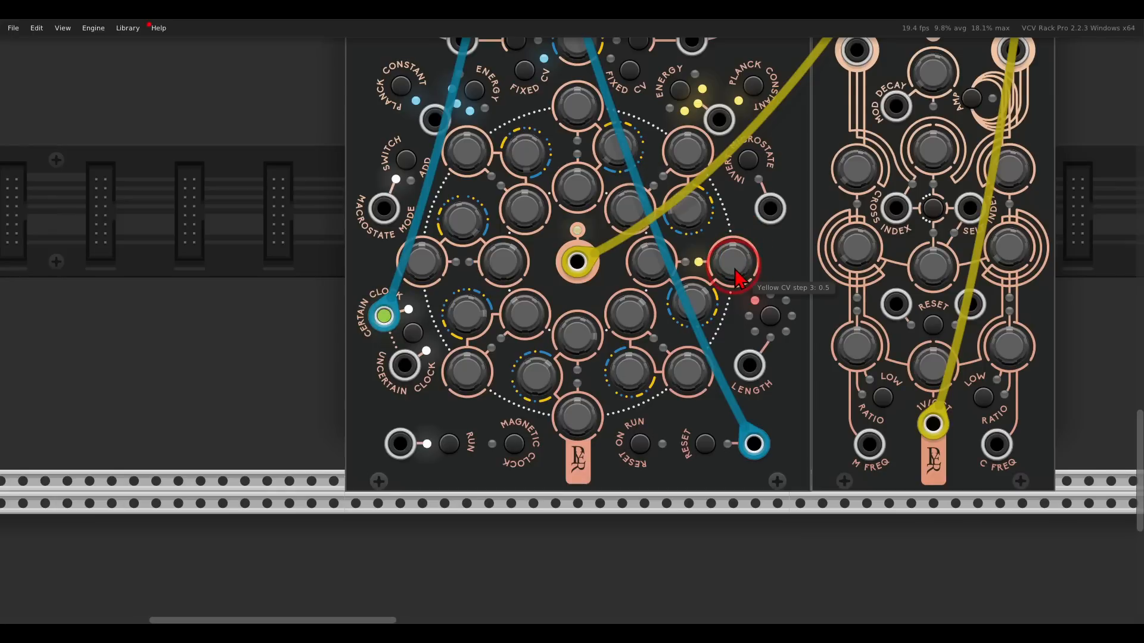
{"action": "left_click_drag", "start_coordinate": [751, 265], "coordinate": [712, 245]}
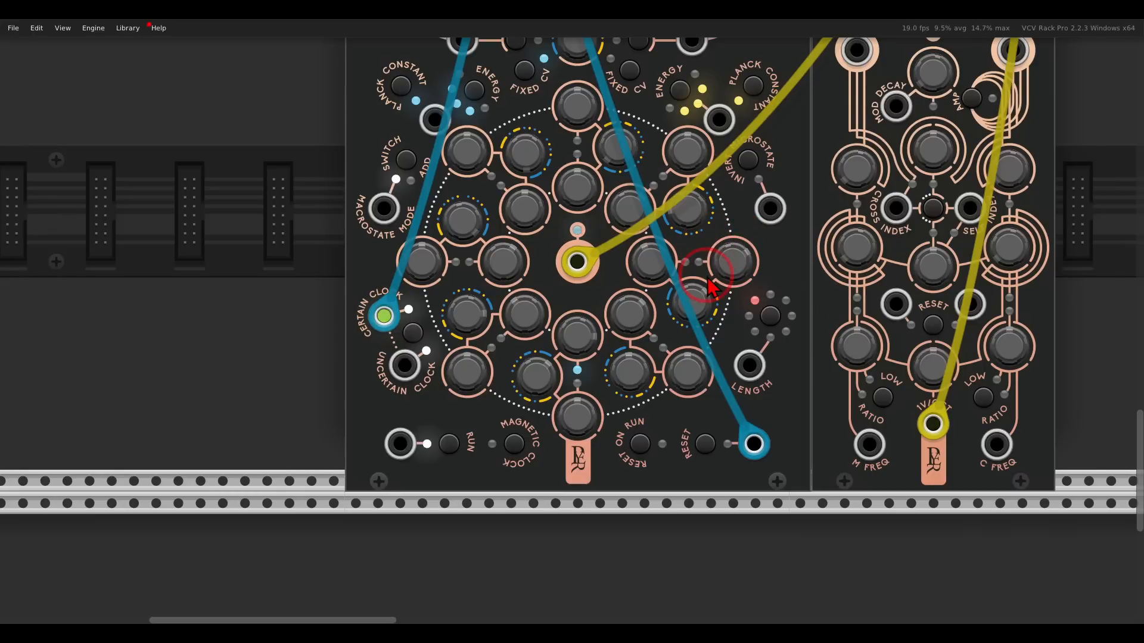
{"action": "left_click_drag", "start_coordinate": [728, 284], "coordinate": [727, 276]}
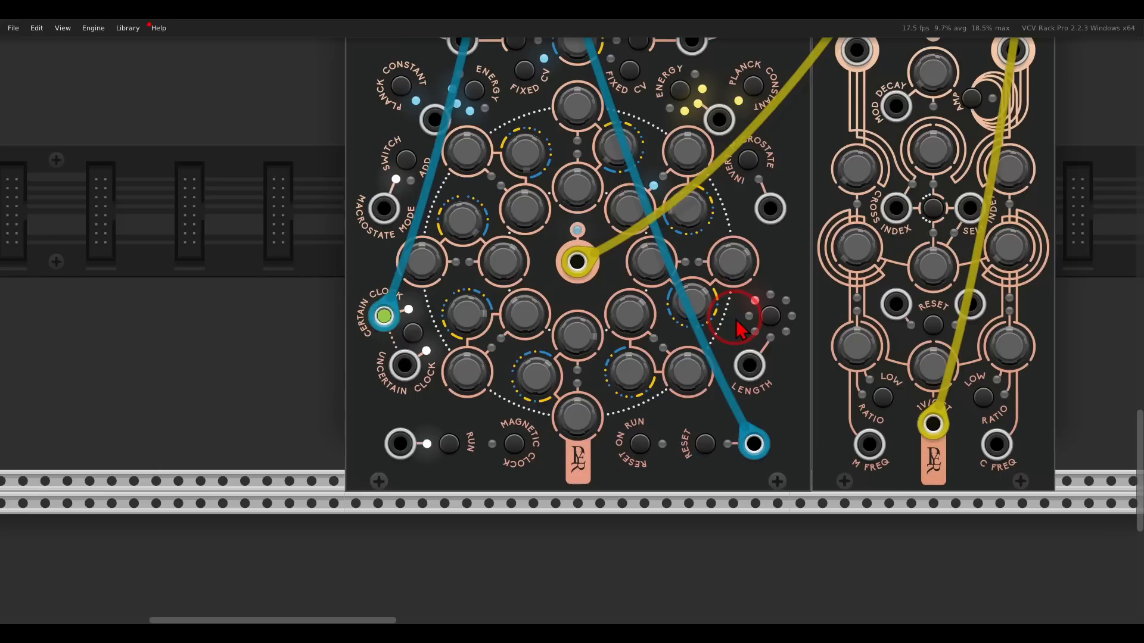
Adjust Entropia's probability for steps 3 and 7 and set step 7's yellow CV to about 0.716.
{"action": "mouse_move", "coordinate": [697, 322]}
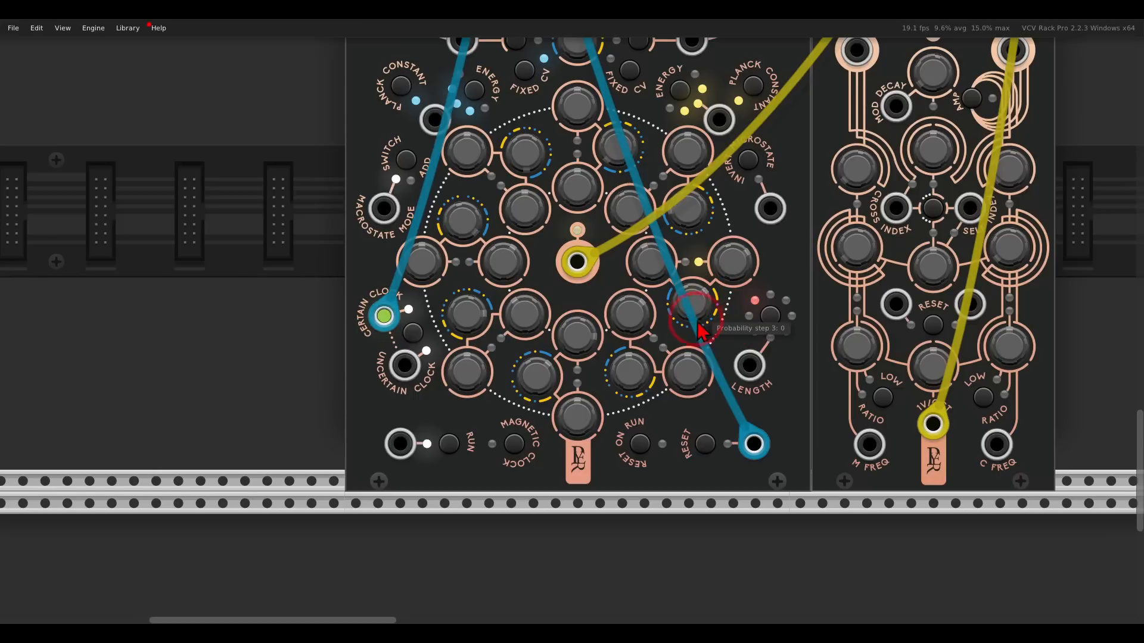
{"action": "left_click_drag", "start_coordinate": [698, 323], "coordinate": [688, 250]}
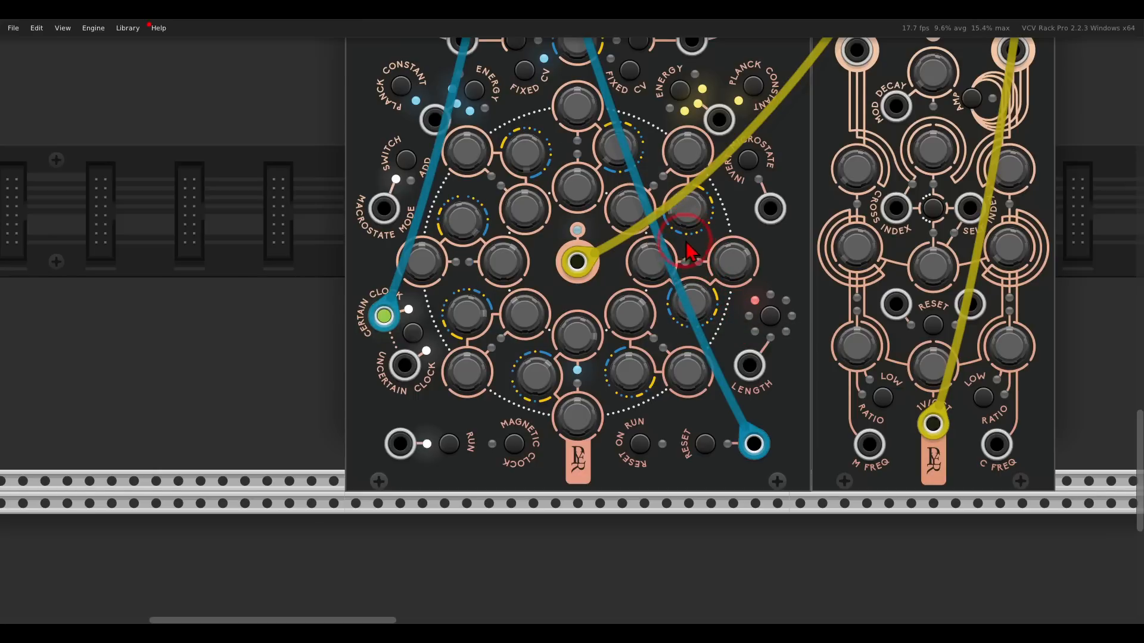
{"action": "mouse_move", "coordinate": [775, 239]}
{"action": "left_mouse_down"}
{"action": "mouse_move", "coordinate": [590, 249]}
{"action": "mouse_move", "coordinate": [776, 274]}
{"action": "mouse_move", "coordinate": [769, 227]}
{"action": "left_mouse_up"}
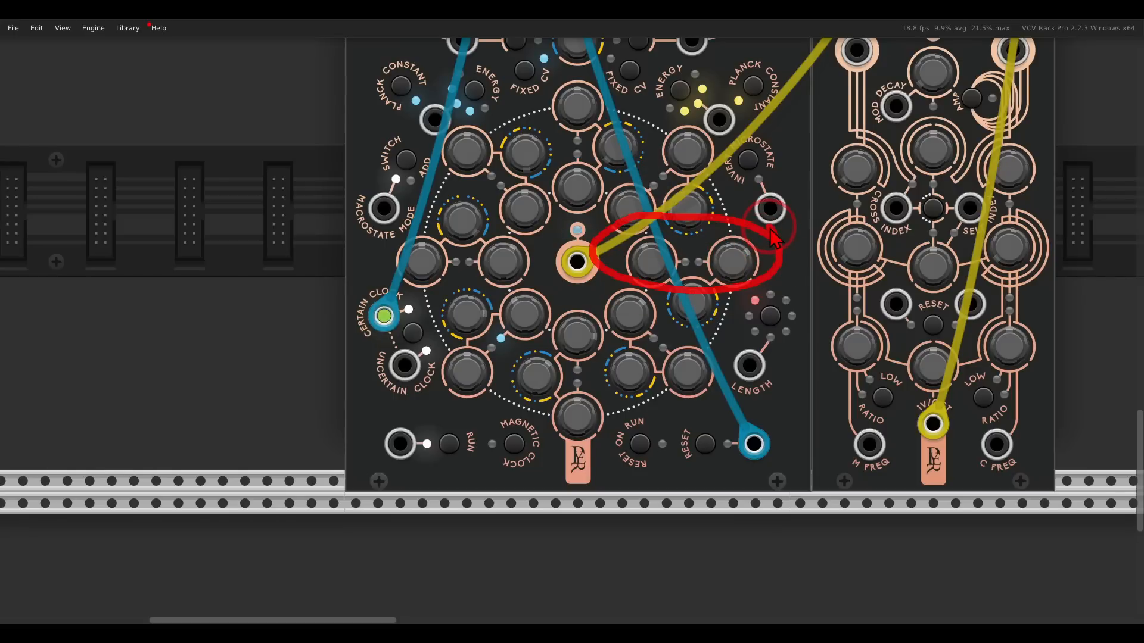
{"action": "key", "text": "Escape"}
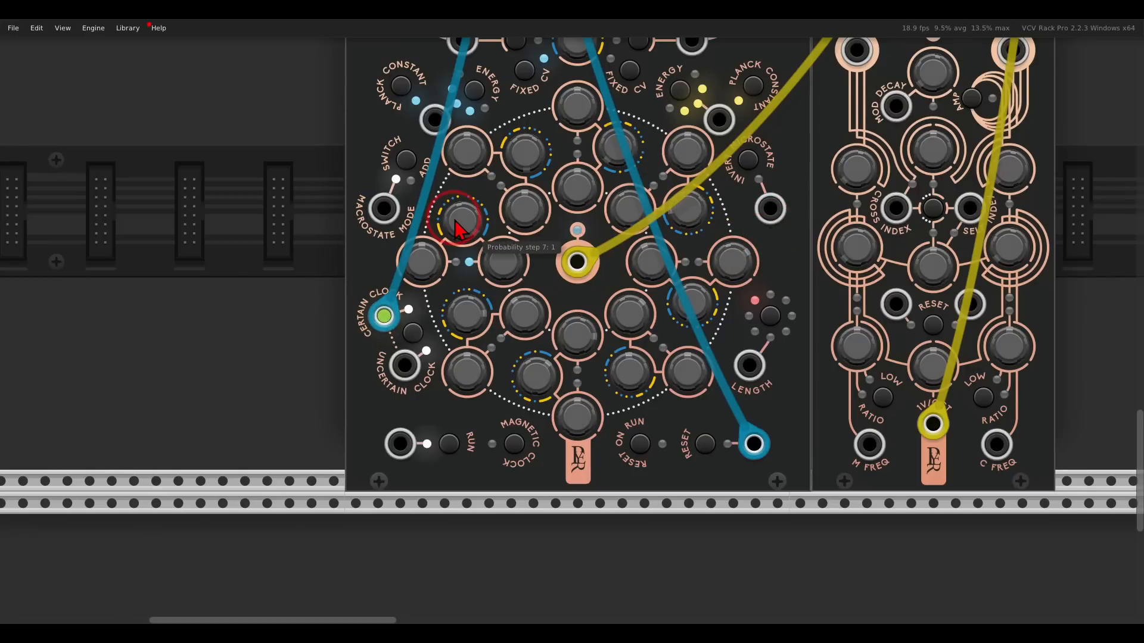
{"action": "left_click_drag", "start_coordinate": [461, 228], "coordinate": [471, 307]}
{"action": "left_click_drag", "start_coordinate": [424, 260], "coordinate": [417, 224]}
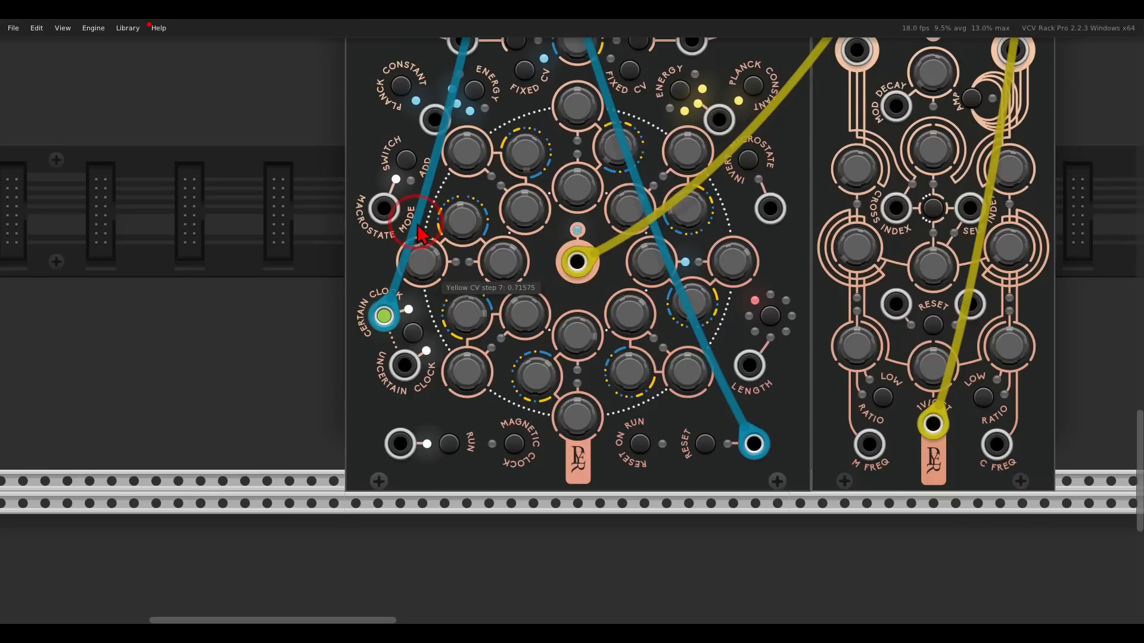
Lower the octave setting of the quantizer's second channel, which carries Entropia's sequence to the second Dark Energy.
{"action": "scroll", "coordinate": [417, 223], "scroll_direction": "down", "scroll_amount": 2}
{"action": "left_click_drag", "start_coordinate": [558, 179], "coordinate": [553, 220]}
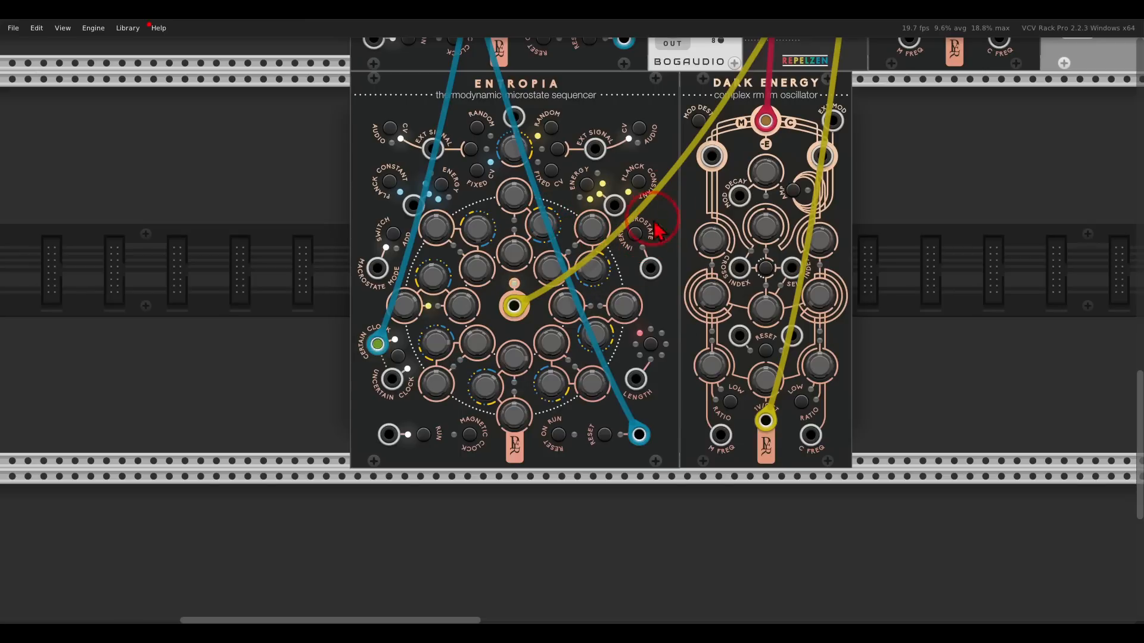
{"action": "left_click_drag", "start_coordinate": [669, 165], "coordinate": [545, 363]}
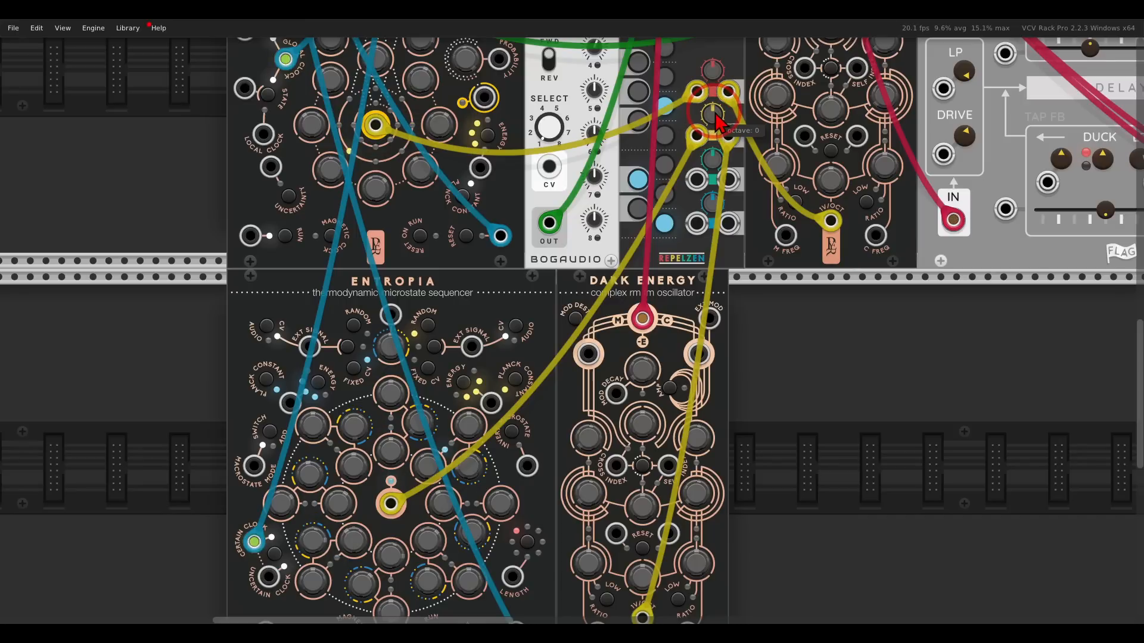
{"action": "left_click_drag", "start_coordinate": [716, 113], "coordinate": [711, 146]}
Examine the second Dark Energy's cross modulation and self modulation knobs for the M and C oscillators.
{"action": "left_click_drag", "start_coordinate": [560, 337], "coordinate": [646, 212]}
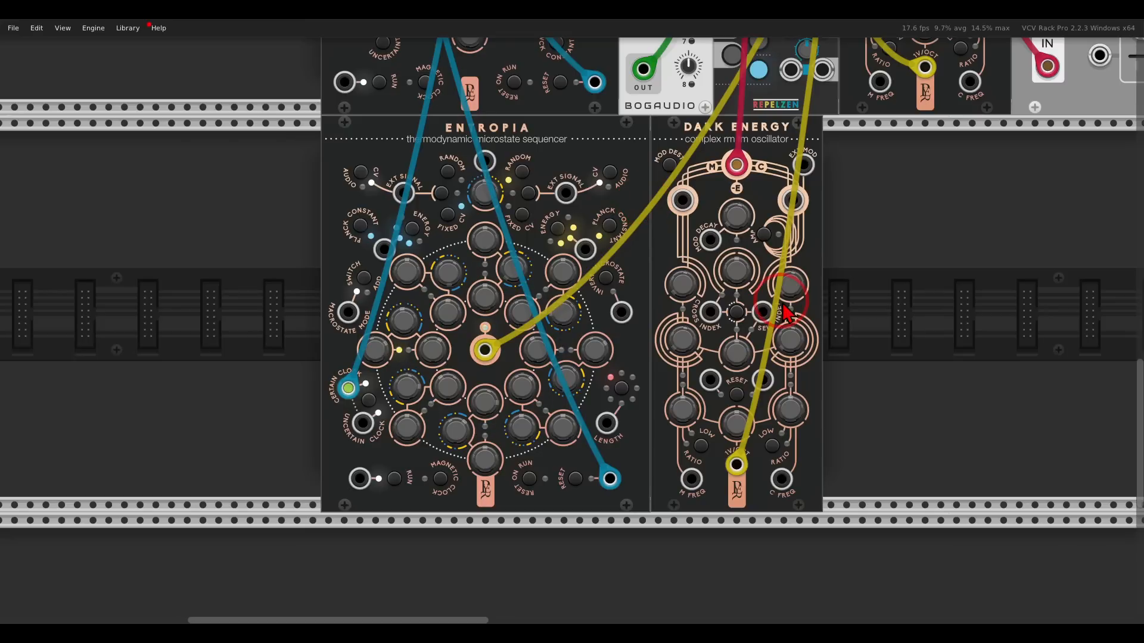
{"action": "scroll", "coordinate": [745, 313], "scroll_direction": "up", "scroll_amount": 5}
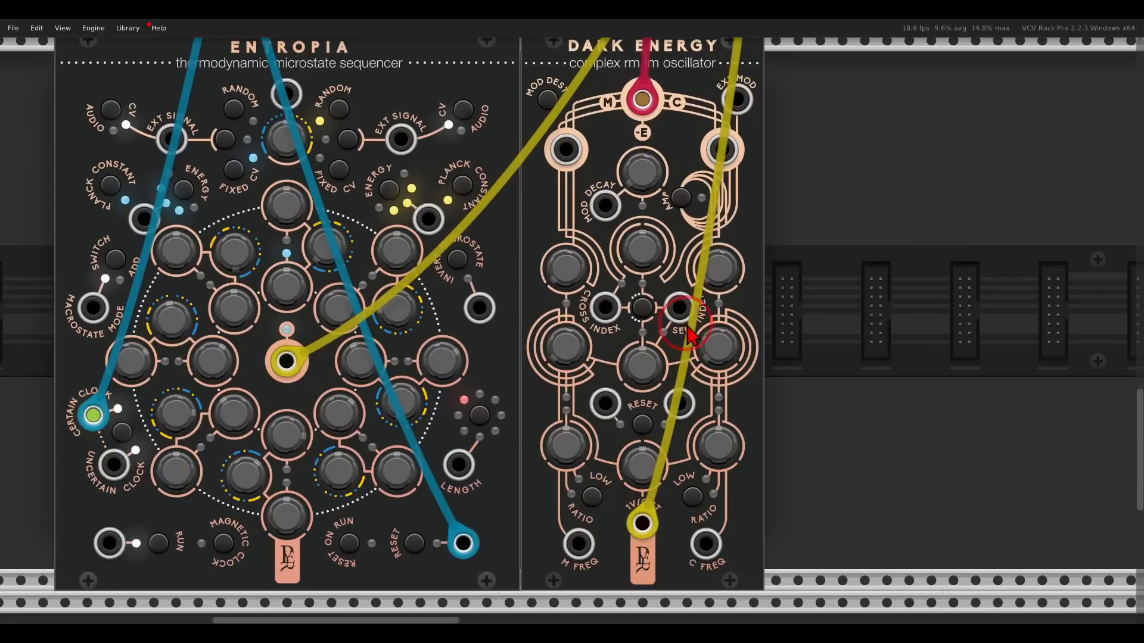
{"action": "left_click_drag", "start_coordinate": [702, 292], "coordinate": [739, 320]}
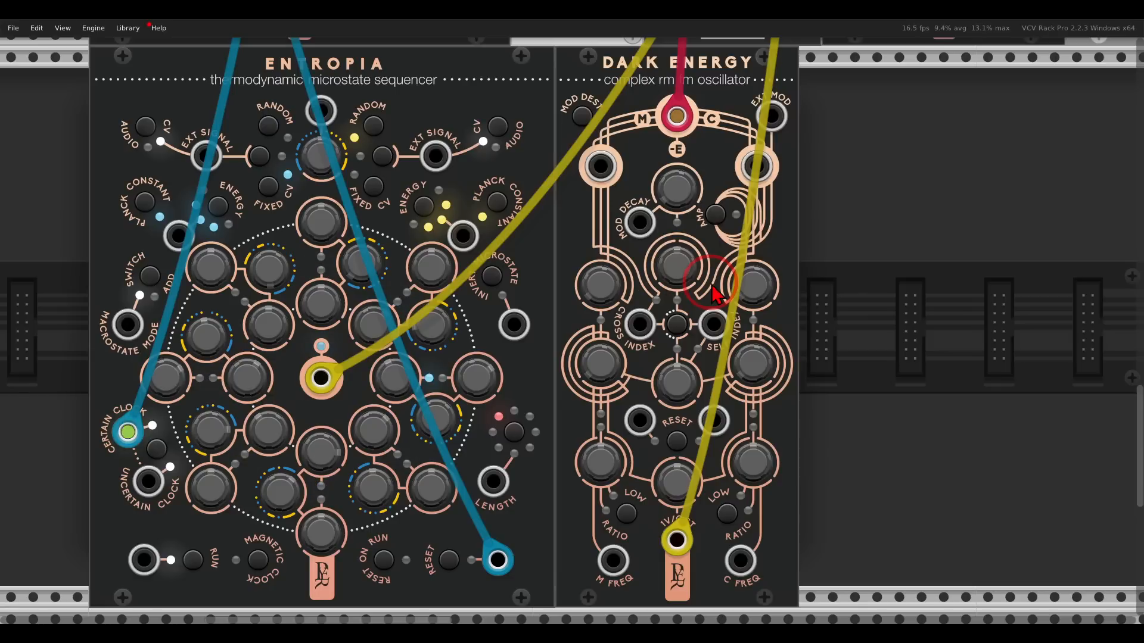
{"action": "mouse_move", "coordinate": [600, 284]}
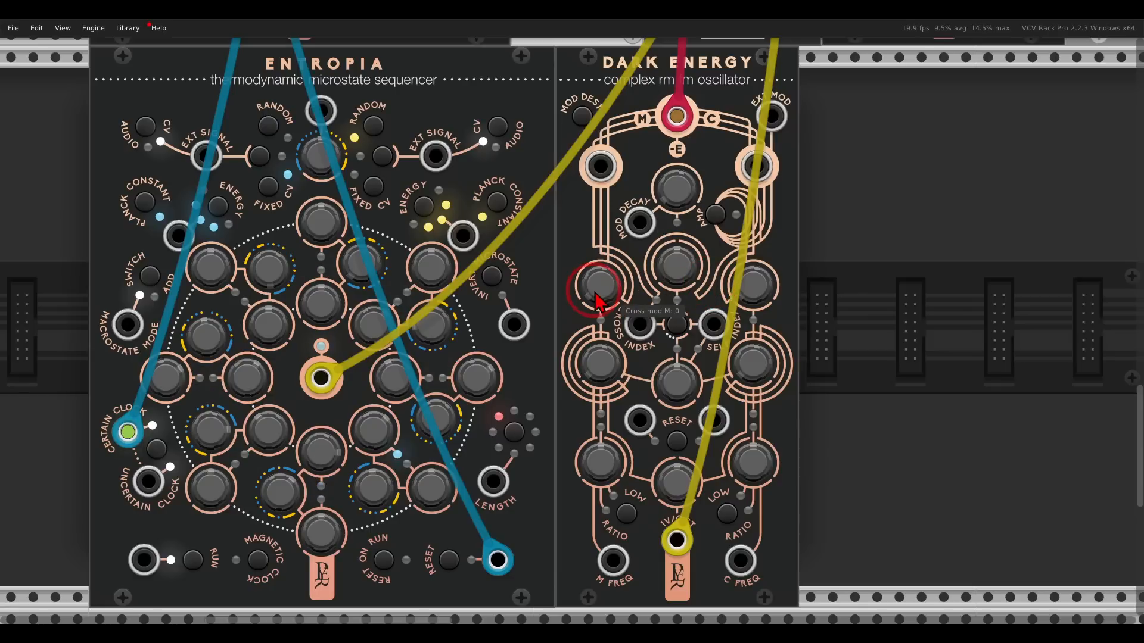
{"action": "left_click_drag", "start_coordinate": [607, 291], "coordinate": [605, 199]}
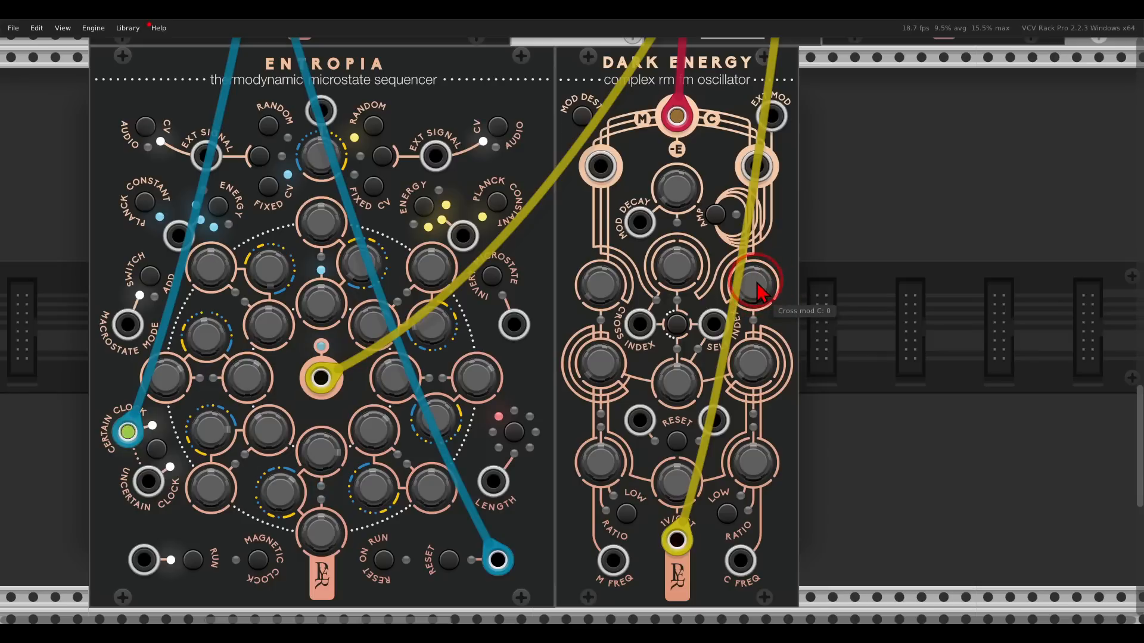
{"action": "left_click_drag", "start_coordinate": [760, 292], "coordinate": [760, 326]}
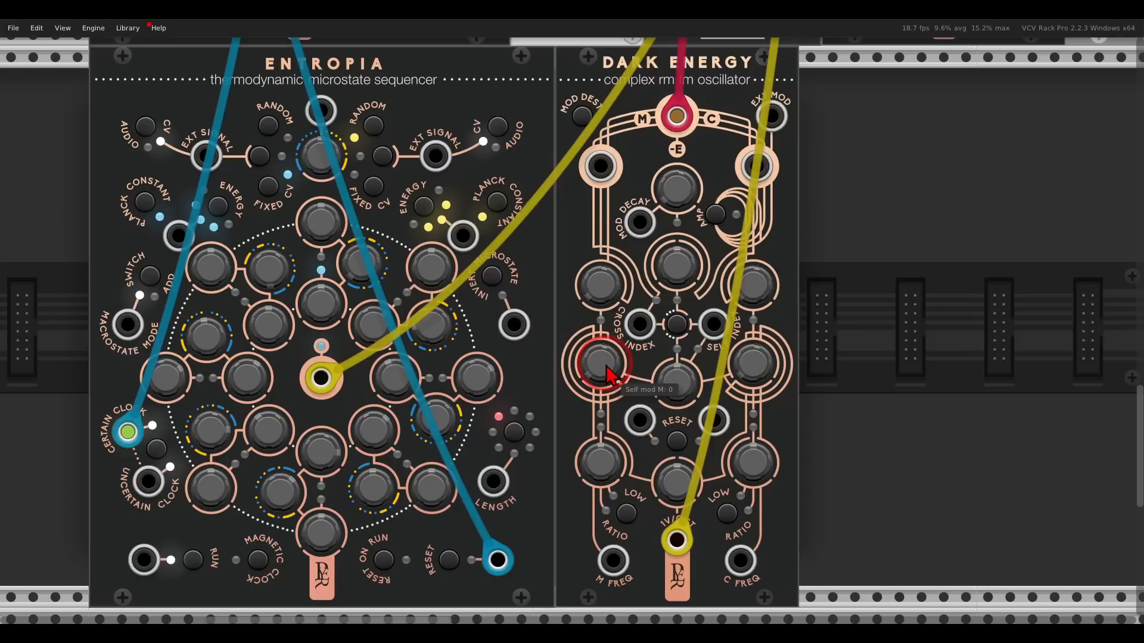
{"action": "left_click_drag", "start_coordinate": [606, 374], "coordinate": [639, 411]}
{"action": "left_click_drag", "start_coordinate": [753, 370], "coordinate": [758, 405]}
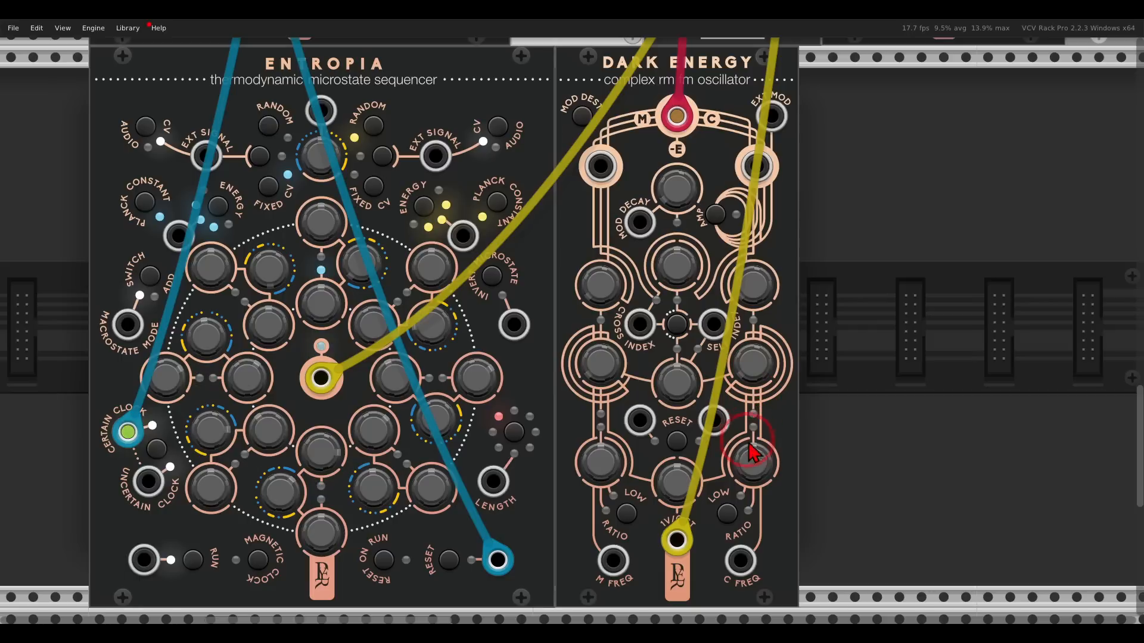
Try detuning the second Dark Energy's C and M frequencies, taking M to about -1.48, and reset both to 0.
{"action": "mouse_move", "coordinate": [749, 478]}
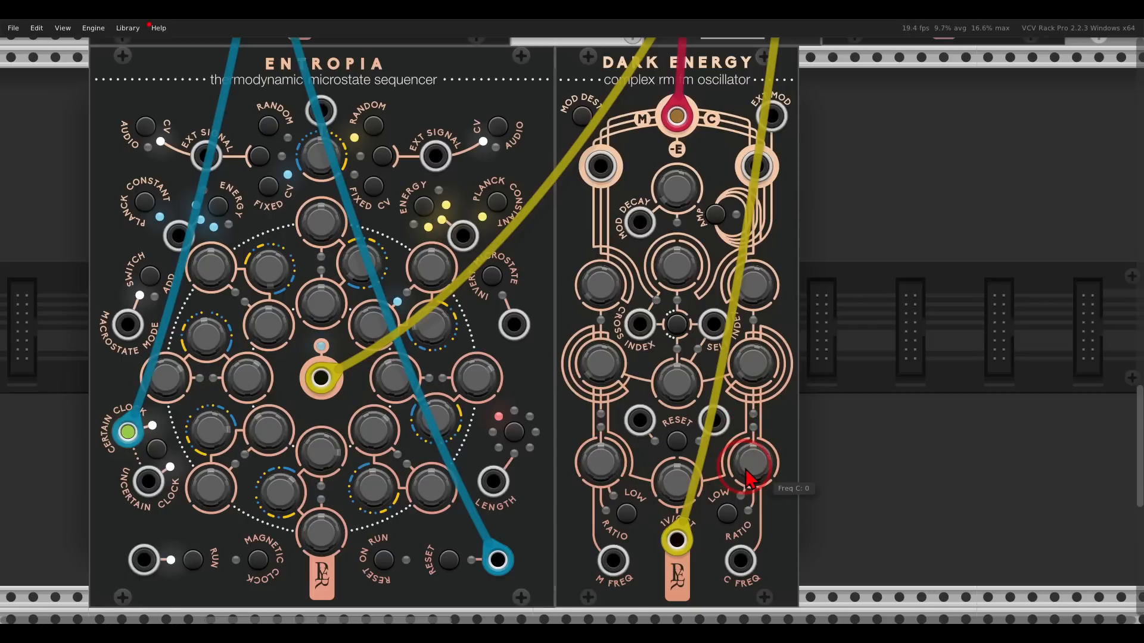
{"action": "left_click_drag", "start_coordinate": [749, 478], "coordinate": [737, 471]}
{"action": "left_click_drag", "start_coordinate": [601, 472], "coordinate": [613, 512]}
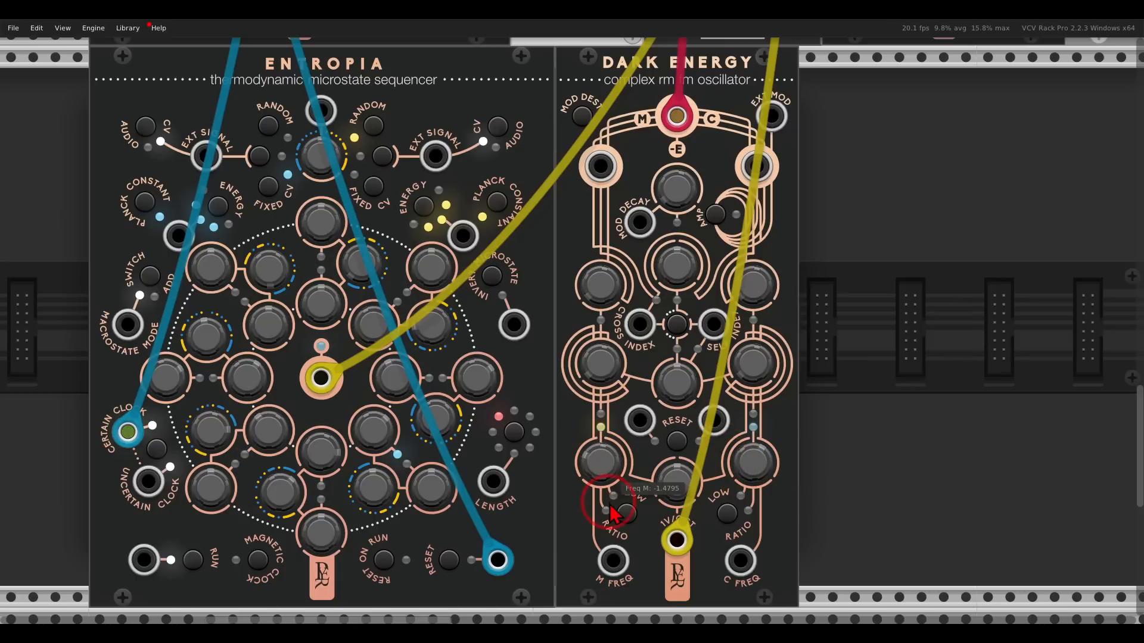
{"action": "mouse_move", "coordinate": [751, 463]}
{"action": "left_mouse_down"}
{"action": "mouse_move", "coordinate": [737, 443]}
{"action": "mouse_move", "coordinate": [764, 502]}
{"action": "mouse_move", "coordinate": [754, 464]}
{"action": "left_mouse_up"}
{"action": "mouse_move", "coordinate": [600, 462]}
{"action": "left_mouse_down"}
{"action": "mouse_move", "coordinate": [595, 390]}
{"action": "mouse_move", "coordinate": [602, 468]}
{"action": "left_mouse_up"}
{"action": "double_click", "coordinate": [602, 468]}
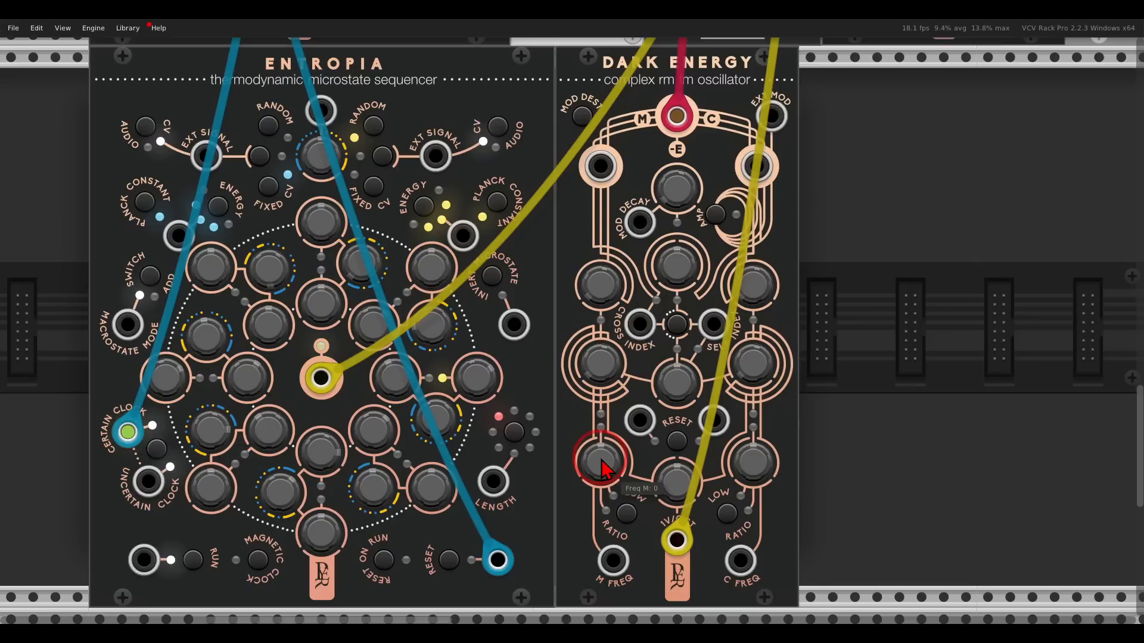
Switch the second Dark Energy's C oscillator to ratio mode and set its frequency to about -1.79.
{"action": "left_click_drag", "start_coordinate": [711, 457], "coordinate": [688, 338]}
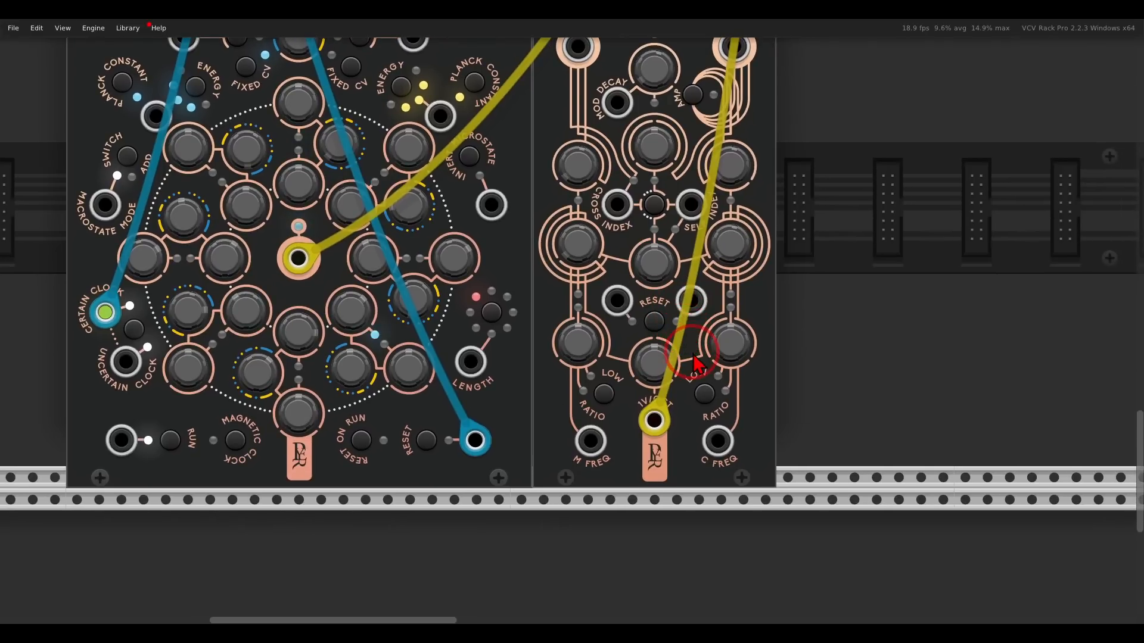
{"action": "scroll", "coordinate": [693, 355], "scroll_direction": "up", "scroll_amount": 2}
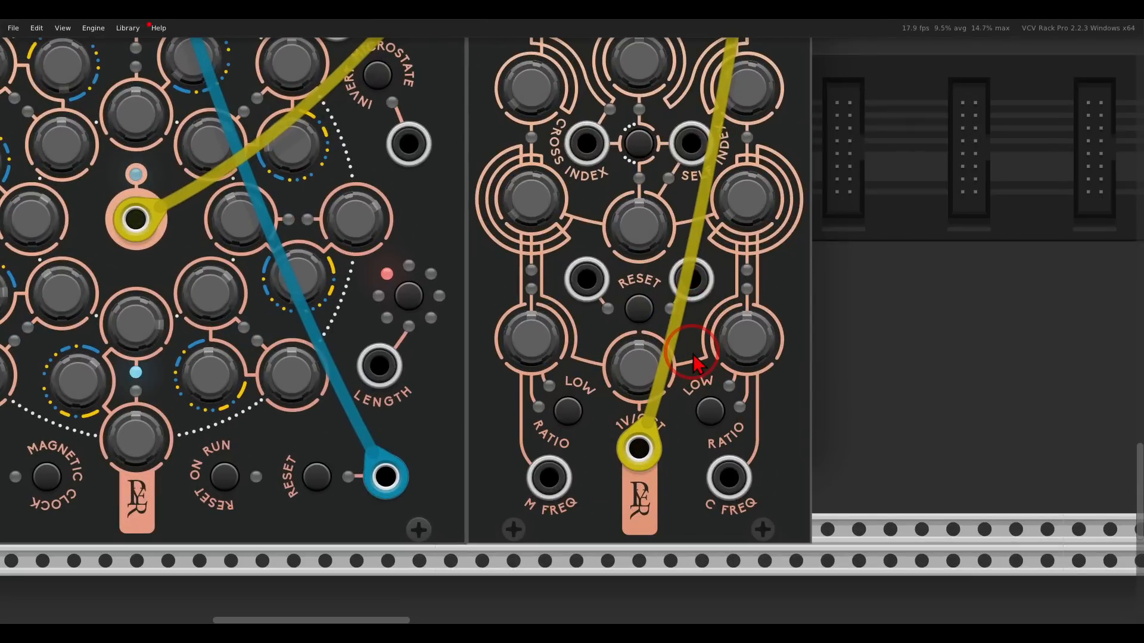
{"action": "left_click", "coordinate": [711, 412]}
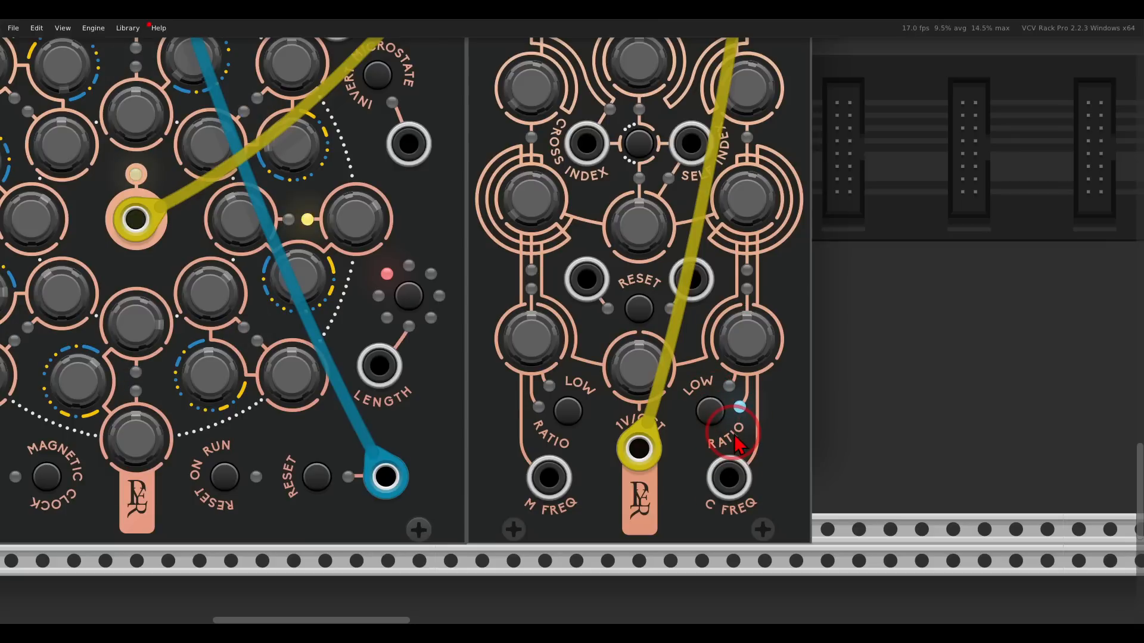
{"action": "mouse_move", "coordinate": [751, 361]}
{"action": "left_mouse_down"}
{"action": "mouse_move", "coordinate": [723, 332]}
{"action": "mouse_move", "coordinate": [743, 375]}
{"action": "mouse_move", "coordinate": [742, 347]}
{"action": "mouse_move", "coordinate": [780, 430]}
{"action": "mouse_move", "coordinate": [748, 357]}
{"action": "mouse_move", "coordinate": [755, 381]}
{"action": "mouse_move", "coordinate": [717, 333]}
{"action": "mouse_move", "coordinate": [732, 366]}
{"action": "left_mouse_up"}
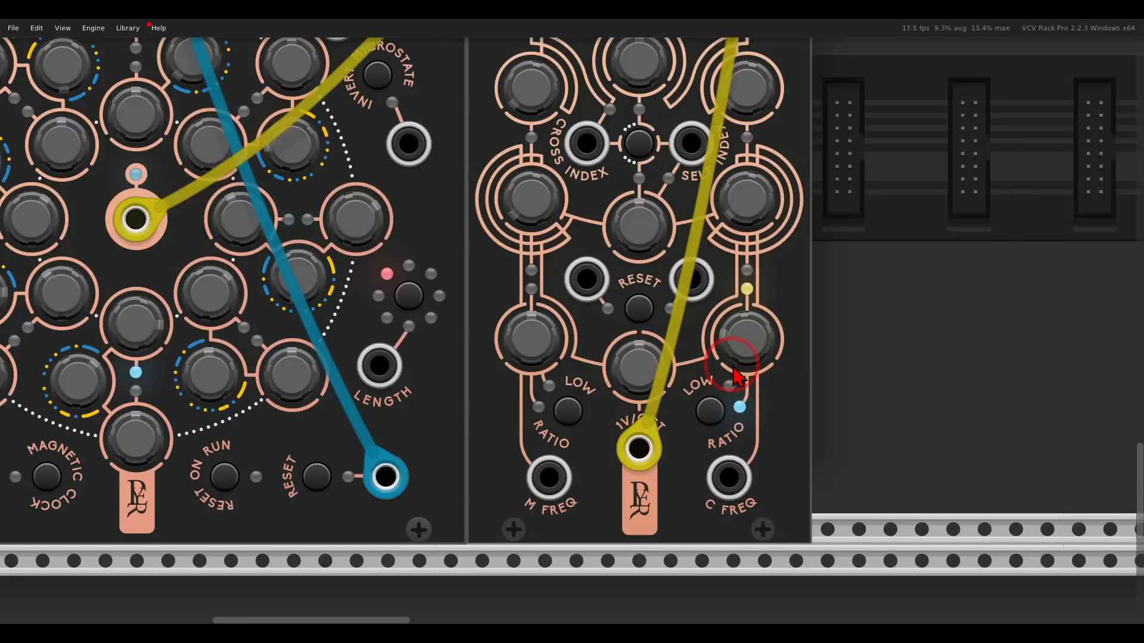
{"action": "mouse_move", "coordinate": [742, 367]}
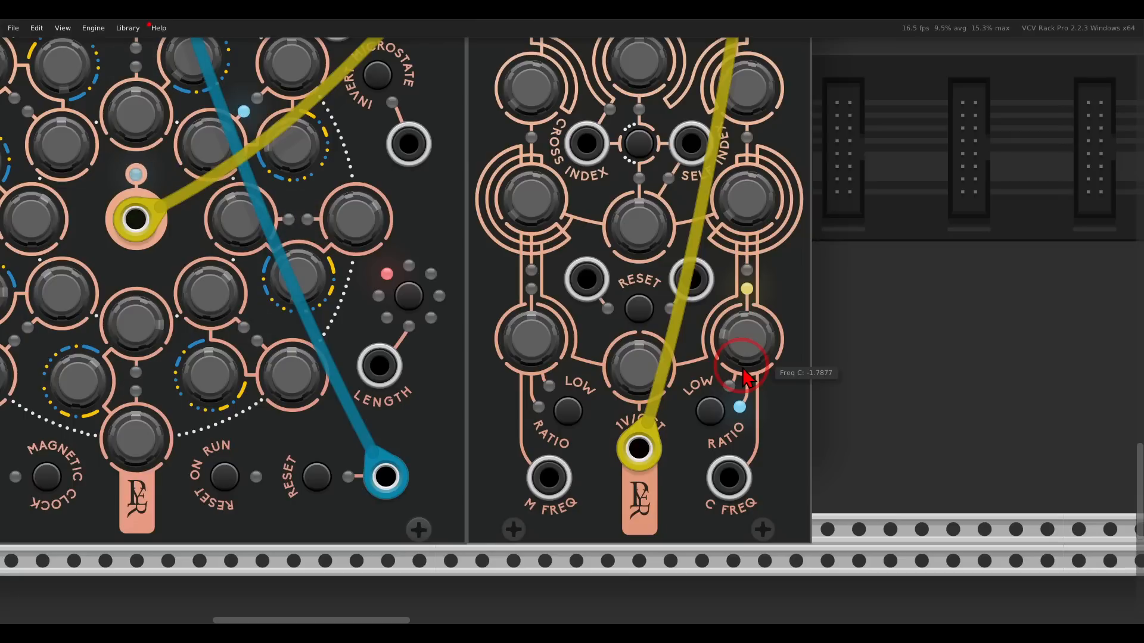
Add a Branes module beside the second Dark Energy and patch Entropia's clock source into the central input of its upper ring.
{"action": "scroll", "coordinate": [700, 302], "scroll_direction": "down", "scroll_amount": 6}
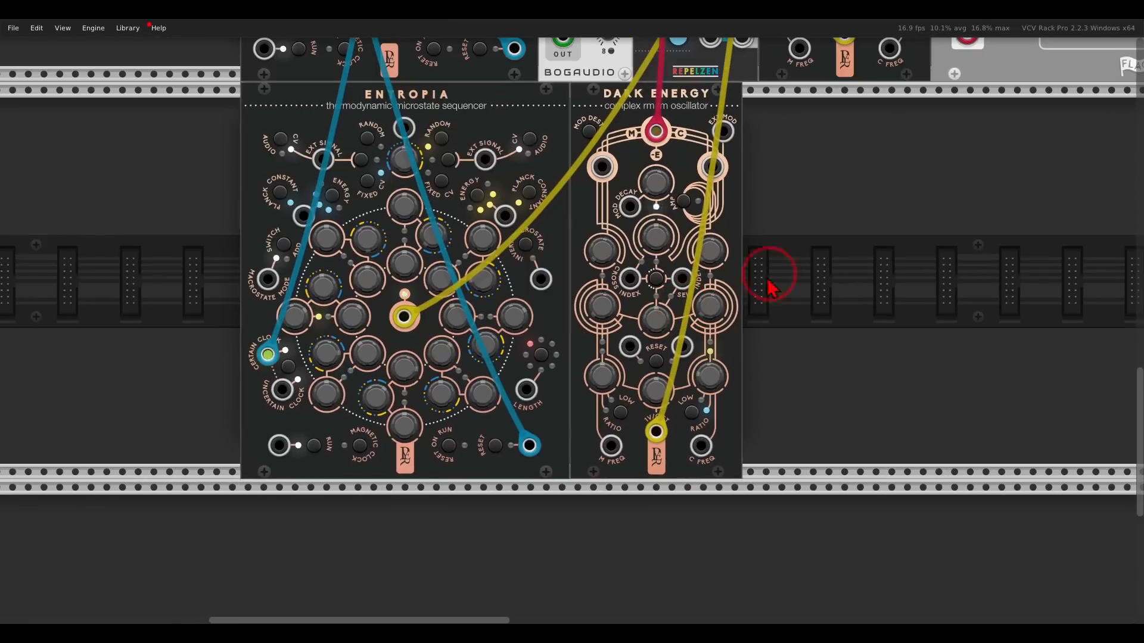
{"action": "right_click", "coordinate": [771, 274]}
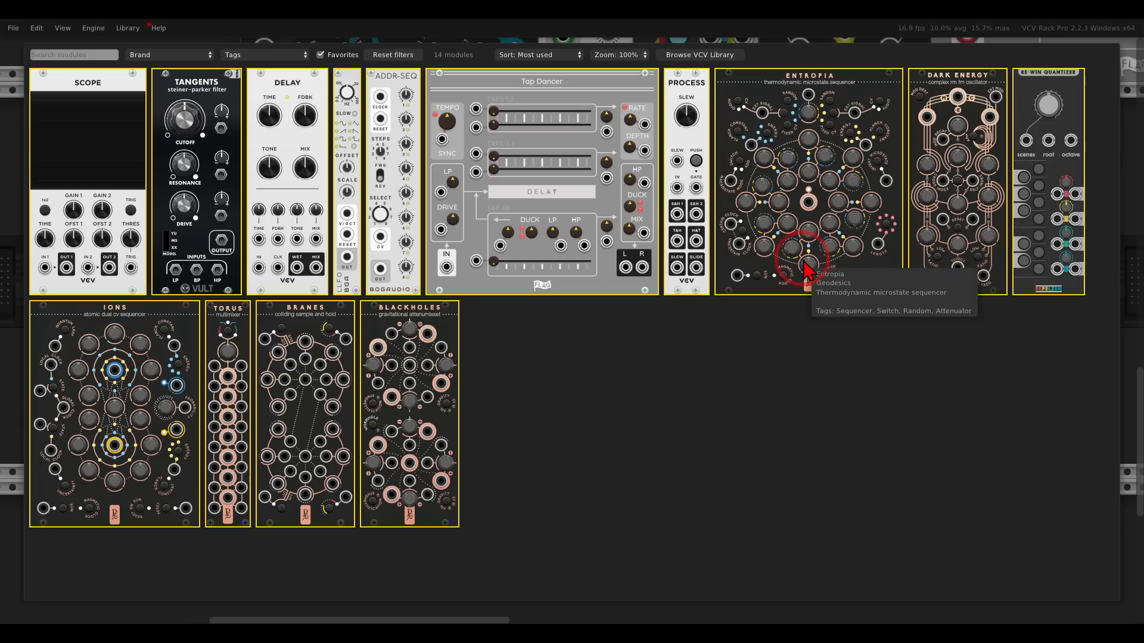
{"action": "left_click", "coordinate": [321, 347]}
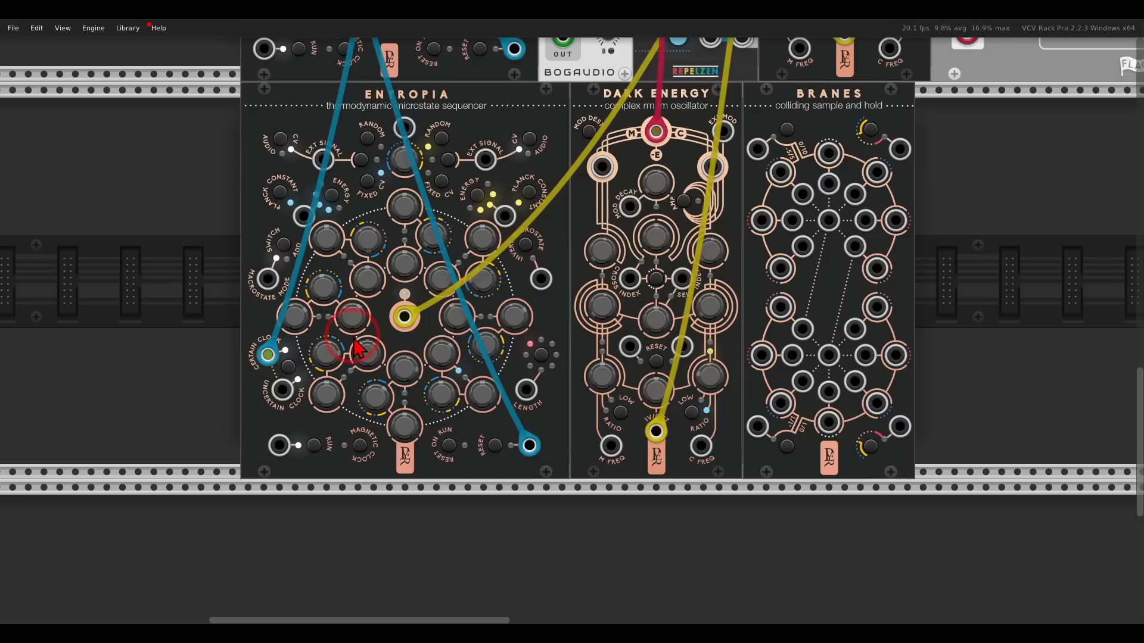
{"action": "left_click_drag", "start_coordinate": [268, 355], "coordinate": [766, 232]}
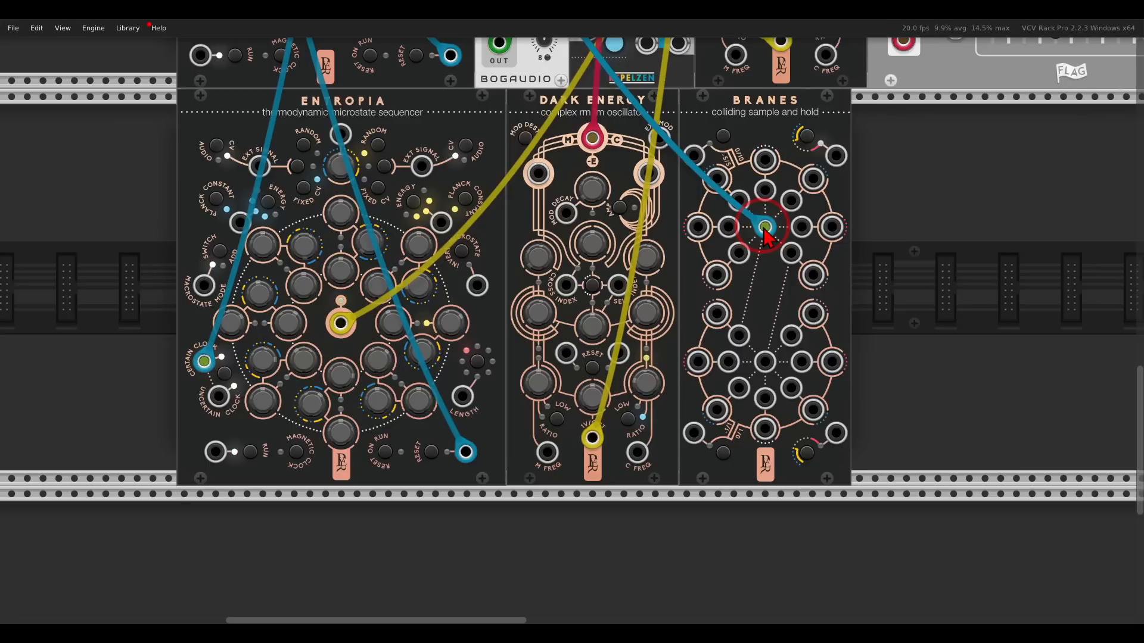
Switch Branes' upper section to the 0/10 output range and examine its white, blue and red outputs.
{"action": "scroll", "coordinate": [792, 196], "scroll_direction": "up", "scroll_amount": 4}
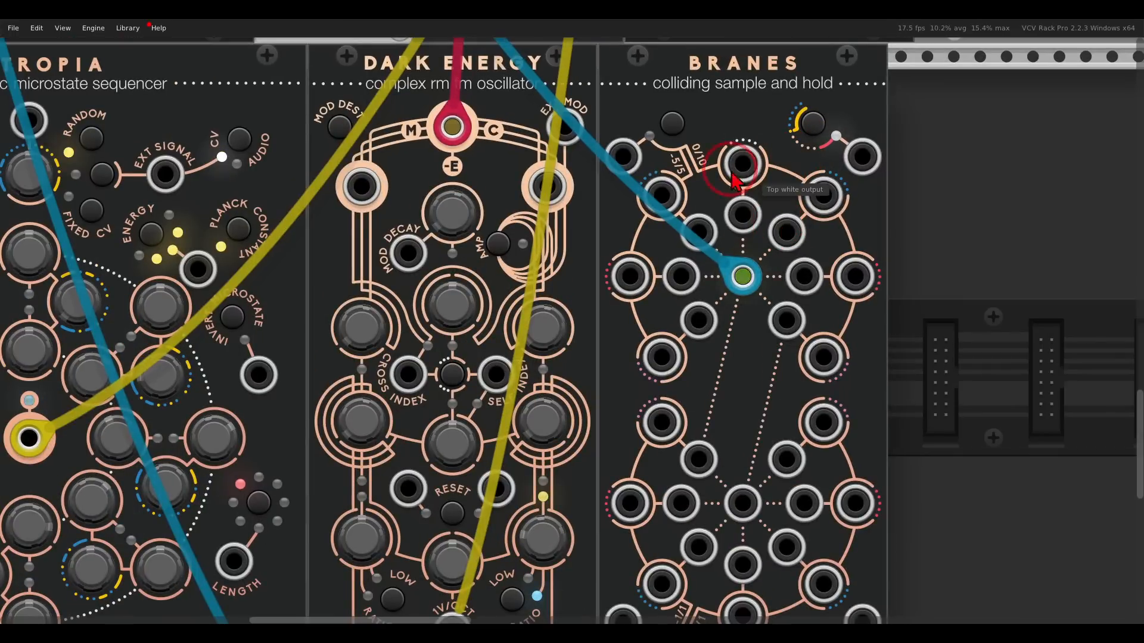
{"action": "left_click", "coordinate": [677, 126]}
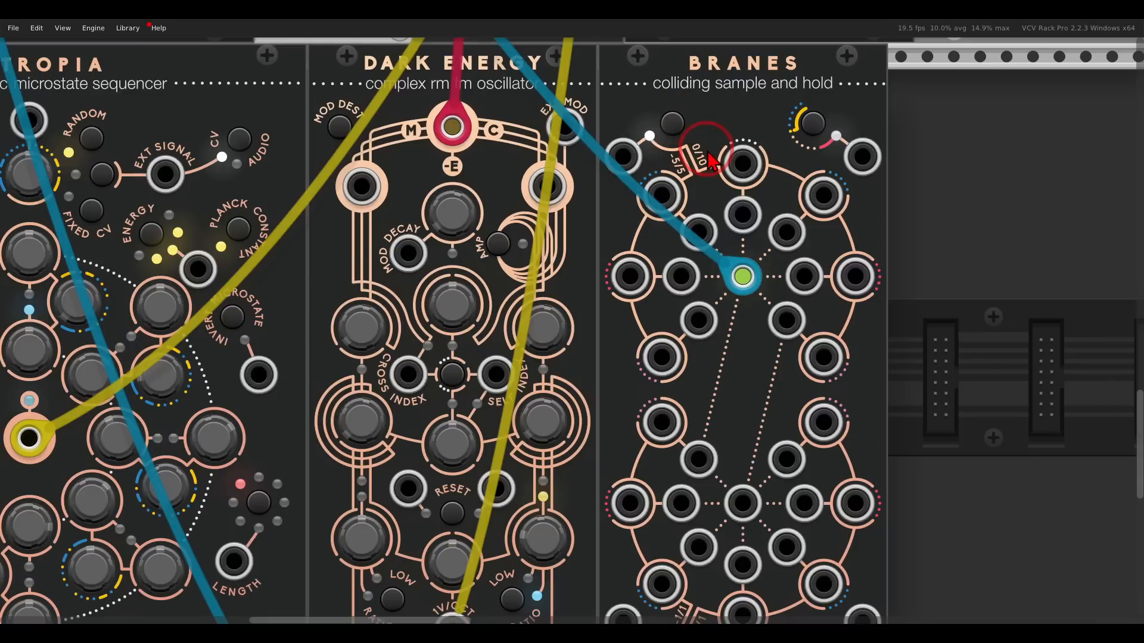
{"action": "left_click_drag", "start_coordinate": [707, 150], "coordinate": [803, 159]}
{"action": "mouse_move", "coordinate": [798, 145]}
{"action": "left_mouse_down"}
{"action": "mouse_move", "coordinate": [818, 153]}
{"action": "mouse_move", "coordinate": [807, 174]}
{"action": "left_mouse_up"}
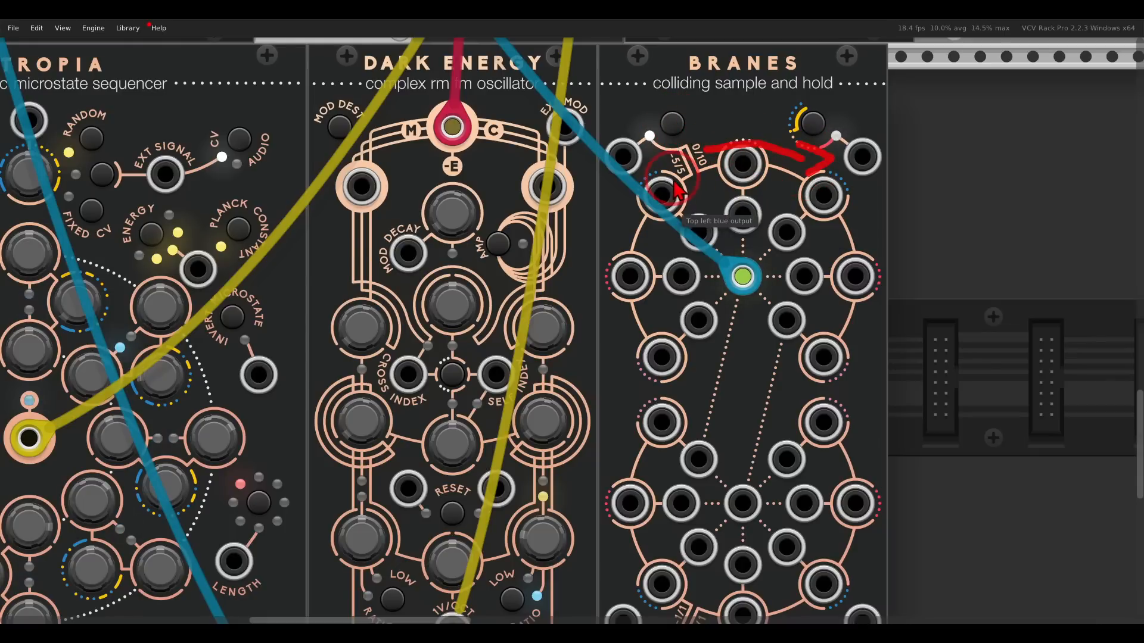
{"action": "mouse_move", "coordinate": [675, 178]}
{"action": "left_mouse_down"}
{"action": "mouse_move", "coordinate": [639, 199]}
{"action": "mouse_move", "coordinate": [620, 241]}
{"action": "left_mouse_up"}
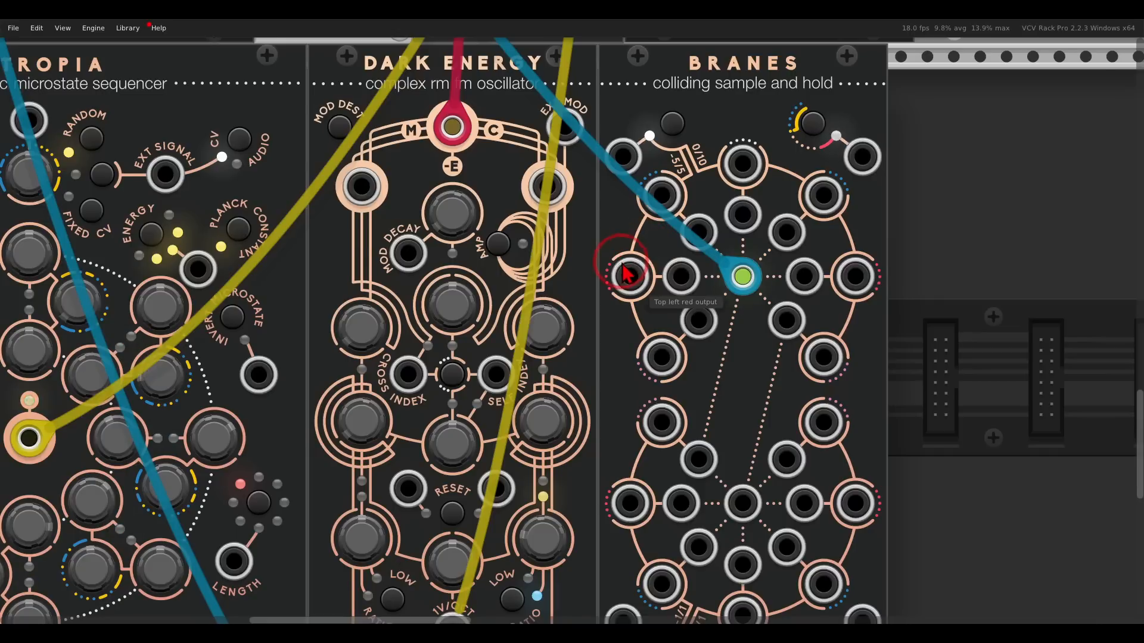
{"action": "left_click_drag", "start_coordinate": [625, 265], "coordinate": [723, 264]}
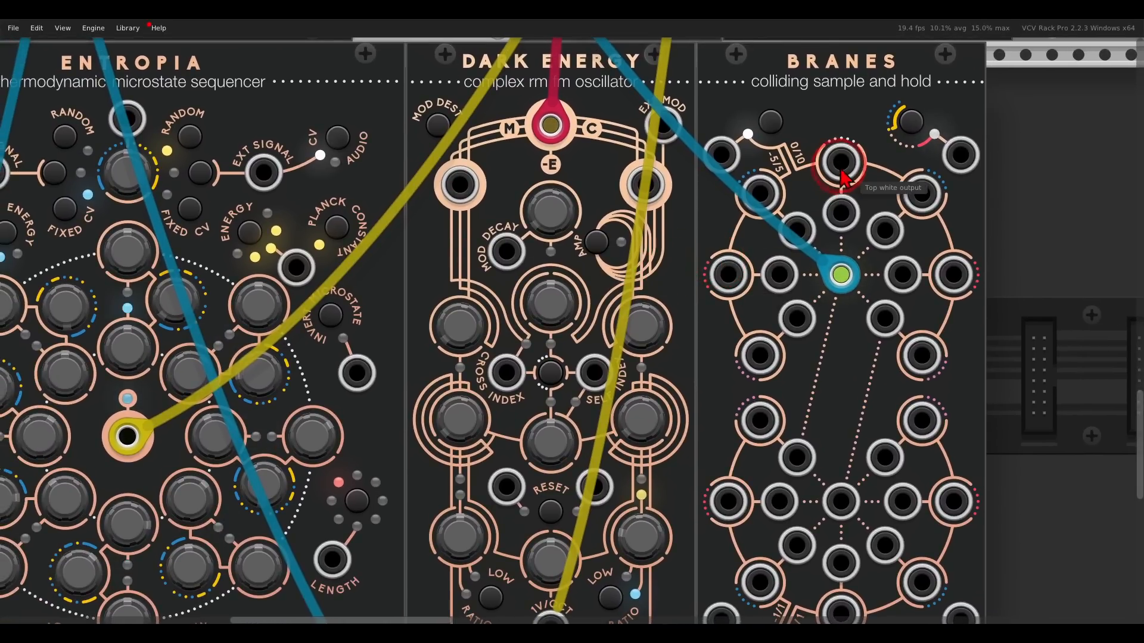
Patch Branes' top white output into the second Dark Energy's cross index input, adjust the cross mod CV amount and retune the C frequency.
{"action": "left_click_drag", "start_coordinate": [843, 171], "coordinate": [512, 373]}
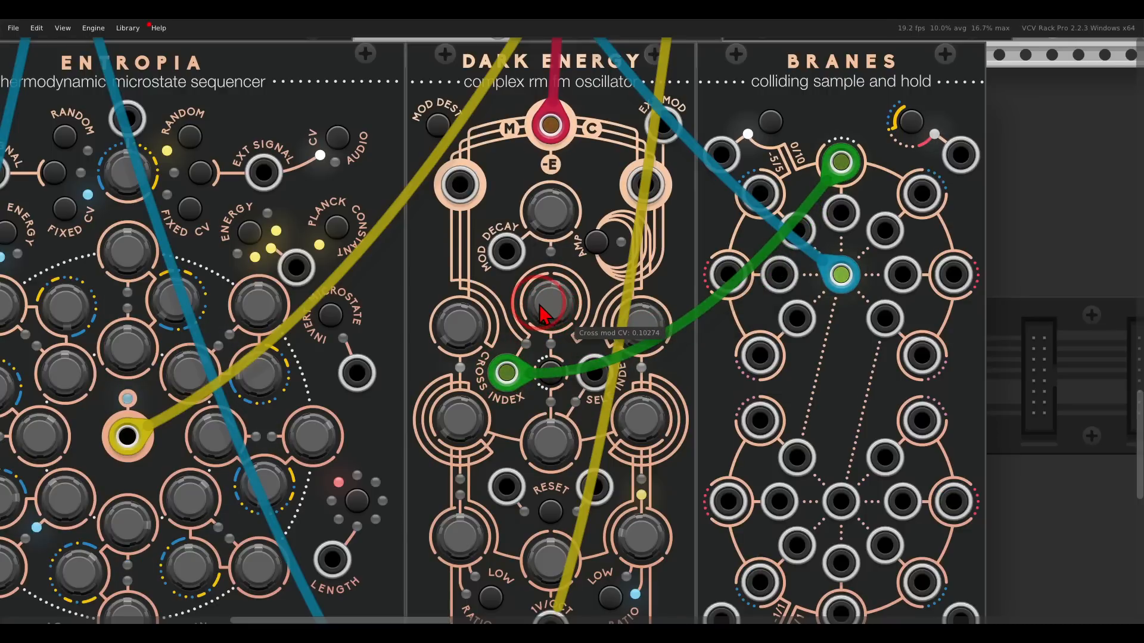
{"action": "left_click_drag", "start_coordinate": [554, 323], "coordinate": [566, 327]}
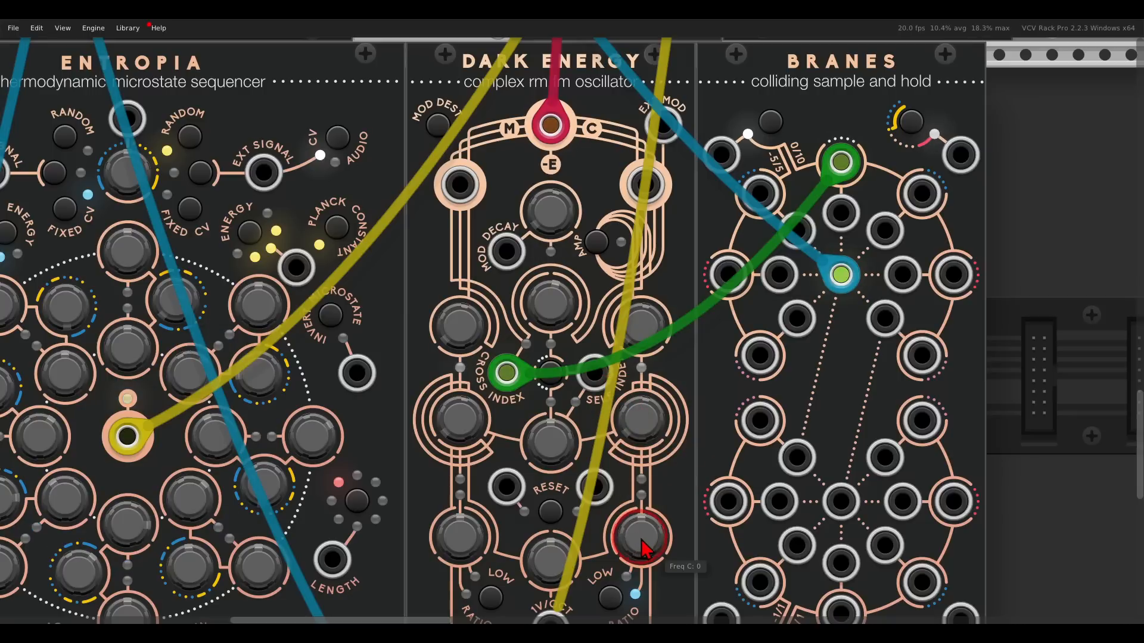
{"action": "left_click_drag", "start_coordinate": [636, 539], "coordinate": [627, 527]}
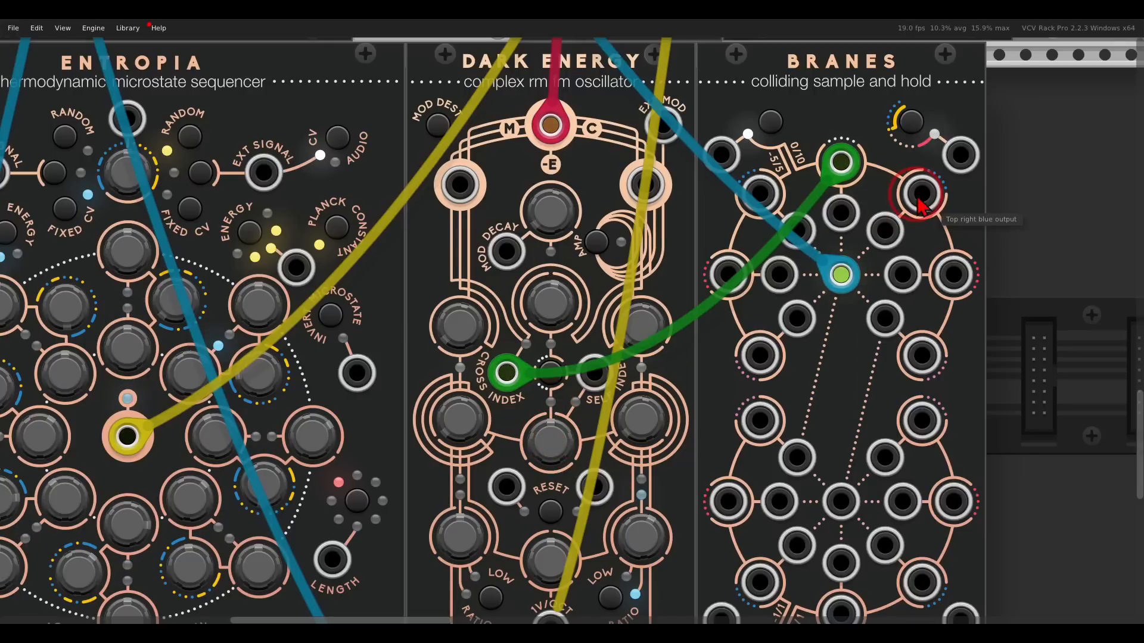
Patch Branes' top right blue output into the second Dark Energy's self mod CV input and adjust the self mod CV amount.
{"action": "left_click_drag", "start_coordinate": [920, 193], "coordinate": [594, 380]}
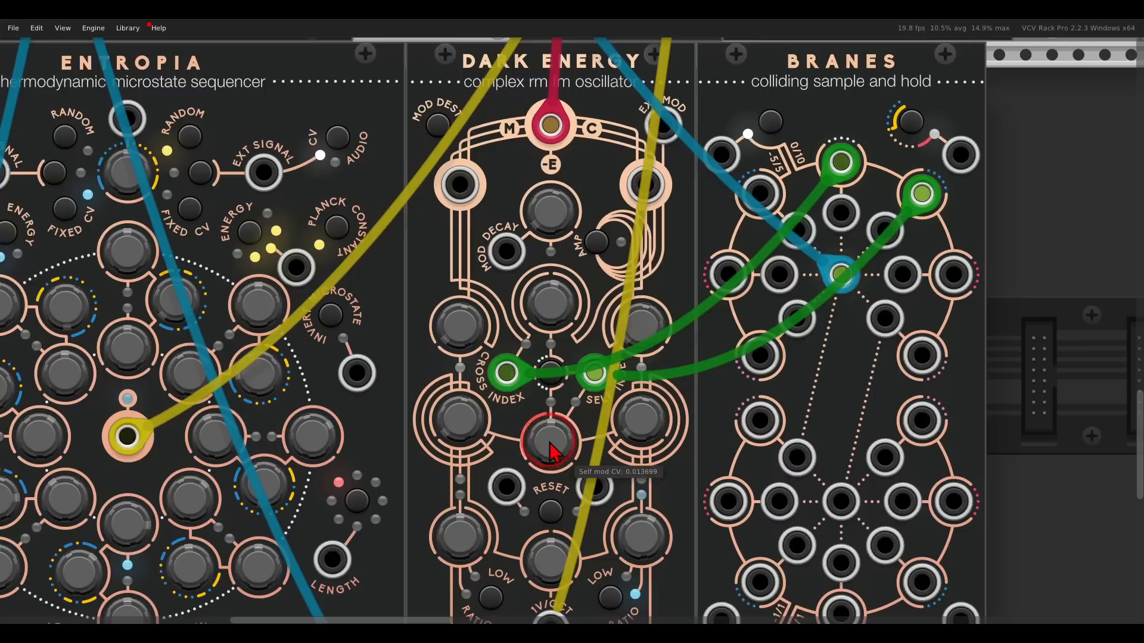
{"action": "left_click_drag", "start_coordinate": [539, 435], "coordinate": [529, 417]}
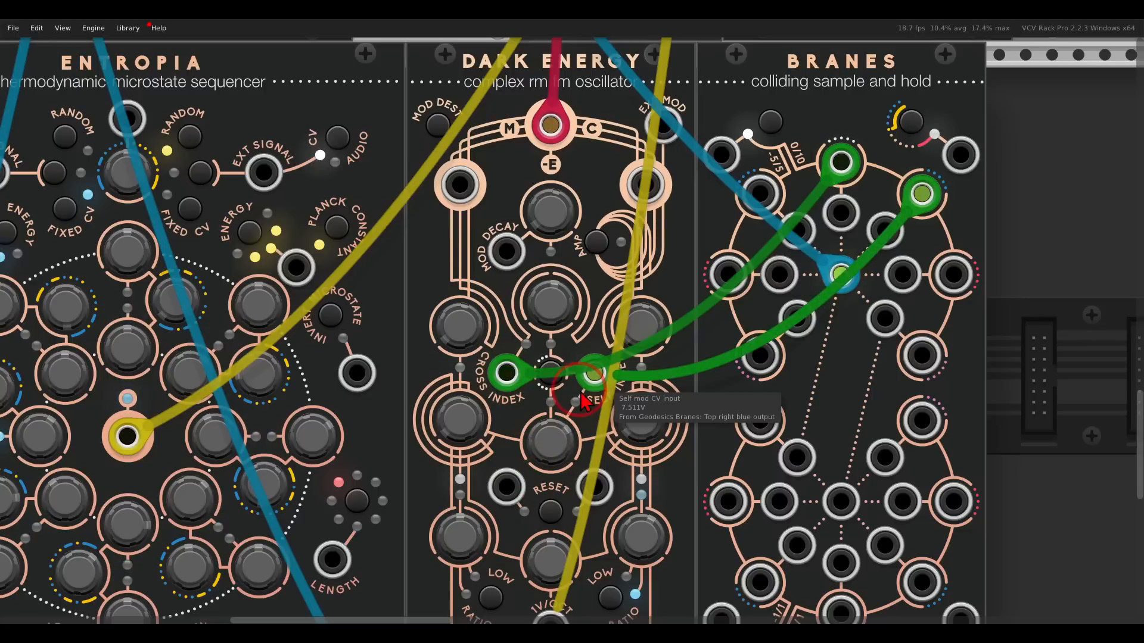
{"action": "scroll", "coordinate": [581, 392], "scroll_direction": "down", "scroll_amount": 2}
{"action": "left_click_drag", "start_coordinate": [581, 393], "coordinate": [667, 343]}
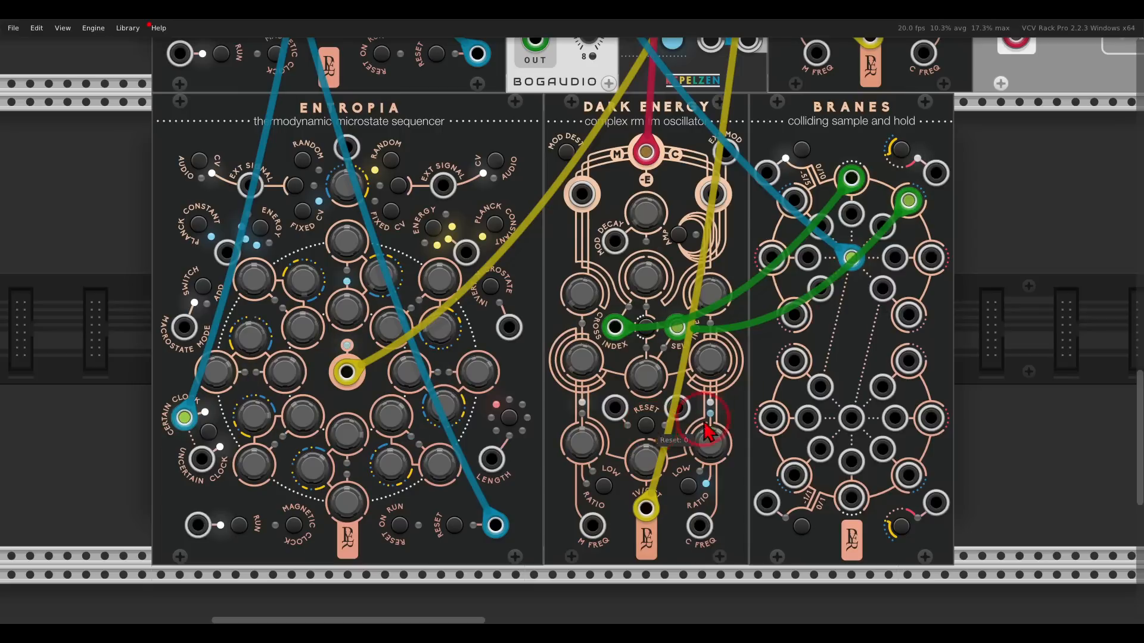
Add a Tangents filter beside Branes, route the second Dark Energy's output through its BP input to the mixer, and raise cutoff and resonance.
{"action": "scroll", "coordinate": [761, 289], "scroll_direction": "right", "scroll_amount": 5}
{"action": "right_click", "coordinate": [762, 289]}
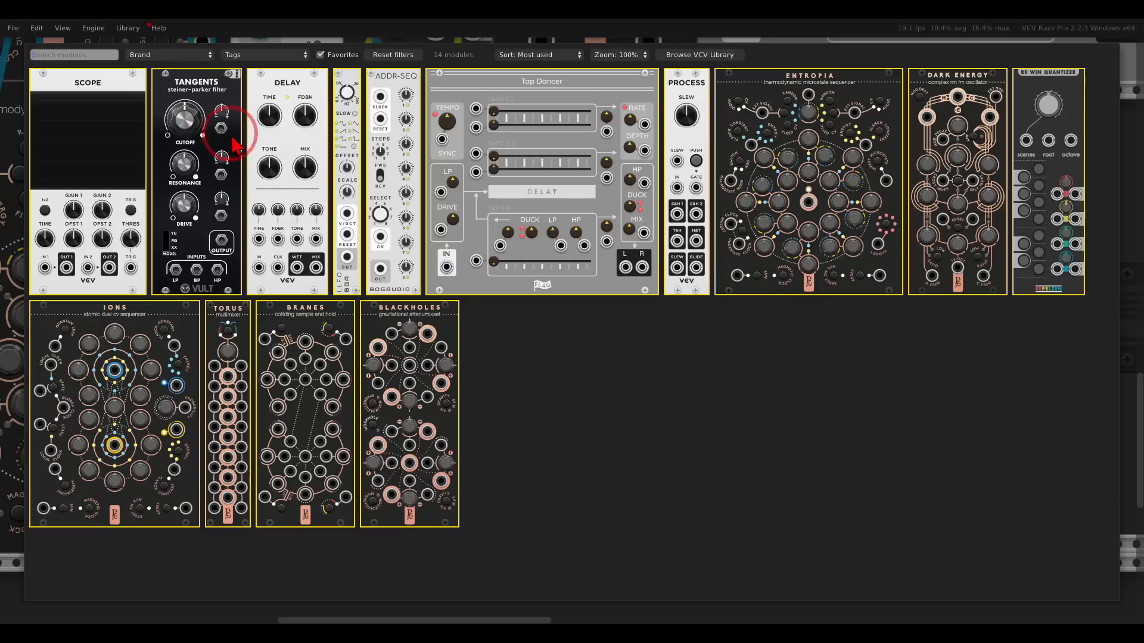
{"action": "left_click", "coordinate": [210, 107]}
{"action": "left_click_drag", "start_coordinate": [543, 224], "coordinate": [576, 246]}
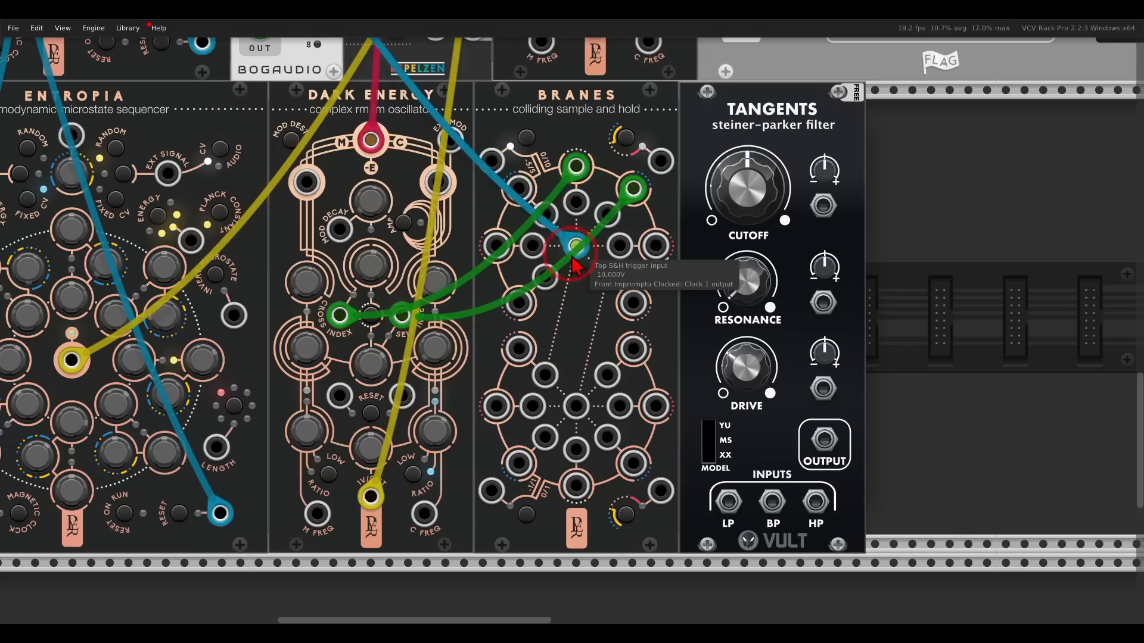
{"action": "left_click_drag", "start_coordinate": [371, 140], "coordinate": [824, 439]}
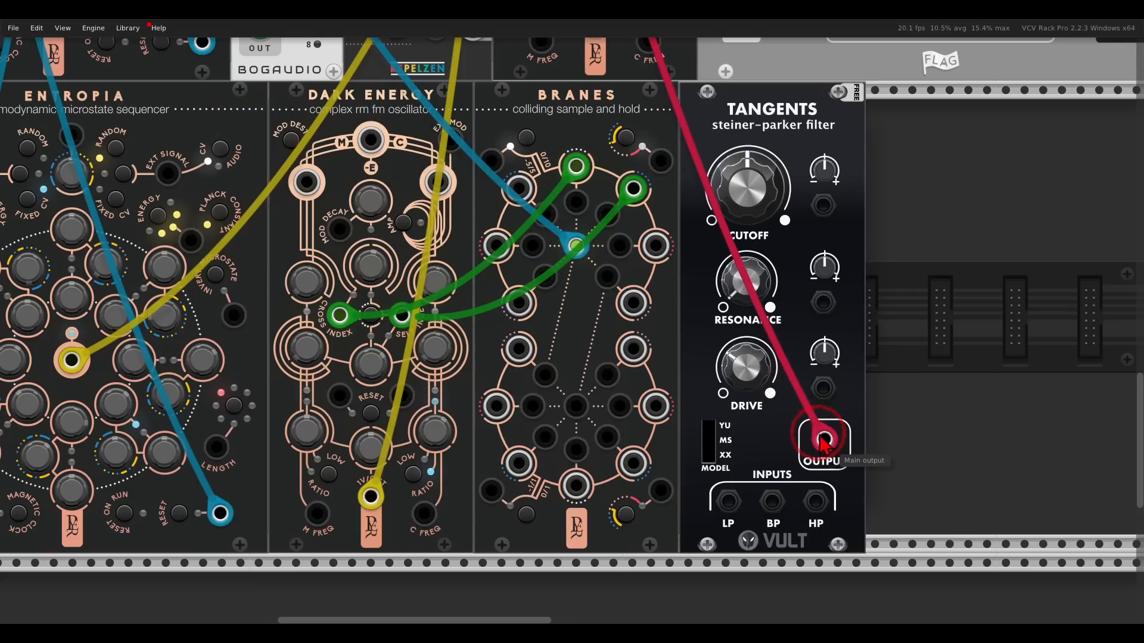
{"action": "left_click_drag", "start_coordinate": [371, 140], "coordinate": [772, 501]}
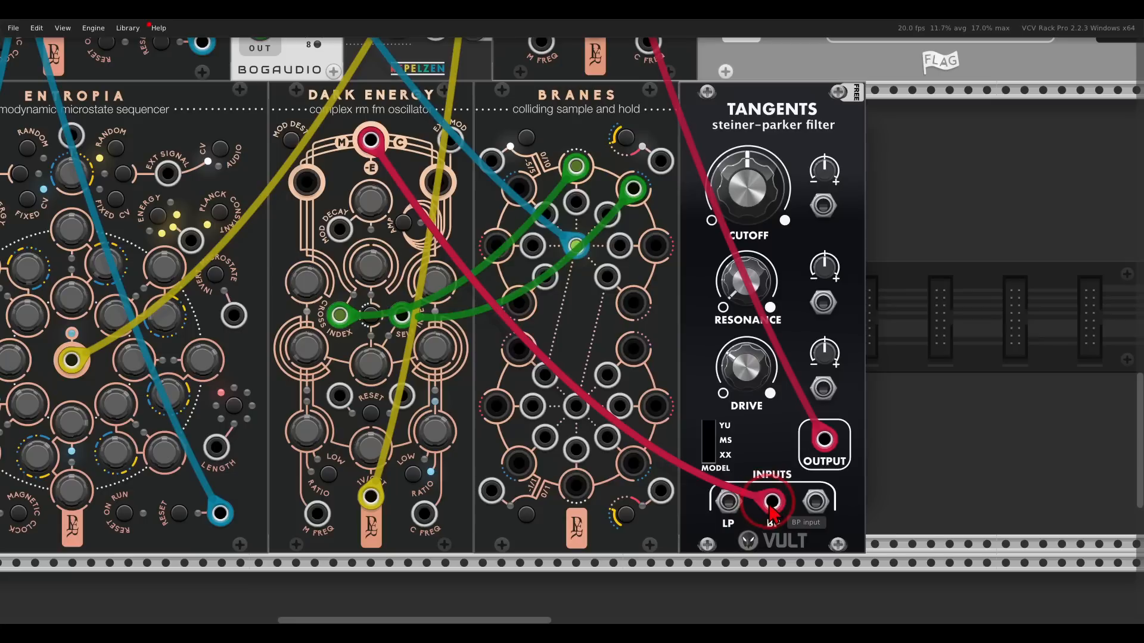
{"action": "left_click_drag", "start_coordinate": [748, 200], "coordinate": [713, 172]}
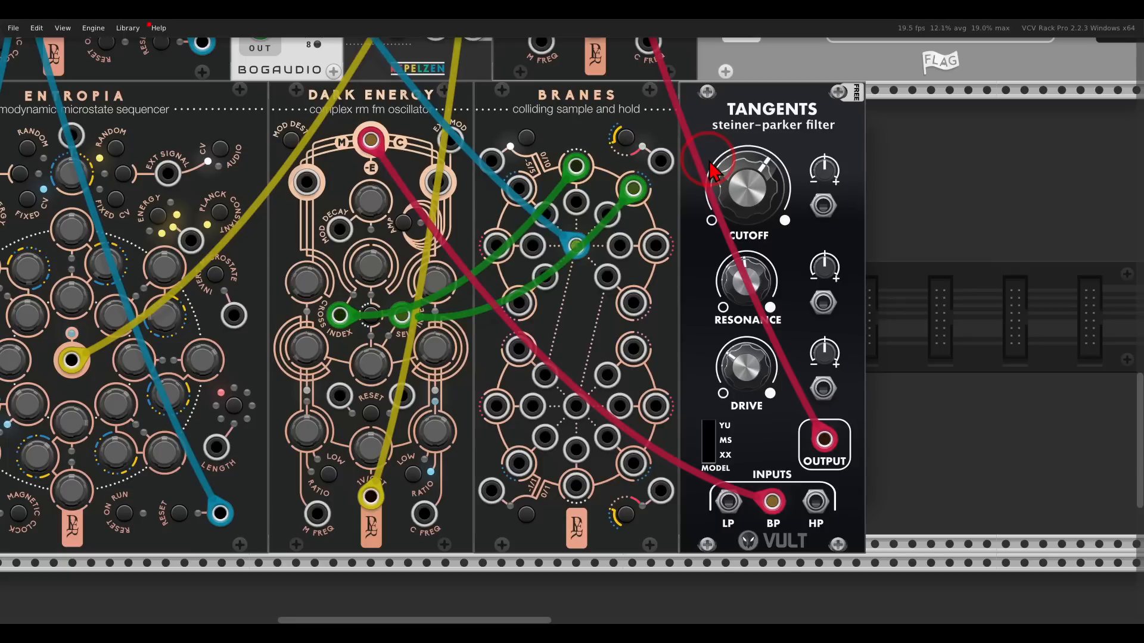
Insert a VCV Process module between Branes and Tangents, moving the filter to make room and closing the gap.
{"action": "left_click_drag", "start_coordinate": [717, 137], "coordinate": [850, 146]}
{"action": "right_click", "coordinate": [740, 219]}
{"action": "left_click_drag", "start_coordinate": [702, 113], "coordinate": [727, 146]}
{"action": "left_click_drag", "start_coordinate": [869, 121], "coordinate": [812, 120]}
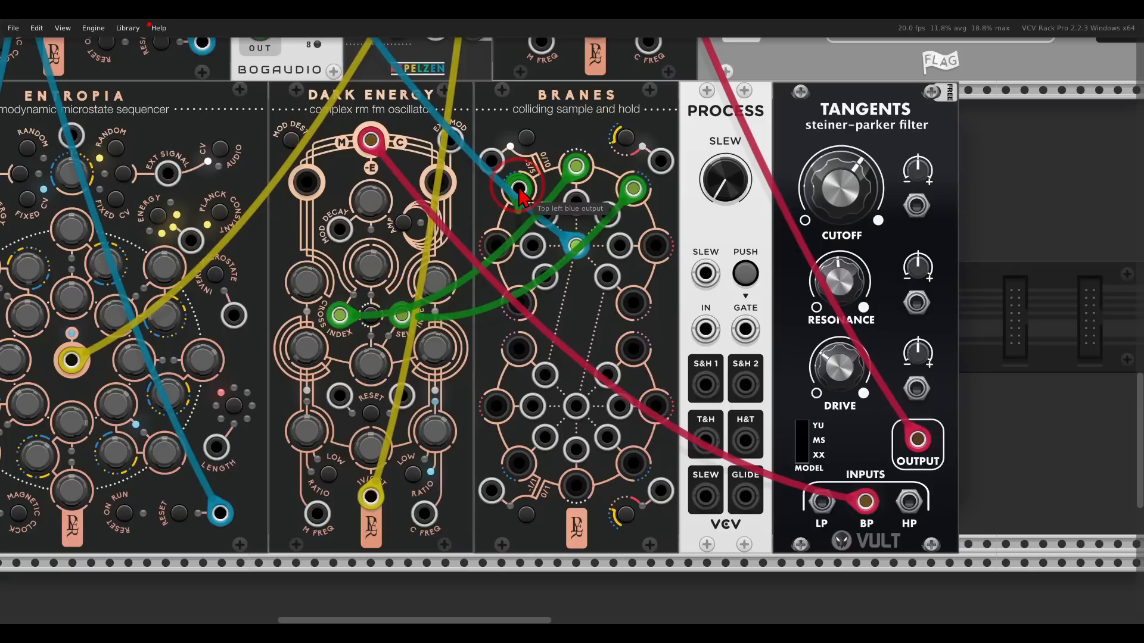
Patch Branes' top left blue output through Process's slew into Tangents' cutoff CV, raise the CV amount and set slew to about 143 ms/V.
{"action": "left_click_drag", "start_coordinate": [519, 194], "coordinate": [709, 328]}
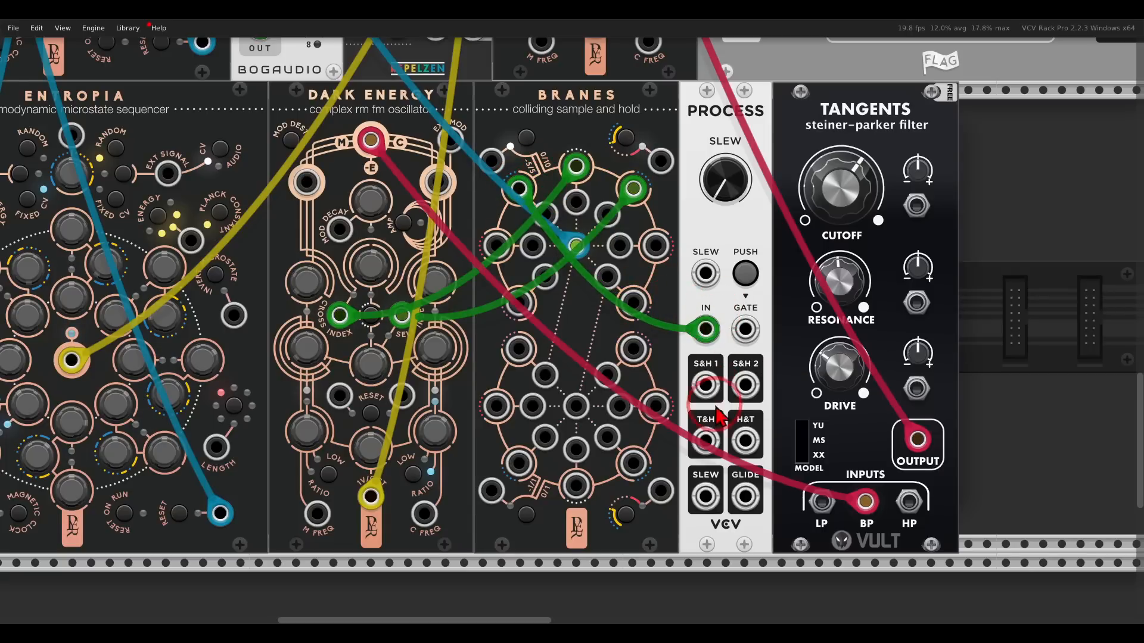
{"action": "left_click_drag", "start_coordinate": [705, 499], "coordinate": [879, 122]}
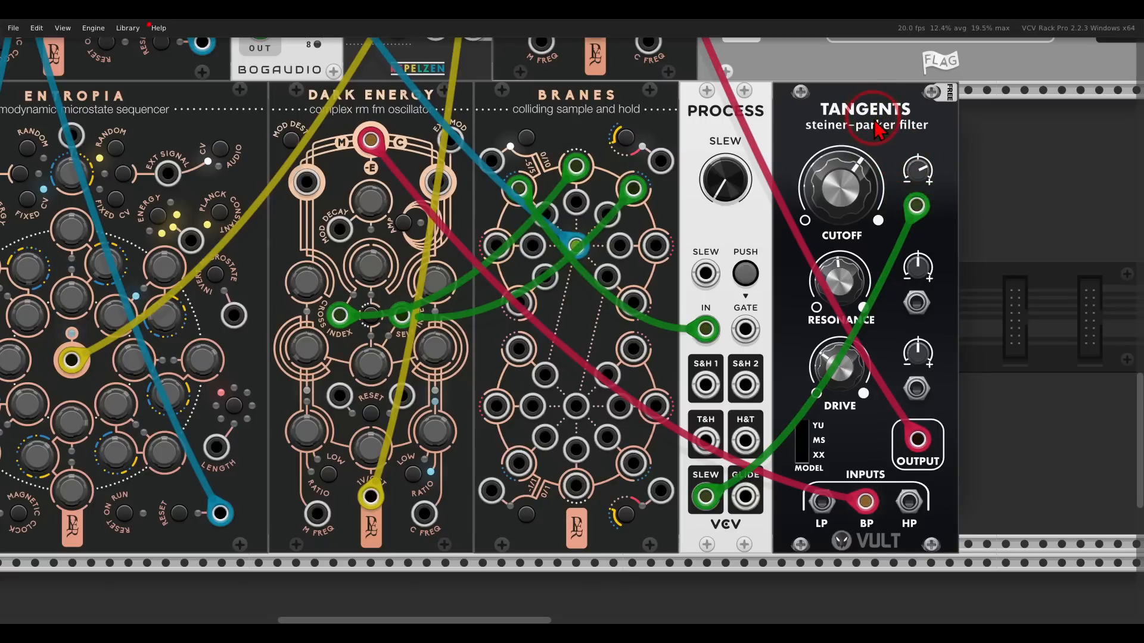
{"action": "mouse_move", "coordinate": [726, 179]}
{"action": "left_mouse_down"}
{"action": "mouse_move", "coordinate": [723, 95]}
{"action": "mouse_move", "coordinate": [727, 190]}
{"action": "mouse_move", "coordinate": [710, 171]}
{"action": "left_mouse_up"}
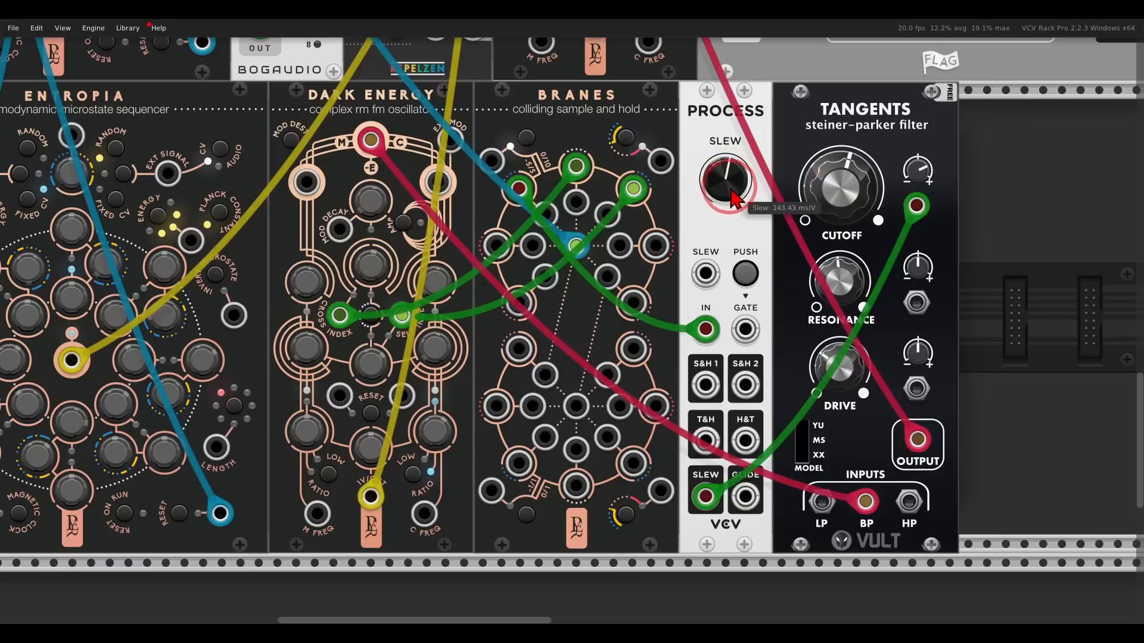
Duplicate the Process module to the far side of Tangents and patch the leftmost output of Branes' upper ring into its input.
{"action": "scroll", "coordinate": [738, 191], "scroll_direction": "down", "scroll_amount": 5}
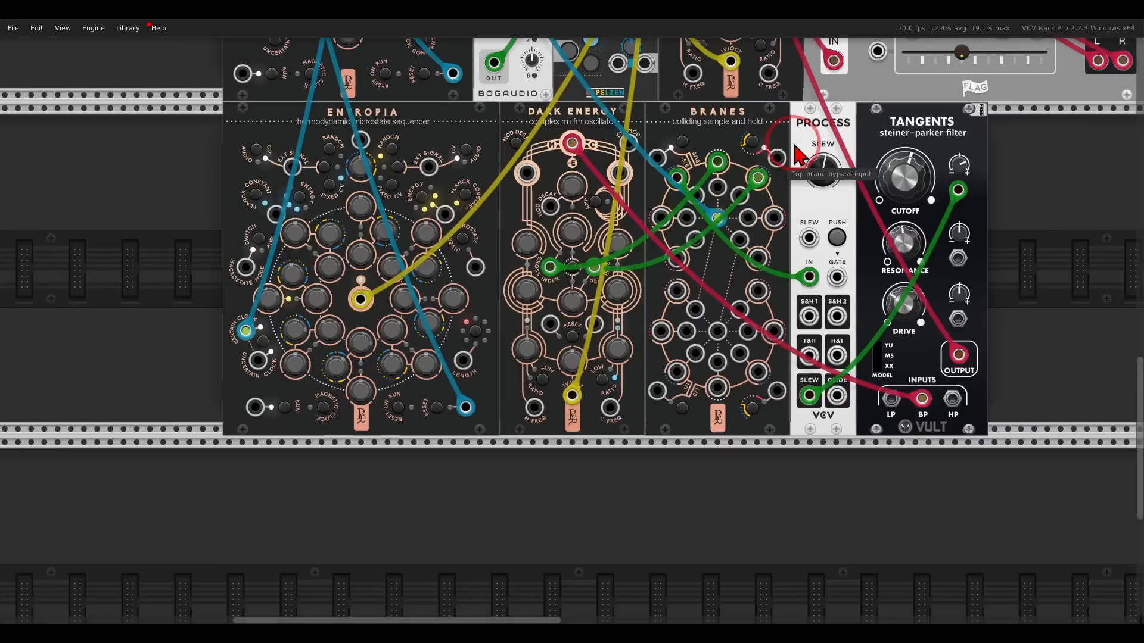
{"action": "left_click_drag", "start_coordinate": [794, 144], "coordinate": [785, 146]}
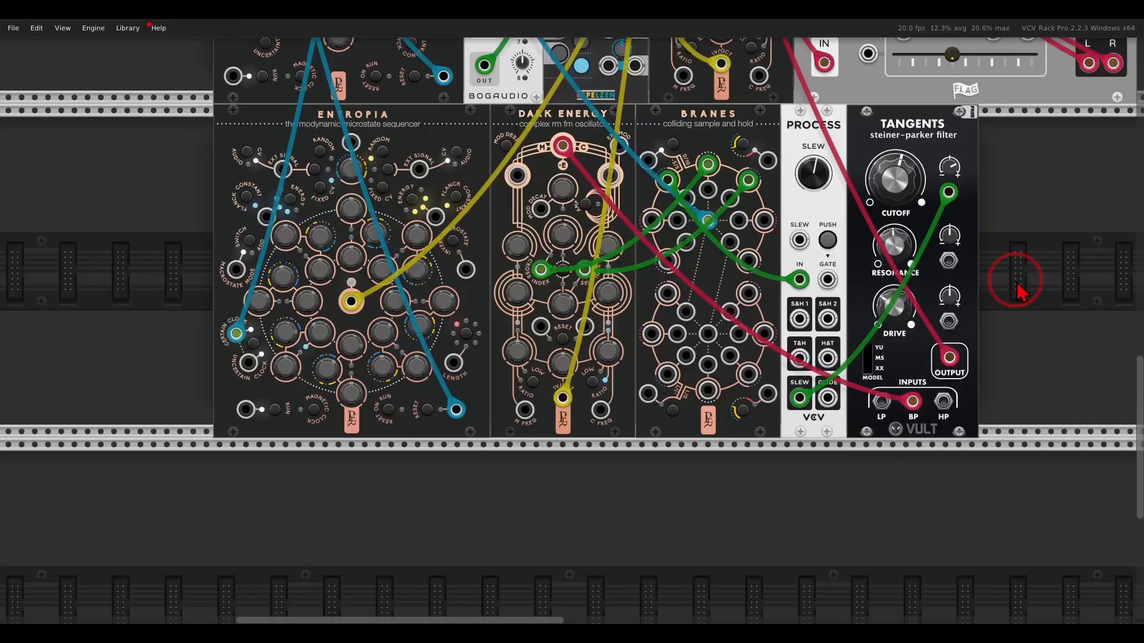
{"action": "left_click_drag", "start_coordinate": [1029, 248], "coordinate": [908, 251]}
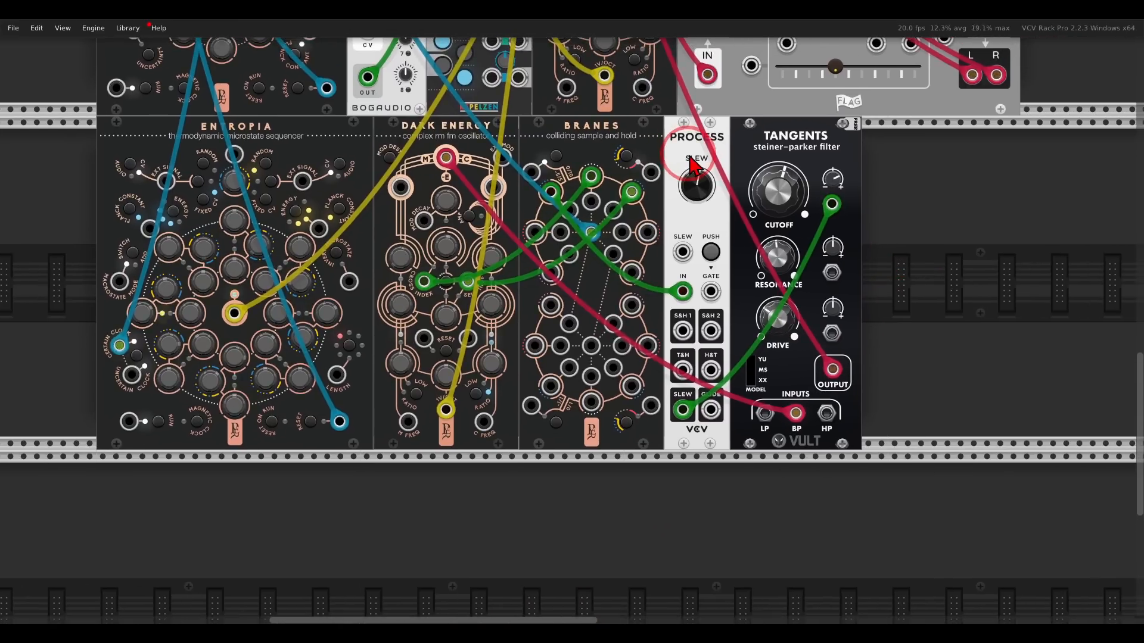
{"action": "key", "text": "ctrl+d"}
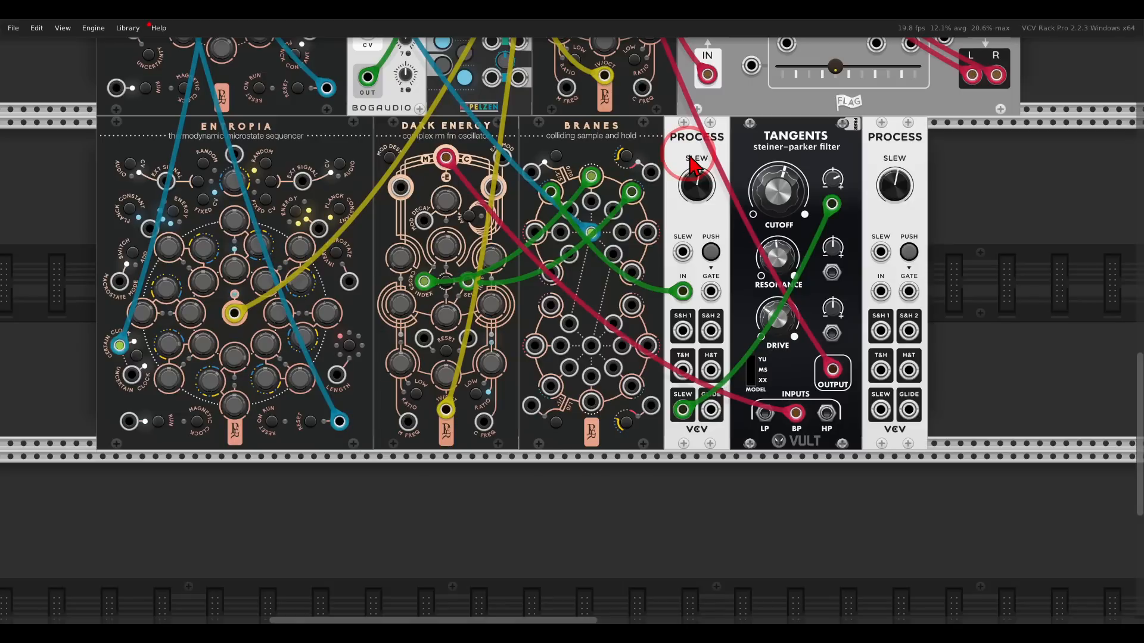
{"action": "left_click_drag", "start_coordinate": [534, 233], "coordinate": [880, 291]}
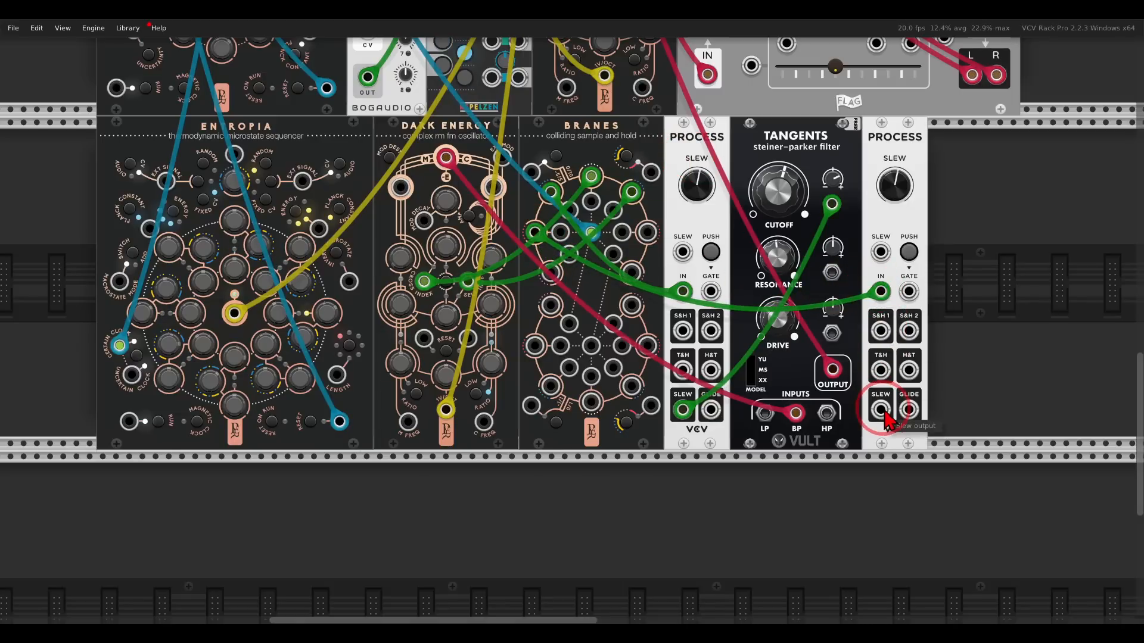
Patch the second Process's slew output into mixer track 2's pan CV input and increase that module's slew time.
{"action": "left_click_drag", "start_coordinate": [881, 410], "coordinate": [486, 188]}
{"action": "scroll", "coordinate": [884, 409], "scroll_direction": "up", "scroll_amount": 5}
{"action": "scroll", "coordinate": [877, 401], "scroll_direction": "up", "scroll_amount": 5}
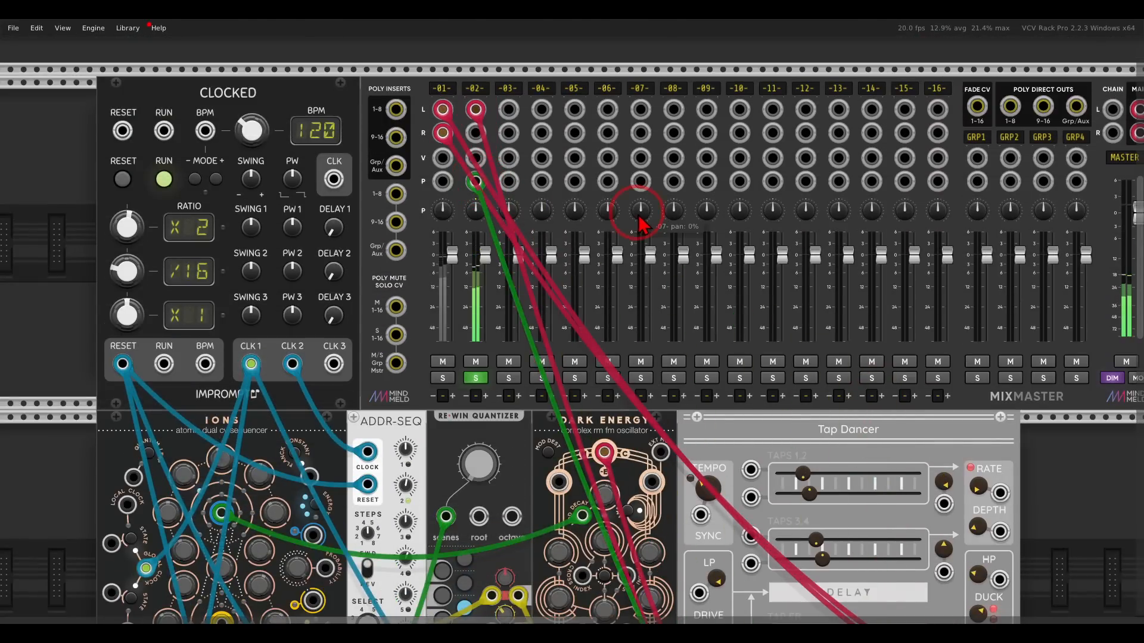
{"action": "scroll", "coordinate": [640, 220], "scroll_direction": "down", "scroll_amount": 10}
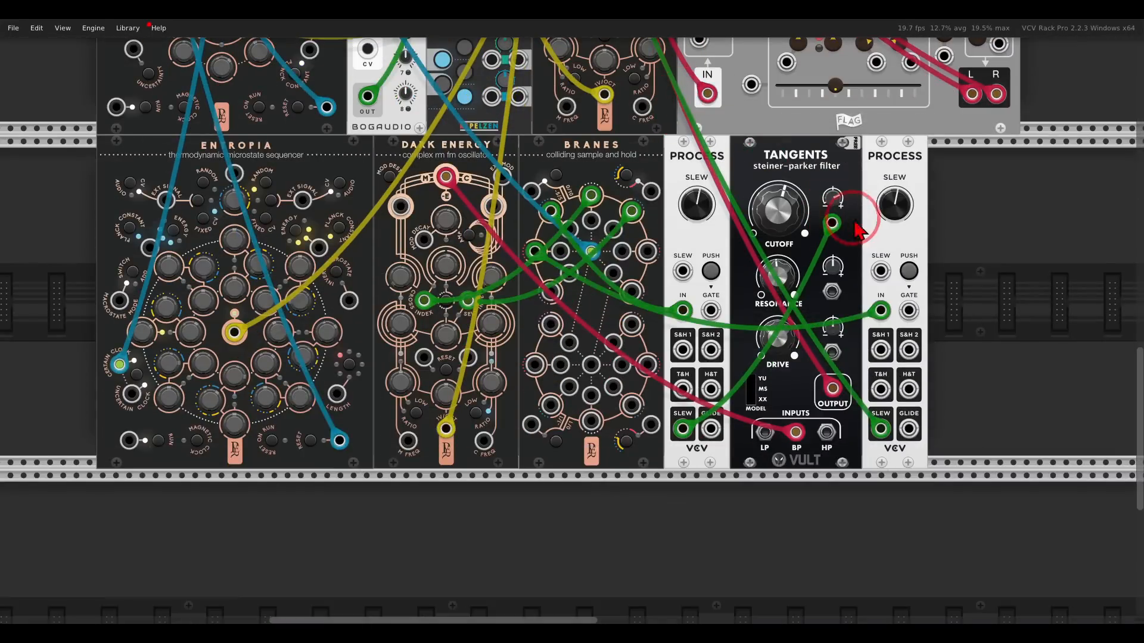
{"action": "left_click_drag", "start_coordinate": [893, 204], "coordinate": [868, 169]}
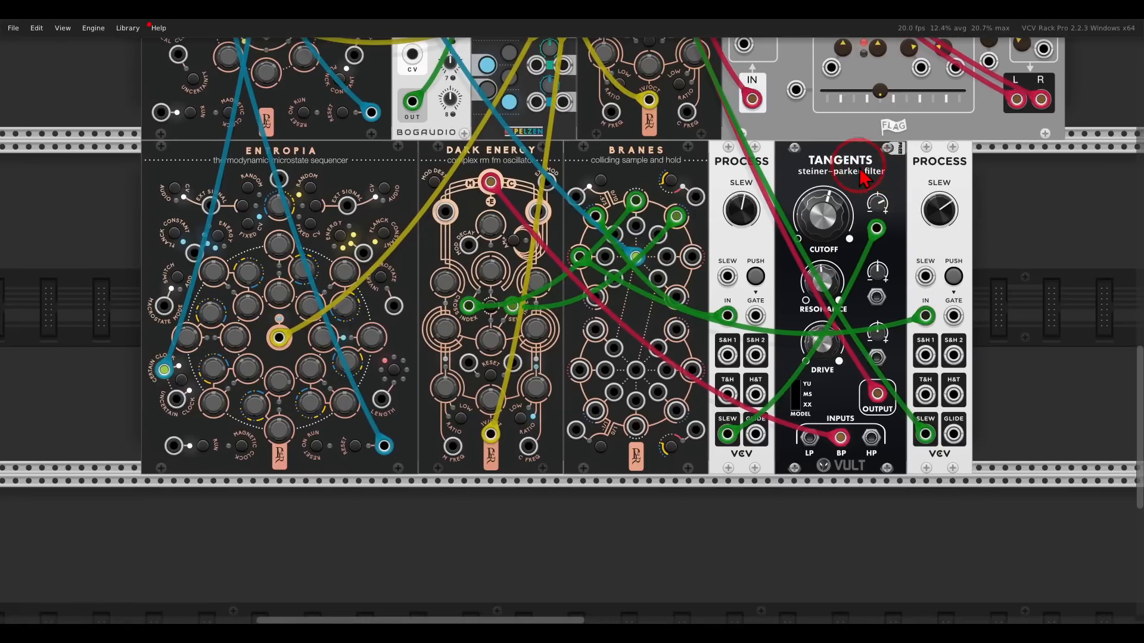
Turn off solo on mixer track 2 so both voices play together.
{"action": "scroll", "coordinate": [769, 197], "scroll_direction": "down", "scroll_amount": 2}
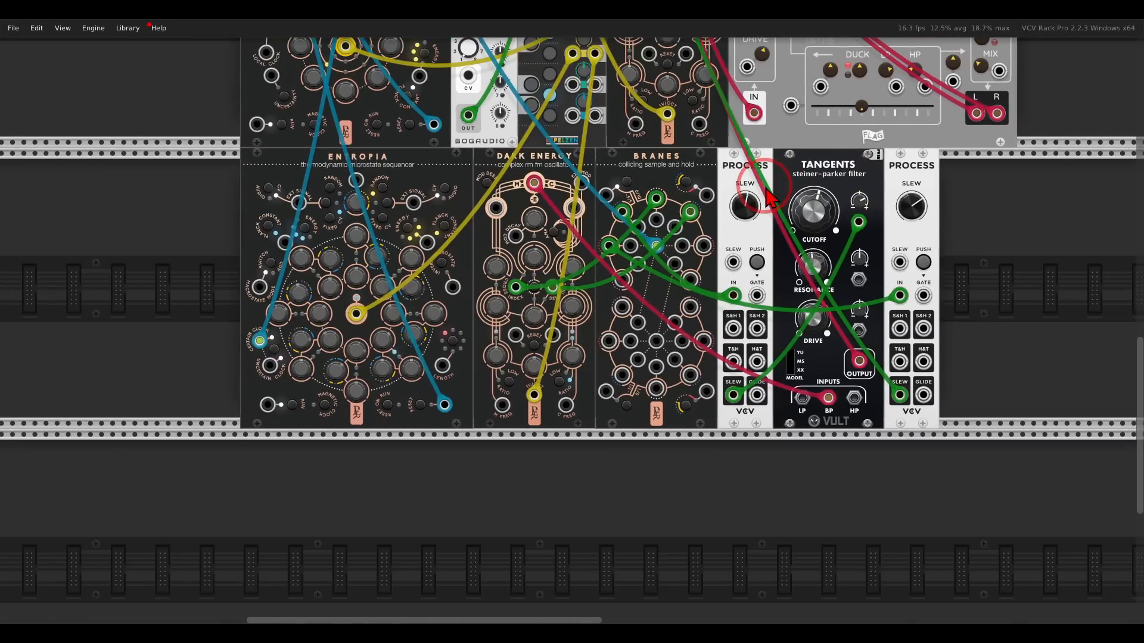
{"action": "scroll", "coordinate": [628, 218], "scroll_direction": "up", "scroll_amount": 5}
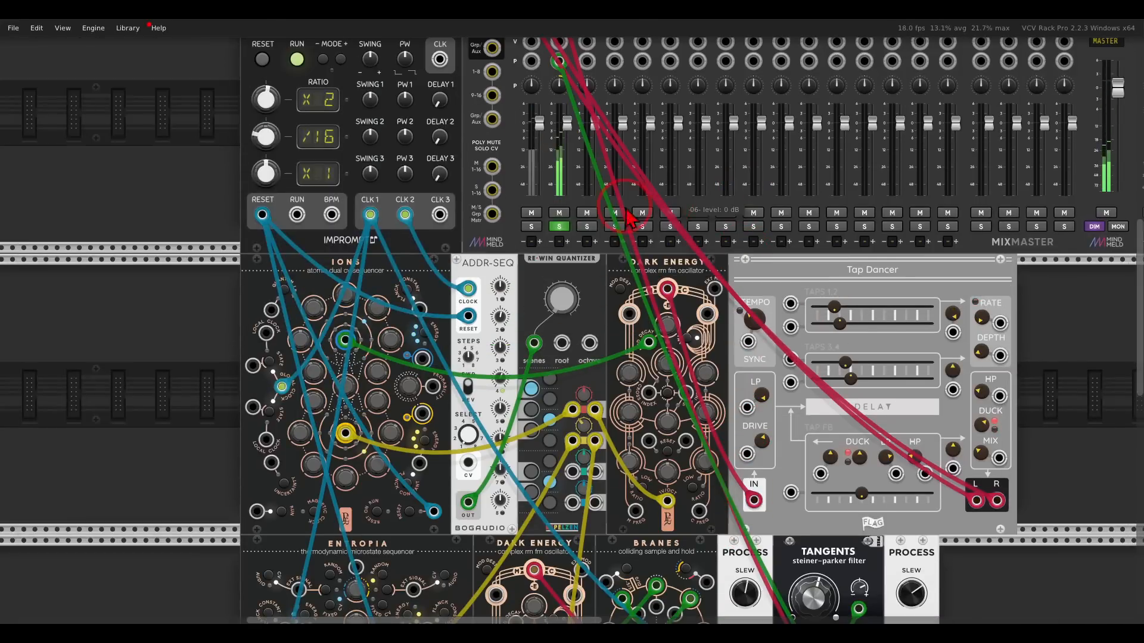
{"action": "left_click", "coordinate": [559, 226]}
{"action": "left_click_drag", "start_coordinate": [604, 281], "coordinate": [596, 75]}
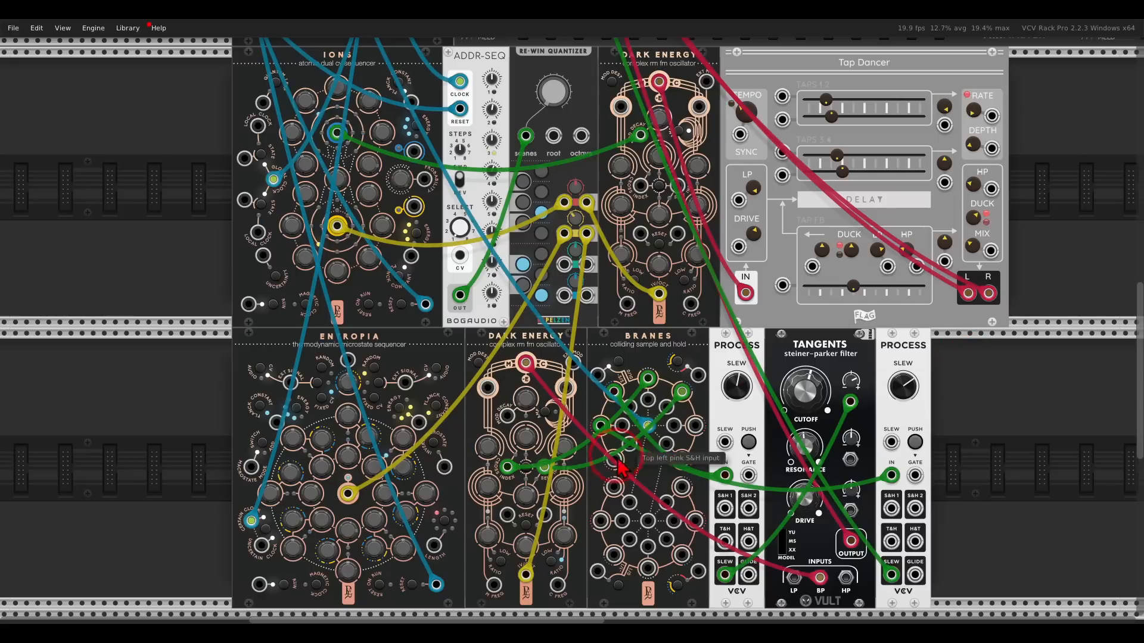
Patch an upper-section Branes output into the first Dark Energy's self mod CV input and set the self mod CV to about 0.75.
{"action": "left_click_drag", "start_coordinate": [614, 468], "coordinate": [683, 194]}
{"action": "scroll", "coordinate": [682, 194], "scroll_direction": "up", "scroll_amount": 4}
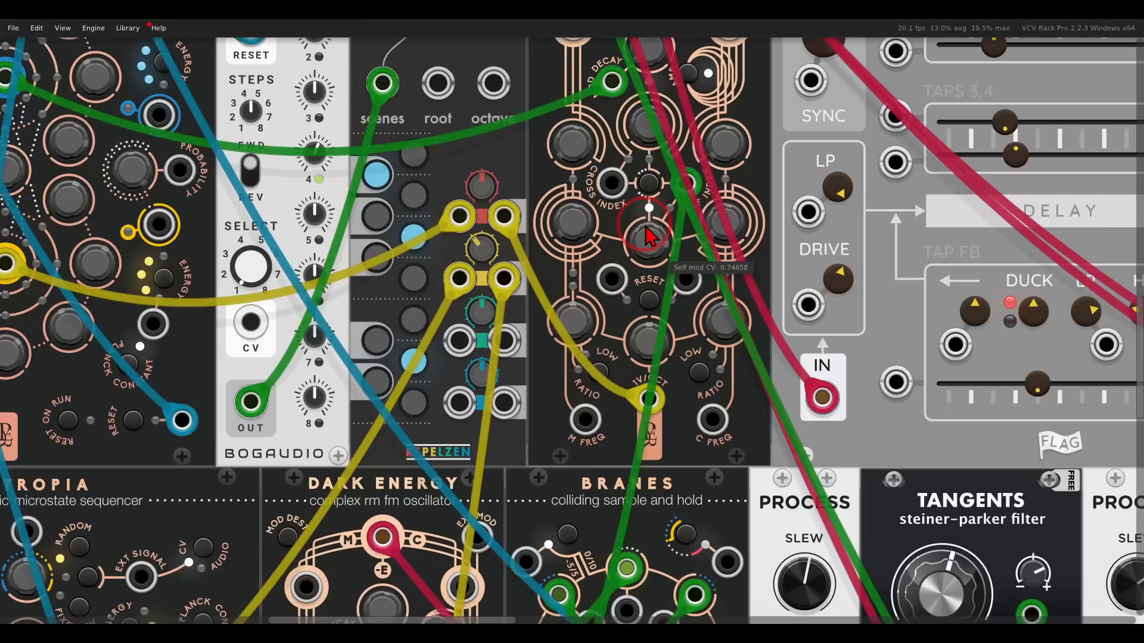
{"action": "mouse_move", "coordinate": [744, 262]}
{"action": "left_mouse_down"}
{"action": "mouse_move", "coordinate": [659, 254]}
{"action": "mouse_move", "coordinate": [575, 297]}
{"action": "mouse_move", "coordinate": [741, 289]}
{"action": "left_mouse_up"}
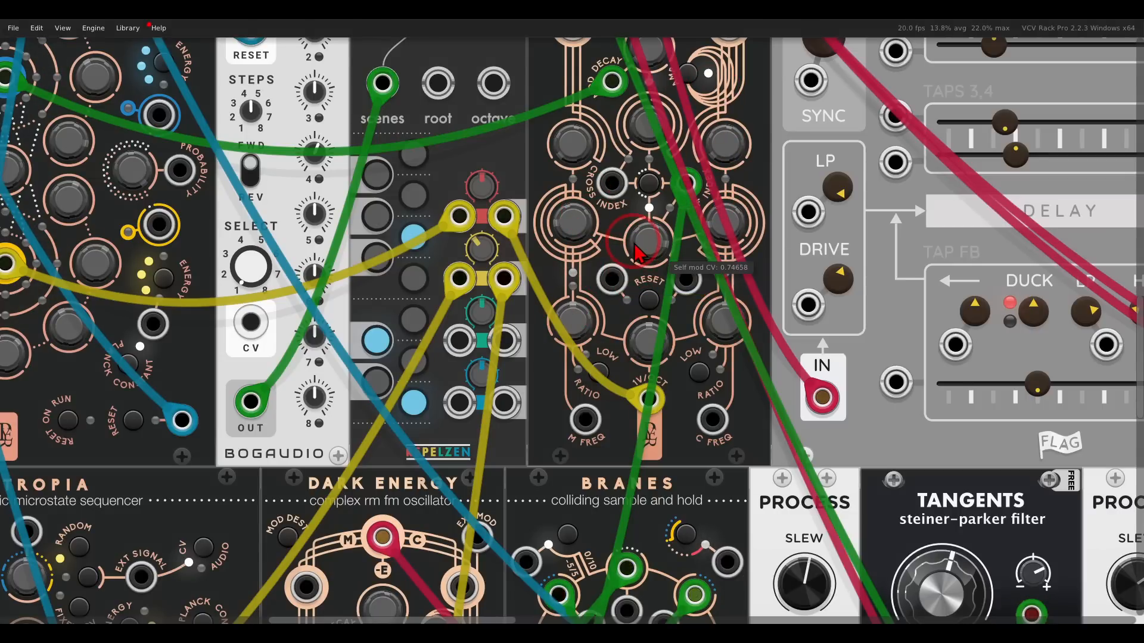
Lower the gain adjustment in mixer track 2's settings.
{"action": "scroll", "coordinate": [636, 253], "scroll_direction": "down", "scroll_amount": 3}
{"action": "scroll", "coordinate": [636, 253], "scroll_direction": "up", "scroll_amount": 10}
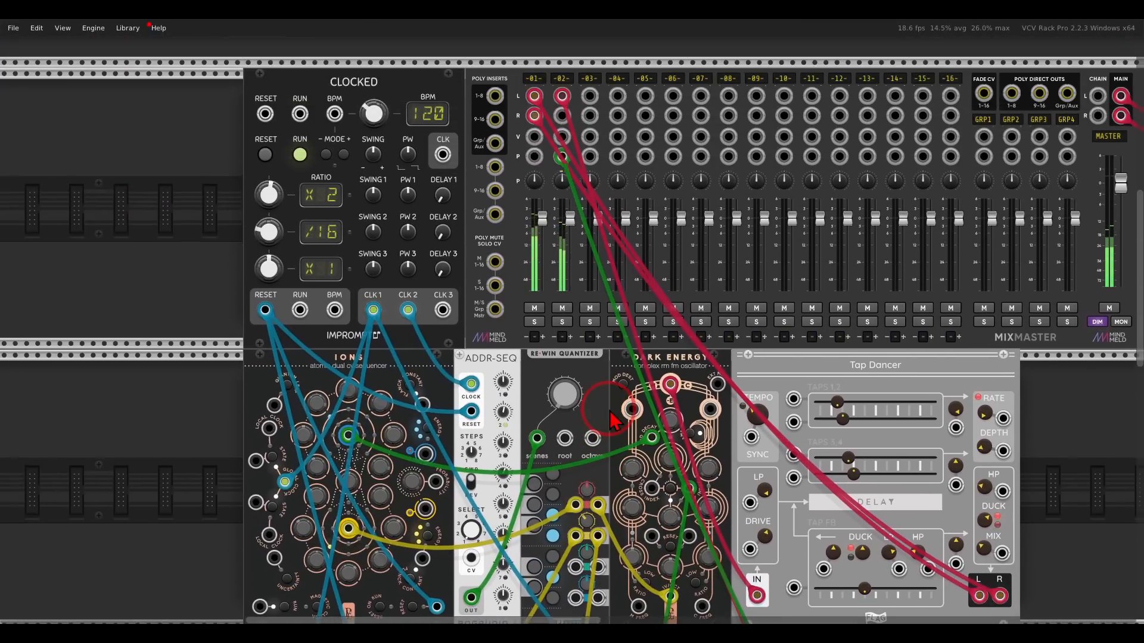
{"action": "right_click", "coordinate": [561, 78]}
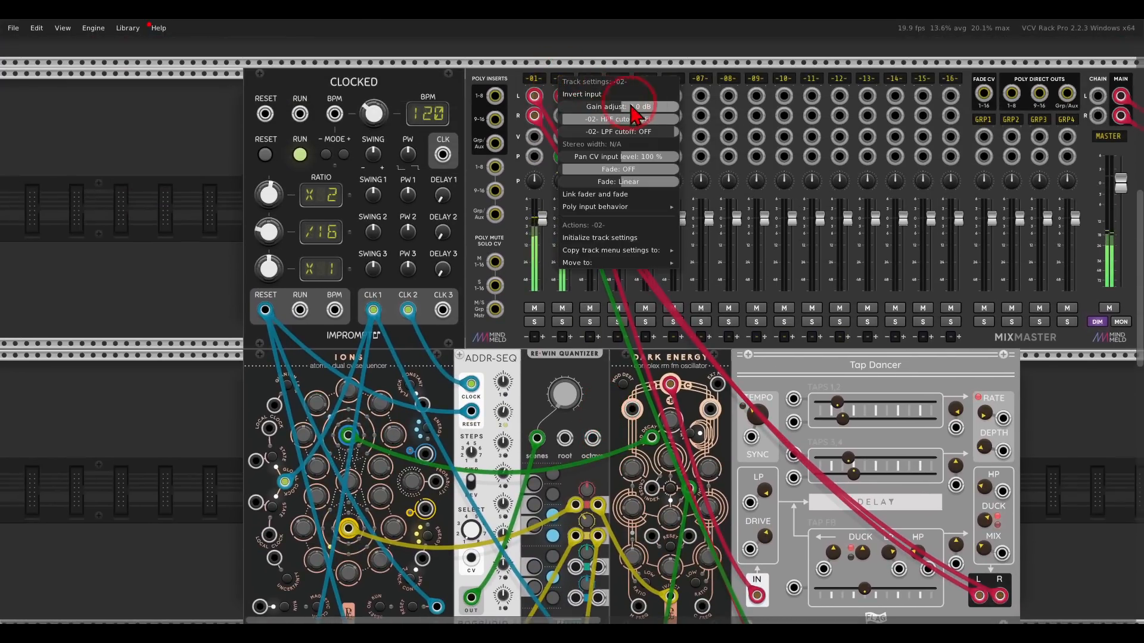
{"action": "left_click_drag", "start_coordinate": [649, 110], "coordinate": [586, 114]}
{"action": "left_click", "coordinate": [542, 57]}
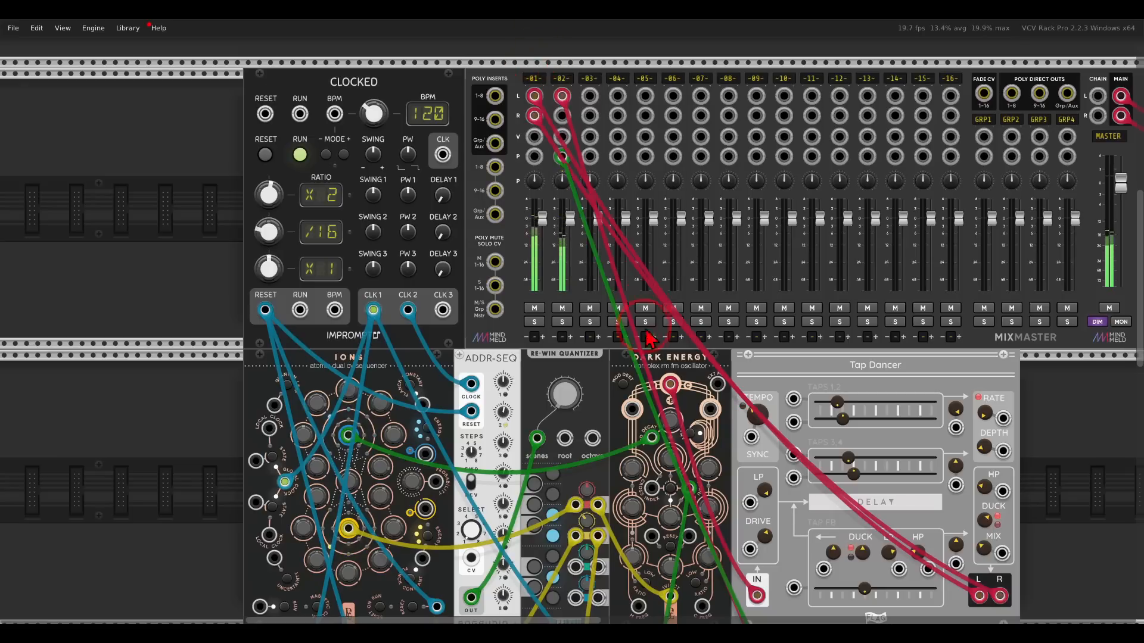
Add a third Dark Energy module in the empty row space beyond Tap Dancer.
{"action": "scroll", "coordinate": [643, 338], "scroll_direction": "down", "scroll_amount": 8}
{"action": "scroll", "coordinate": [646, 346], "scroll_direction": "down", "scroll_amount": 1}
{"action": "scroll", "coordinate": [668, 328], "scroll_direction": "down", "scroll_amount": 4}
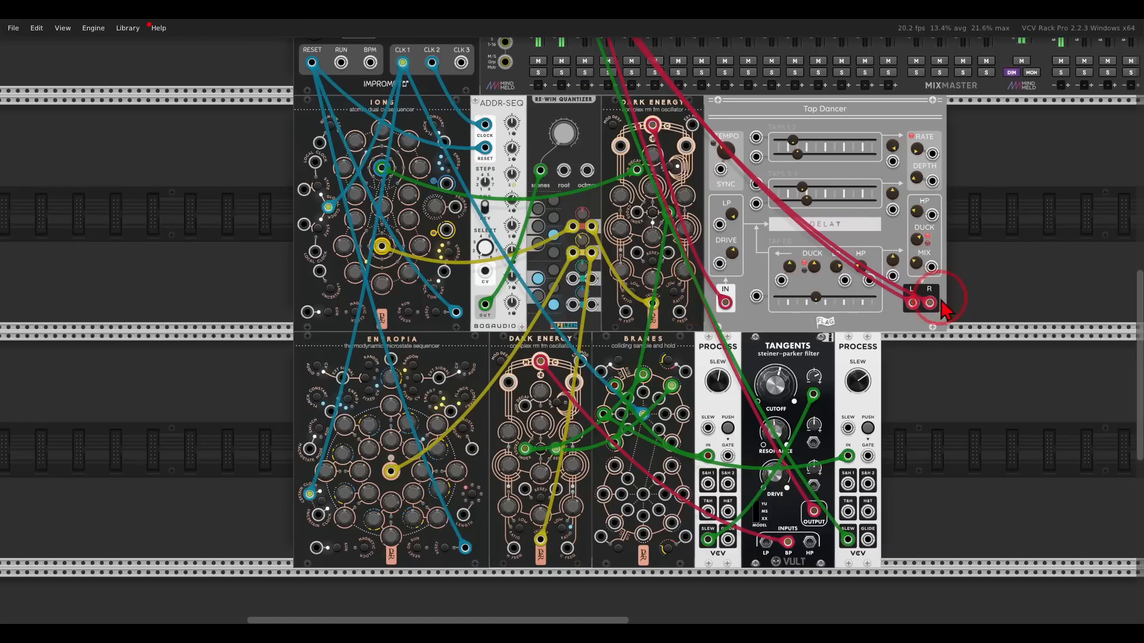
{"action": "scroll", "coordinate": [693, 308], "scroll_direction": "right", "scroll_amount": 5}
{"action": "right_click", "coordinate": [694, 256]}
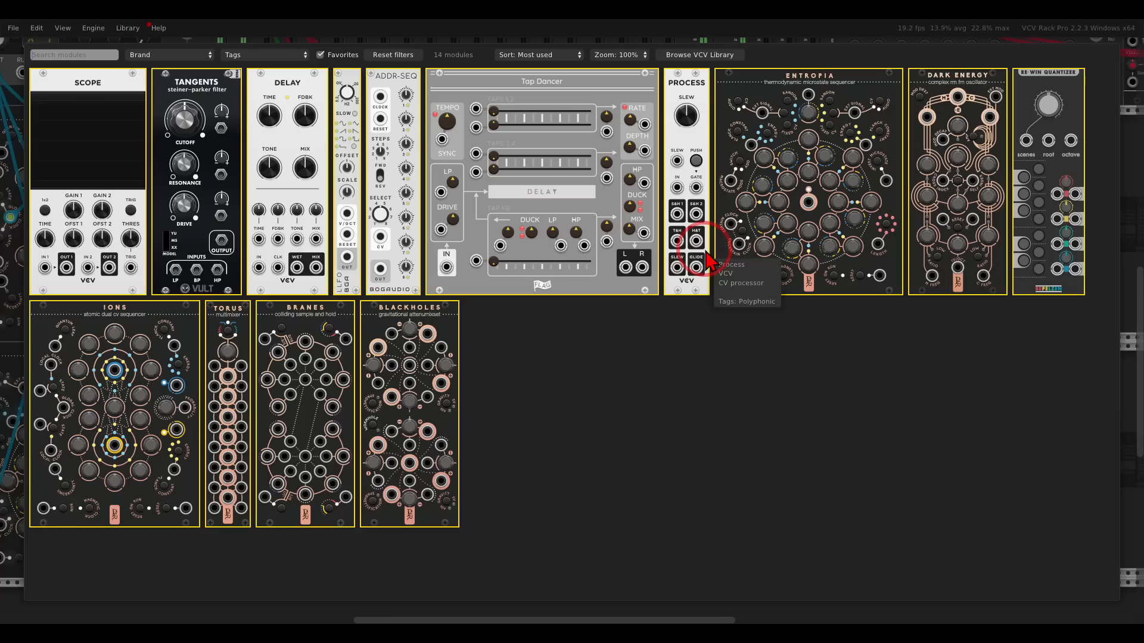
{"action": "left_click_drag", "start_coordinate": [923, 93], "coordinate": [768, 205]}
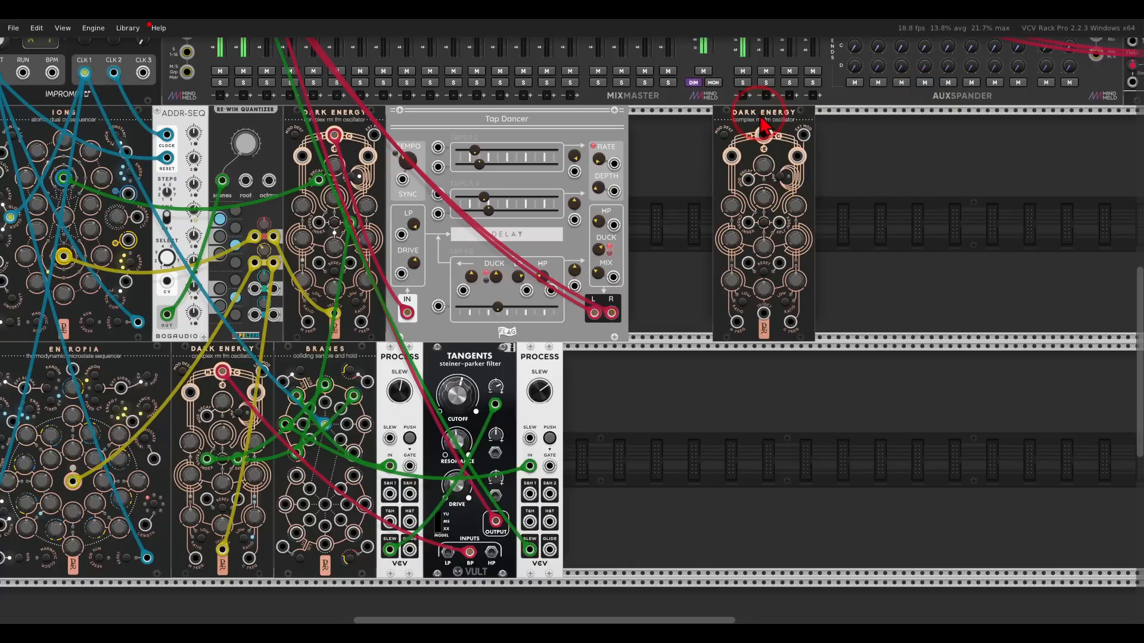
{"action": "left_click_drag", "start_coordinate": [758, 126], "coordinate": [721, 127]}
Add a Torus multimixer directly beside the third Dark Energy.
{"action": "right_click", "coordinate": [798, 184]}
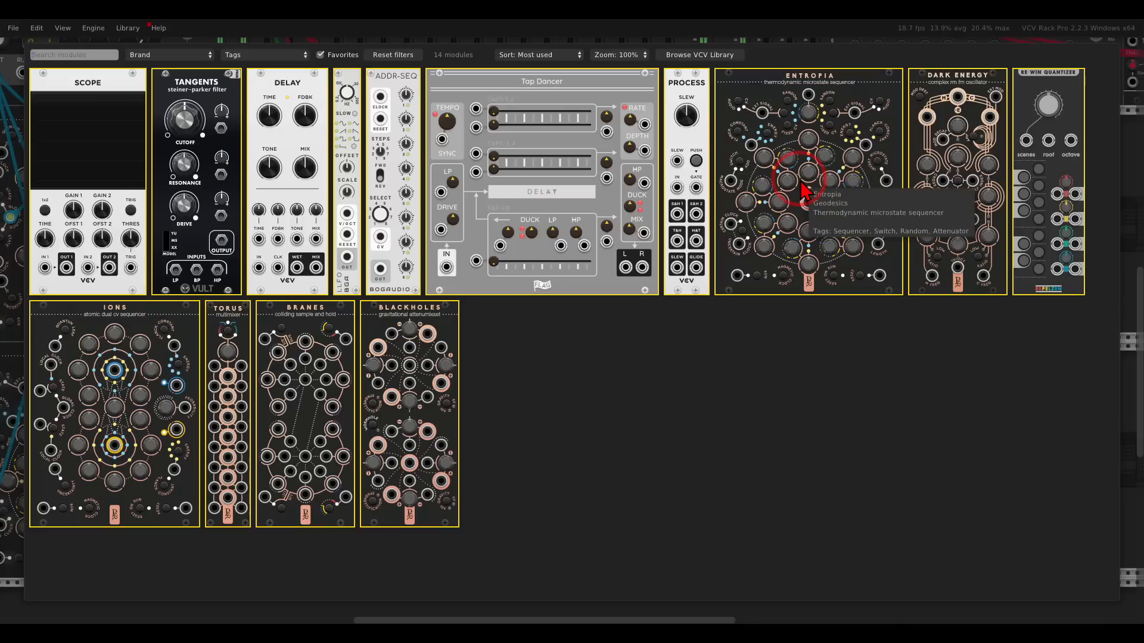
{"action": "left_click_drag", "start_coordinate": [228, 344], "coordinate": [752, 268]}
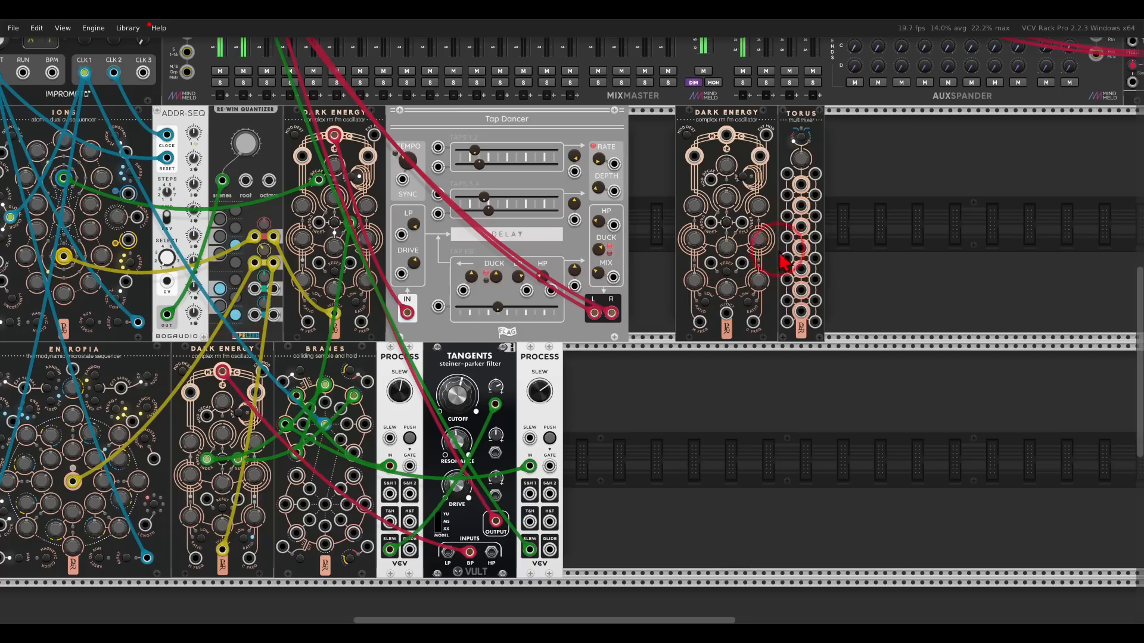
{"action": "scroll", "coordinate": [831, 232], "scroll_direction": "up", "scroll_amount": 5}
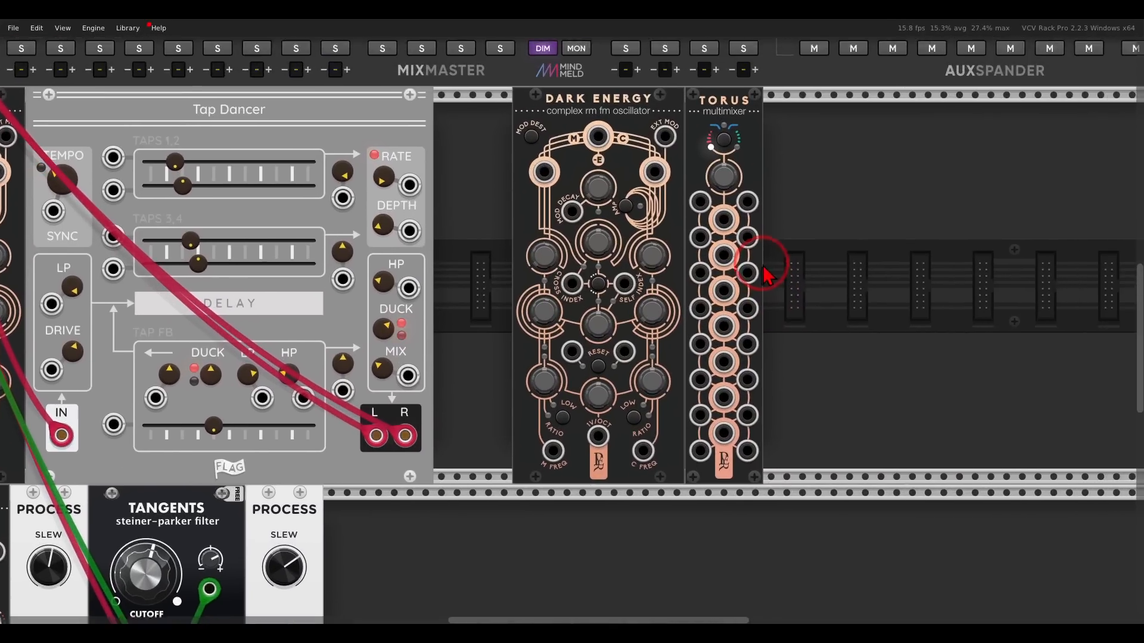
{"action": "left_click_drag", "start_coordinate": [767, 276], "coordinate": [746, 316]}
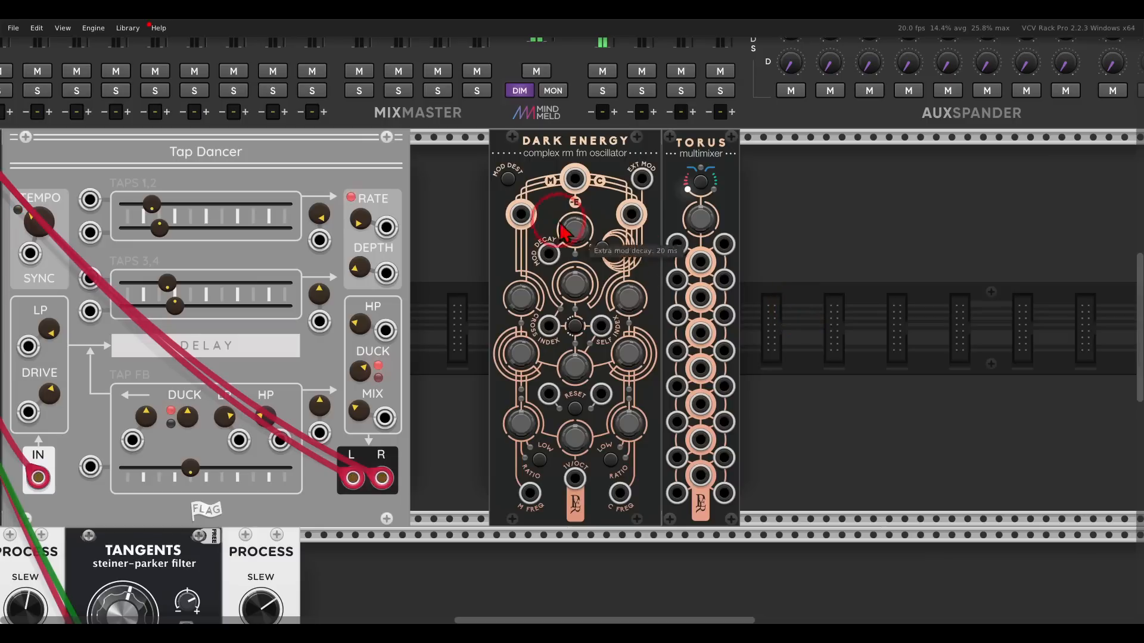
Patch the third Dark Energy's M output into Torus's Mix 1 input, and Torus's first output into mixer track 3's left input, soloing that track.
{"action": "left_click_drag", "start_coordinate": [523, 214], "coordinate": [678, 245]}
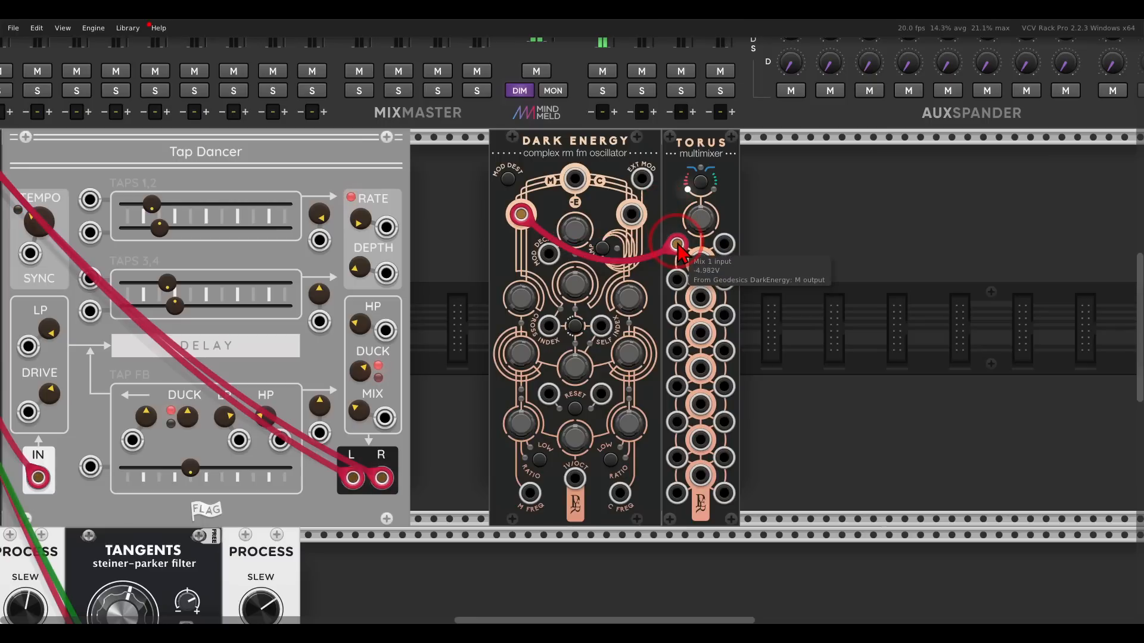
{"action": "scroll", "coordinate": [679, 247], "scroll_direction": "down", "scroll_amount": 3}
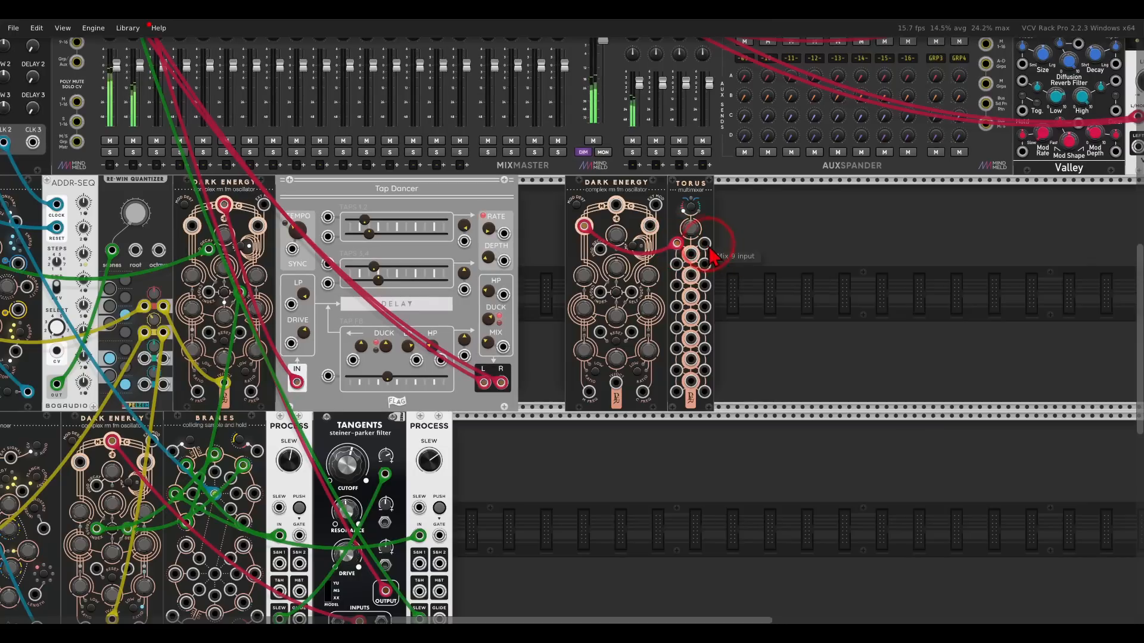
{"action": "scroll", "coordinate": [362, 235], "scroll_direction": "up", "scroll_amount": 1}
{"action": "left_click_drag", "start_coordinate": [361, 235], "coordinate": [156, 96]}
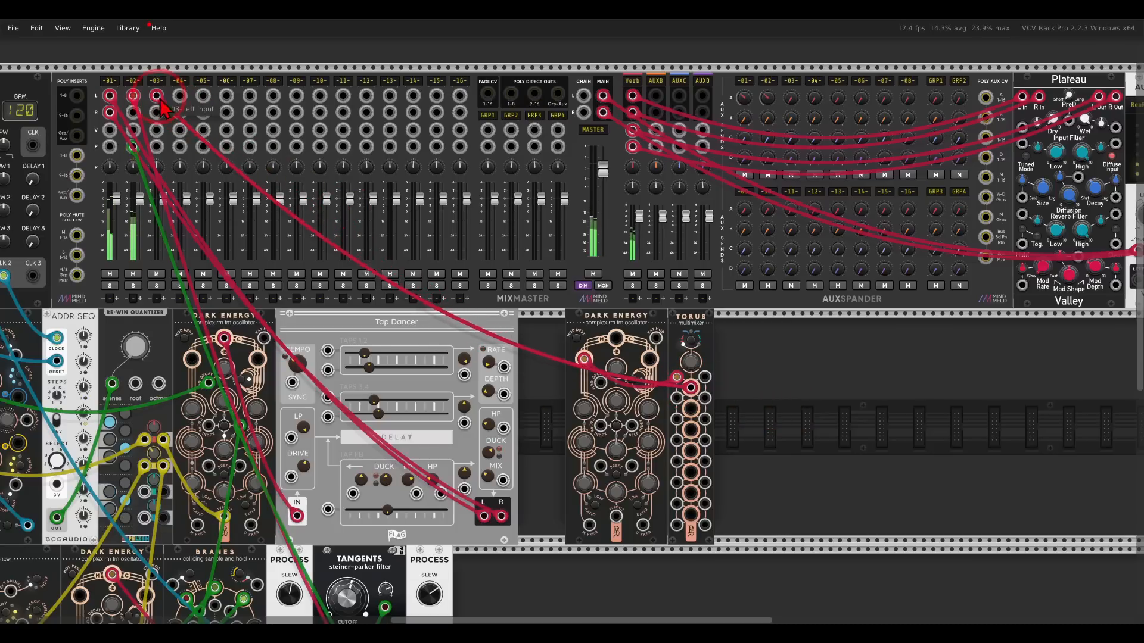
{"action": "left_click", "coordinate": [156, 286]}
Add a Scope module directly beside the Torus multimixer.
{"action": "left_click_drag", "start_coordinate": [905, 390], "coordinate": [912, 187]}
{"action": "scroll", "coordinate": [817, 224], "scroll_direction": "up", "scroll_amount": 3}
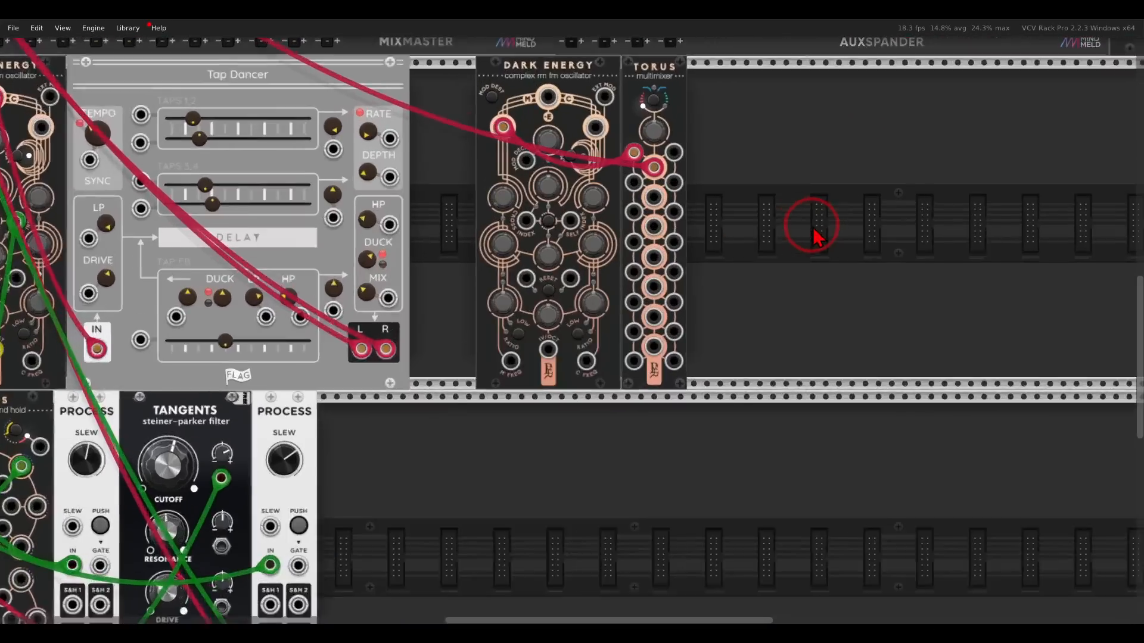
{"action": "left_click_drag", "start_coordinate": [763, 174], "coordinate": [799, 263]}
{"action": "right_click", "coordinate": [798, 262]}
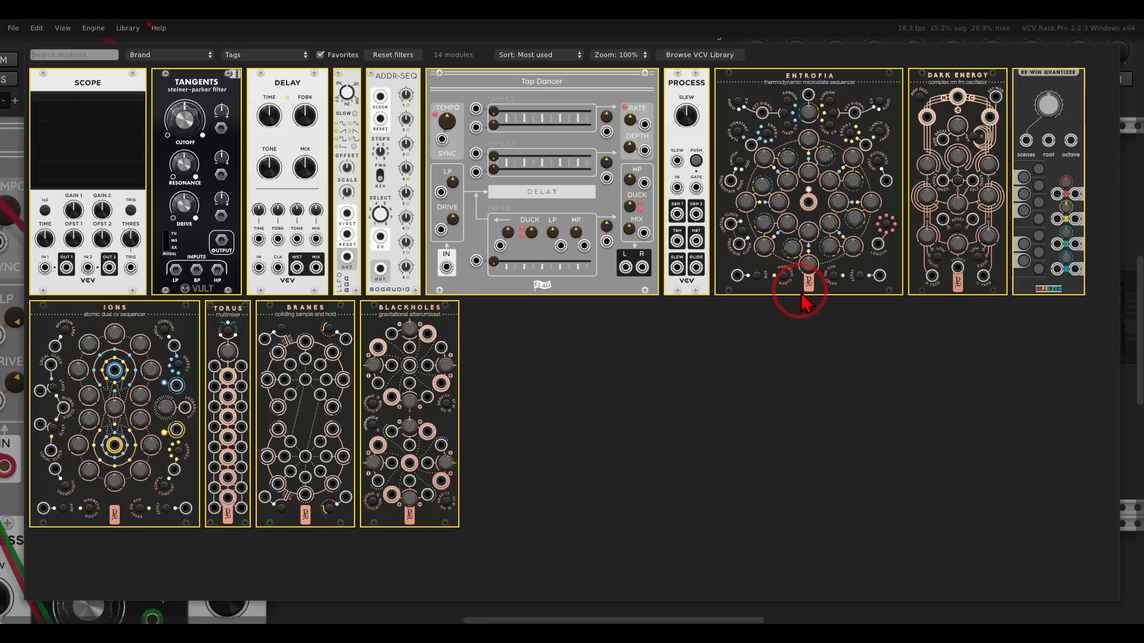
{"action": "left_click", "coordinate": [106, 87]}
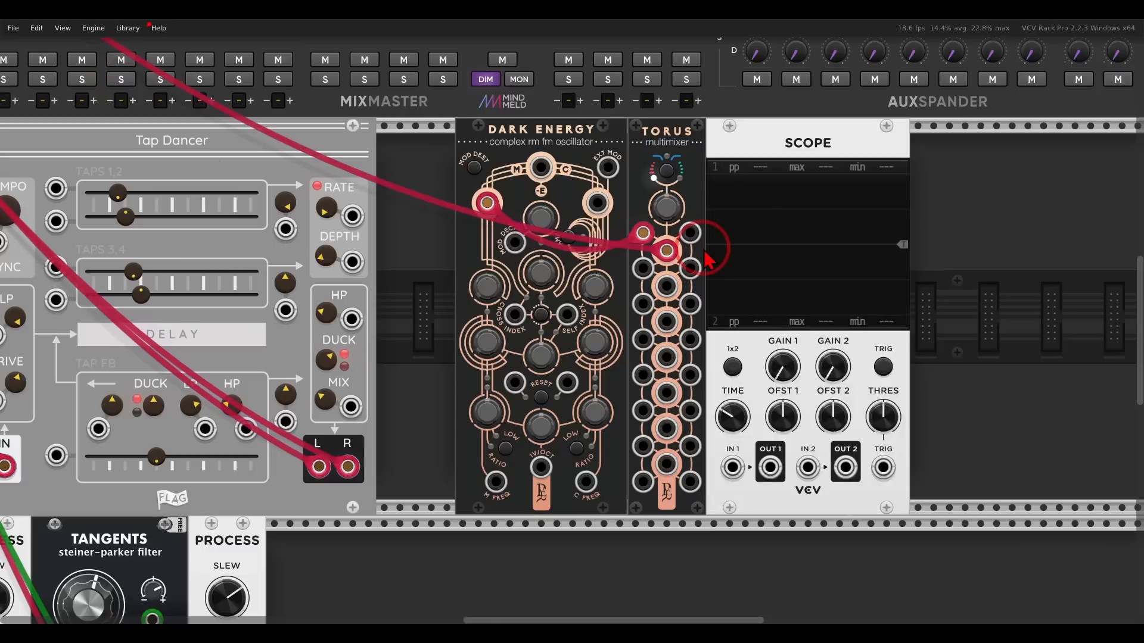
Patch the third Dark Energy's M output into Scope IN 1, with a time of about 22 ms per screen and the trigger setting toggled.
{"action": "left_click_drag", "start_coordinate": [734, 475], "coordinate": [486, 202]}
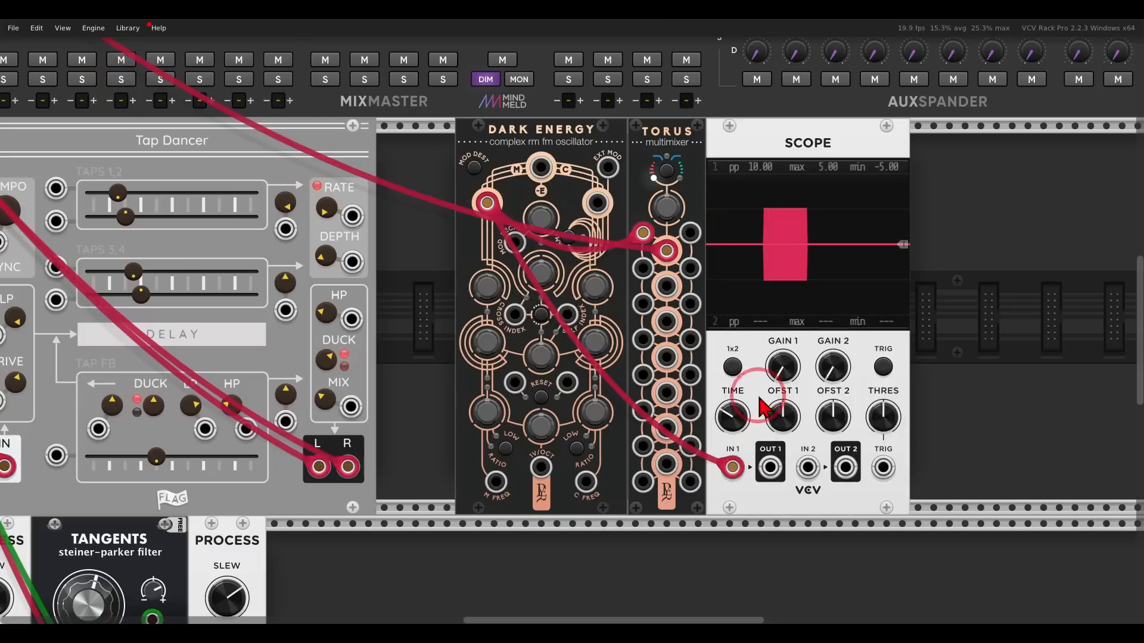
{"action": "left_click_drag", "start_coordinate": [733, 414], "coordinate": [725, 323]}
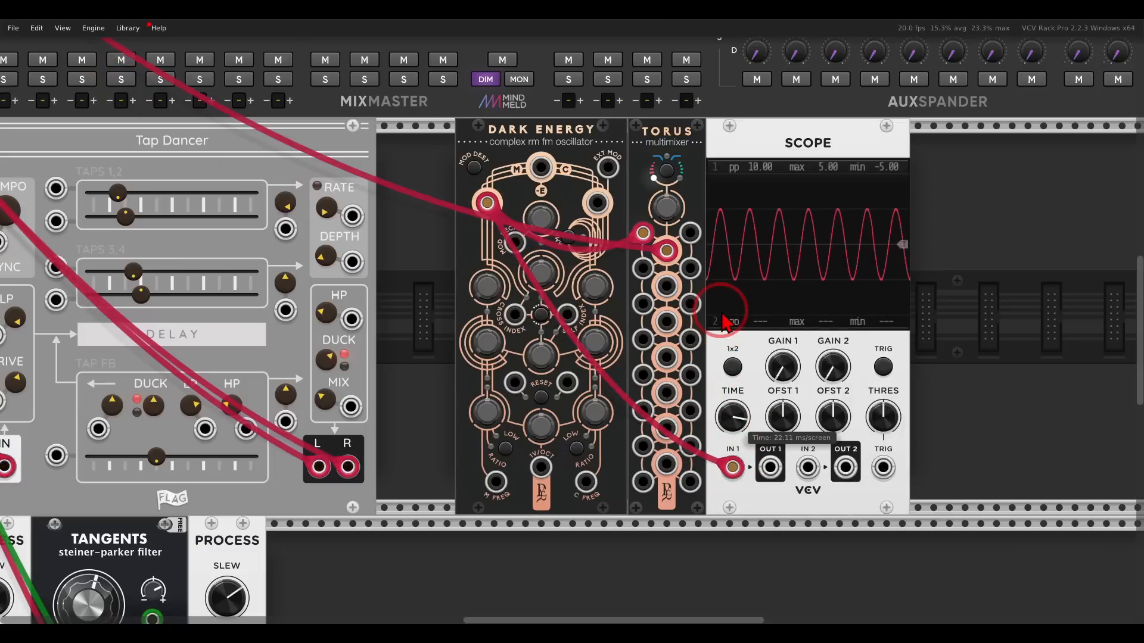
{"action": "left_click", "coordinate": [884, 365]}
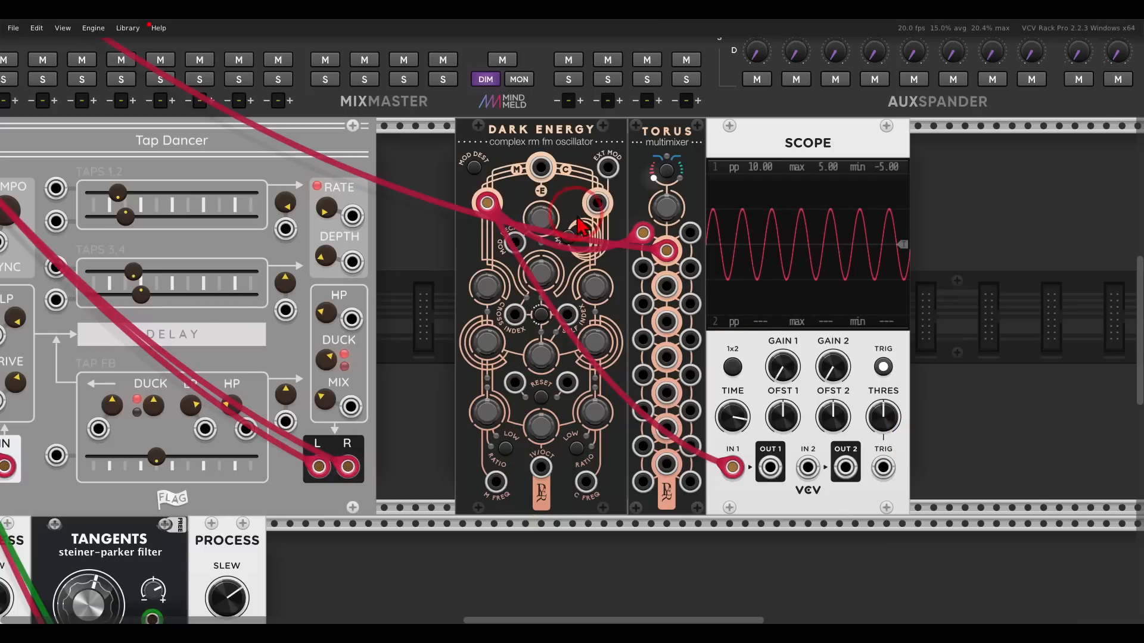
Patch the third Dark Energy's C output into both Torus's Mix 9 input and Scope IN 2.
{"action": "left_click_drag", "start_coordinate": [578, 225], "coordinate": [690, 232]}
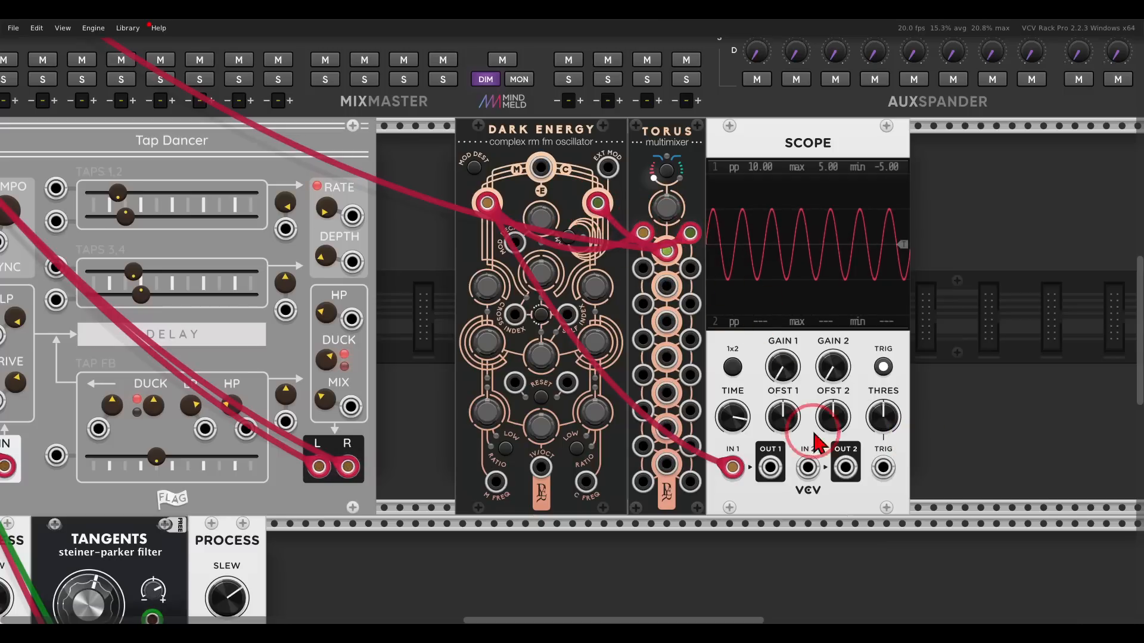
{"action": "left_click_drag", "start_coordinate": [807, 467], "coordinate": [595, 204]}
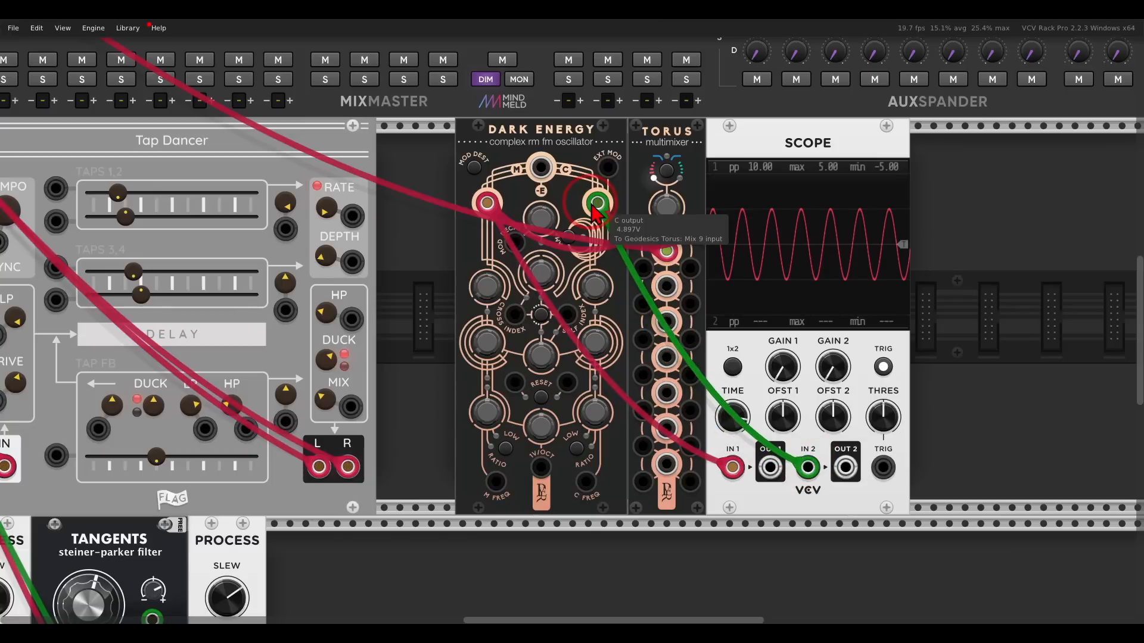
{"action": "left_click", "coordinate": [807, 310]}
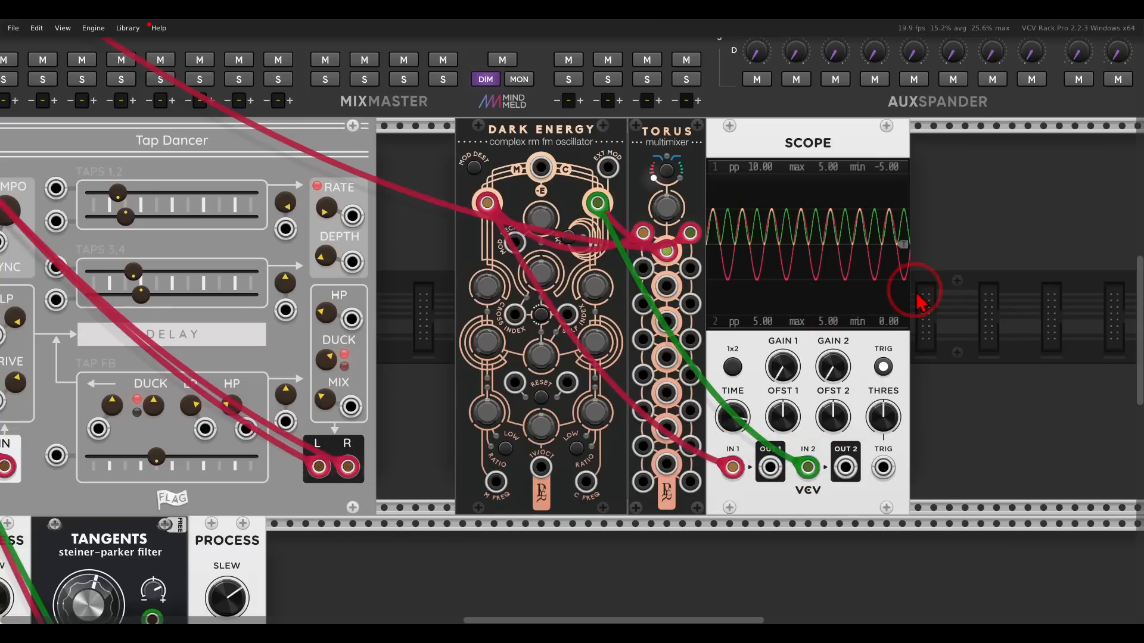
{"action": "scroll", "coordinate": [821, 351], "scroll_direction": "up", "scroll_amount": 2}
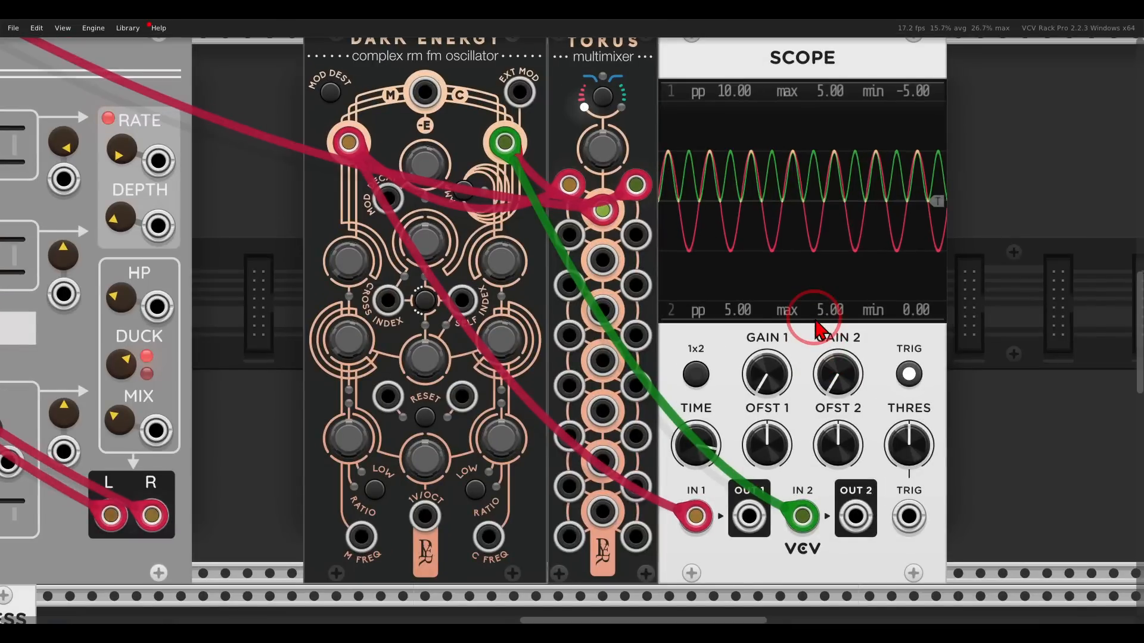
{"action": "scroll", "coordinate": [815, 328], "scroll_direction": "down", "scroll_amount": 1}
{"action": "left_click_drag", "start_coordinate": [815, 325], "coordinate": [812, 340]}
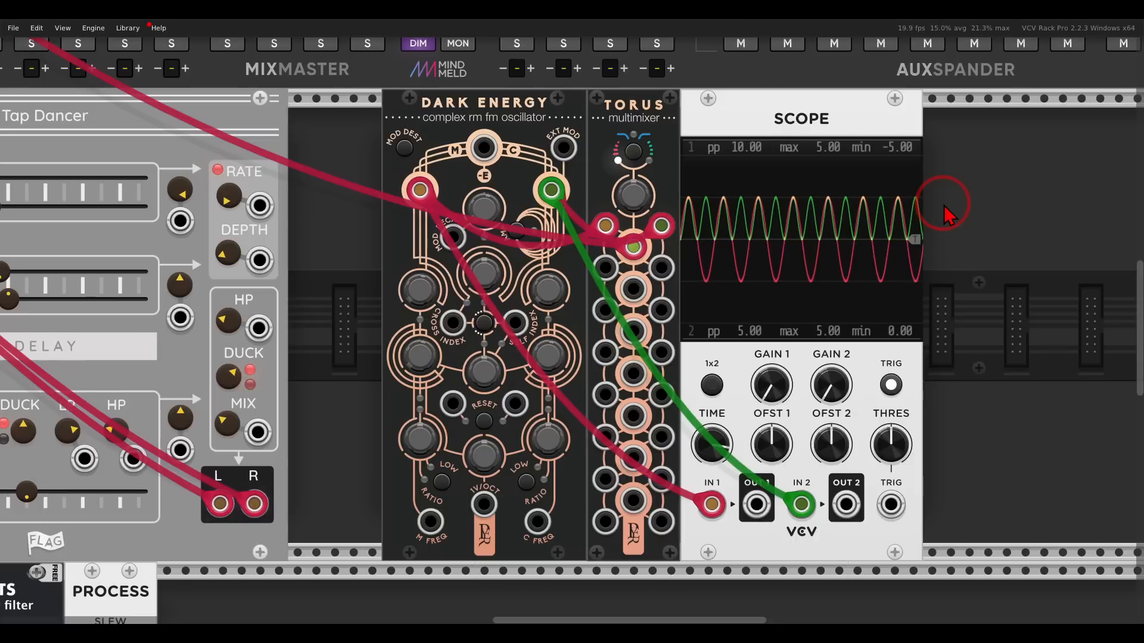
Set the third Dark Energy's Freq C to -2 and its frequency offset to -1.
{"action": "scroll", "coordinate": [596, 429], "scroll_direction": "left", "scroll_amount": 2}
{"action": "scroll", "coordinate": [596, 429], "scroll_direction": "down", "scroll_amount": 1}
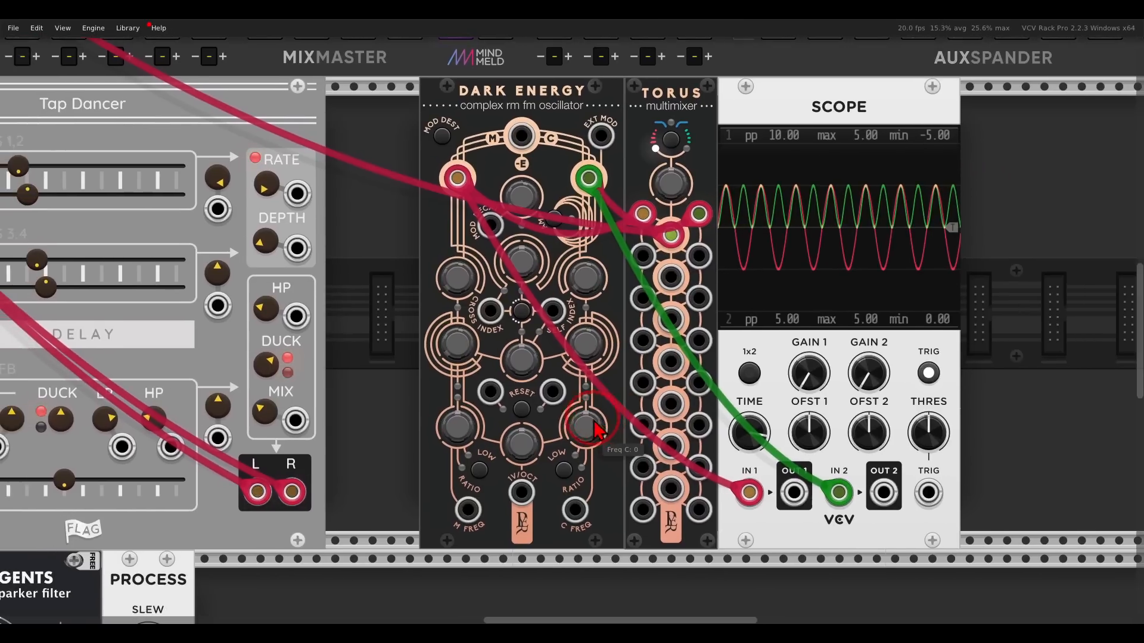
{"action": "right_click", "coordinate": [591, 439]}
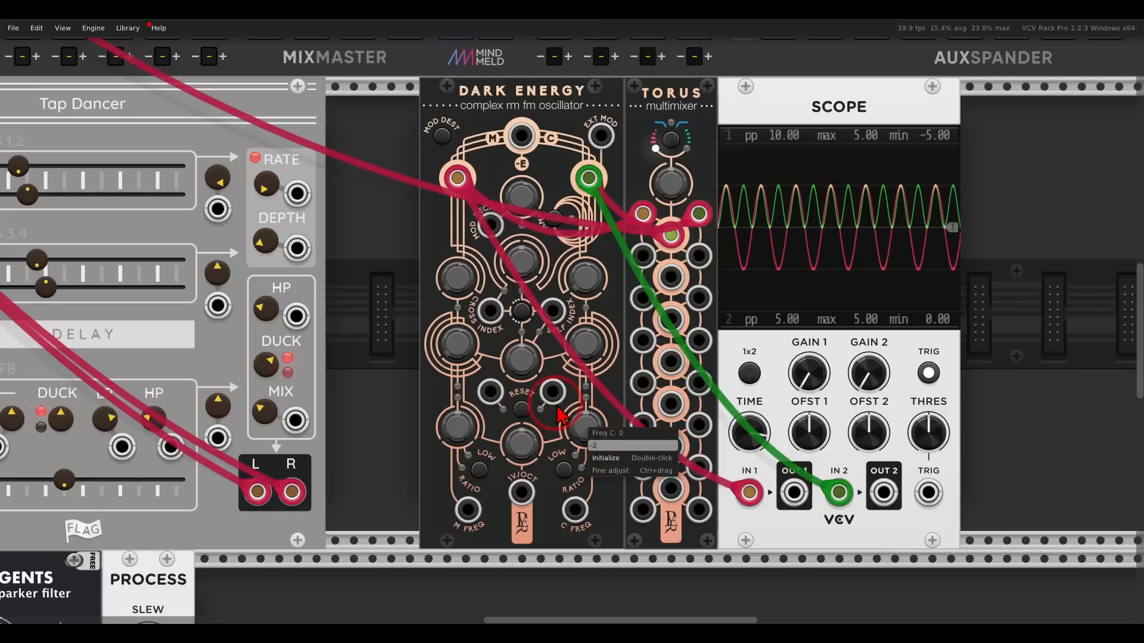
{"action": "key", "text": "Return"}
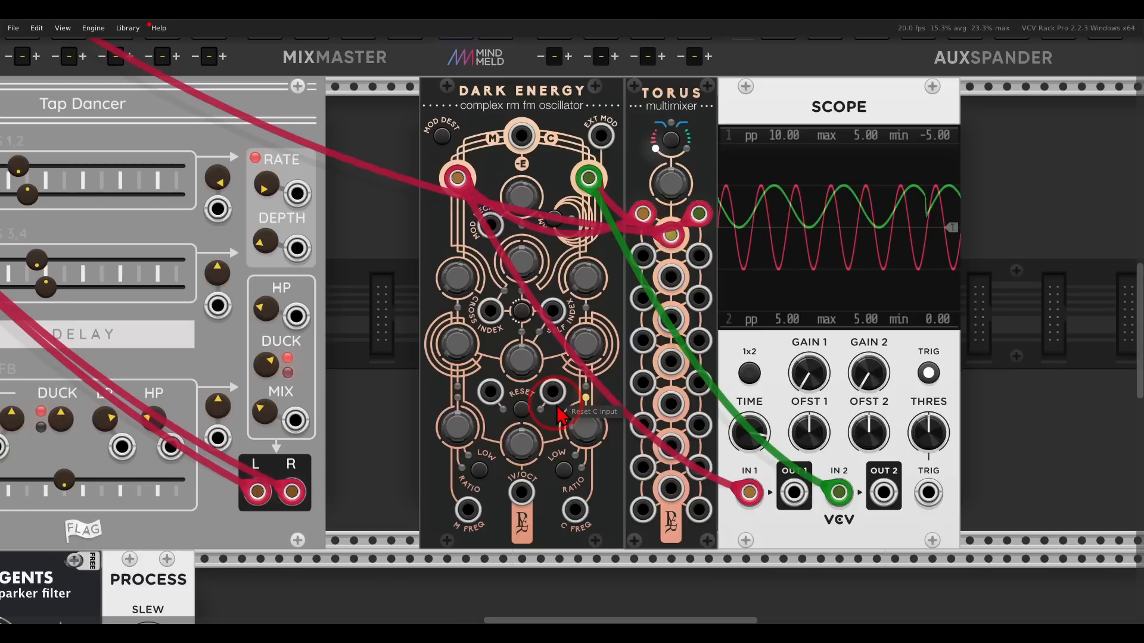
{"action": "right_click", "coordinate": [524, 457]}
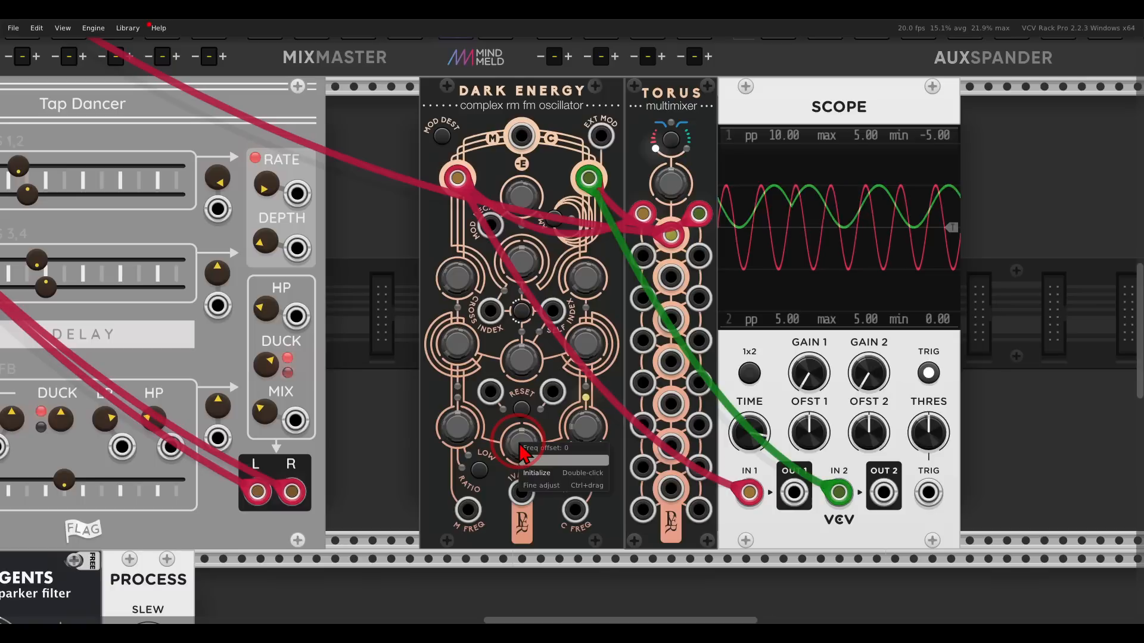
{"action": "type", "text": "-1"}
{"action": "key", "text": "Return"}
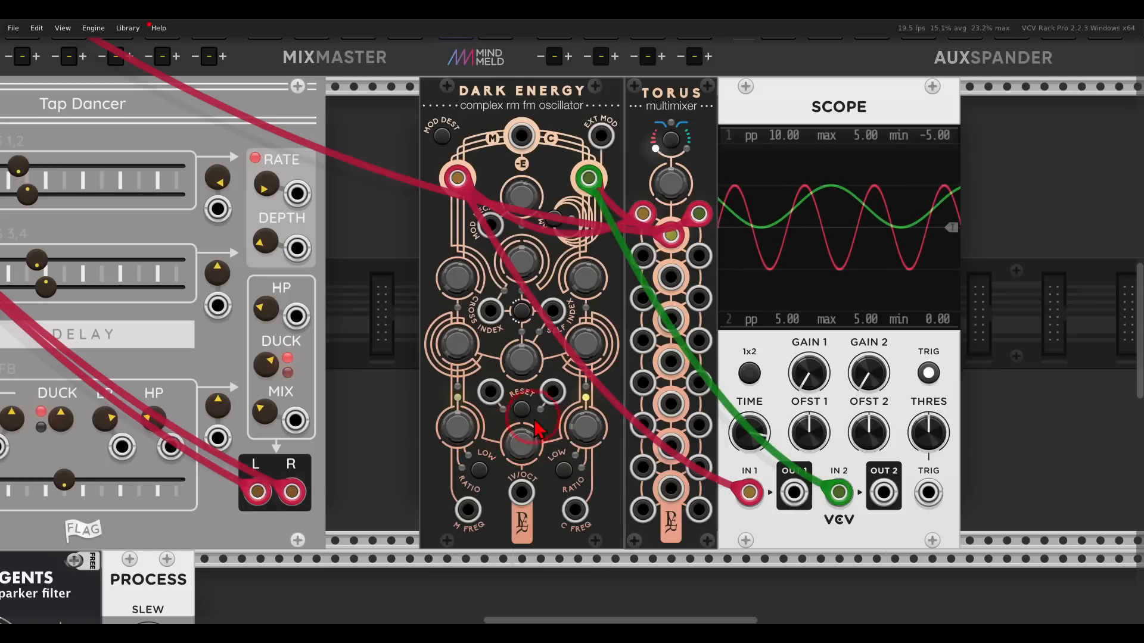
Delete the Scope module and unsolo mixer track 3.
{"action": "key", "text": "Delete"}
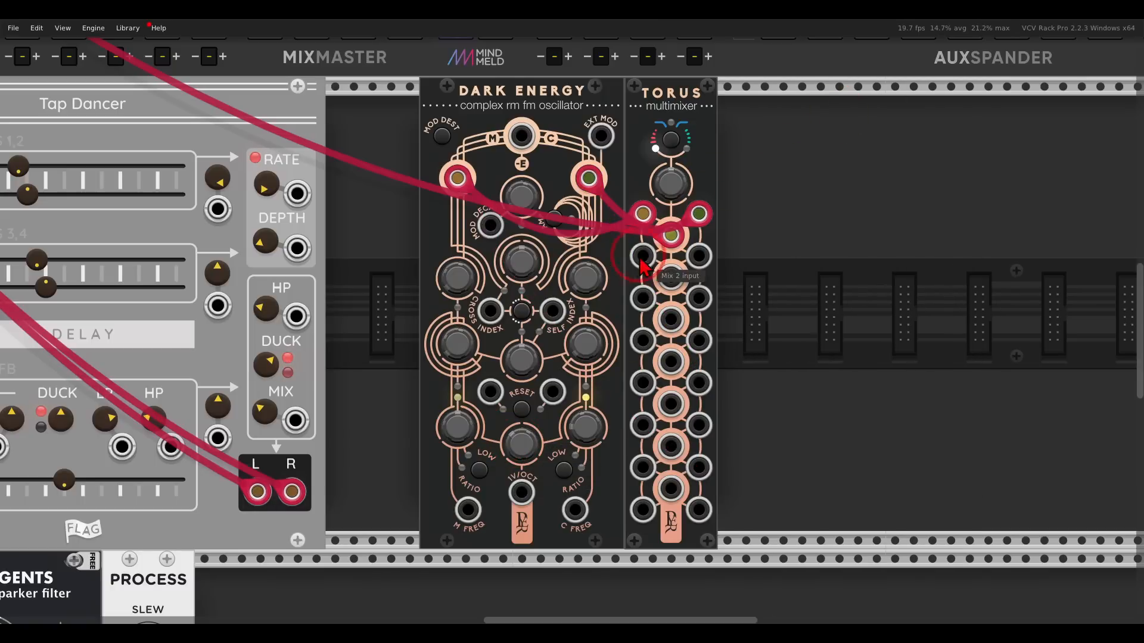
{"action": "scroll", "coordinate": [914, 265], "scroll_direction": "down", "scroll_amount": 5}
{"action": "left_click_drag", "start_coordinate": [913, 257], "coordinate": [966, 254]}
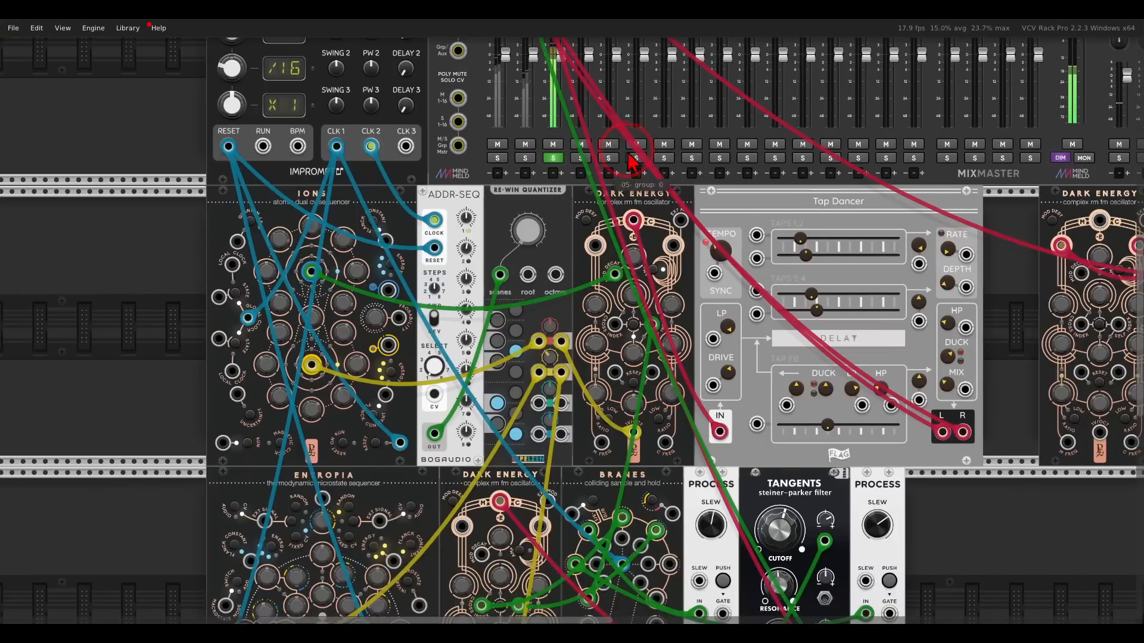
{"action": "left_click", "coordinate": [552, 157]}
{"action": "left_click_drag", "start_coordinate": [972, 311], "coordinate": [825, 280]}
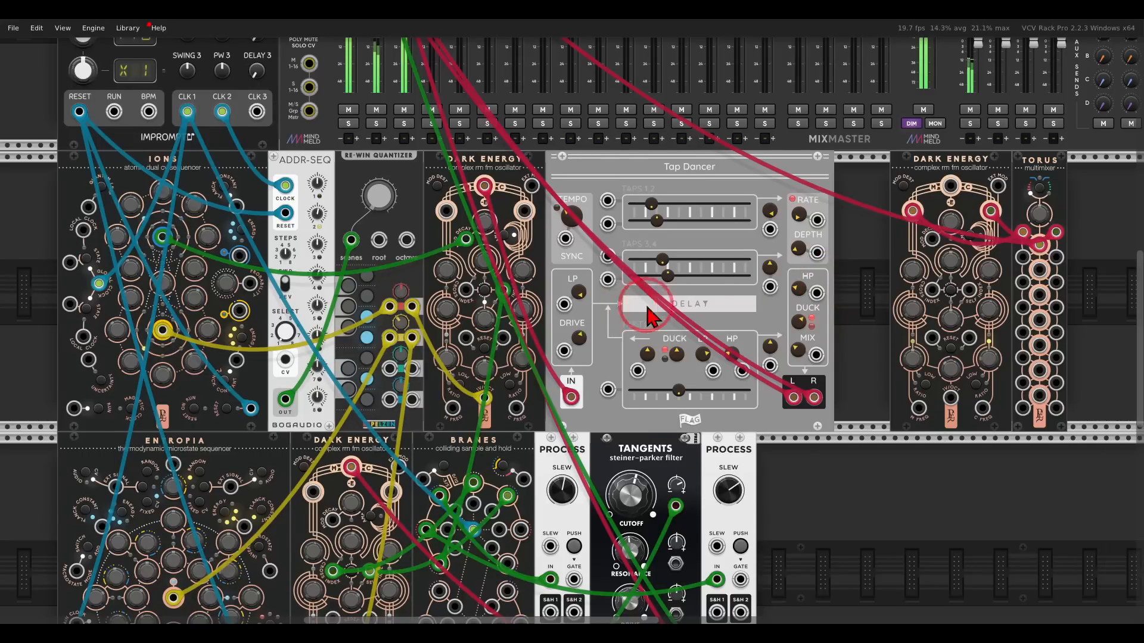
{"action": "left_click_drag", "start_coordinate": [651, 306], "coordinate": [911, 263]}
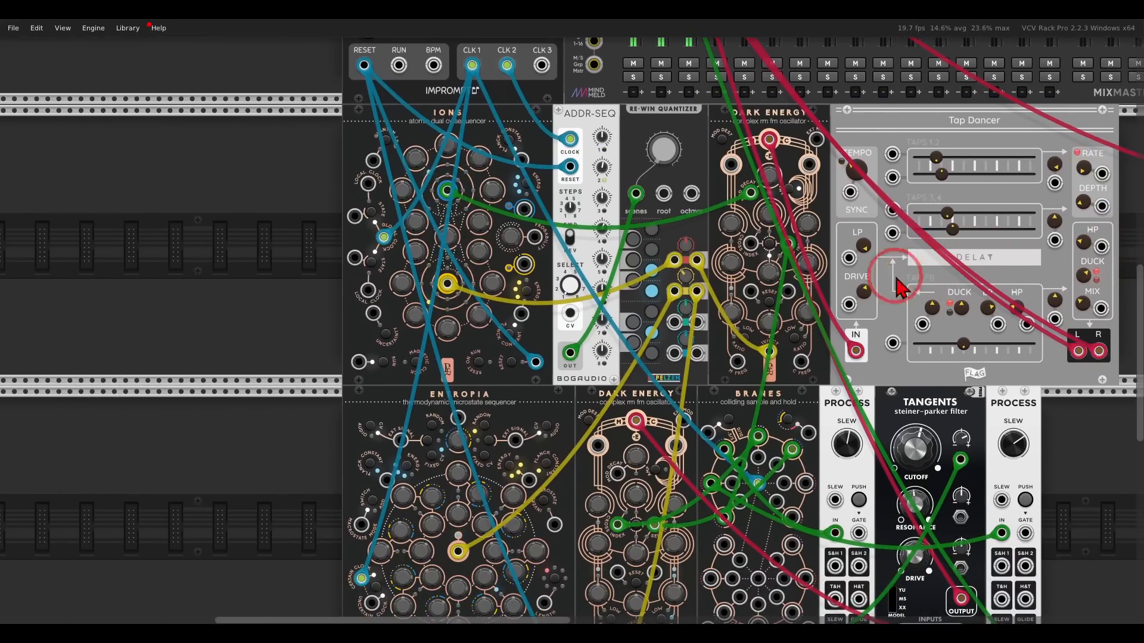
{"action": "scroll", "coordinate": [673, 322], "scroll_direction": "up", "scroll_amount": 3}
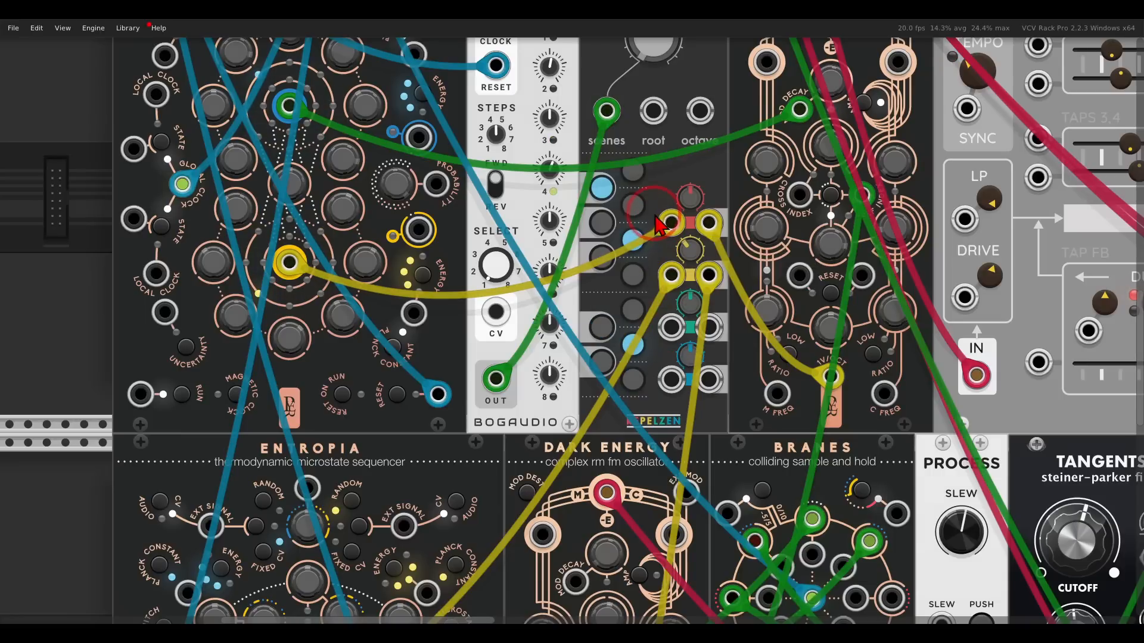
{"action": "left_click_drag", "start_coordinate": [658, 270], "coordinate": [653, 394]}
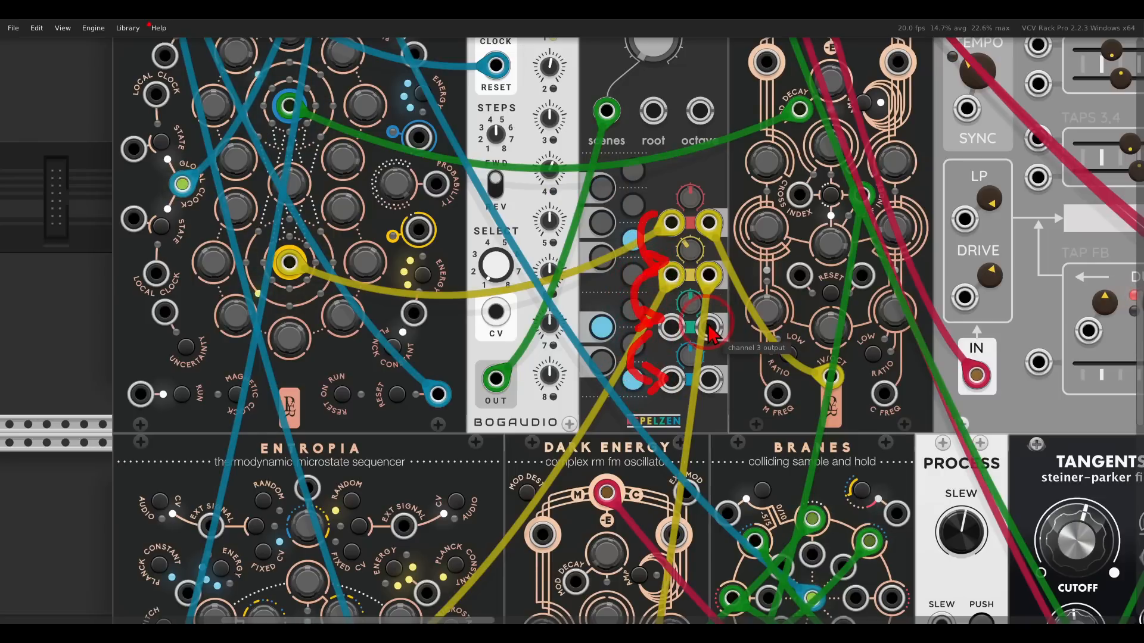
{"action": "mouse_move", "coordinate": [707, 323]}
{"action": "left_mouse_down"}
{"action": "mouse_move", "coordinate": [815, 272]}
{"action": "mouse_move", "coordinate": [819, 293]}
{"action": "left_mouse_up"}
{"action": "mouse_move", "coordinate": [741, 280]}
{"action": "left_mouse_down"}
{"action": "mouse_move", "coordinate": [685, 241]}
{"action": "mouse_move", "coordinate": [655, 295]}
{"action": "mouse_move", "coordinate": [727, 274]}
{"action": "left_mouse_up"}
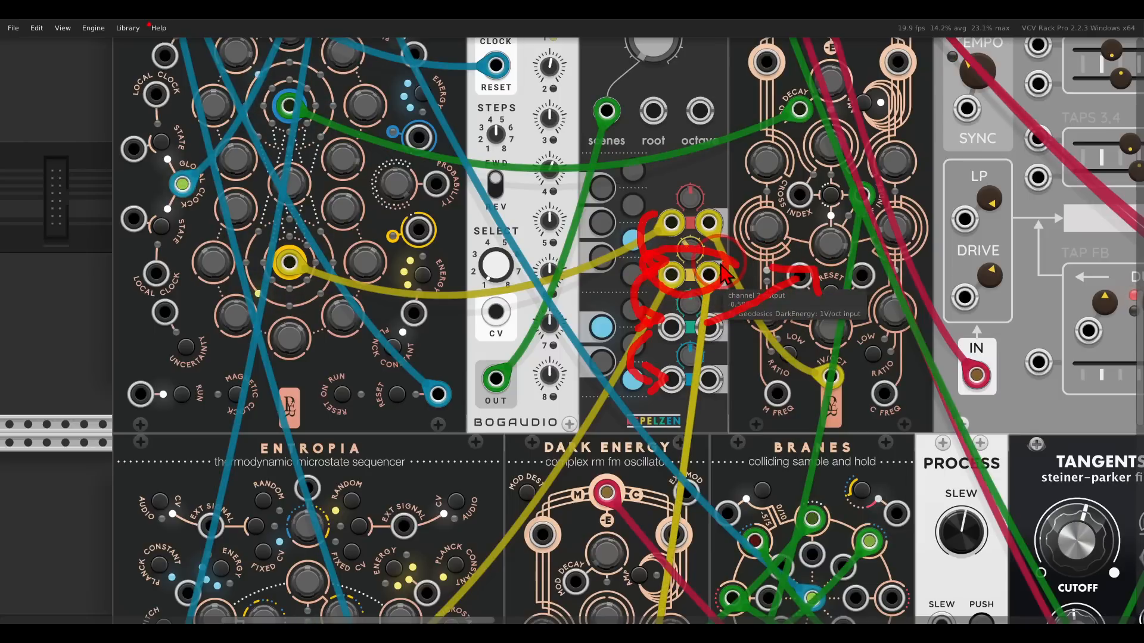
{"action": "key", "text": "Escape"}
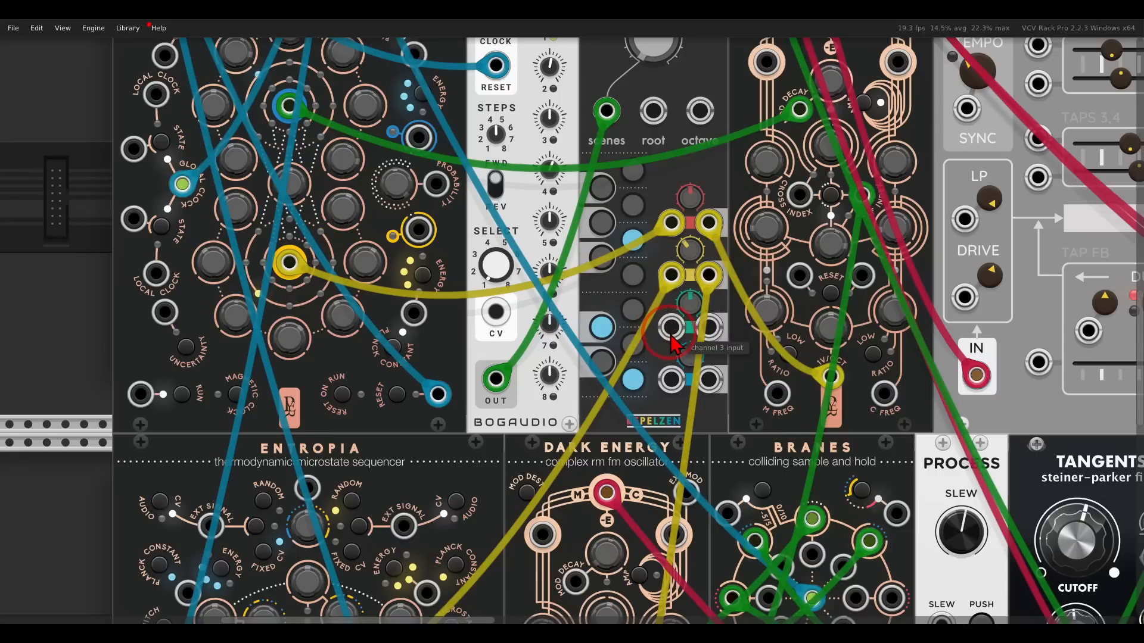
{"action": "mouse_move", "coordinate": [666, 335]}
{"action": "left_mouse_down"}
{"action": "mouse_move", "coordinate": [445, 174]}
{"action": "mouse_move", "coordinate": [427, 145]}
{"action": "left_mouse_up"}
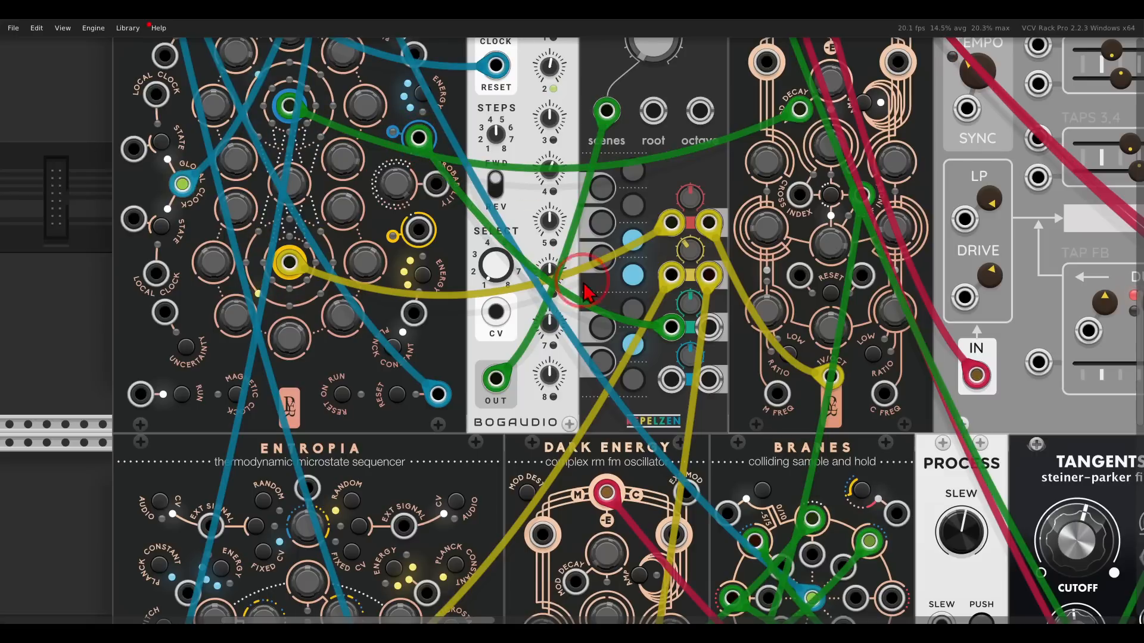
{"action": "mouse_move", "coordinate": [681, 310]}
{"action": "left_mouse_down"}
{"action": "mouse_move", "coordinate": [672, 344]}
{"action": "mouse_move", "coordinate": [682, 306]}
{"action": "left_mouse_up"}
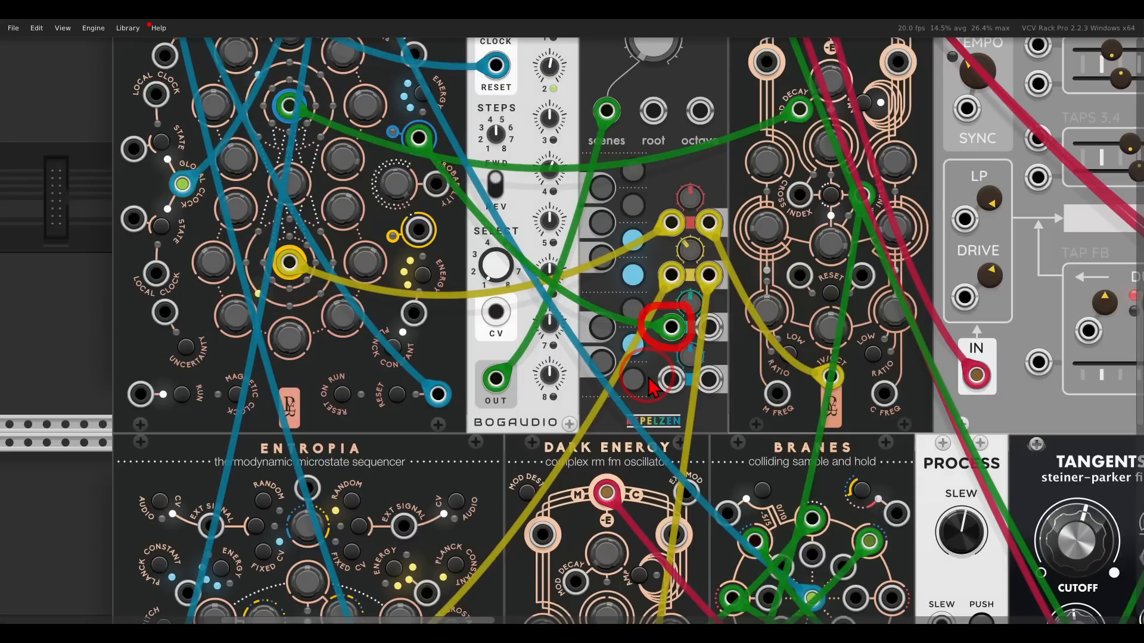
Patch the quantizer's channel 3 output into the third Dark Energy's 1V/oct input, keeping the Ions cable on the channel 3 input.
{"action": "mouse_move", "coordinate": [671, 379]}
{"action": "left_mouse_down"}
{"action": "mouse_move", "coordinate": [700, 366]}
{"action": "mouse_move", "coordinate": [709, 327]}
{"action": "mouse_move", "coordinate": [932, 395]}
{"action": "mouse_move", "coordinate": [947, 376]}
{"action": "left_mouse_up"}
{"action": "key", "text": "Right"}
{"action": "scroll", "coordinate": [821, 298], "scroll_direction": "down", "scroll_amount": 3}
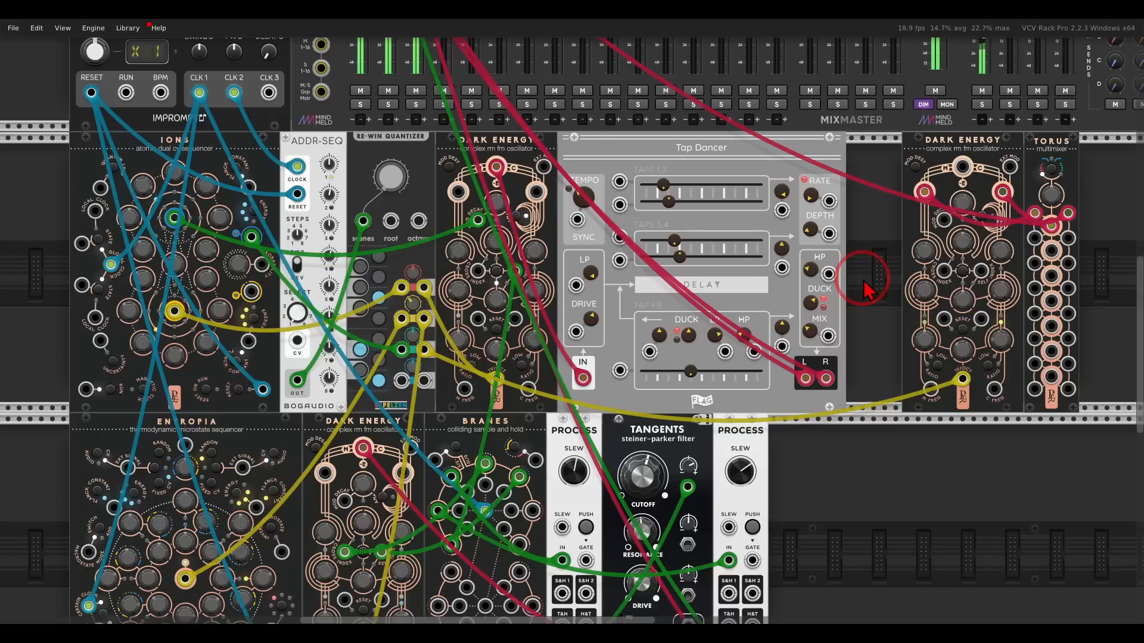
{"action": "left_click_drag", "start_coordinate": [401, 350], "coordinate": [400, 368]}
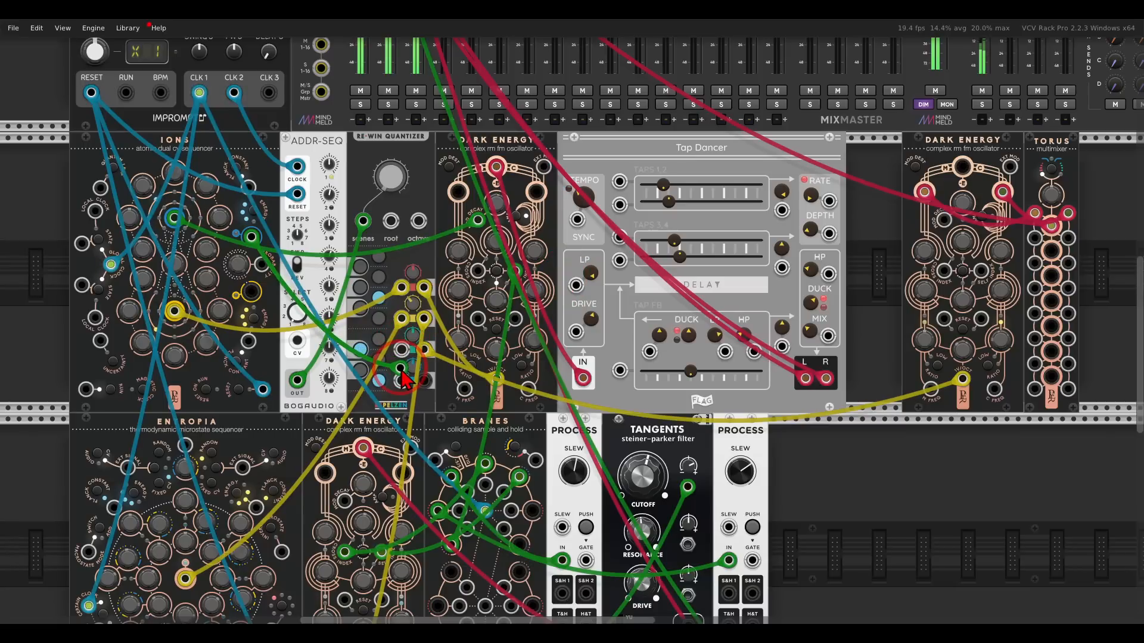
{"action": "left_click_drag", "start_coordinate": [402, 371], "coordinate": [402, 350]}
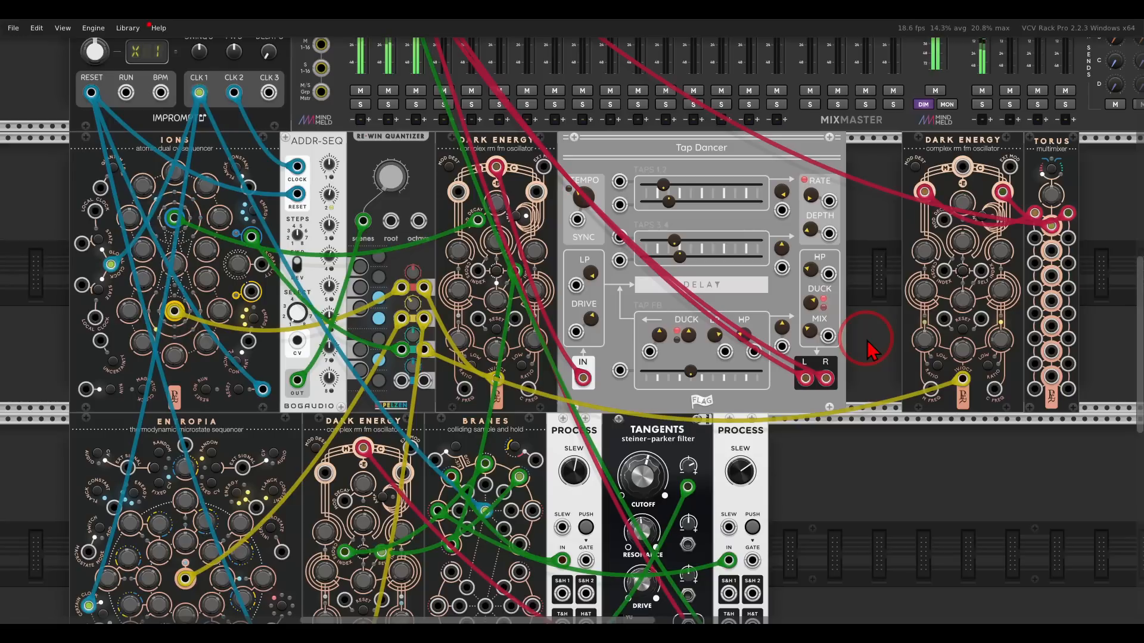
Enable self index modulation on the third Dark Energy and set its Self mod CV to about 0.3.
{"action": "left_click_drag", "start_coordinate": [876, 338], "coordinate": [511, 347]}
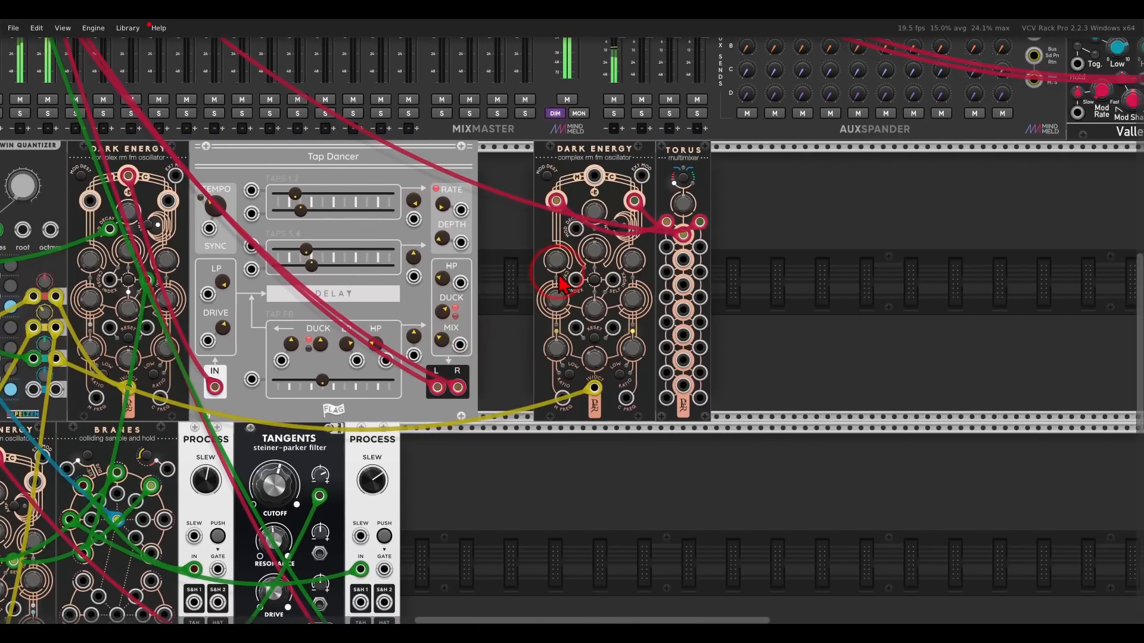
{"action": "scroll", "coordinate": [559, 273], "scroll_direction": "up", "scroll_amount": 1}
{"action": "scroll", "coordinate": [561, 283], "scroll_direction": "up", "scroll_amount": 1}
{"action": "scroll", "coordinate": [513, 273], "scroll_direction": "up", "scroll_amount": 1}
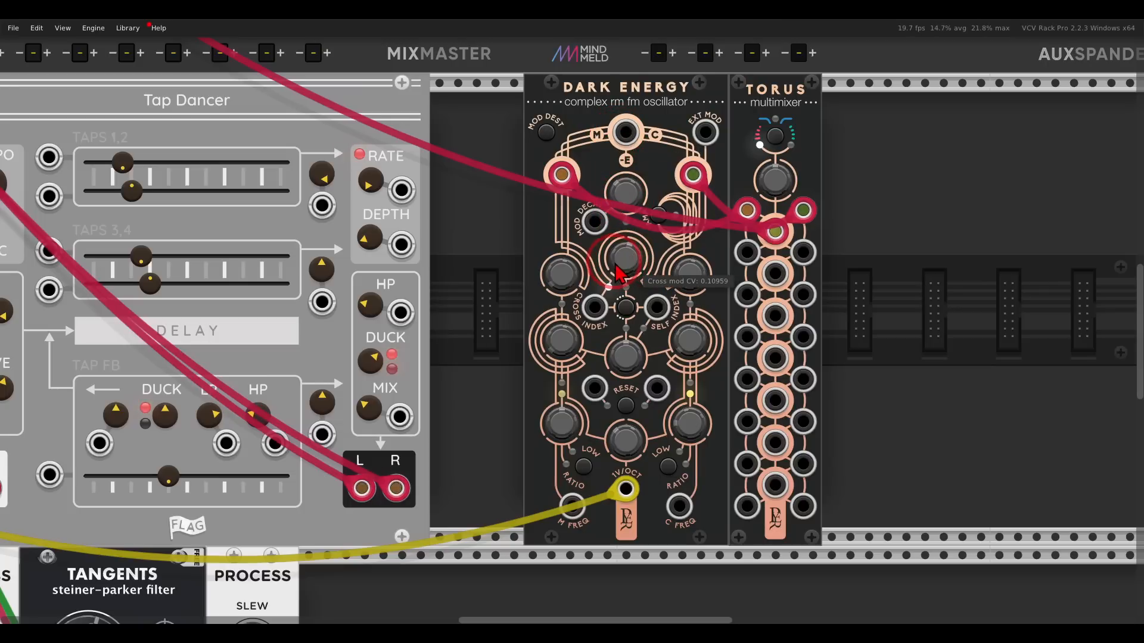
{"action": "mouse_move", "coordinate": [611, 194]}
{"action": "left_mouse_down"}
{"action": "mouse_move", "coordinate": [548, 216]}
{"action": "mouse_move", "coordinate": [587, 247]}
{"action": "mouse_move", "coordinate": [576, 294]}
{"action": "left_mouse_up"}
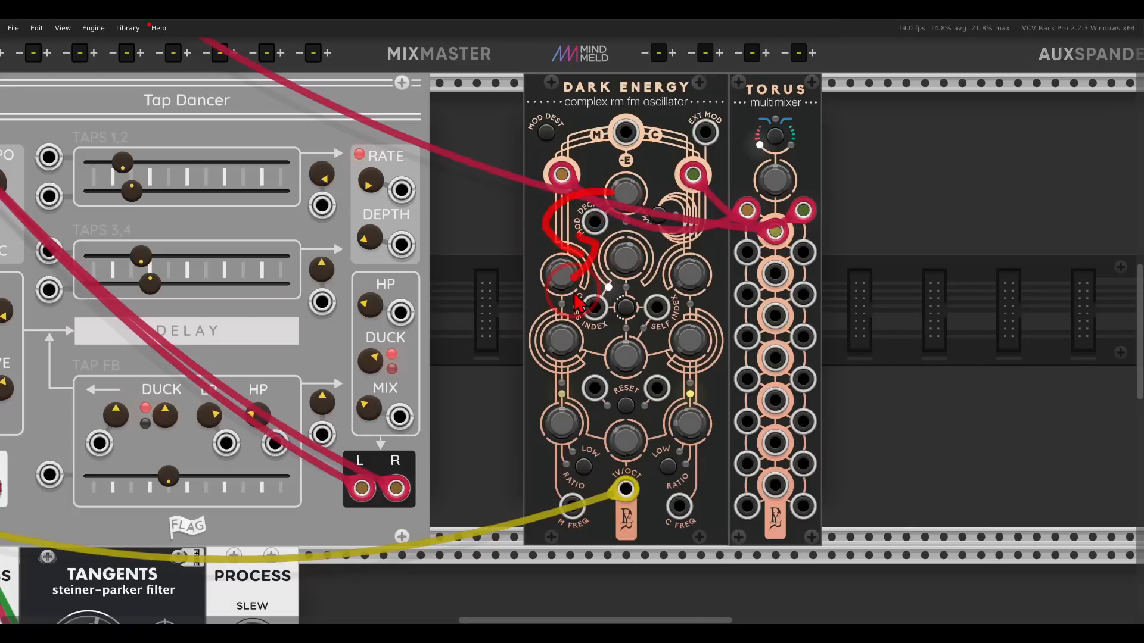
{"action": "key", "text": "Escape"}
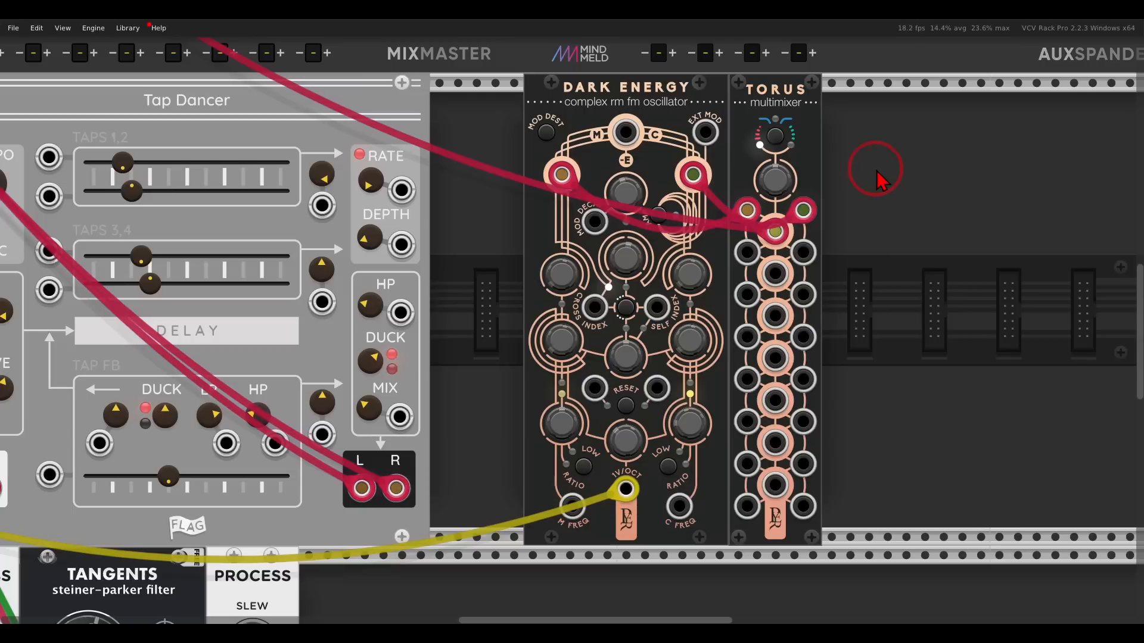
{"action": "mouse_move", "coordinate": [628, 276]}
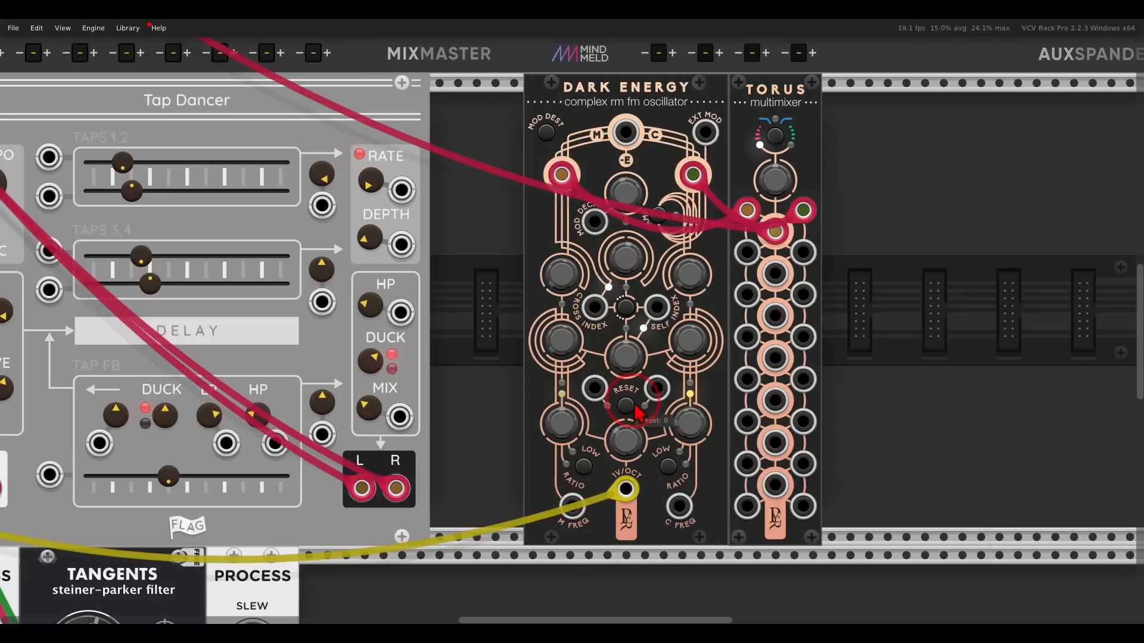
{"action": "mouse_move", "coordinate": [633, 373]}
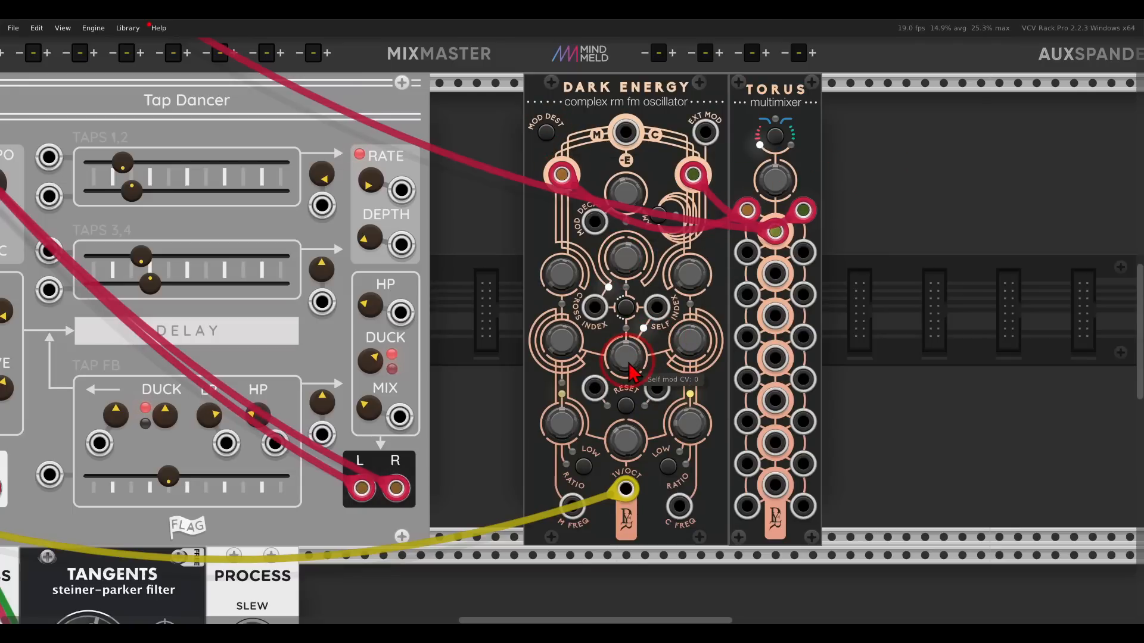
{"action": "left_click_drag", "start_coordinate": [620, 360], "coordinate": [640, 374]}
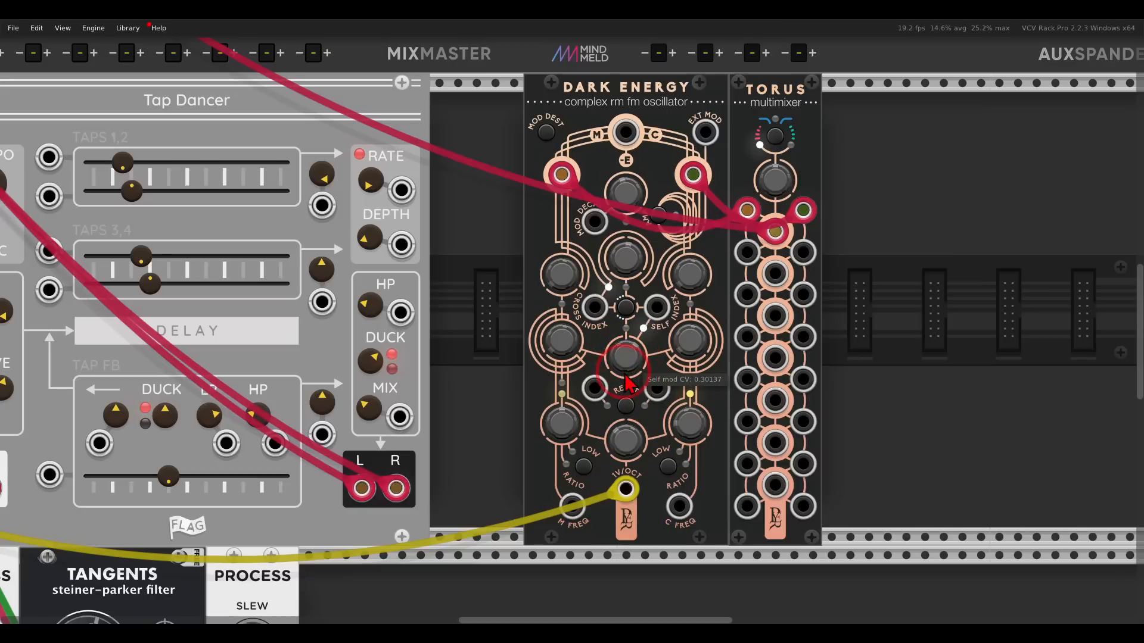
Add a Tangents filter beside Torus and patch Torus's Mix 1 output into its HP input.
{"action": "left_click", "coordinate": [898, 235]}
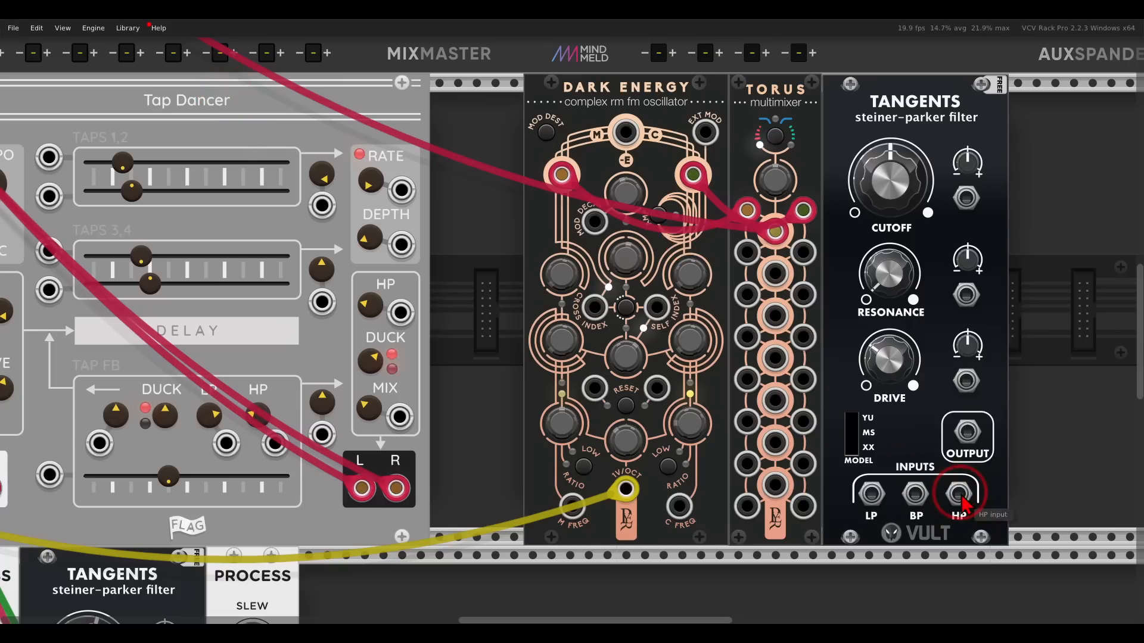
{"action": "left_click_drag", "start_coordinate": [960, 502], "coordinate": [774, 235]}
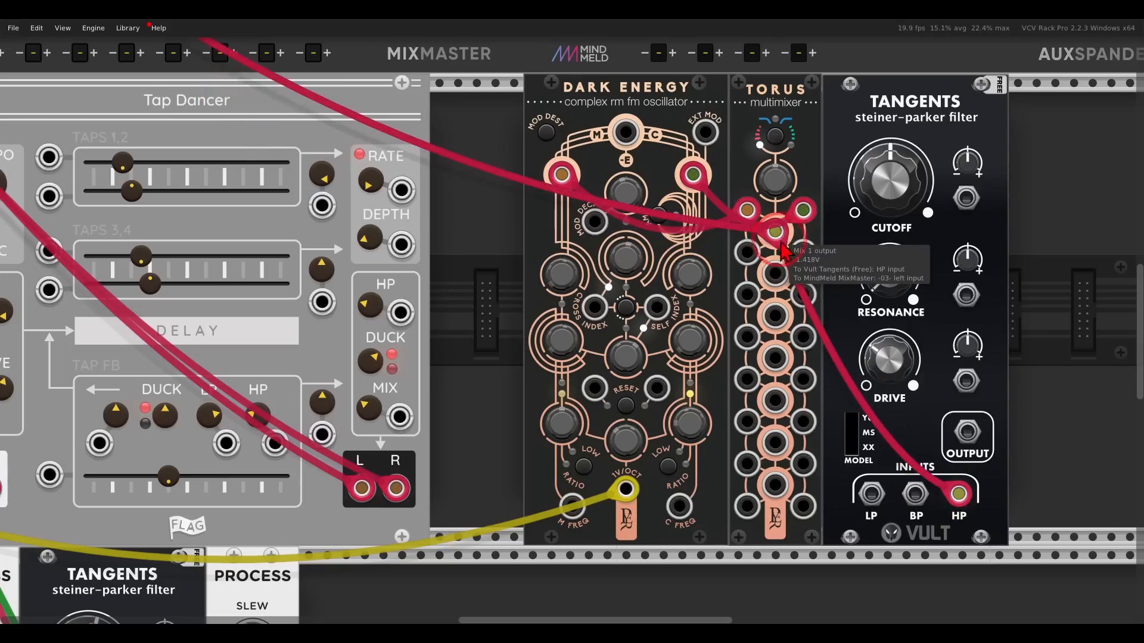
Feed the new Tangents's output into the IN input of an added VCV Delay, and raise the filter's cutoff.
{"action": "left_click_drag", "start_coordinate": [852, 260], "coordinate": [670, 254]}
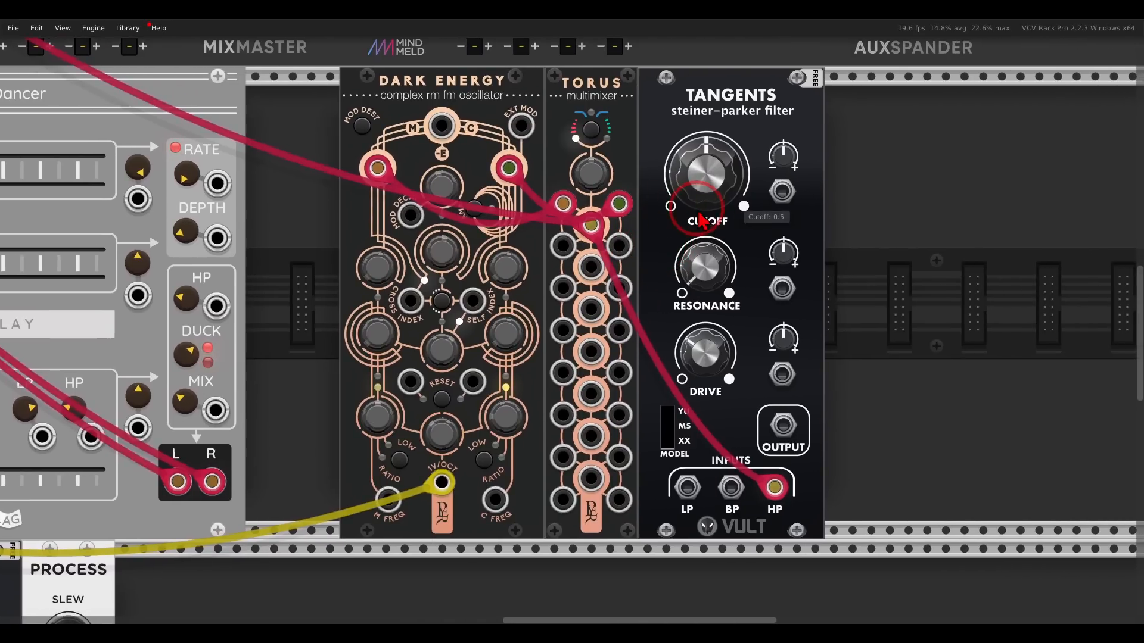
{"action": "scroll", "coordinate": [765, 230], "scroll_direction": "down", "scroll_amount": 1}
{"action": "left_click_drag", "start_coordinate": [767, 227], "coordinate": [674, 244]}
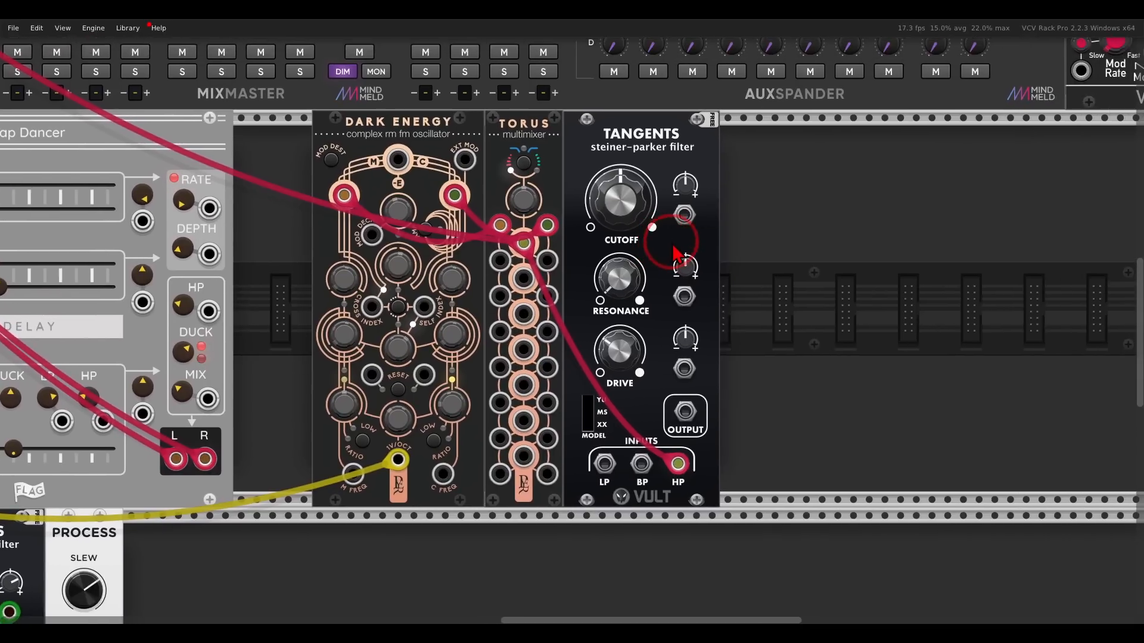
{"action": "right_click", "coordinate": [767, 264]}
{"action": "left_click", "coordinate": [313, 153]}
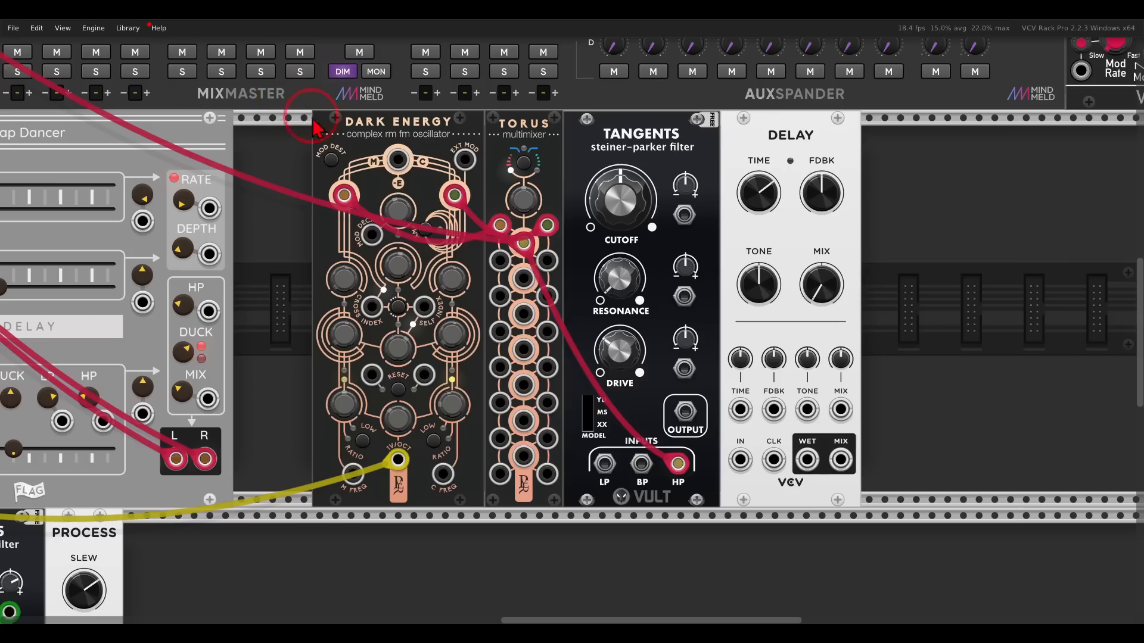
{"action": "left_click_drag", "start_coordinate": [693, 412], "coordinate": [740, 460]}
{"action": "mouse_move", "coordinate": [621, 212]}
{"action": "left_mouse_down"}
{"action": "mouse_move", "coordinate": [601, 175]}
{"action": "mouse_move", "coordinate": [663, 199]}
{"action": "mouse_move", "coordinate": [656, 216]}
{"action": "left_mouse_up"}
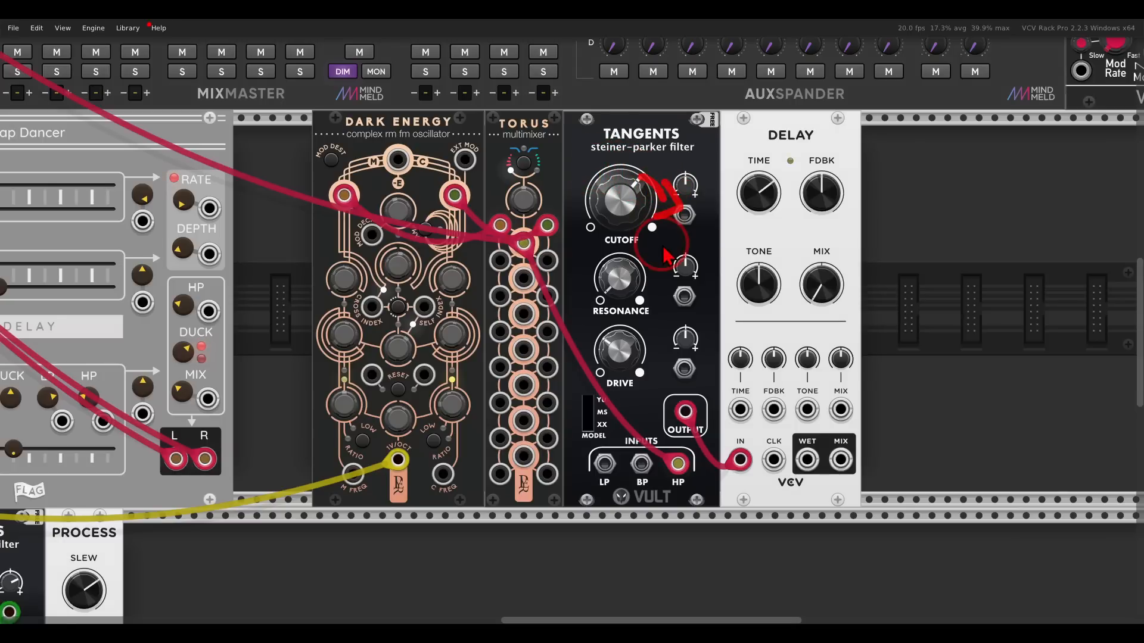
Patch the Delay's wet output into mixer track 4's left input and set that track's Verb send to about -15.5 dB.
{"action": "left_click", "coordinate": [802, 460]}
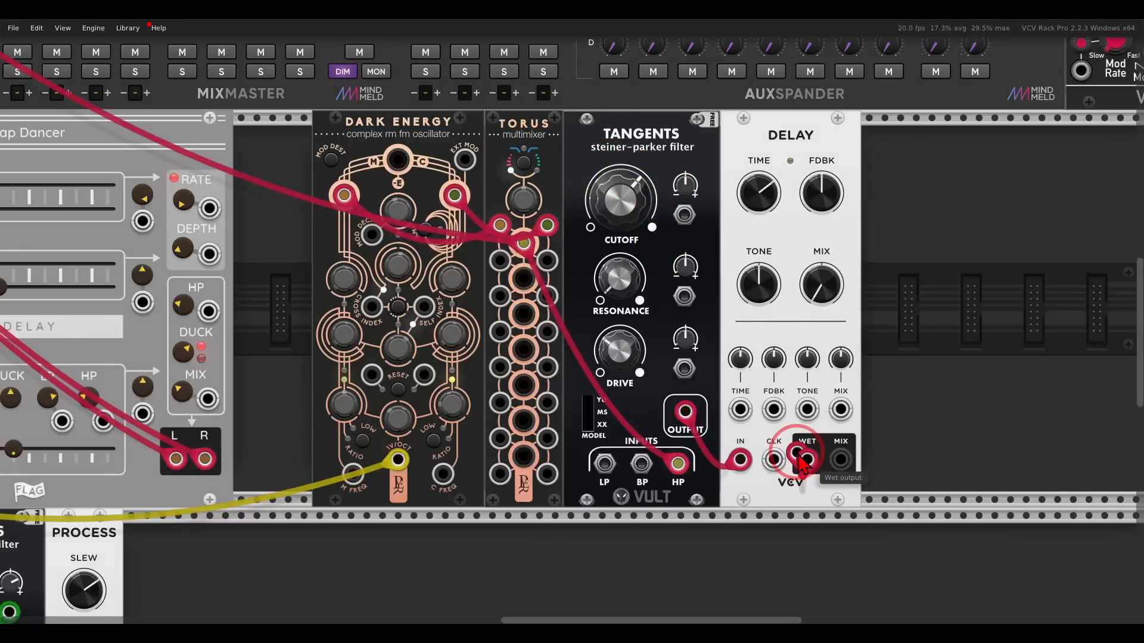
{"action": "left_click_drag", "start_coordinate": [801, 461], "coordinate": [180, 79]}
{"action": "left_click_drag", "start_coordinate": [858, 213], "coordinate": [420, 227]}
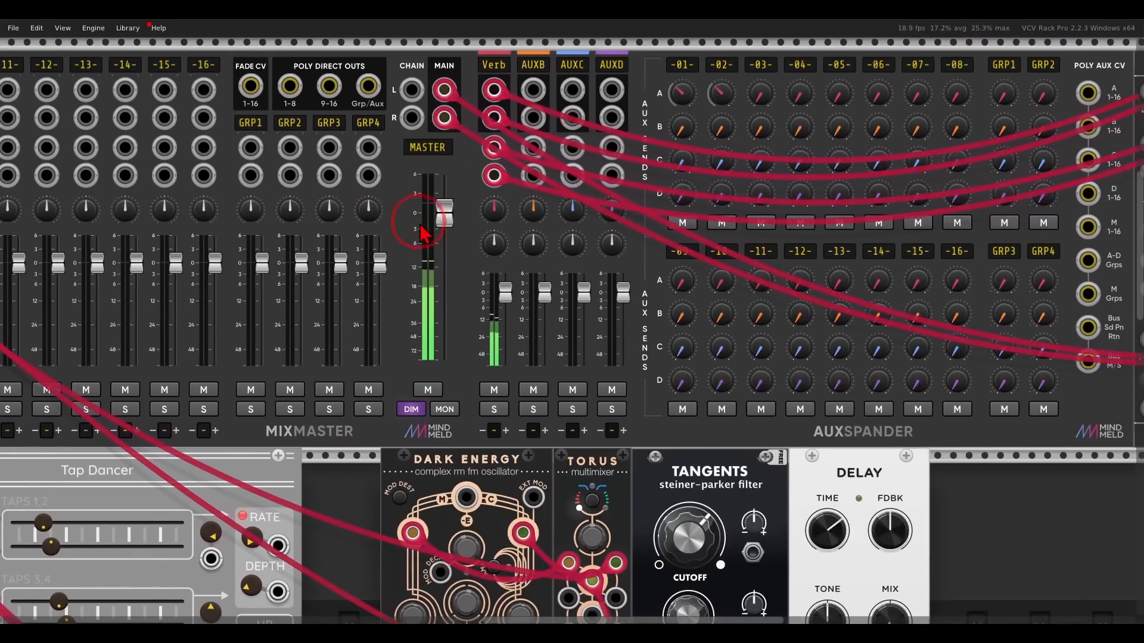
{"action": "left_click_drag", "start_coordinate": [798, 94], "coordinate": [756, 24]}
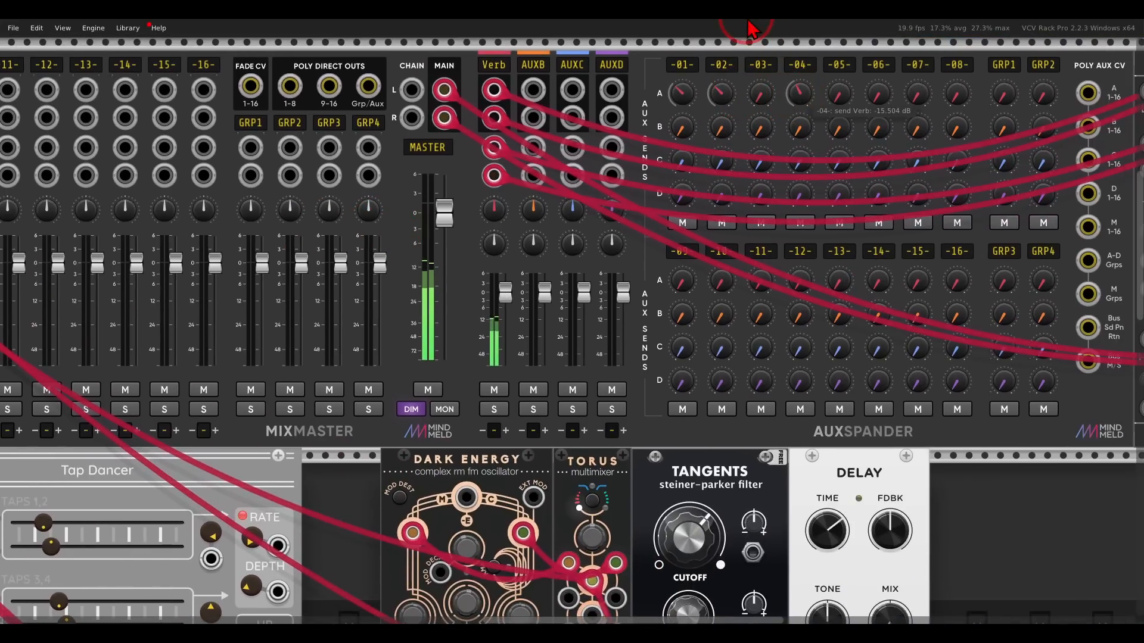
Set the Delay's feedback to about 94% and shorten its delay time slightly.
{"action": "left_click_drag", "start_coordinate": [855, 434], "coordinate": [784, 124]}
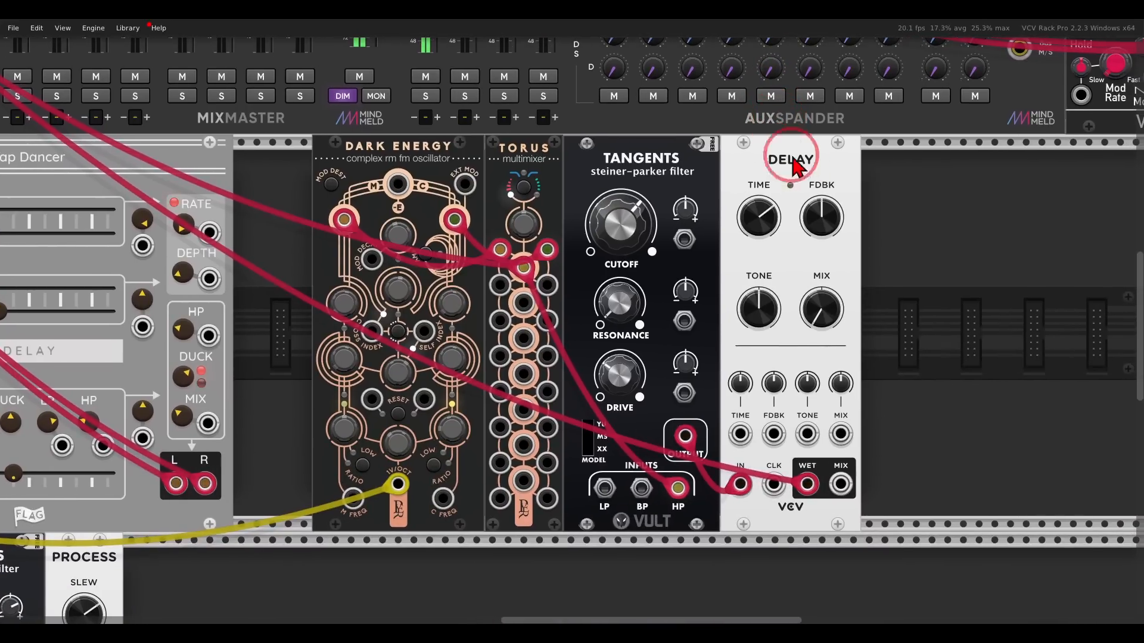
{"action": "left_click_drag", "start_coordinate": [817, 226], "coordinate": [791, 138]}
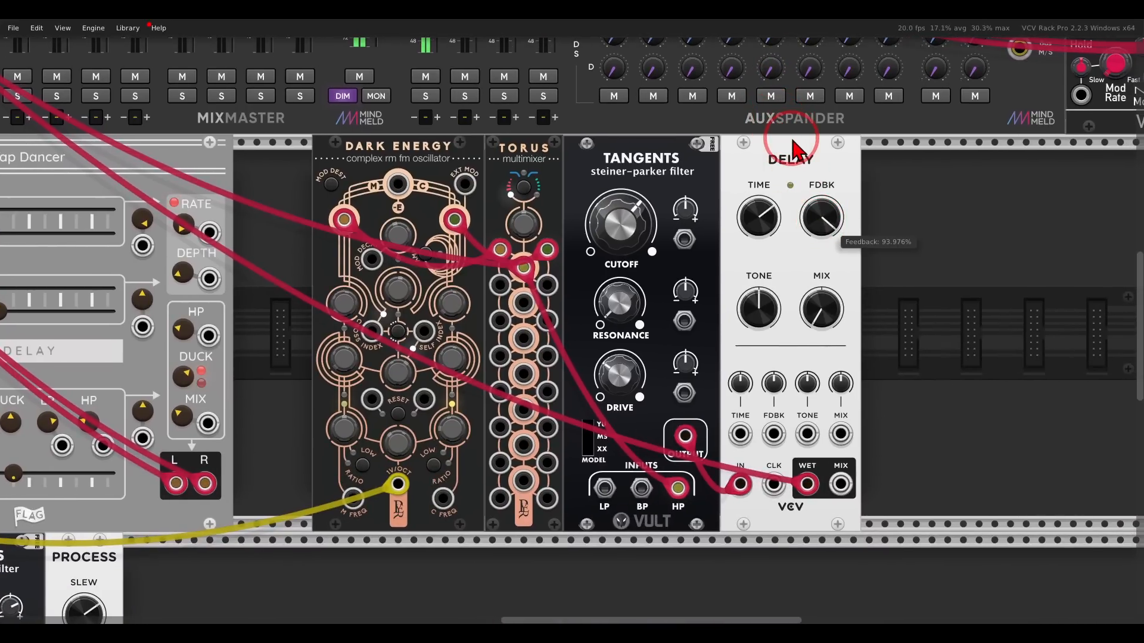
{"action": "left_click_drag", "start_coordinate": [770, 211], "coordinate": [760, 221]}
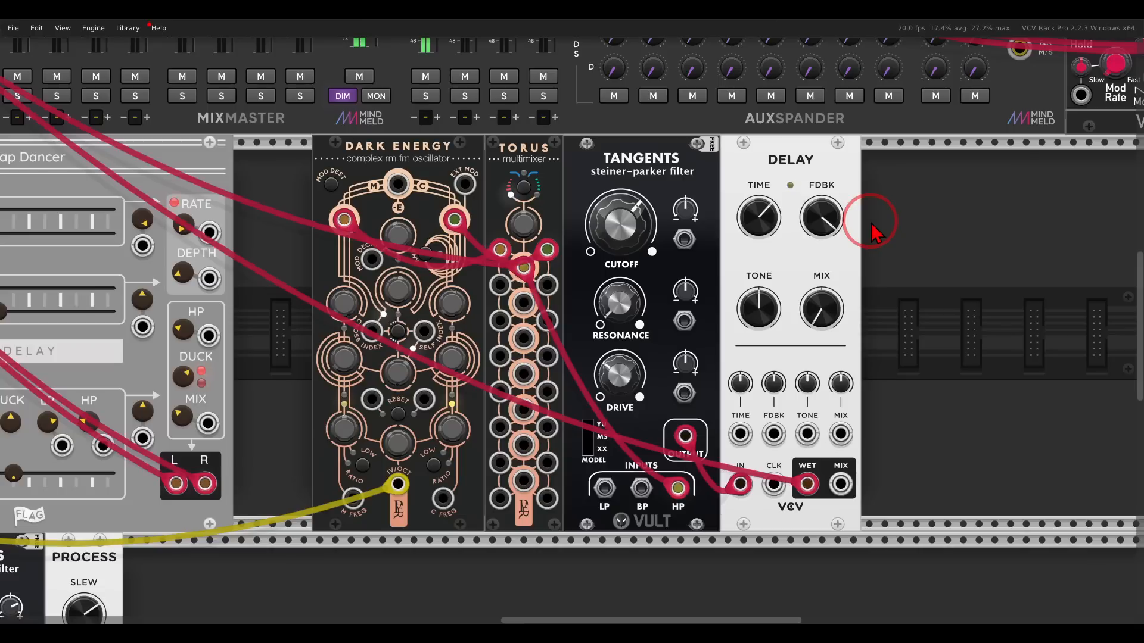
{"action": "mouse_move", "coordinate": [824, 225]}
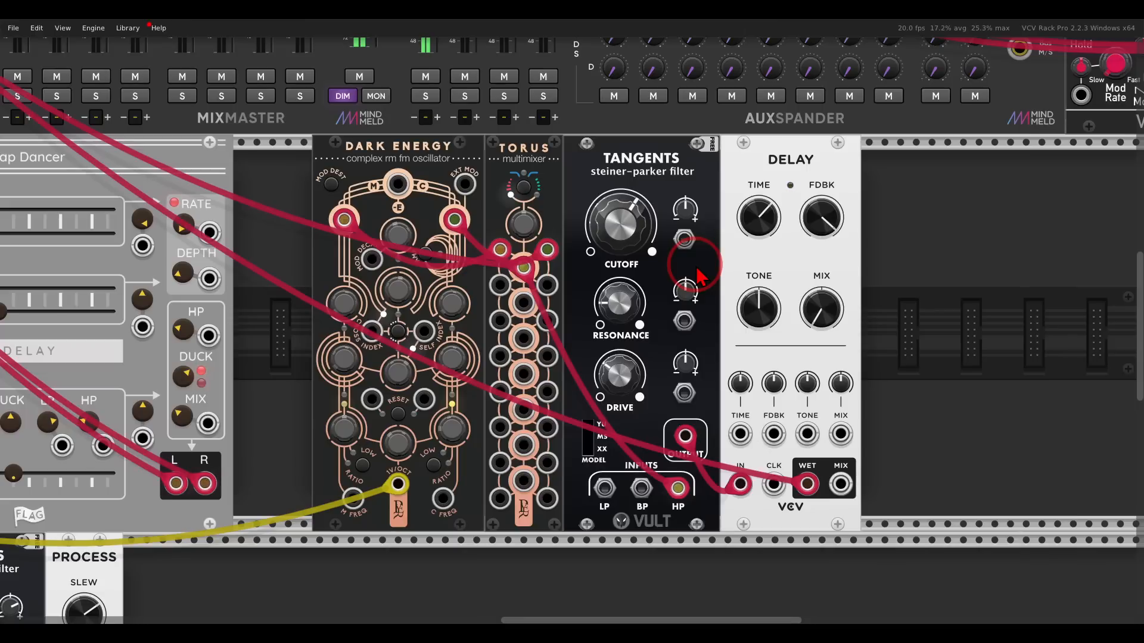
Add a Bogaudio LLFO beside the Delay and patch its output into mixer track 4's pan input.
{"action": "right_click", "coordinate": [978, 313]}
{"action": "left_click_drag", "start_coordinate": [349, 96], "coordinate": [887, 250]}
{"action": "left_click_drag", "start_coordinate": [884, 474], "coordinate": [257, 244]}
{"action": "scroll", "coordinate": [874, 465], "scroll_direction": "left", "scroll_amount": 20}
{"action": "scroll", "coordinate": [874, 465], "scroll_direction": "up", "scroll_amount": 13}
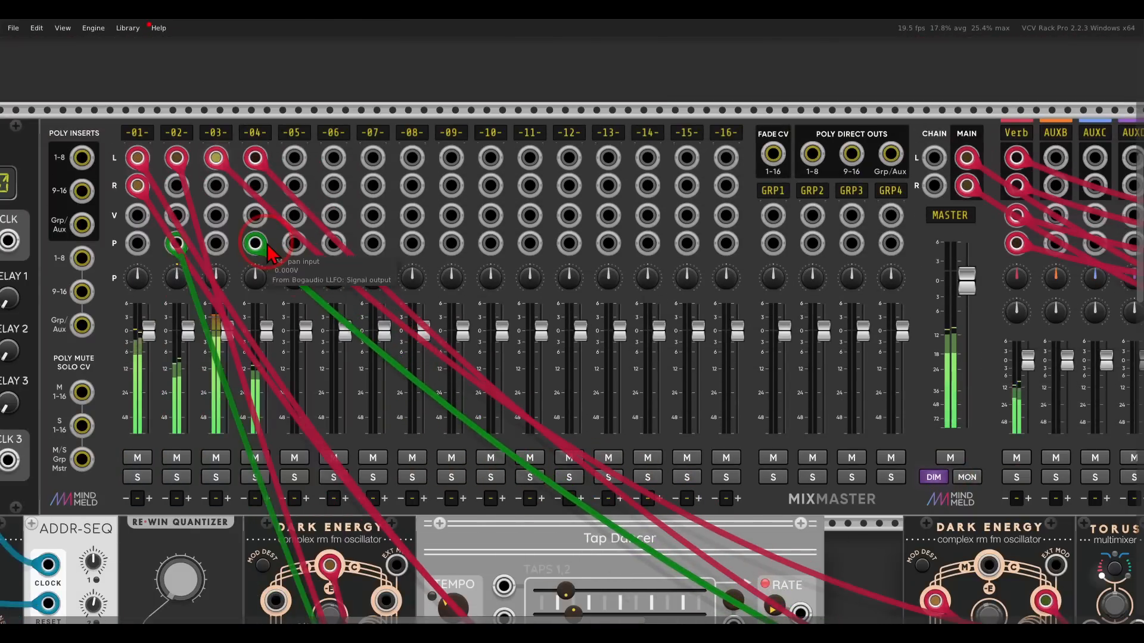
Adjust the LLFO's slow-mode frequency.
{"action": "scroll", "coordinate": [452, 411], "scroll_direction": "right", "scroll_amount": 17}
{"action": "scroll", "coordinate": [453, 411], "scroll_direction": "down", "scroll_amount": 9}
{"action": "scroll", "coordinate": [772, 417], "scroll_direction": "right", "scroll_amount": 4}
{"action": "scroll", "coordinate": [772, 417], "scroll_direction": "down", "scroll_amount": 4}
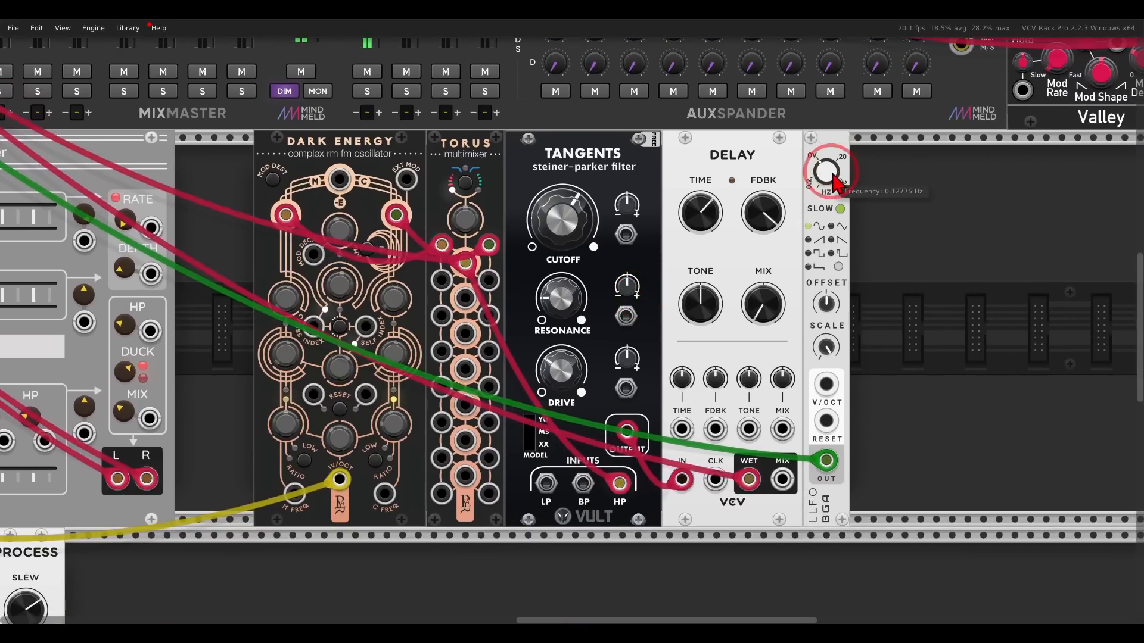
{"action": "left_click_drag", "start_coordinate": [826, 169], "coordinate": [820, 132]}
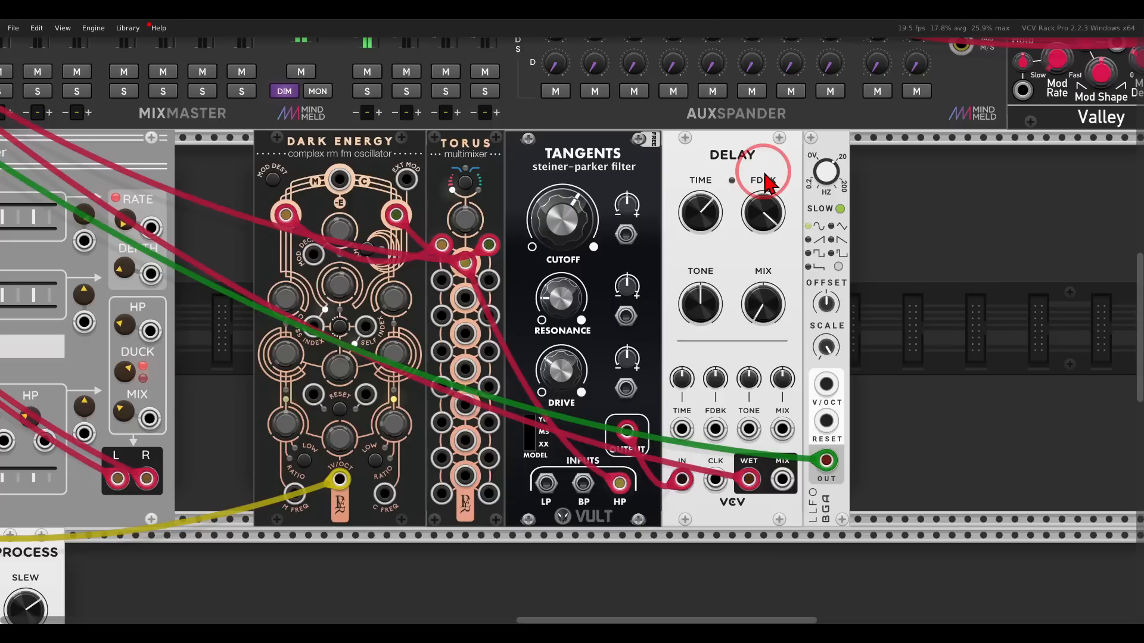
Add a Blackholes module in the lower row, leaving a gap after the second Process module.
{"action": "scroll", "coordinate": [694, 277], "scroll_direction": "down", "scroll_amount": 3}
{"action": "left_click_drag", "start_coordinate": [596, 416], "coordinate": [772, 291]}
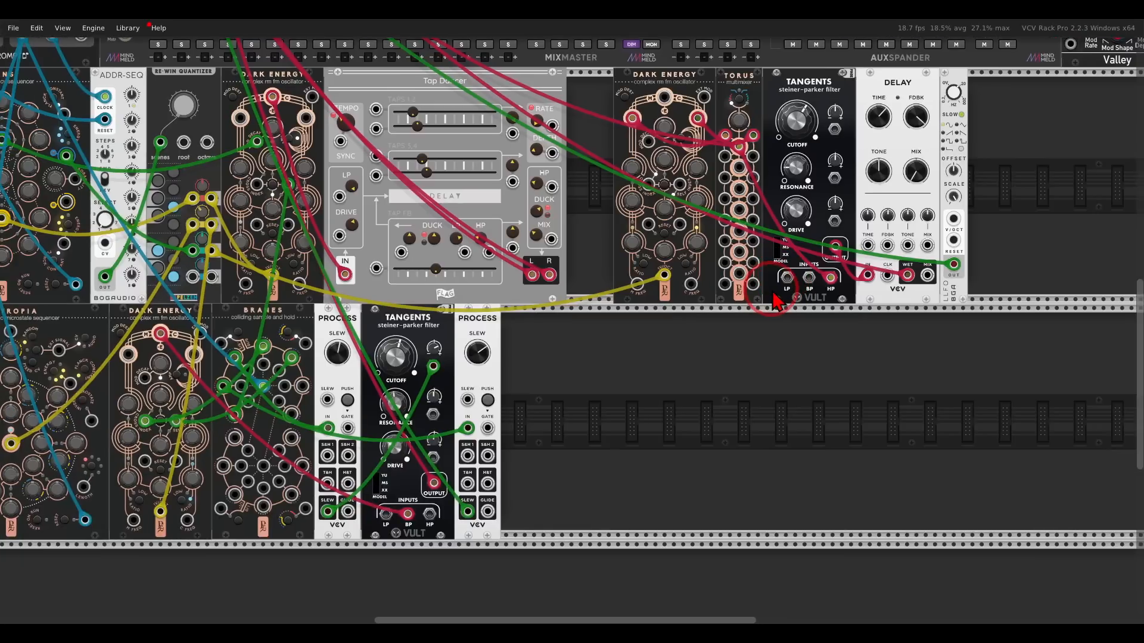
{"action": "left_click_drag", "start_coordinate": [723, 332], "coordinate": [723, 372]}
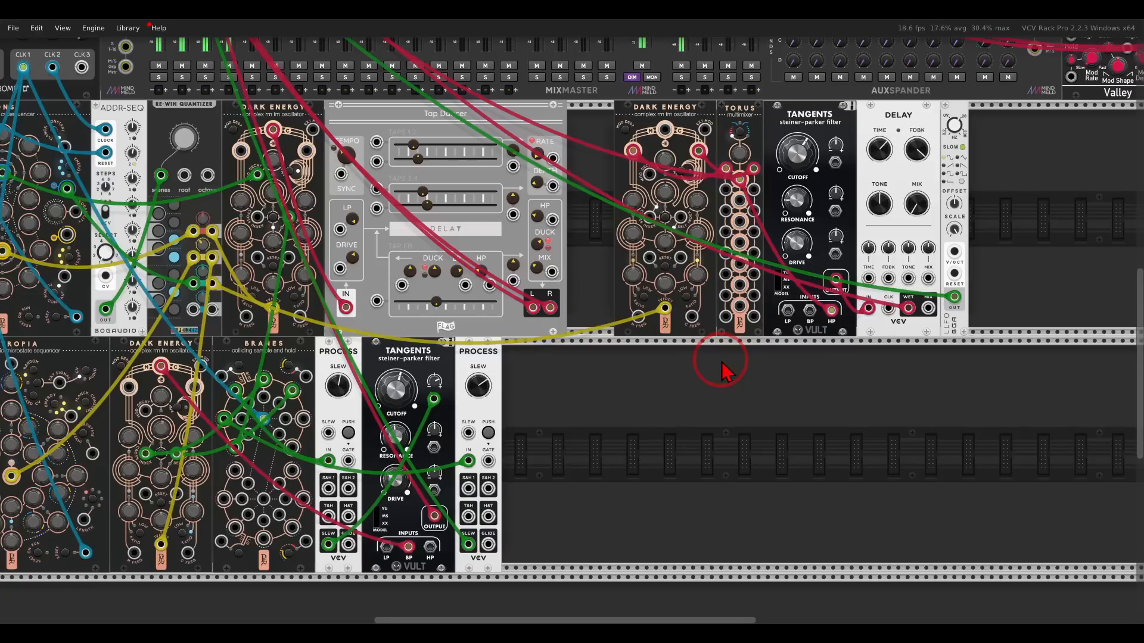
{"action": "left_click_drag", "start_coordinate": [793, 454], "coordinate": [747, 359]}
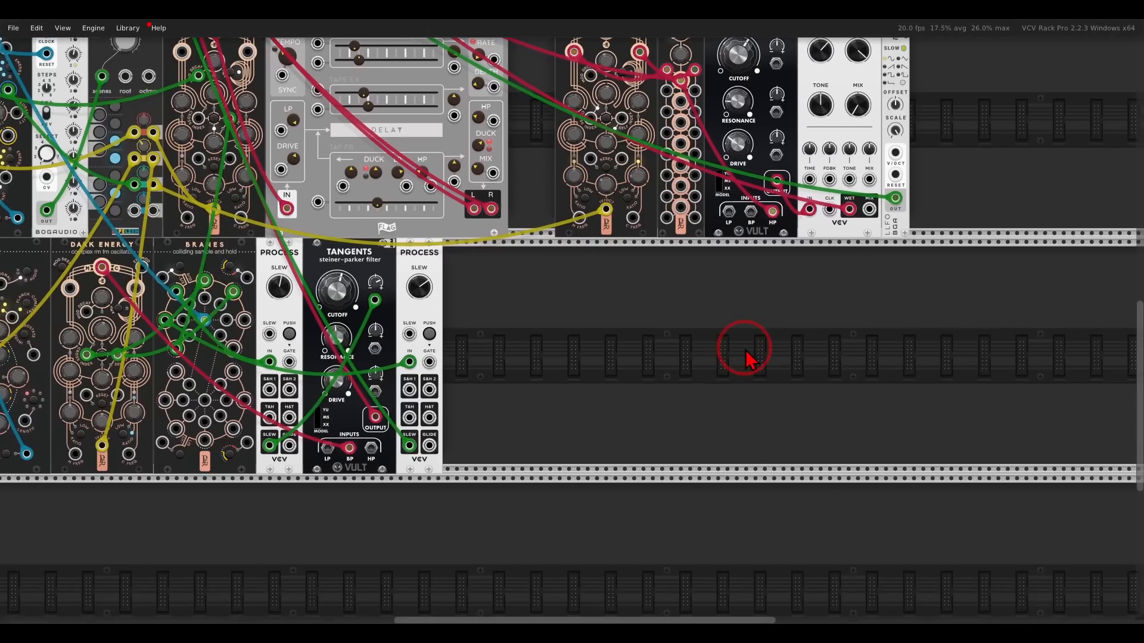
{"action": "right_click", "coordinate": [721, 334]}
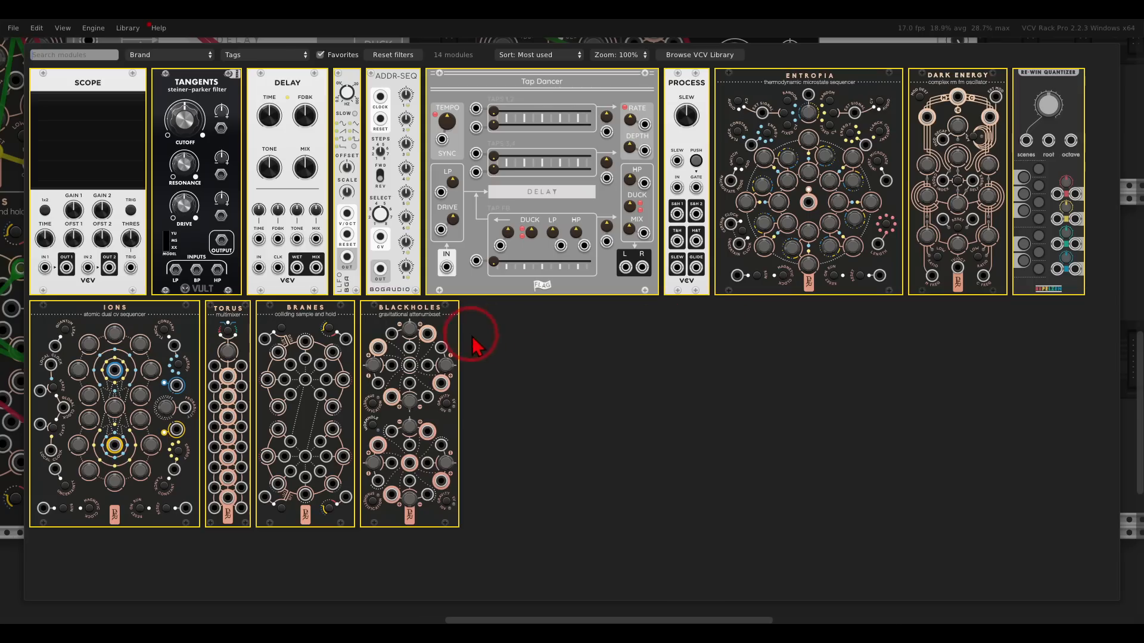
{"action": "left_click_drag", "start_coordinate": [454, 346], "coordinate": [681, 345]}
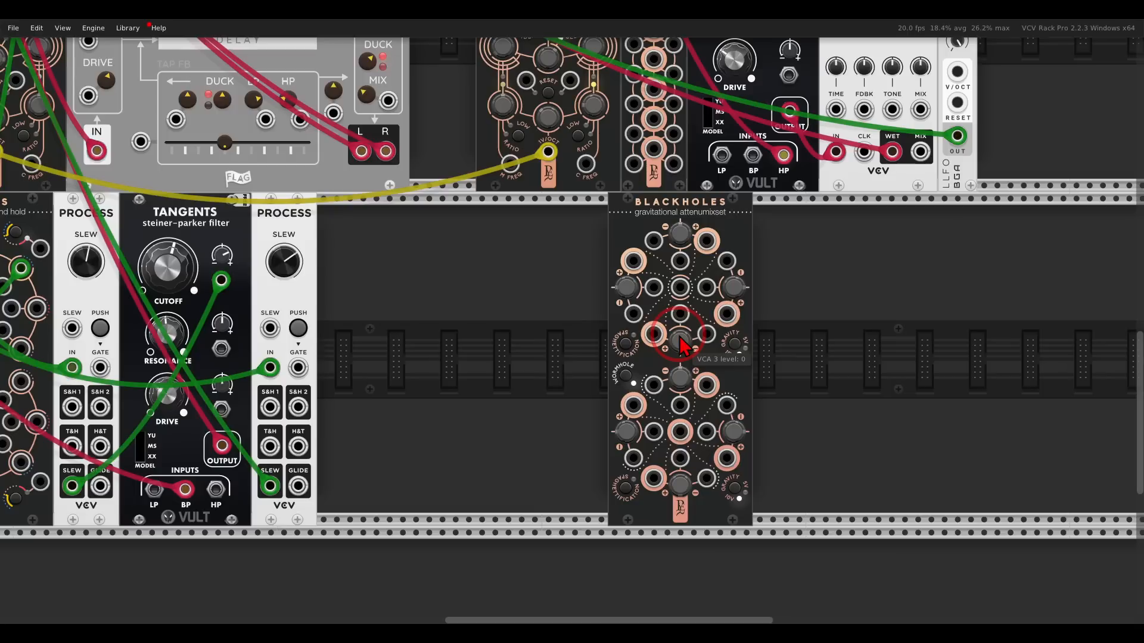
Patch Branes's bottom-centre output into Blackholes's uppermost input, and Blackholes's uppermost output into mixer track 5's left input.
{"action": "left_click_drag", "start_coordinate": [419, 362], "coordinate": [694, 344]}
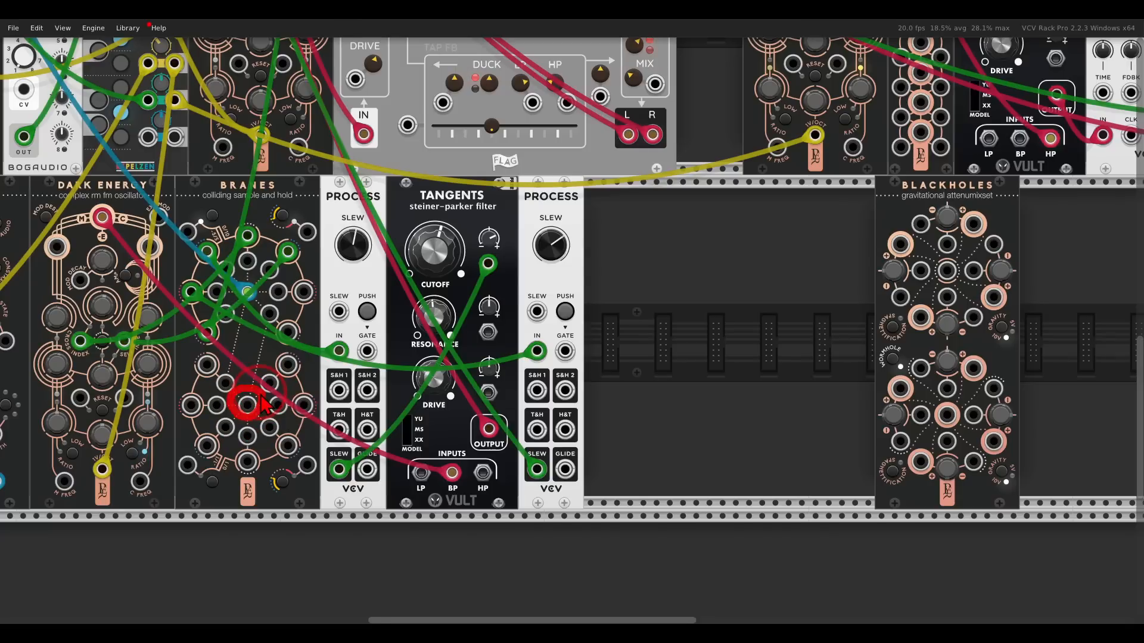
{"action": "left_click_drag", "start_coordinate": [263, 405], "coordinate": [795, 302]}
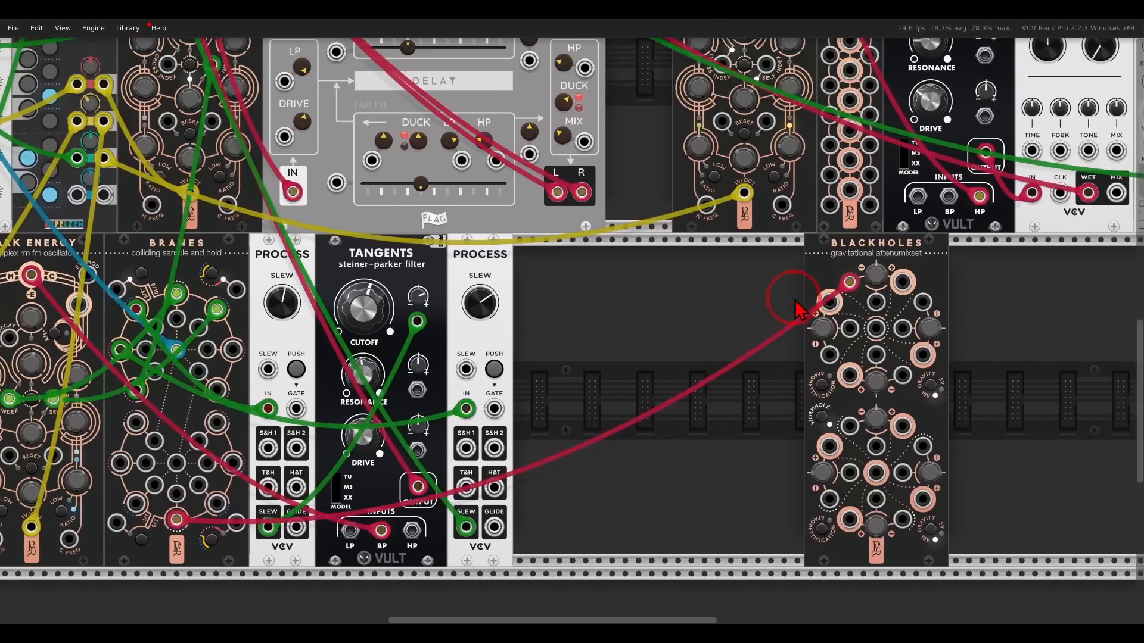
{"action": "scroll", "coordinate": [794, 300], "scroll_direction": "down", "scroll_amount": 1}
{"action": "left_click_drag", "start_coordinate": [885, 287], "coordinate": [433, 91]}
{"action": "scroll", "coordinate": [715, 310], "scroll_direction": "left", "scroll_amount": 6}
{"action": "scroll", "coordinate": [701, 306], "scroll_direction": "up", "scroll_amount": 13}
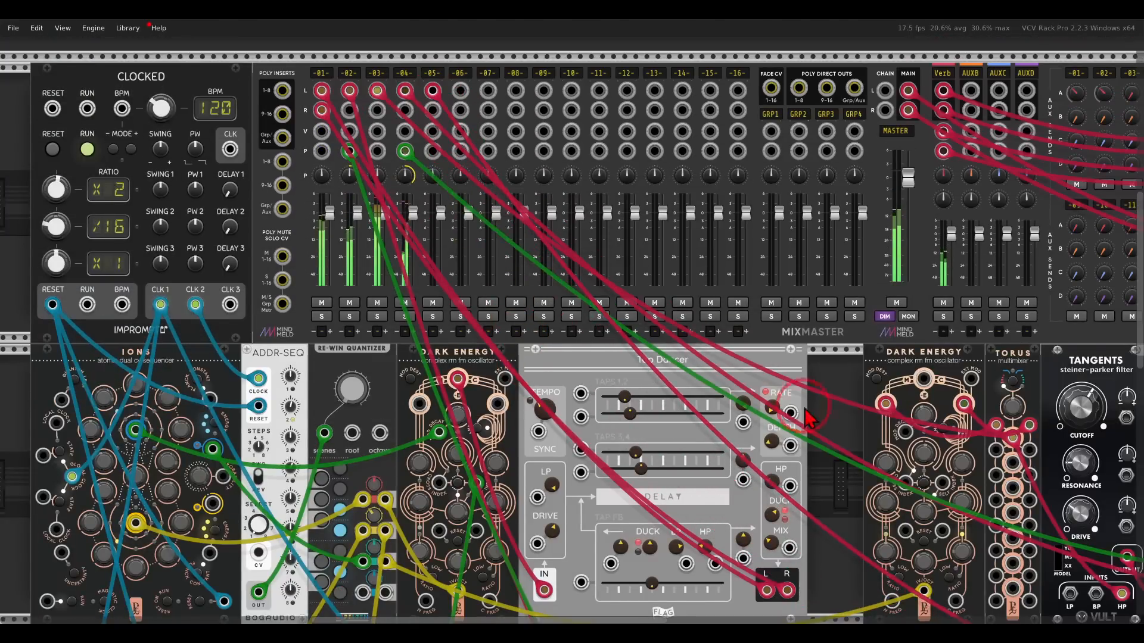
Move Blackholes farther along the lower row and add a fourth Dark Energy between it and the second Process.
{"action": "scroll", "coordinate": [808, 417], "scroll_direction": "down", "scroll_amount": 13}
{"action": "scroll", "coordinate": [808, 417], "scroll_direction": "right", "scroll_amount": 10}
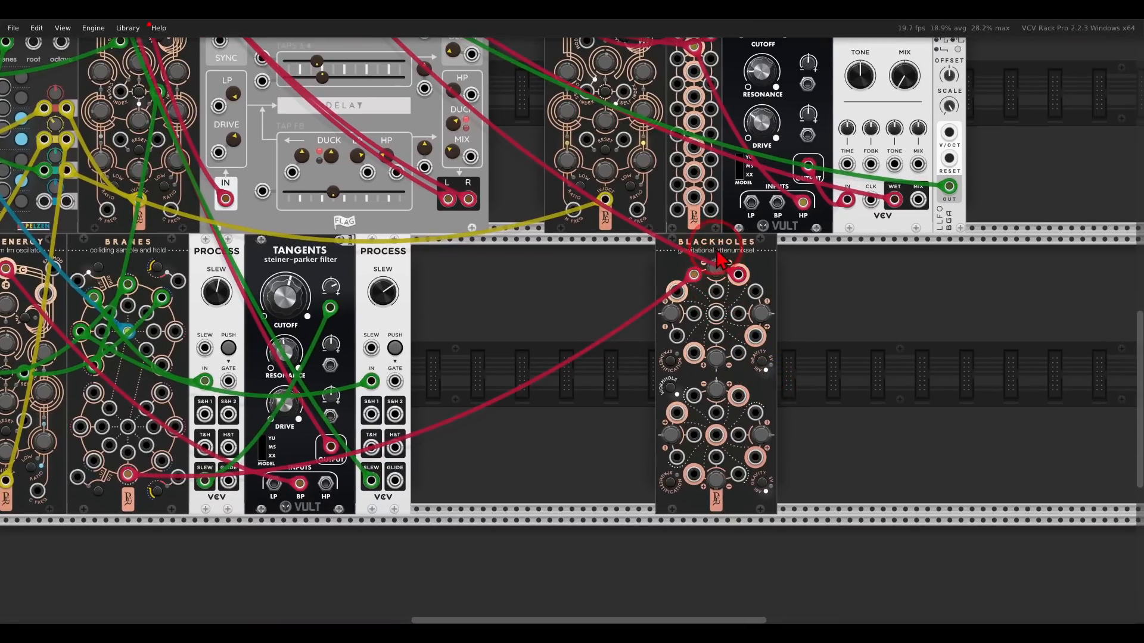
{"action": "left_click_drag", "start_coordinate": [718, 257], "coordinate": [652, 257]}
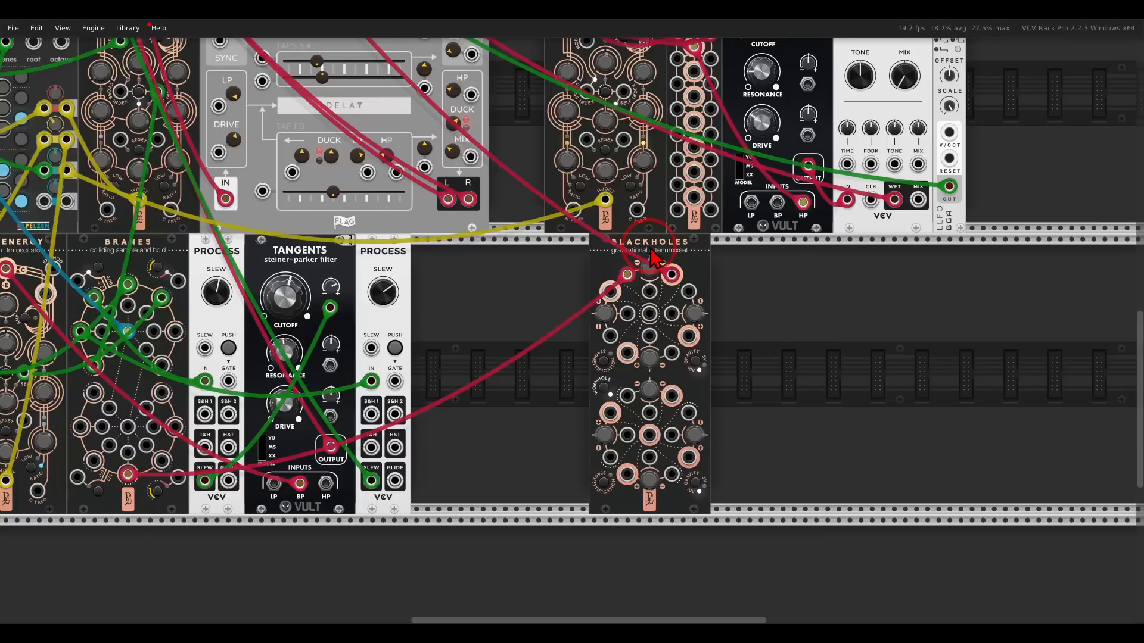
{"action": "left_click_drag", "start_coordinate": [652, 257], "coordinate": [752, 262]}
{"action": "right_click", "coordinate": [615, 319]}
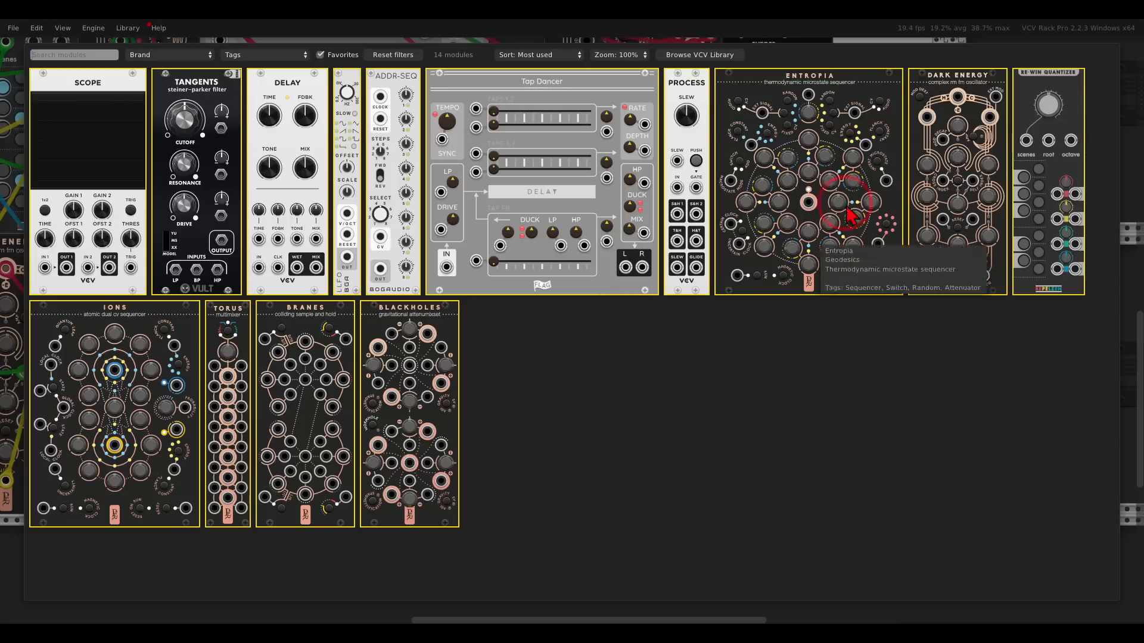
{"action": "left_click_drag", "start_coordinate": [944, 105], "coordinate": [583, 340]}
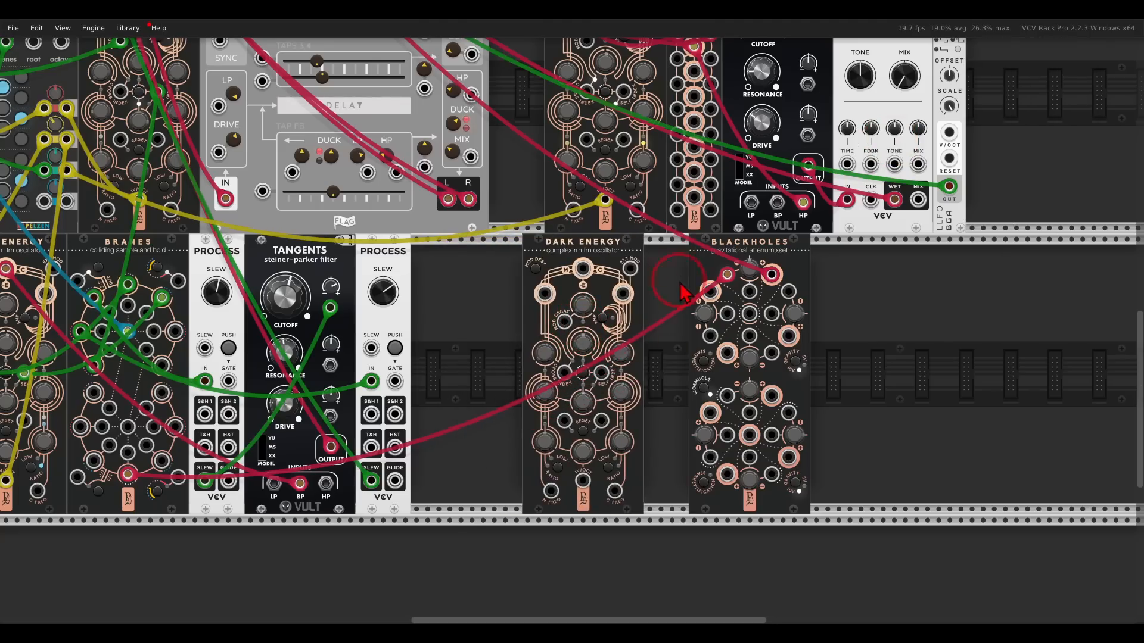
Patch the fourth Dark Energy's Energy output into Blackholes's VCA 1 level CV input.
{"action": "scroll", "coordinate": [649, 460], "scroll_direction": "up", "scroll_amount": 4}
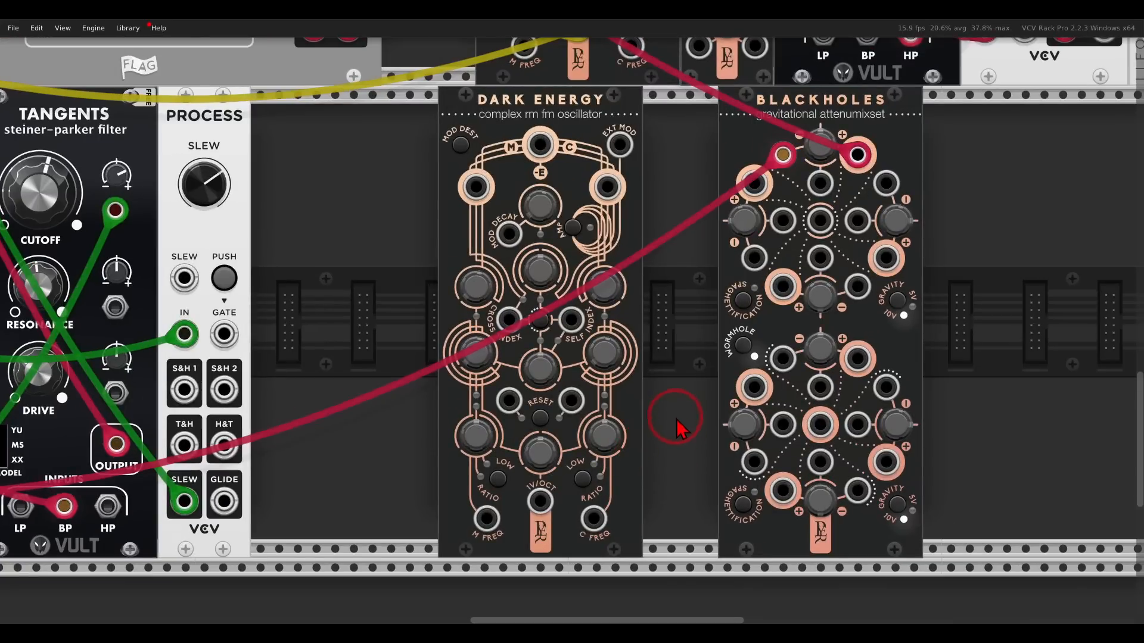
{"action": "left_click_drag", "start_coordinate": [676, 419], "coordinate": [699, 429]}
{"action": "left_click_drag", "start_coordinate": [567, 159], "coordinate": [845, 191]}
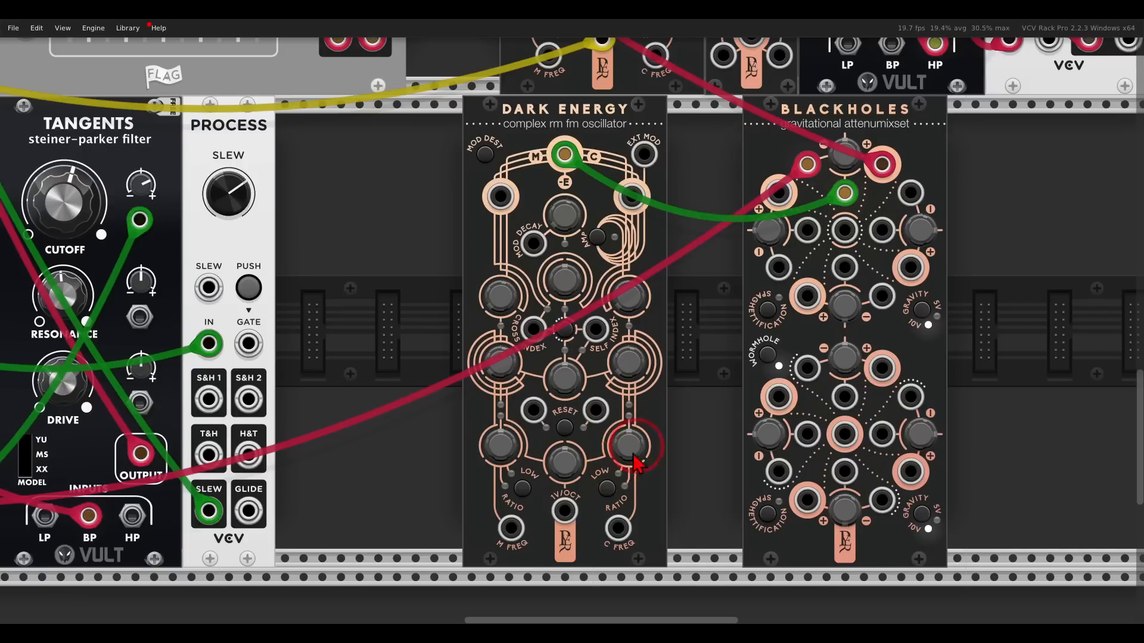
Switch both the M and C oscillators of the fourth Dark Energy to LOW frequency mode.
{"action": "left_click_drag", "start_coordinate": [633, 454], "coordinate": [685, 383]}
{"action": "scroll", "coordinate": [645, 449], "scroll_direction": "up", "scroll_amount": 1}
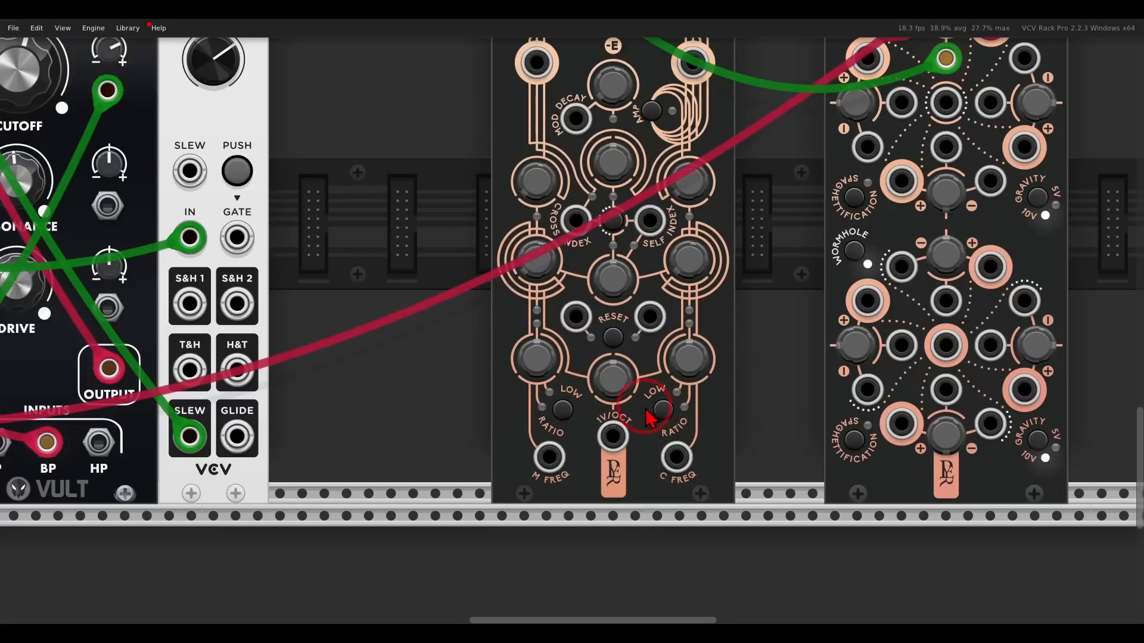
{"action": "left_click", "coordinate": [666, 412]}
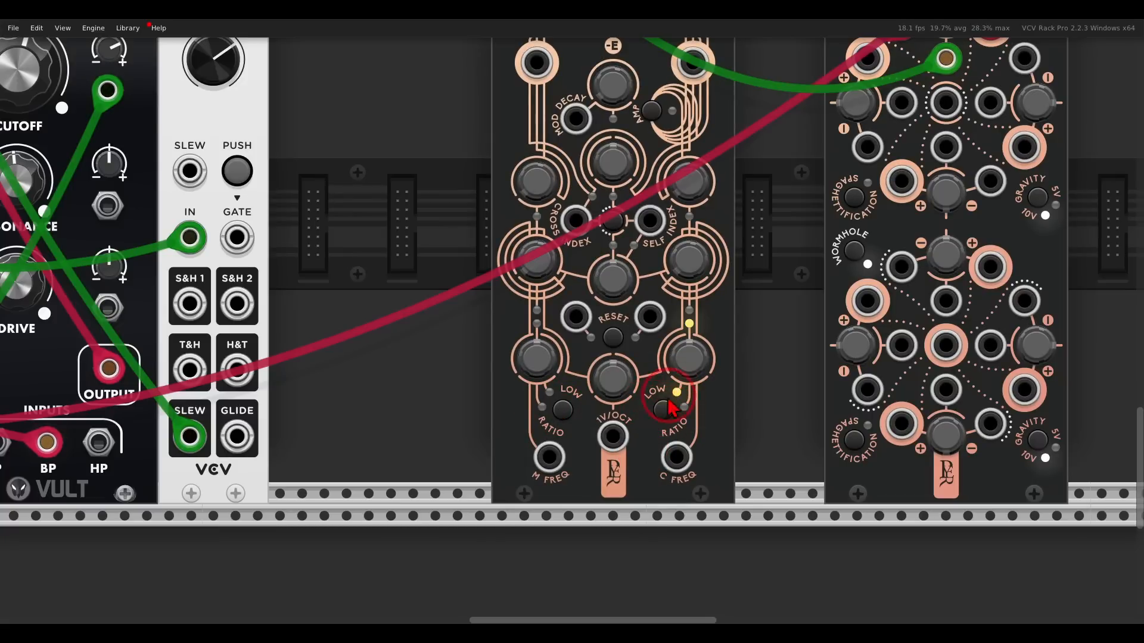
{"action": "left_click", "coordinate": [561, 413]}
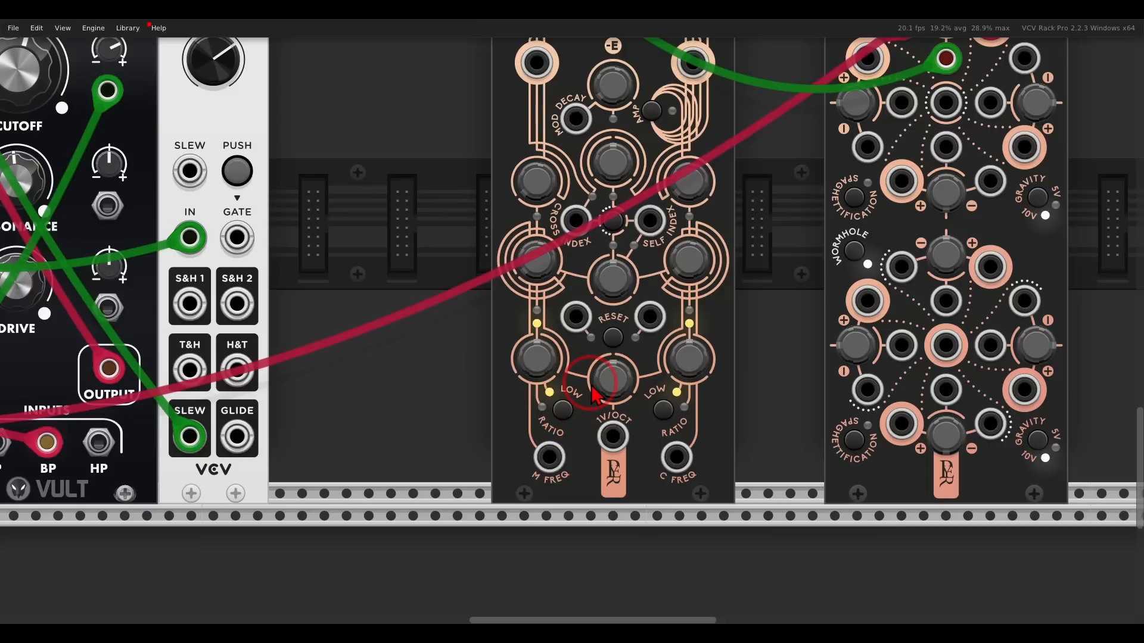
{"action": "scroll", "coordinate": [685, 337], "scroll_direction": "down", "scroll_amount": 5}
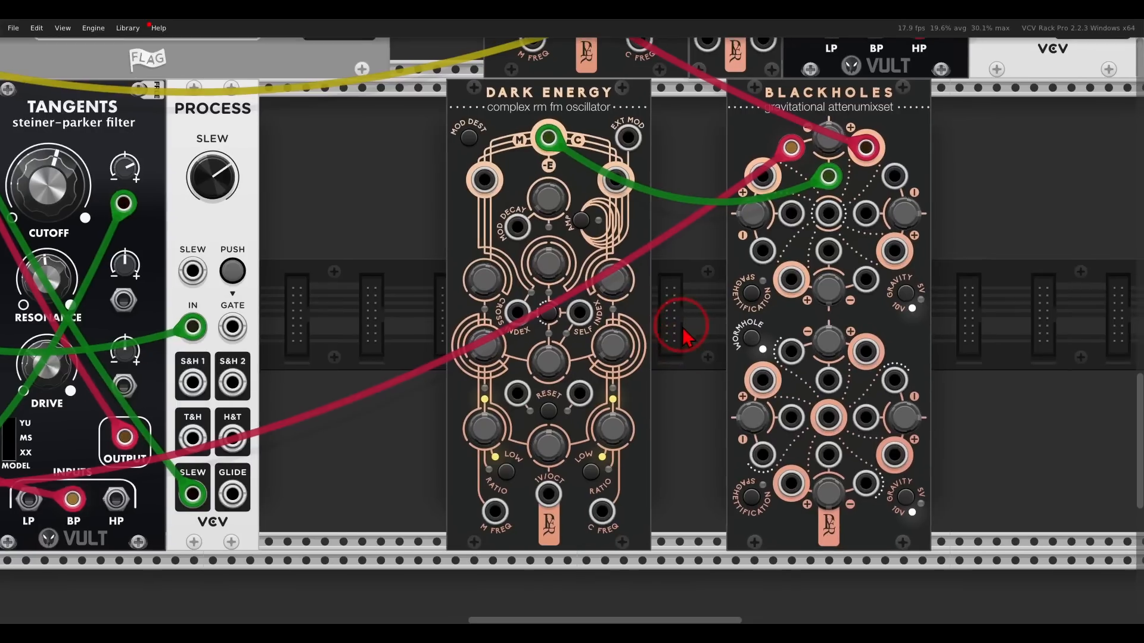
Set the gravity of the upper Blackholes section to 5V.
{"action": "left_click_drag", "start_coordinate": [683, 327], "coordinate": [678, 332]}
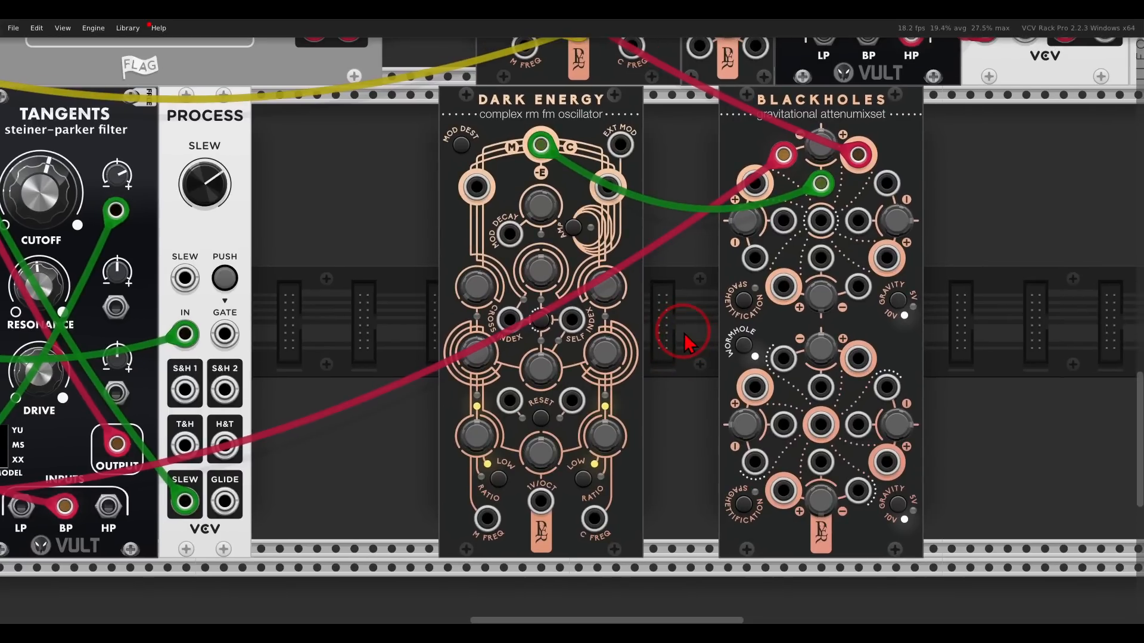
{"action": "mouse_move", "coordinate": [928, 278]}
{"action": "left_mouse_down"}
{"action": "mouse_move", "coordinate": [896, 267]}
{"action": "mouse_move", "coordinate": [878, 332]}
{"action": "mouse_move", "coordinate": [930, 284]}
{"action": "left_mouse_up"}
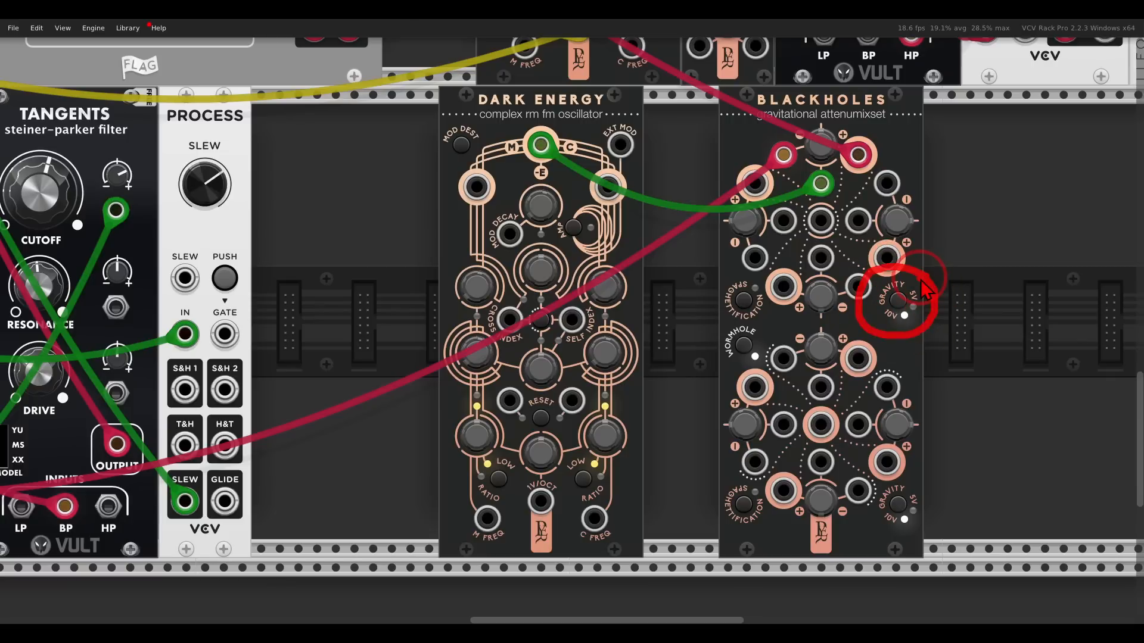
{"action": "key", "text": "Escape"}
{"action": "left_click", "coordinate": [901, 296]}
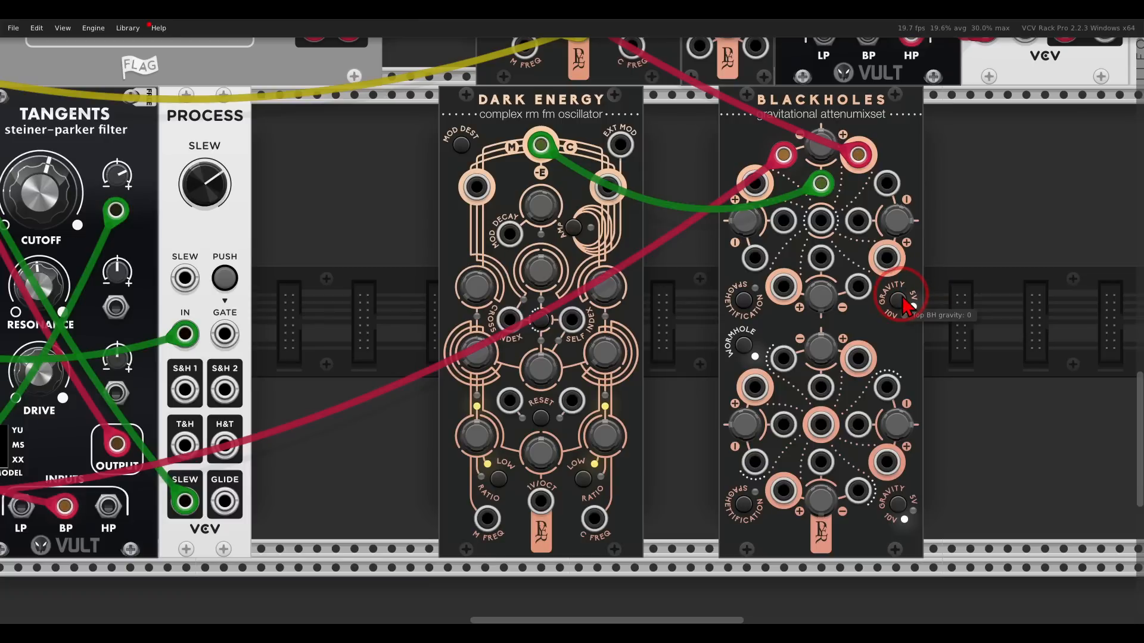
Add a Scope beside Blackholes, feed its IN 1 from the fourth Dark Energy's Energy output, and lengthen its time span.
{"action": "left_click_drag", "start_coordinate": [937, 296], "coordinate": [714, 300]}
{"action": "right_click", "coordinate": [714, 301]}
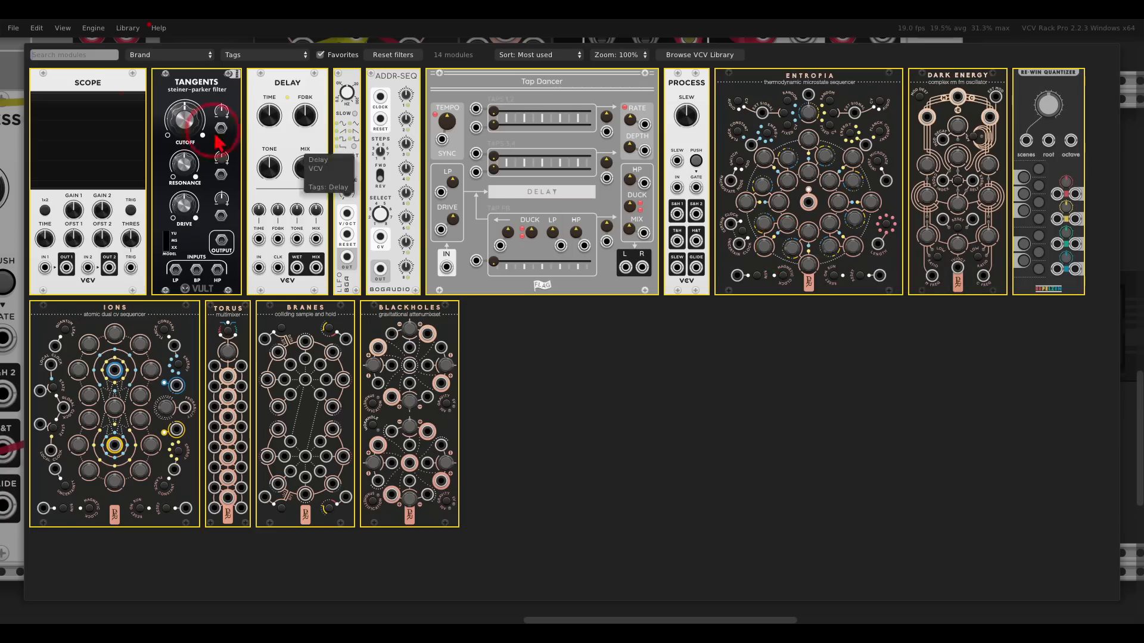
{"action": "left_click", "coordinate": [74, 100]}
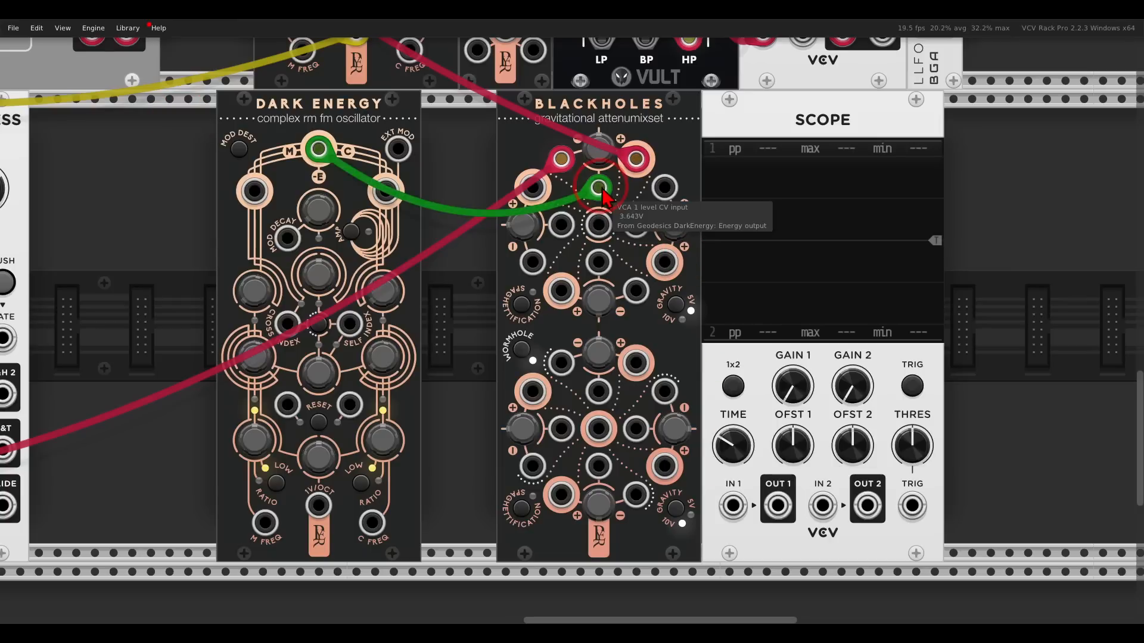
{"action": "left_click_drag", "start_coordinate": [602, 194], "coordinate": [732, 506]}
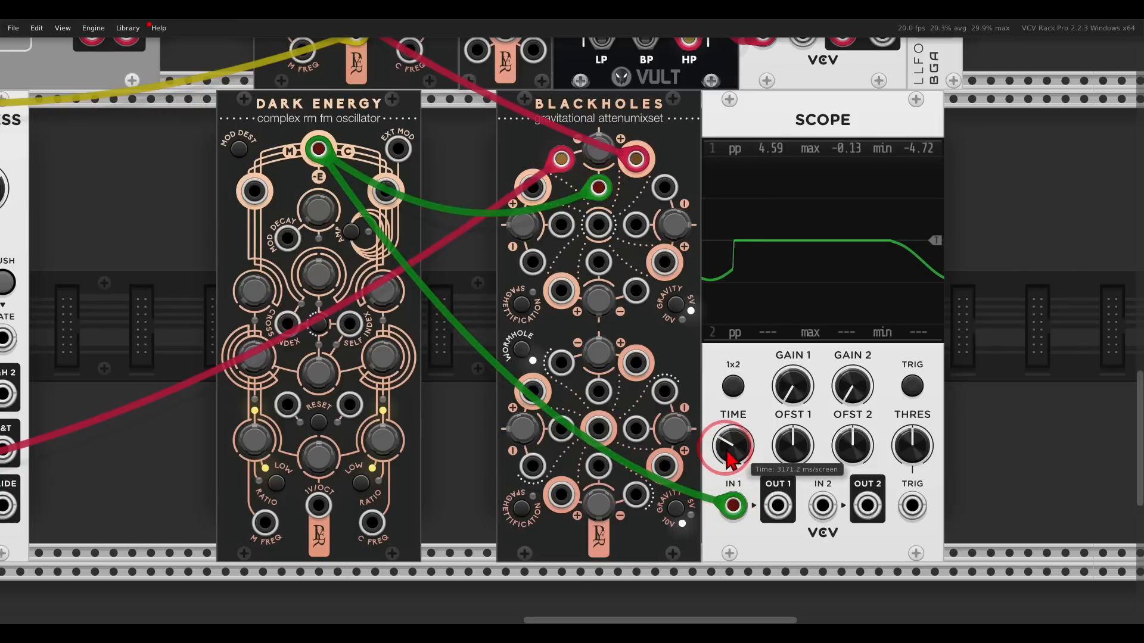
{"action": "left_click_drag", "start_coordinate": [730, 459], "coordinate": [732, 461]}
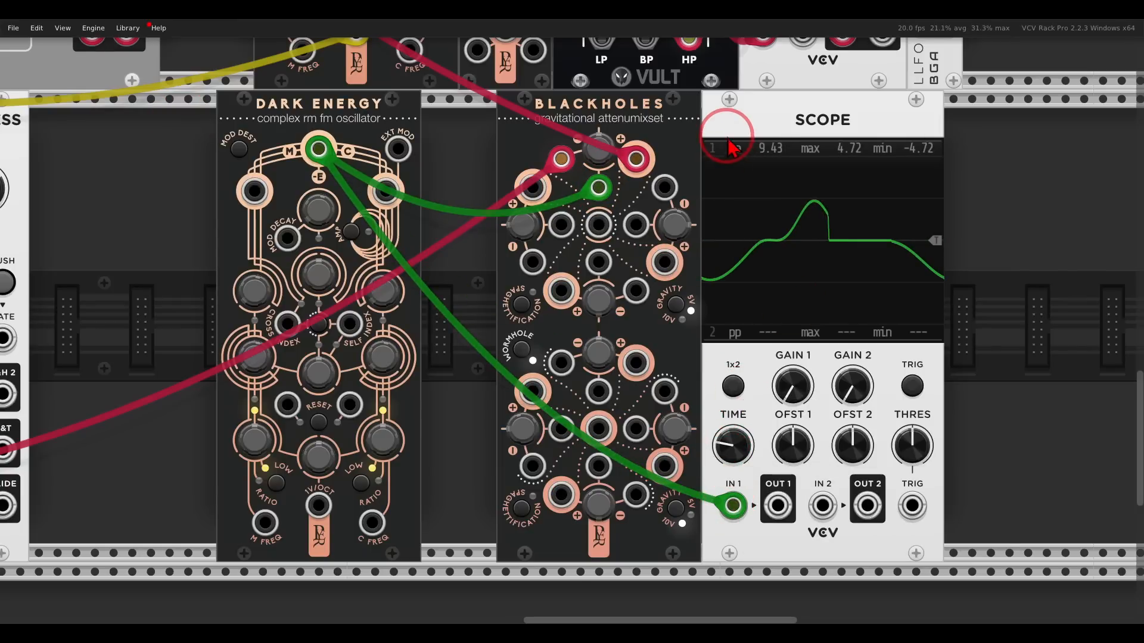
Insert a Tangents filter between Blackholes and Scope, route Blackholes's uppermost output through its LP input to the mixer, and raise its cutoff.
{"action": "left_click_drag", "start_coordinate": [727, 132], "coordinate": [1007, 134]}
{"action": "right_click", "coordinate": [820, 231]}
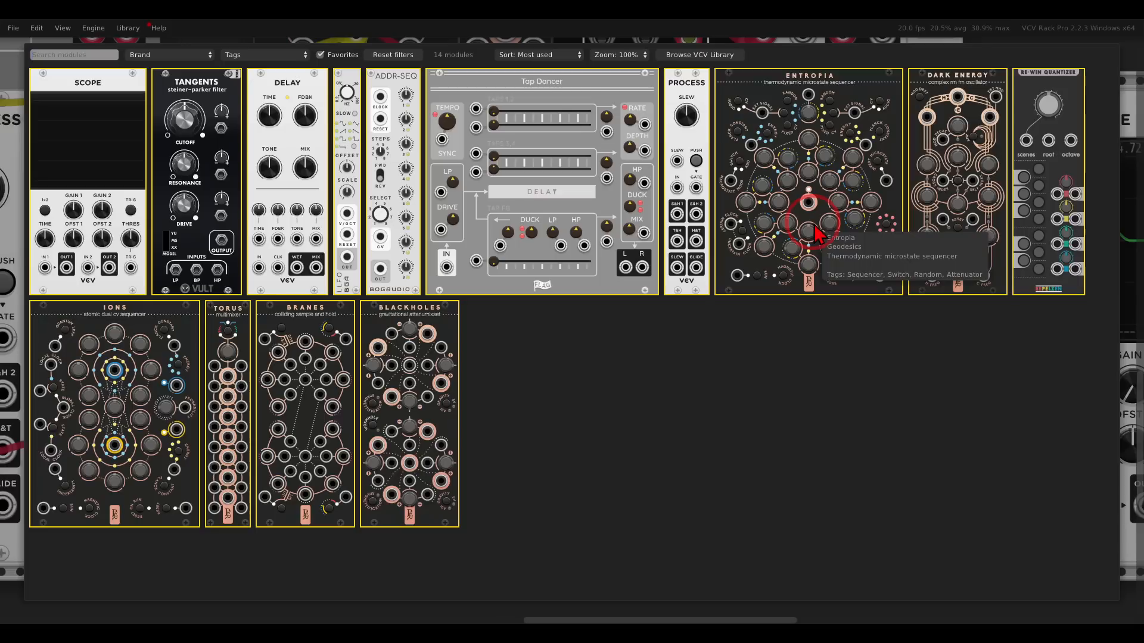
{"action": "left_click", "coordinate": [221, 97]}
{"action": "left_click_drag", "start_coordinate": [636, 159], "coordinate": [847, 448]}
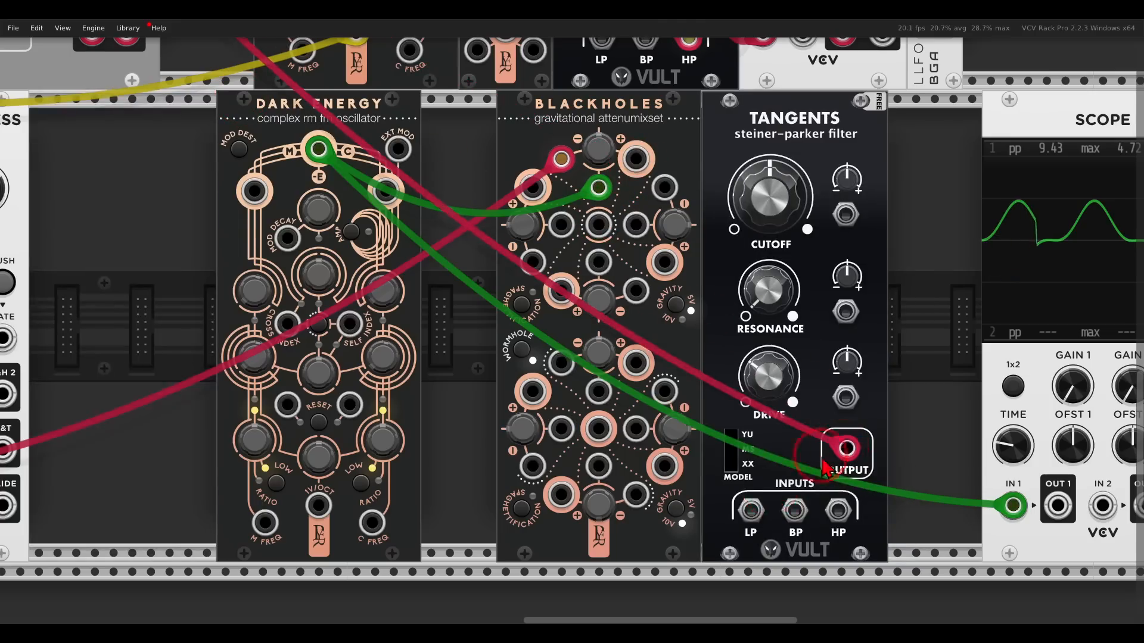
{"action": "left_click_drag", "start_coordinate": [750, 511], "coordinate": [636, 159]}
{"action": "left_click_drag", "start_coordinate": [766, 173], "coordinate": [760, 151]}
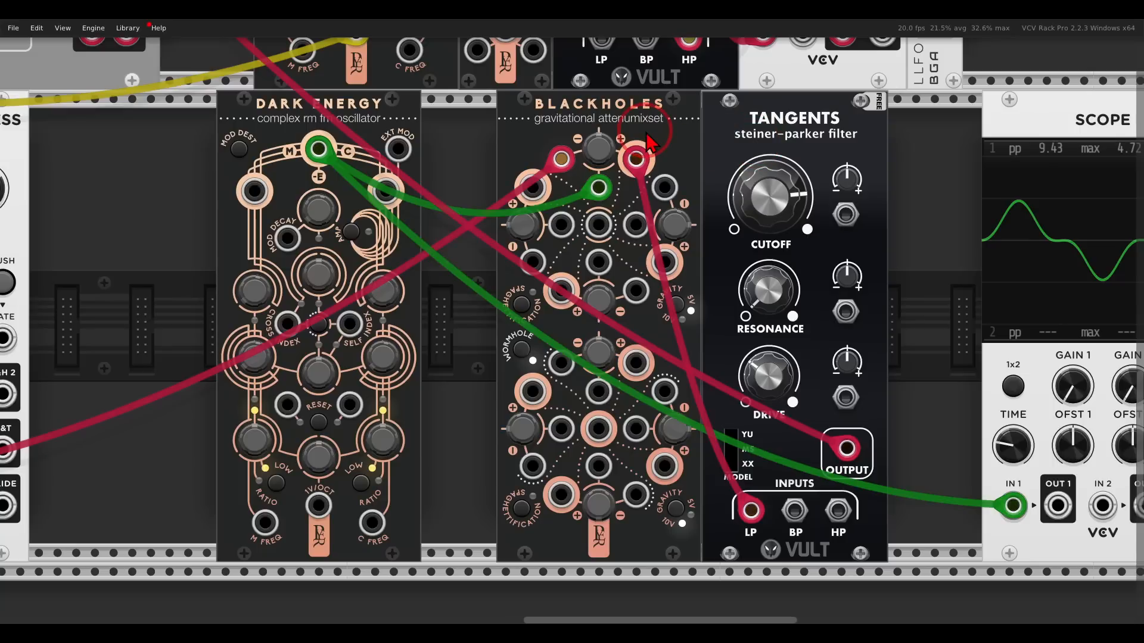
Close the gaps in the lower row so the fourth Dark Energy, Blackholes, Tangents and Scope sit side by side.
{"action": "left_click_drag", "start_coordinate": [645, 133], "coordinate": [605, 131]}
{"action": "left_click_drag", "start_coordinate": [738, 126], "coordinate": [620, 122]}
{"action": "left_click_drag", "start_coordinate": [993, 130], "coordinate": [828, 124]}
{"action": "left_click_drag", "start_coordinate": [168, 139], "coordinate": [806, 127]}
{"action": "left_click", "coordinate": [978, 176]}
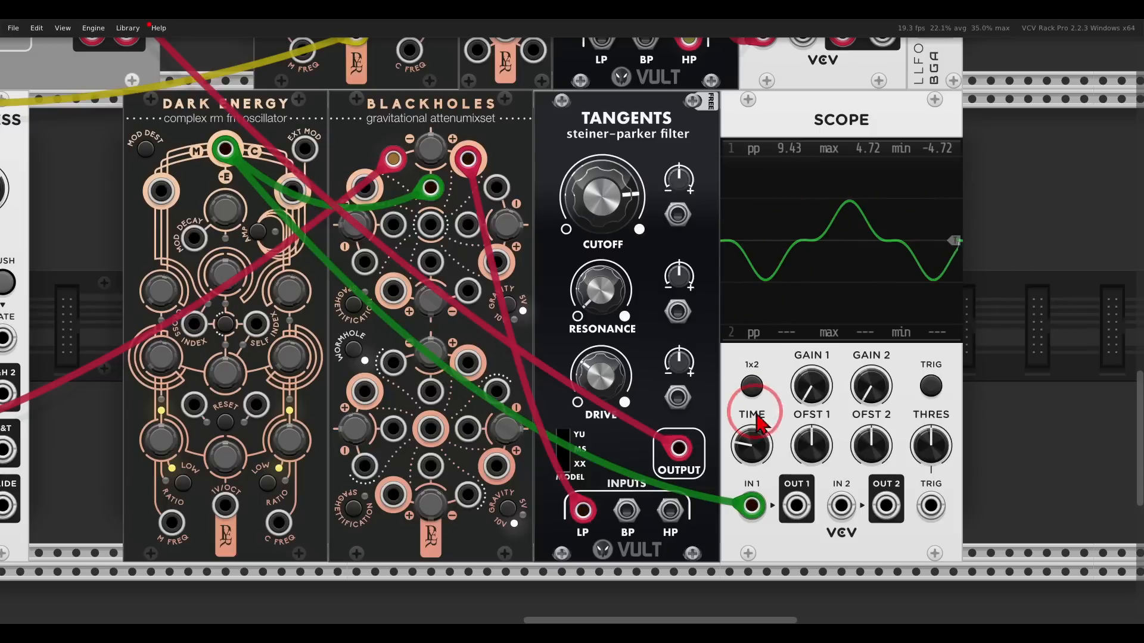
Increase the Scope's time per screen further to fit more cycles of the Energy signal.
{"action": "left_click_drag", "start_coordinate": [752, 444], "coordinate": [770, 460]}
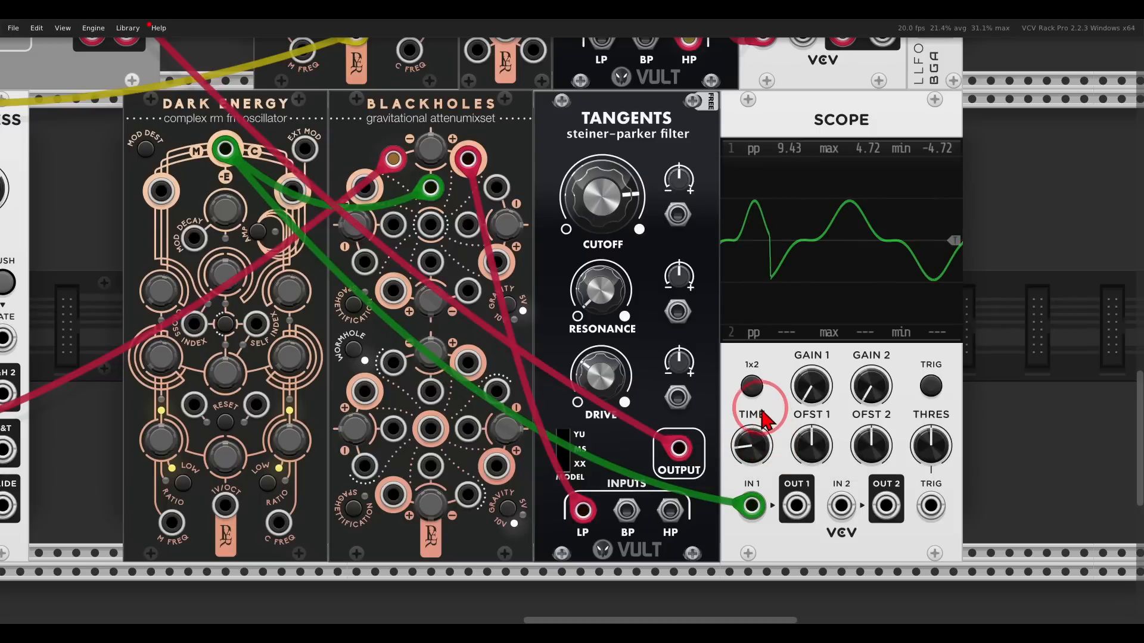
{"action": "left_click_drag", "start_coordinate": [759, 407], "coordinate": [807, 394]}
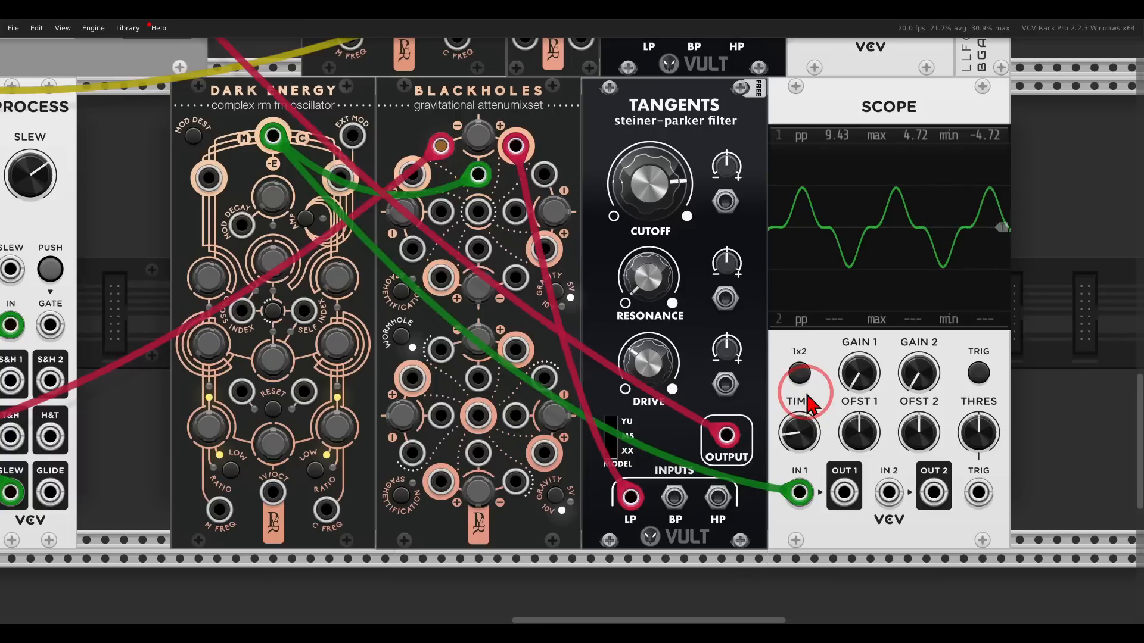
{"action": "left_click_drag", "start_coordinate": [789, 364], "coordinate": [846, 367]}
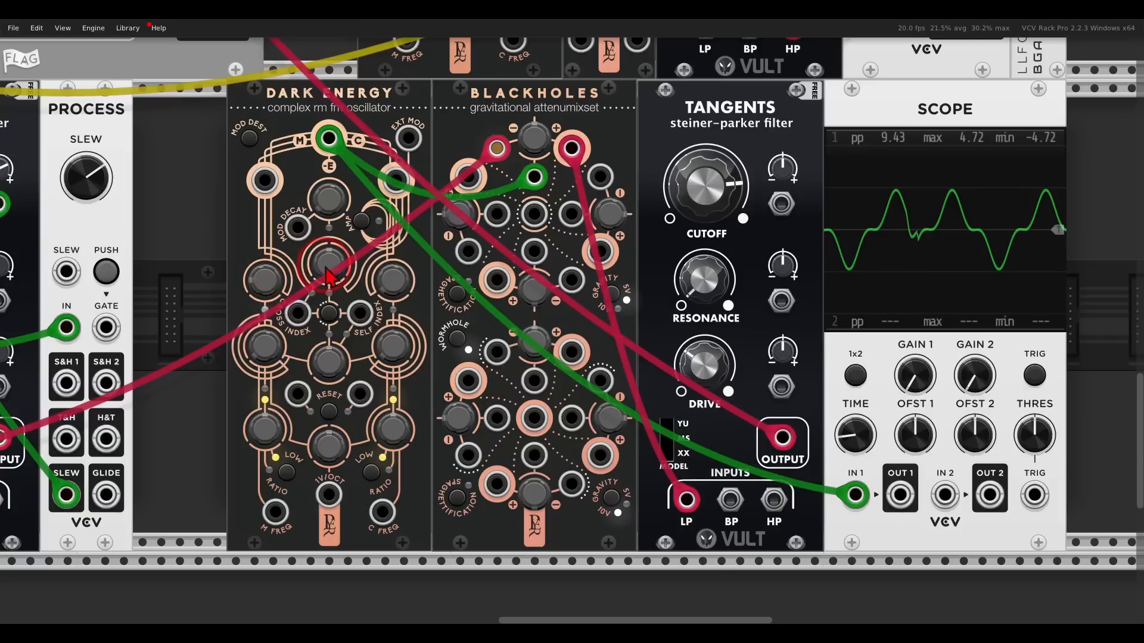
Adjust the fourth Dark Energy's cross-modulation, C self-modulation and frequency knobs to make its Energy signal more complex.
{"action": "left_click_drag", "start_coordinate": [389, 297], "coordinate": [399, 303]}
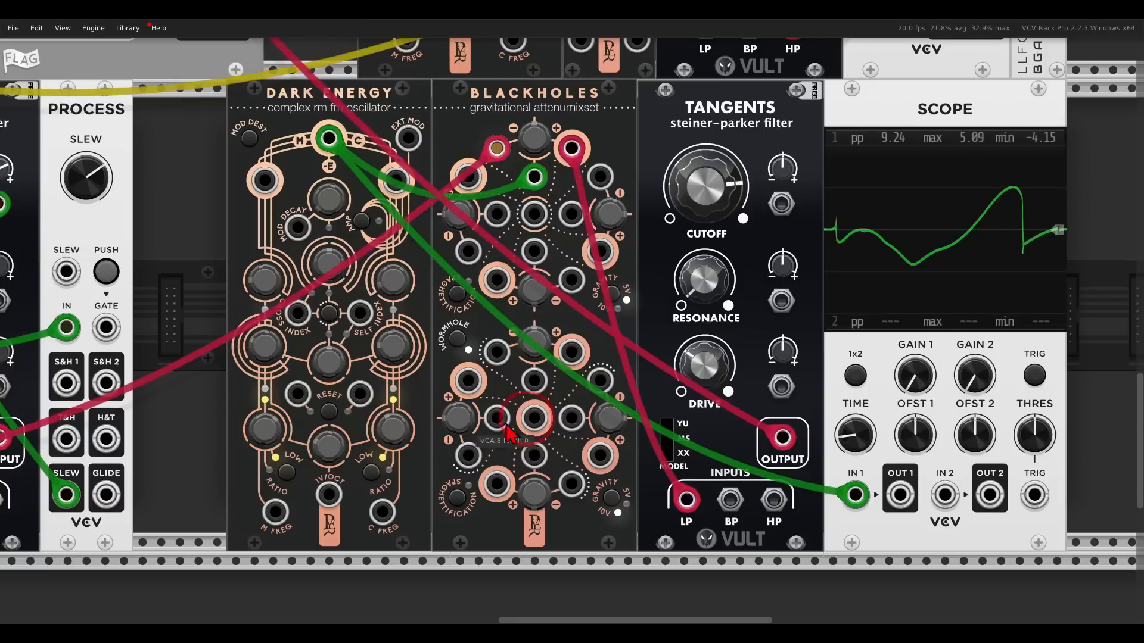
{"action": "left_click_drag", "start_coordinate": [387, 434], "coordinate": [366, 379]}
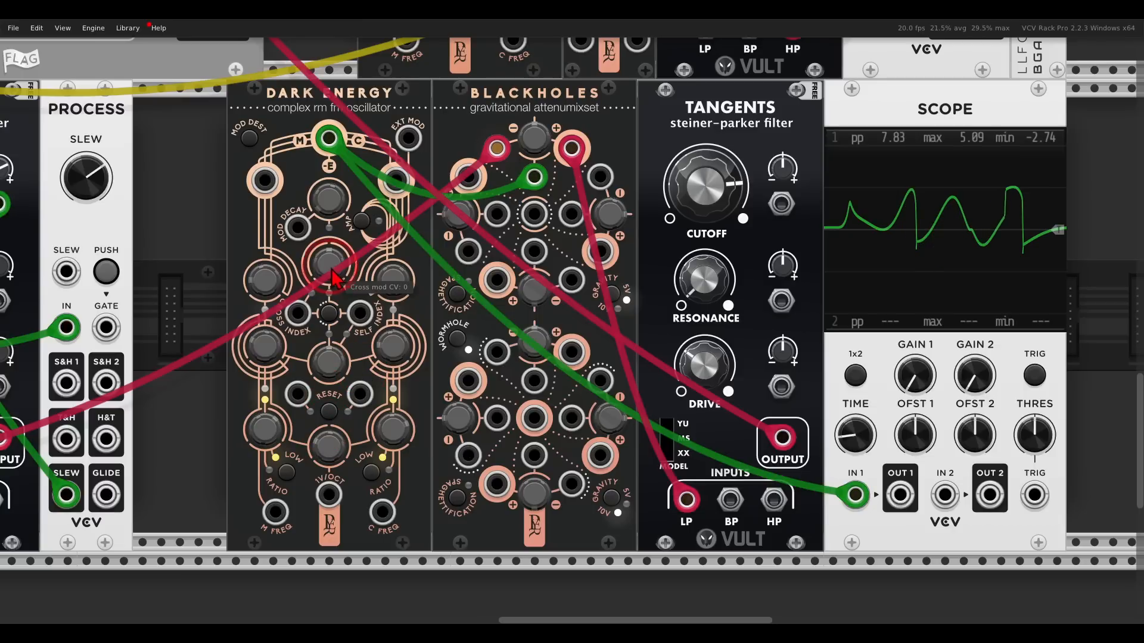
{"action": "left_click_drag", "start_coordinate": [324, 270], "coordinate": [335, 307]}
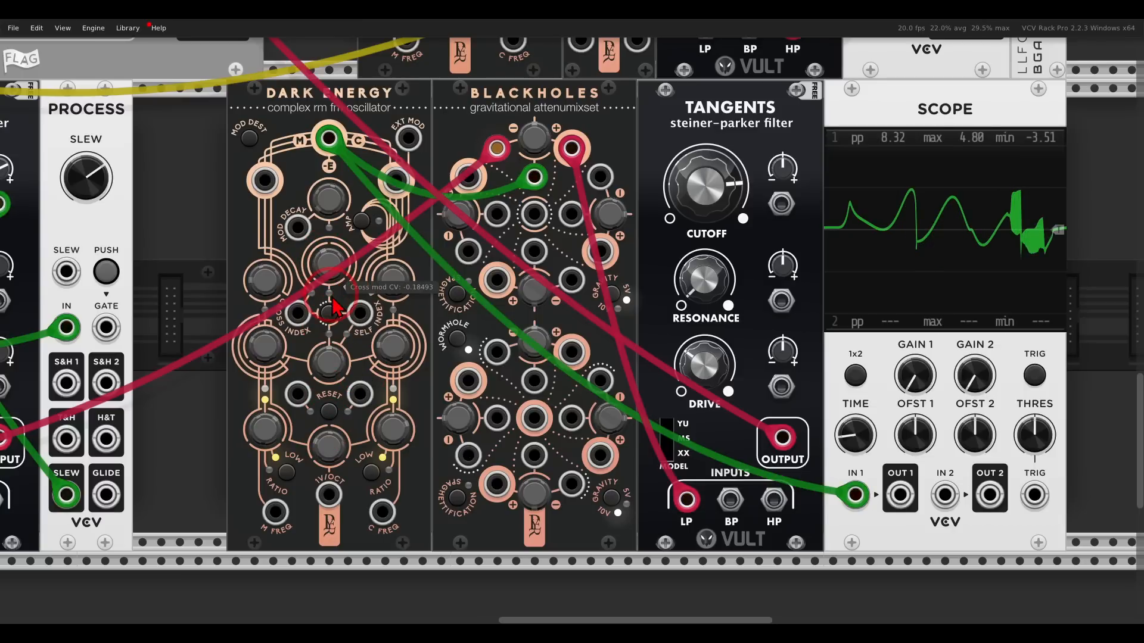
{"action": "left_click_drag", "start_coordinate": [391, 360], "coordinate": [386, 312]}
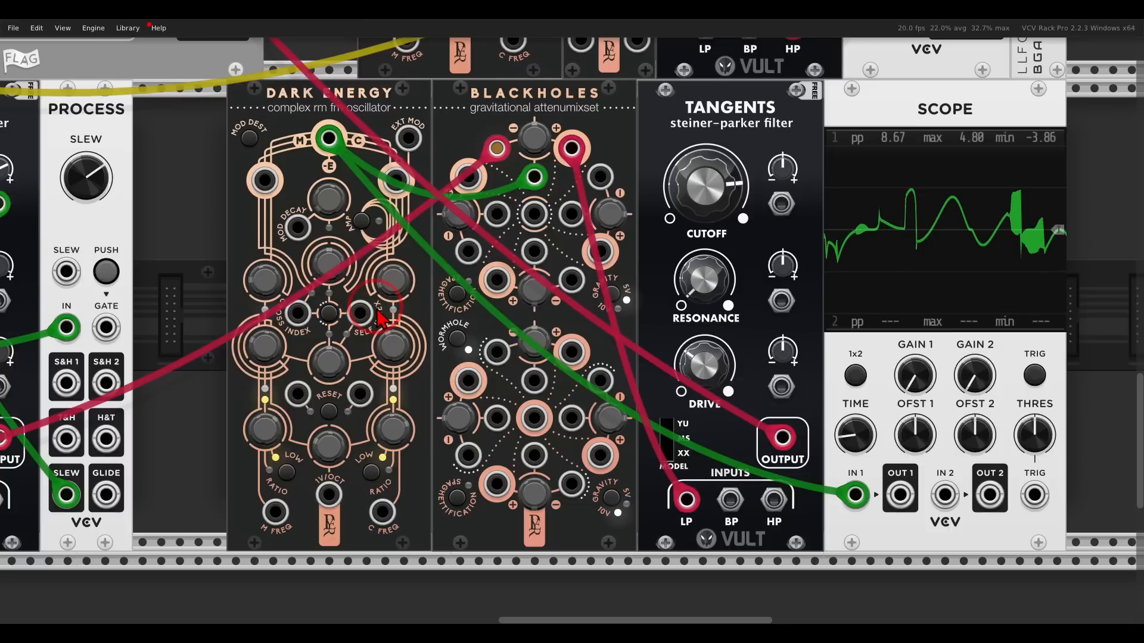
{"action": "left_click_drag", "start_coordinate": [323, 434], "coordinate": [319, 403]}
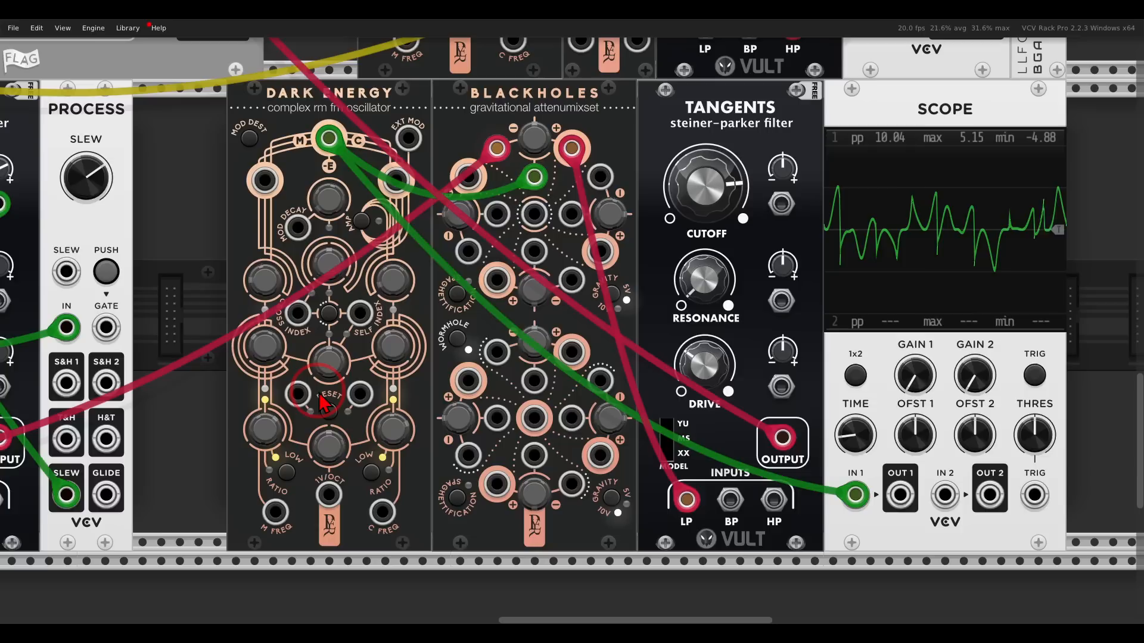
Set the clock's third ratio to /4 and patch CLK 3 into both Reset inputs of the fourth Dark Energy.
{"action": "left_click_drag", "start_coordinate": [320, 394], "coordinate": [424, 380]}
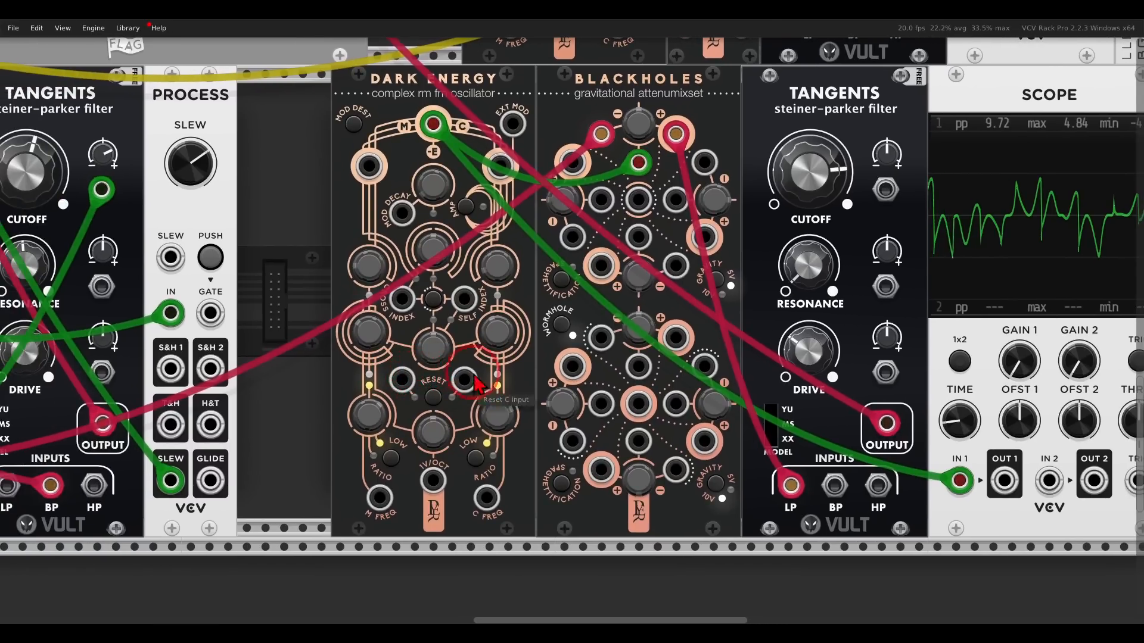
{"action": "scroll", "coordinate": [421, 381], "scroll_direction": "down", "scroll_amount": 10}
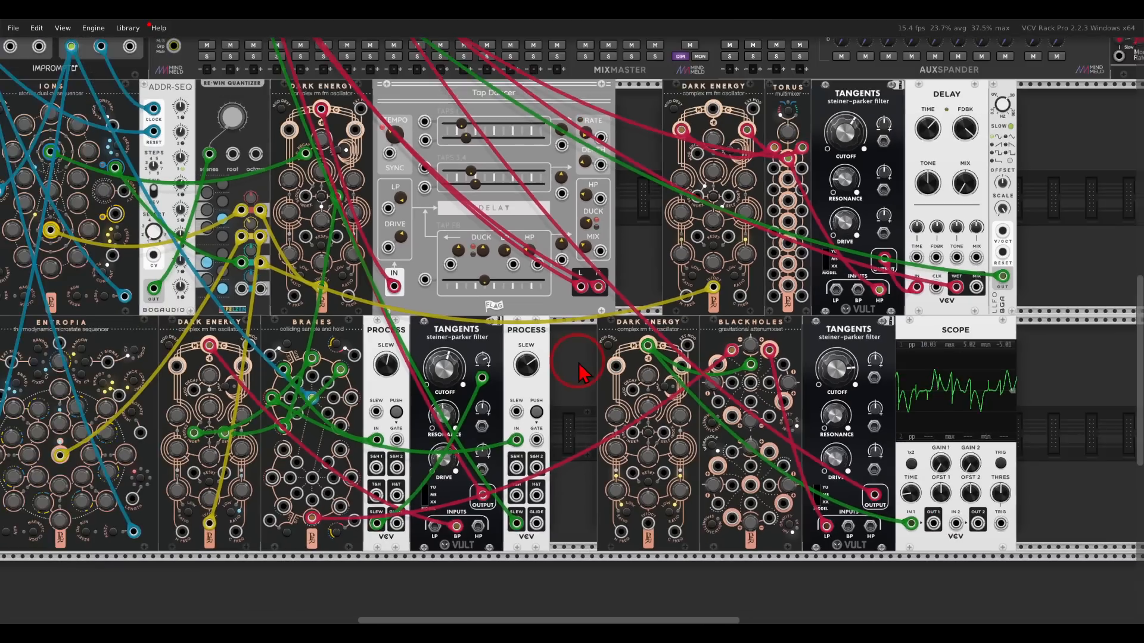
{"action": "left_click_drag", "start_coordinate": [572, 340], "coordinate": [768, 474]}
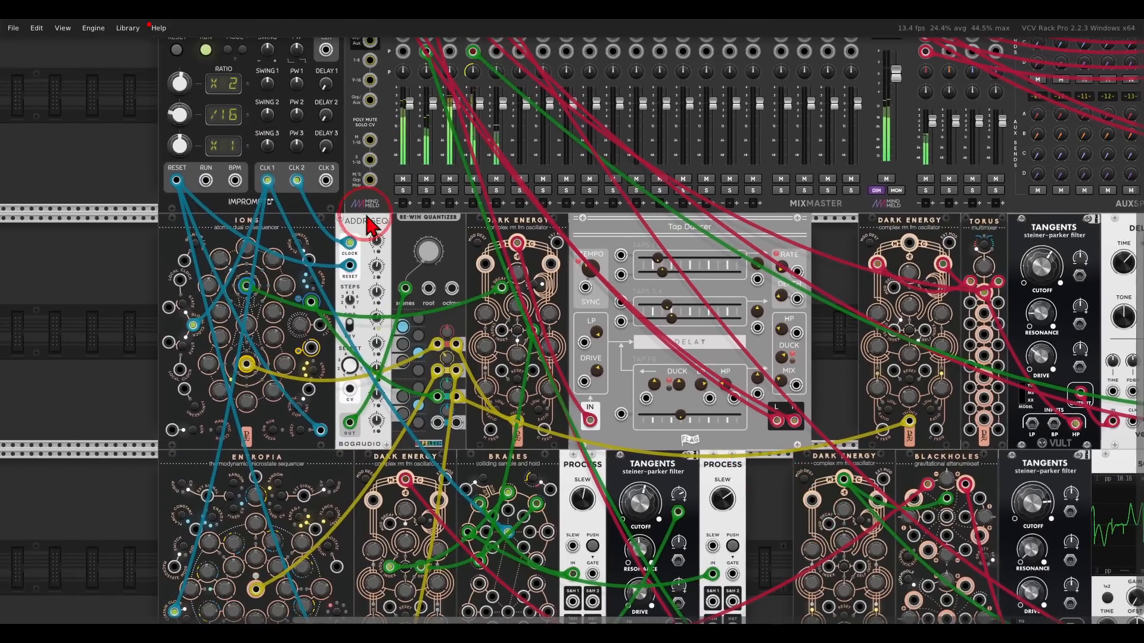
{"action": "left_click_drag", "start_coordinate": [179, 148], "coordinate": [178, 164]}
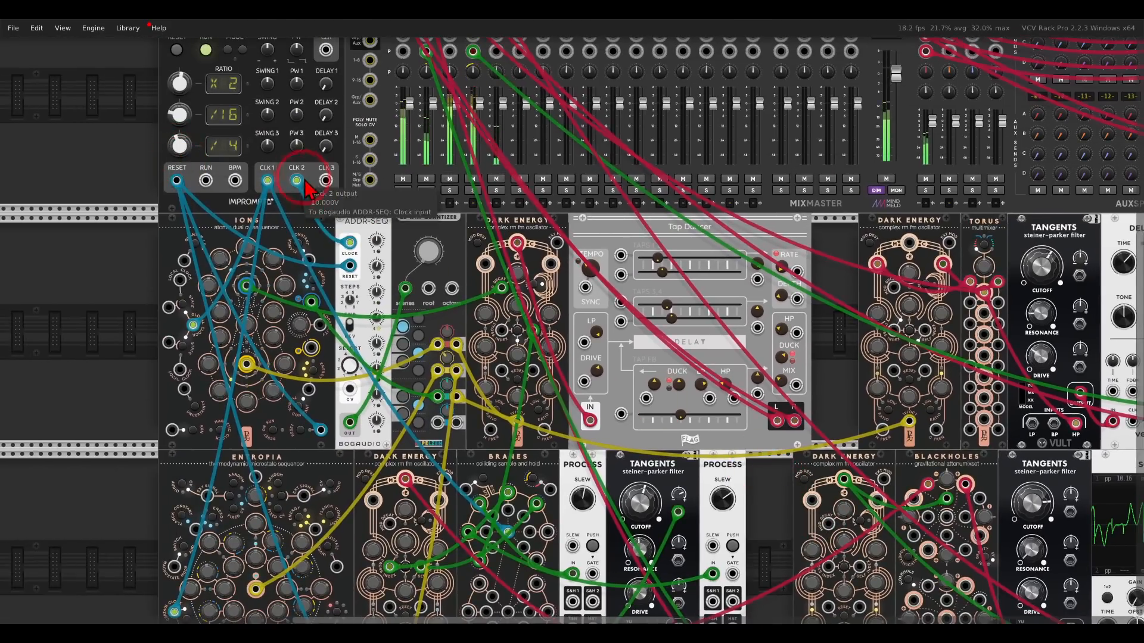
{"action": "left_click_drag", "start_coordinate": [325, 181], "coordinate": [608, 357]}
{"action": "key", "text": "Down"}
{"action": "key", "text": "Right"}
{"action": "scroll", "coordinate": [733, 323], "scroll_direction": "up", "scroll_amount": 4}
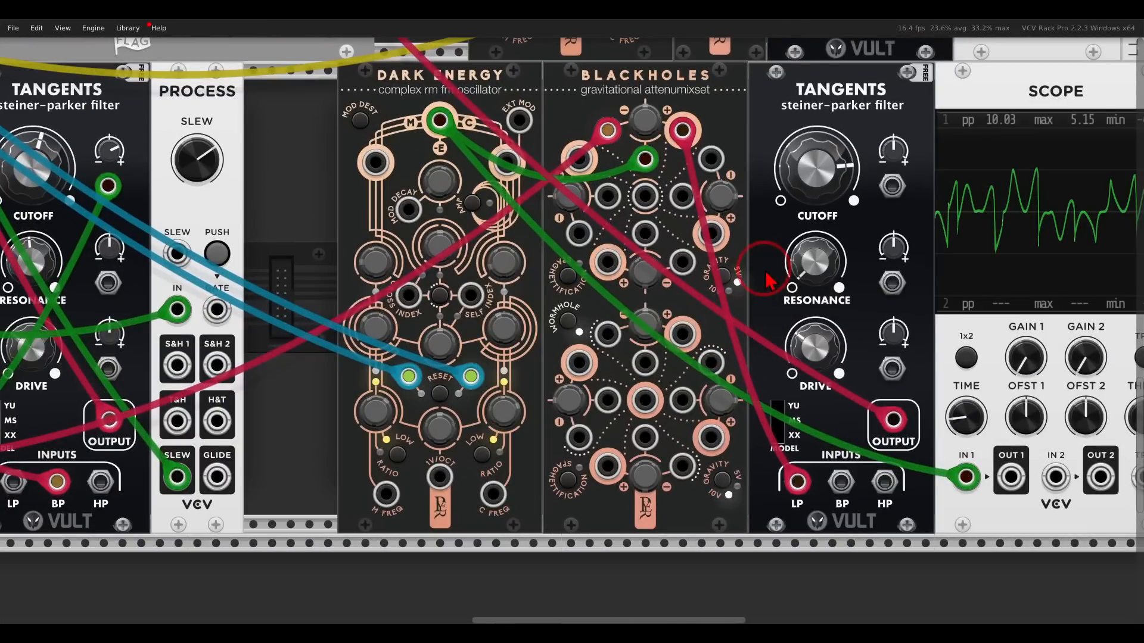
Raise the fourth voice's Tangents cutoff slightly and fine-tune the fourth Dark Energy's self-modulation.
{"action": "left_click_drag", "start_coordinate": [762, 275], "coordinate": [656, 300]}
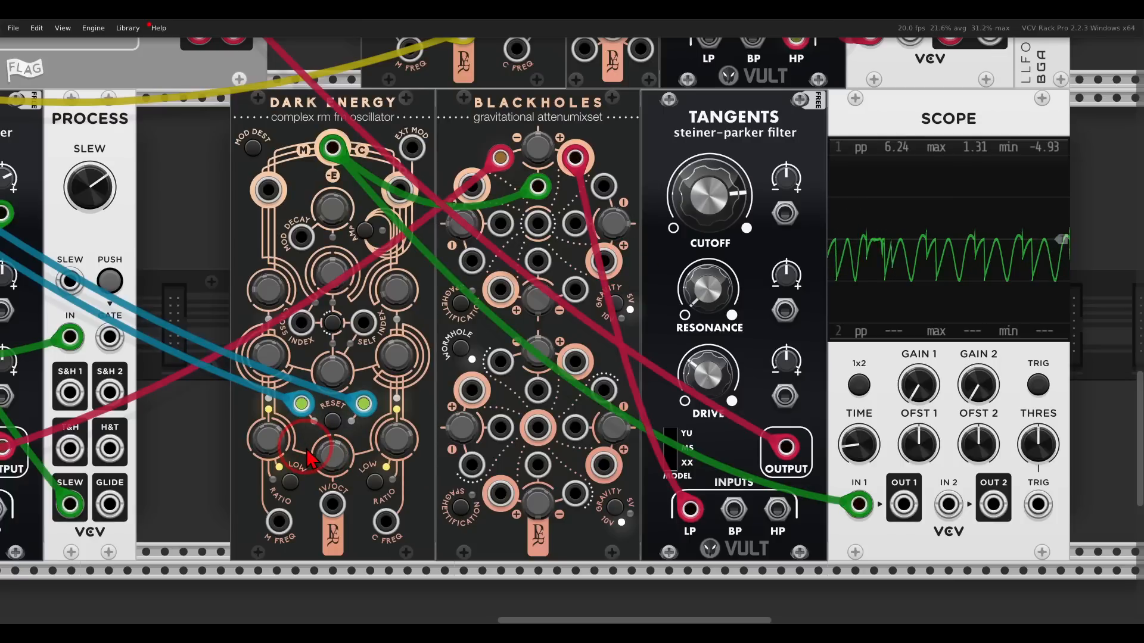
{"action": "left_click_drag", "start_coordinate": [685, 201], "coordinate": [684, 196]}
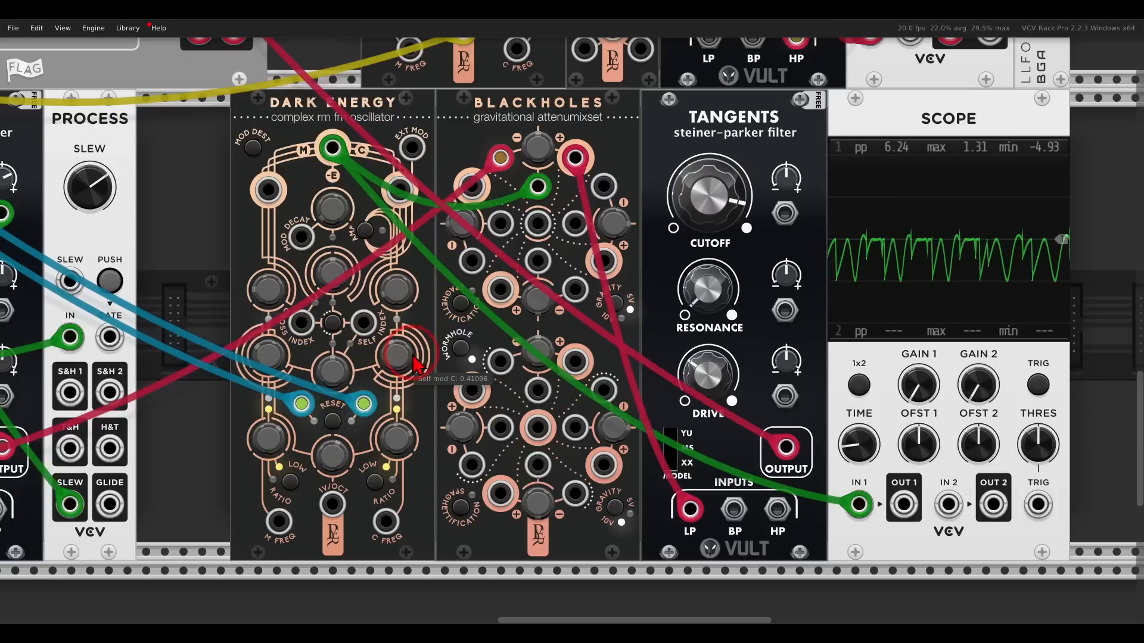
{"action": "left_click", "coordinate": [398, 361]}
{"action": "left_click", "coordinate": [250, 255]}
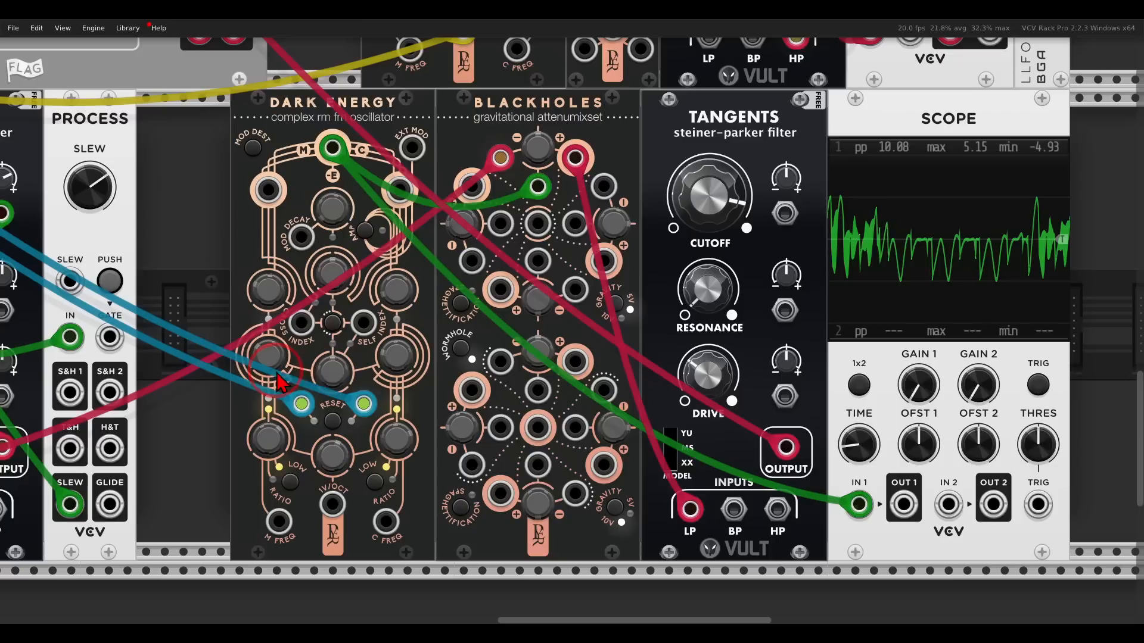
{"action": "left_click", "coordinate": [272, 405]}
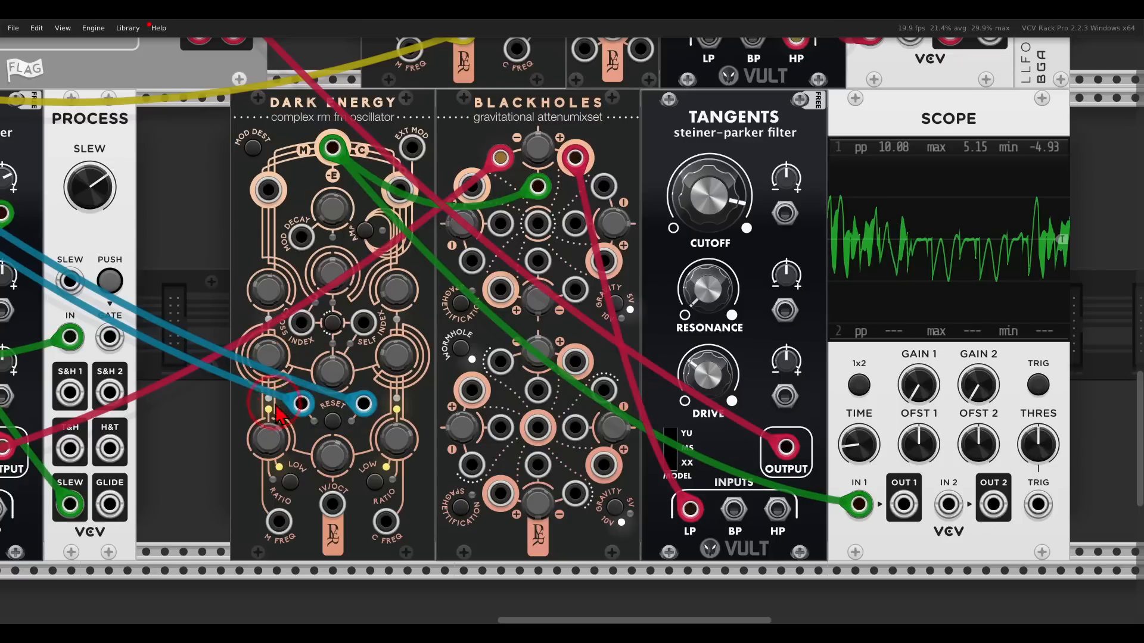
{"action": "left_click", "coordinate": [296, 497]}
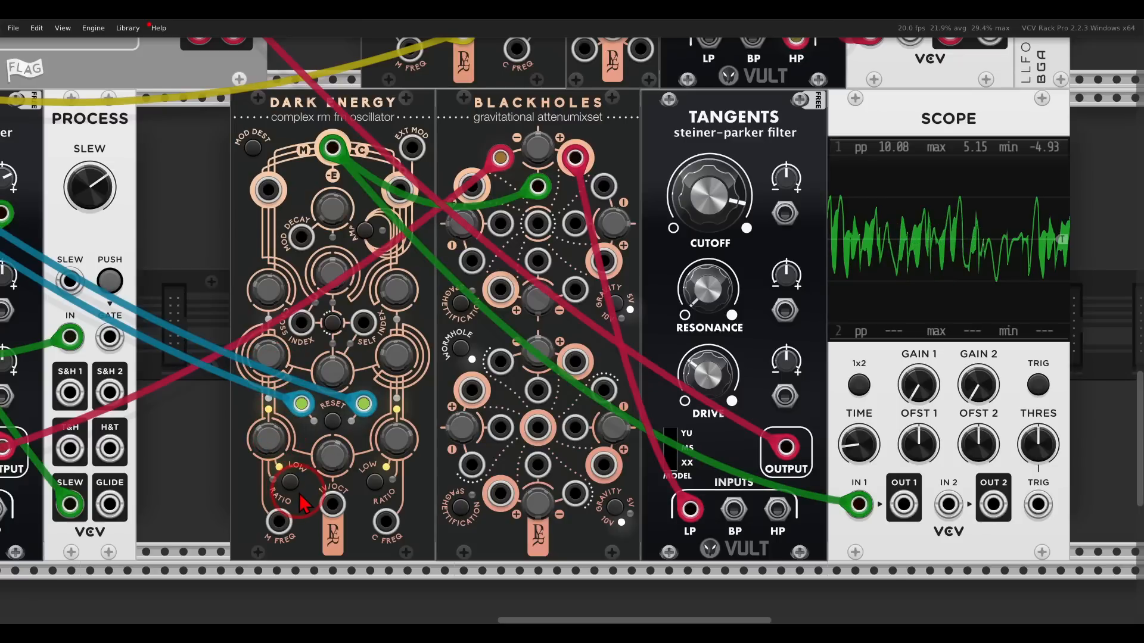
Adjust the fourth Dark Energy's cross-modulation M and frequency knobs to make its Energy signal simpler and more regular.
{"action": "left_click", "coordinate": [314, 438]}
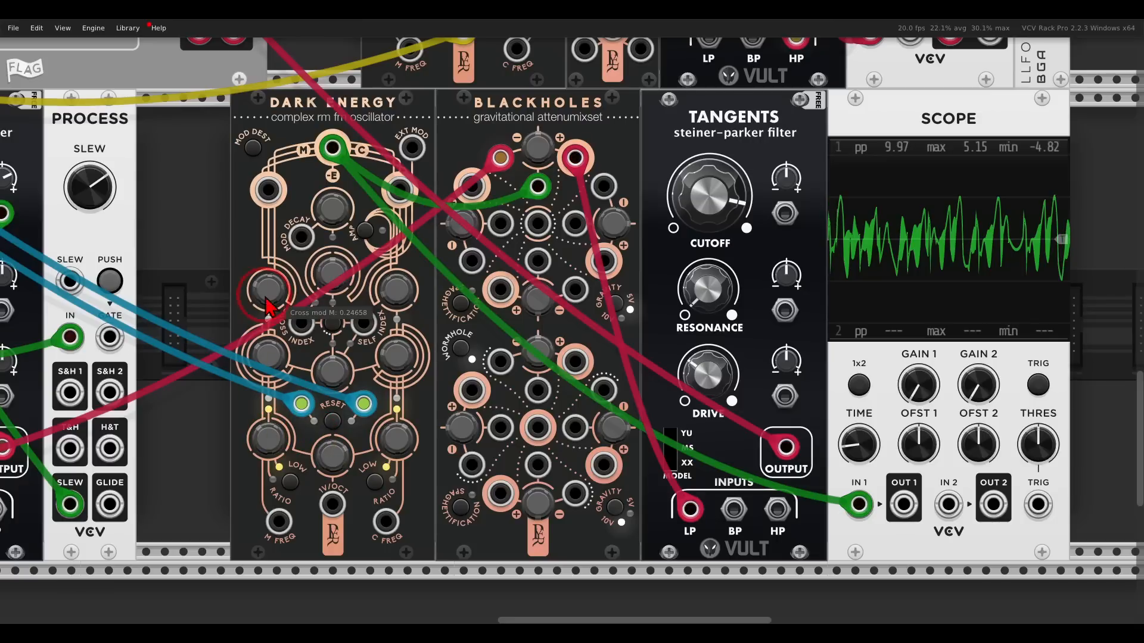
{"action": "left_click", "coordinate": [267, 328]}
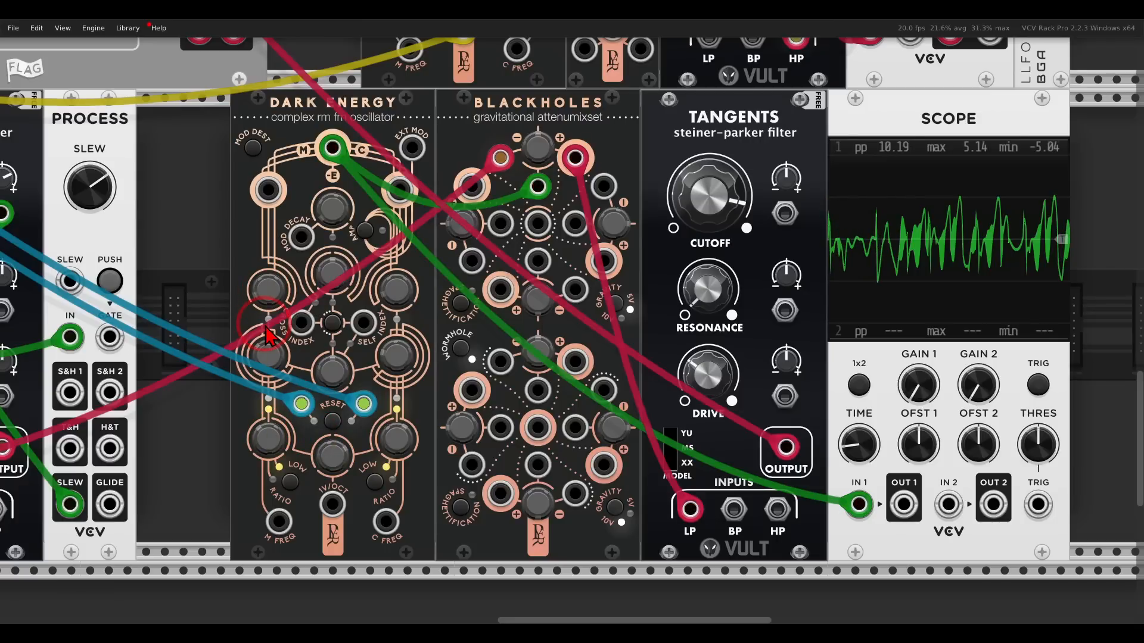
{"action": "left_click", "coordinate": [281, 303]}
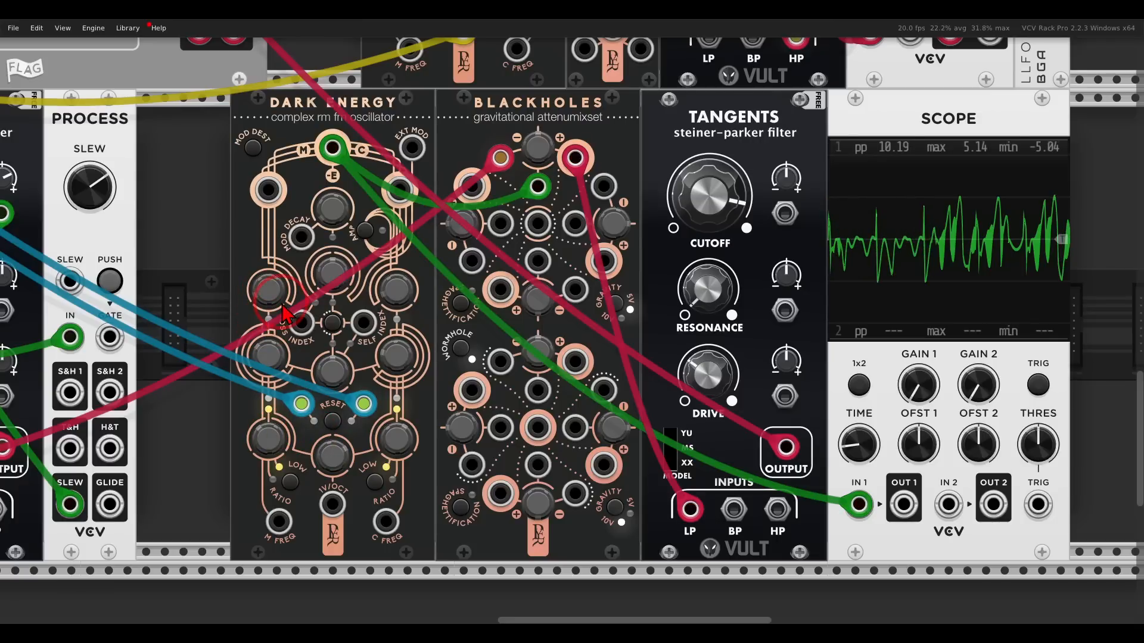
{"action": "left_click", "coordinate": [275, 451]}
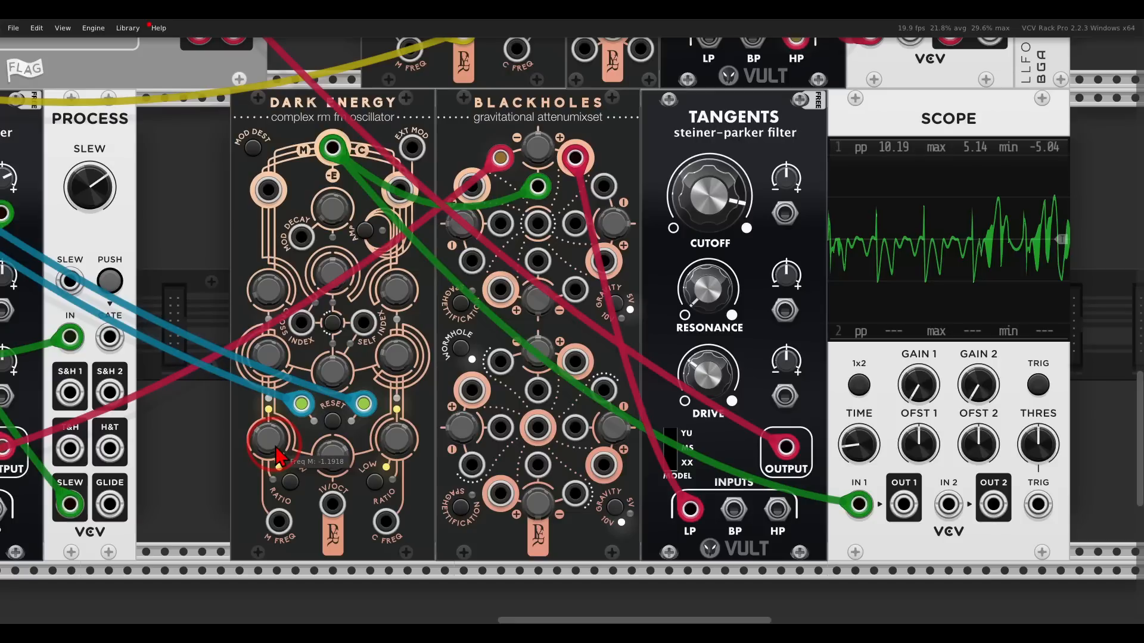
{"action": "left_click", "coordinate": [253, 406]}
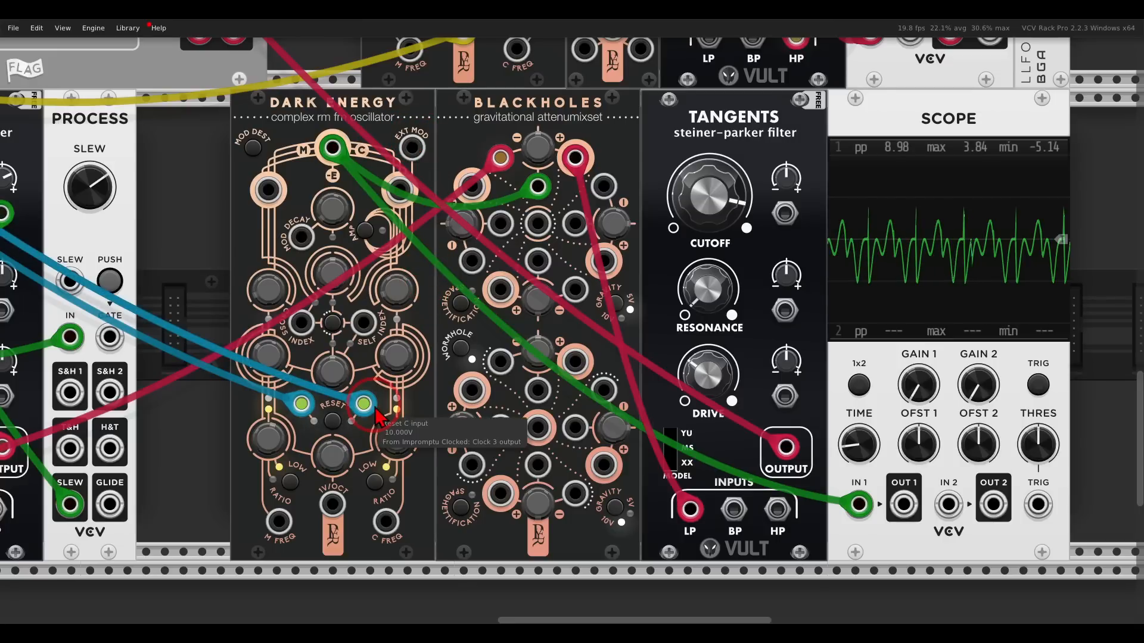
Patch CLK 3 into the fourth Dark Energy's Ext Mod input and enable its amplitude modulation beside Mod Decay.
{"action": "left_click_drag", "start_coordinate": [363, 404], "coordinate": [412, 149]}
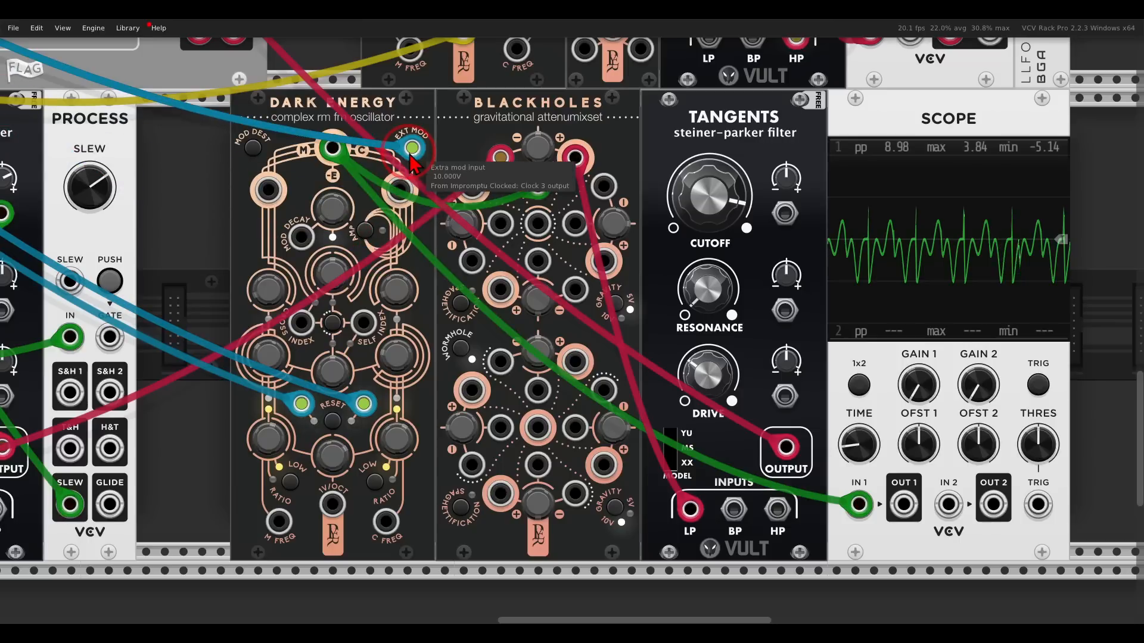
{"action": "left_click", "coordinate": [365, 231]}
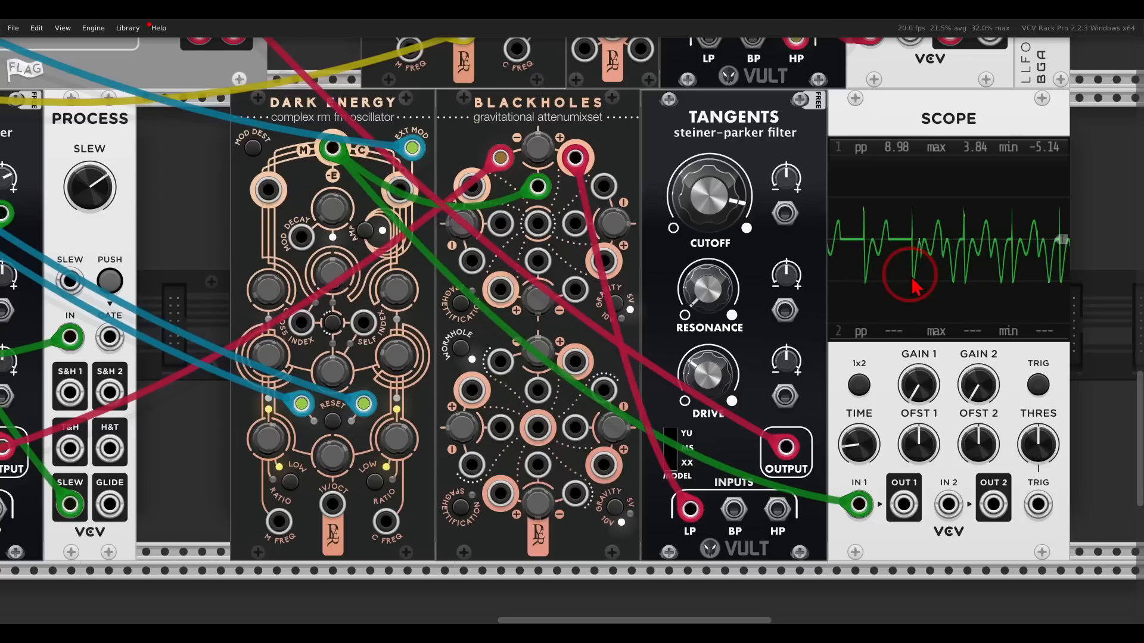
Fine-tune the fourth voice's Tangents resonance and cutoff, bringing the cutoff to about 0.795.
{"action": "mouse_move", "coordinate": [985, 215]}
{"action": "left_mouse_down"}
{"action": "mouse_move", "coordinate": [868, 204]}
{"action": "mouse_move", "coordinate": [907, 301]}
{"action": "mouse_move", "coordinate": [991, 226]}
{"action": "mouse_move", "coordinate": [977, 206]}
{"action": "left_mouse_up"}
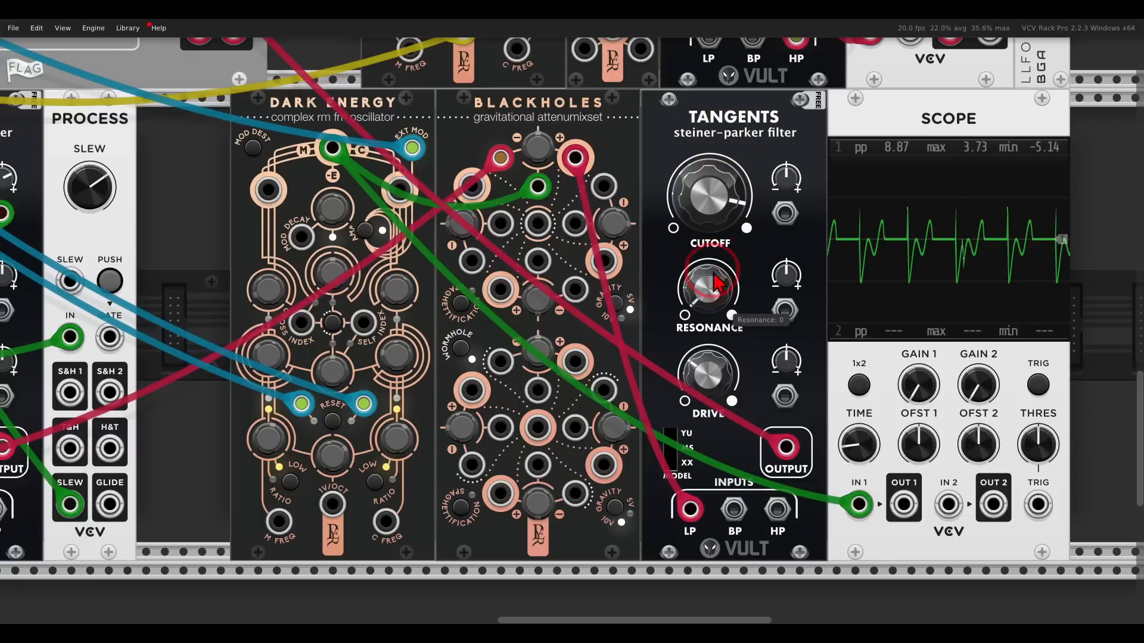
{"action": "left_click_drag", "start_coordinate": [721, 298], "coordinate": [698, 220]}
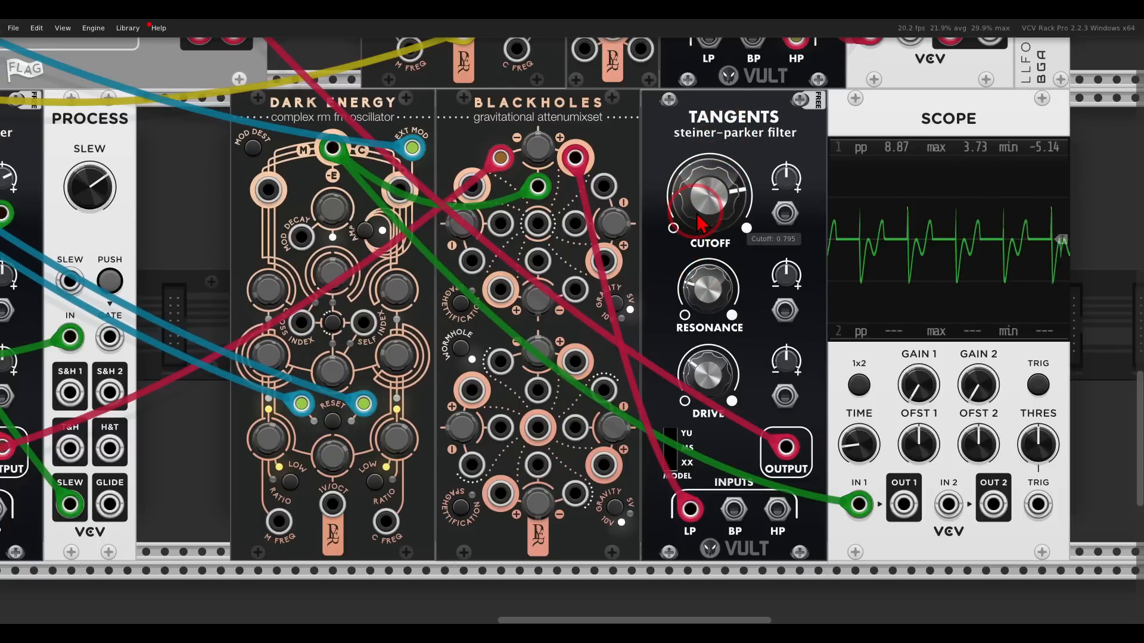
Raise mixer track 05's Verb send on the AuxSpander to about -12.4 dB.
{"action": "scroll", "coordinate": [685, 287], "scroll_direction": "down", "scroll_amount": 3}
{"action": "scroll", "coordinate": [679, 275], "scroll_direction": "down", "scroll_amount": 1}
{"action": "scroll", "coordinate": [682, 277], "scroll_direction": "up", "scroll_amount": 15}
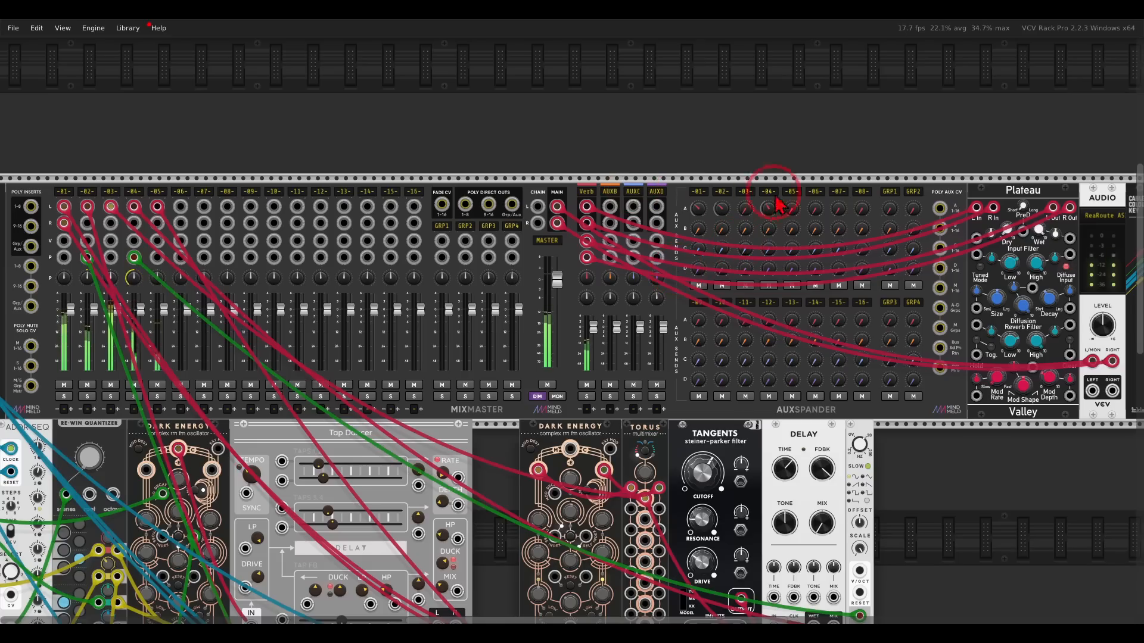
{"action": "left_click_drag", "start_coordinate": [788, 211], "coordinate": [752, 119]}
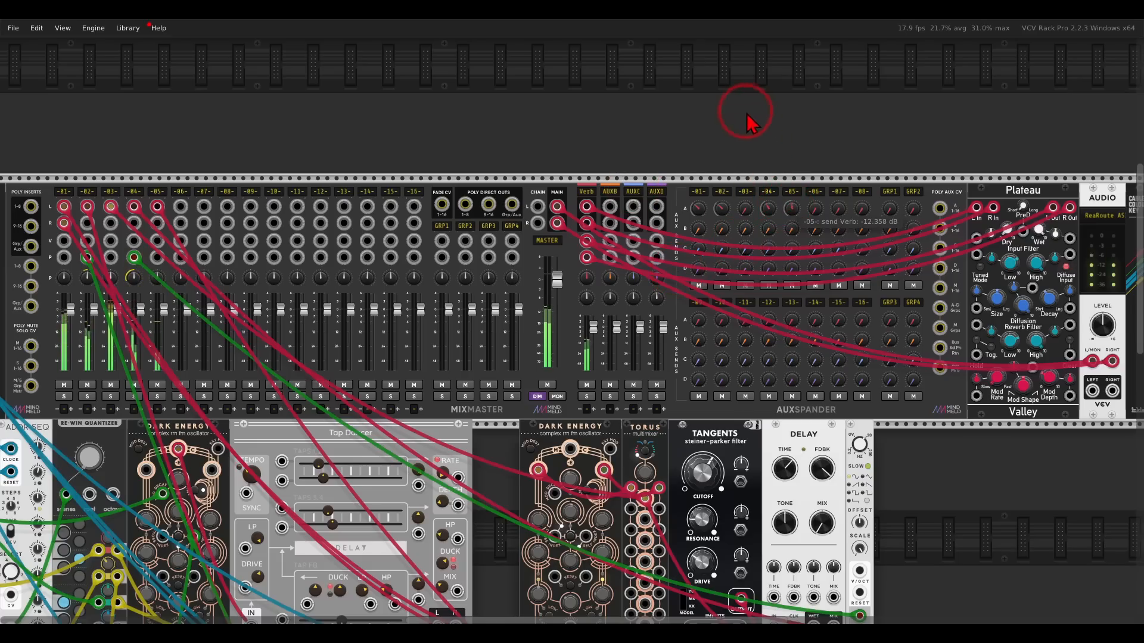
{"action": "left_click_drag", "start_coordinate": [238, 160], "coordinate": [409, 120]}
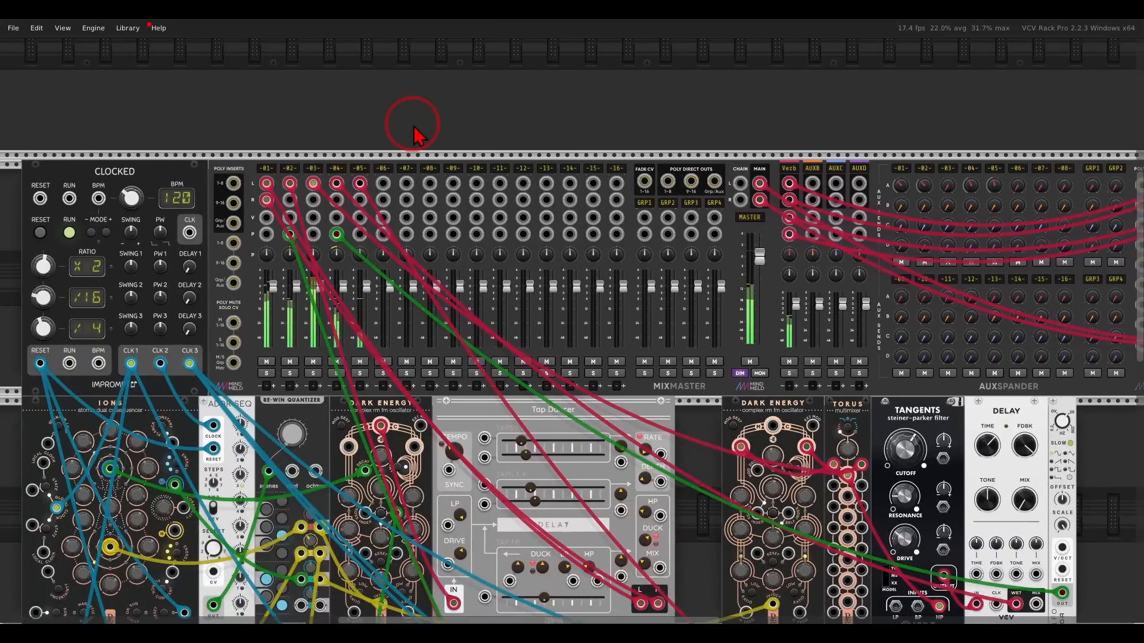
Set the gain adjust of MixMaster track 05 to -6.2 dB.
{"action": "right_click", "coordinate": [365, 170]}
{"action": "left_click_drag", "start_coordinate": [436, 197], "coordinate": [383, 198]}
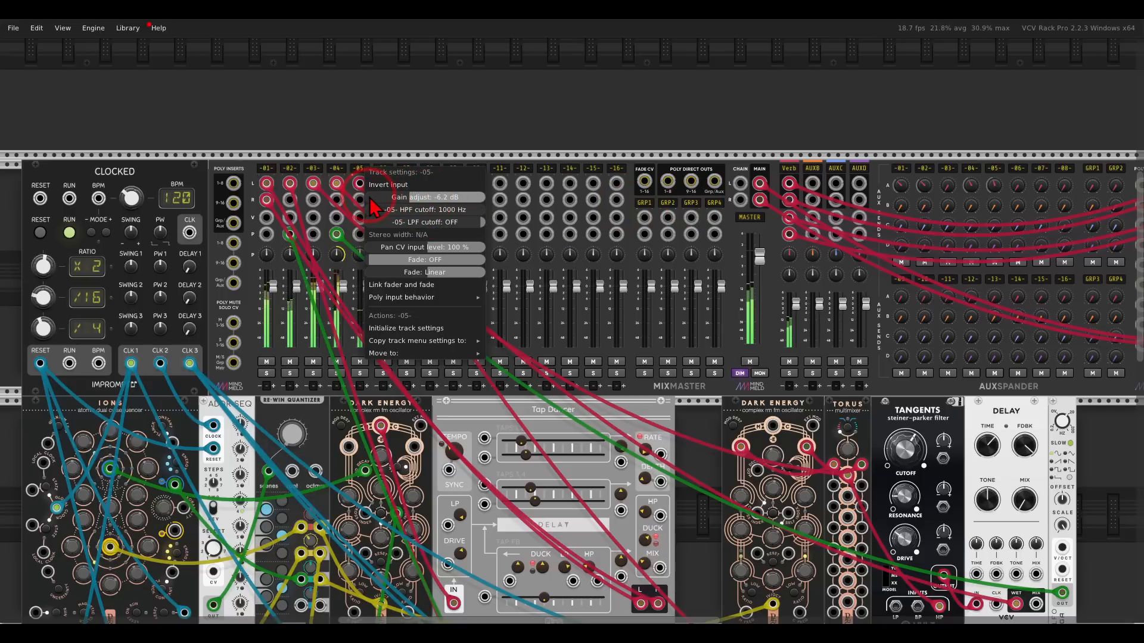
{"action": "left_click", "coordinate": [374, 136]}
Patch the Branes top right red output into the fourth voice's Tangents cutoff modulation input.
{"action": "scroll", "coordinate": [652, 310], "scroll_direction": "down", "scroll_amount": 10}
{"action": "scroll", "coordinate": [654, 313], "scroll_direction": "down", "scroll_amount": 1}
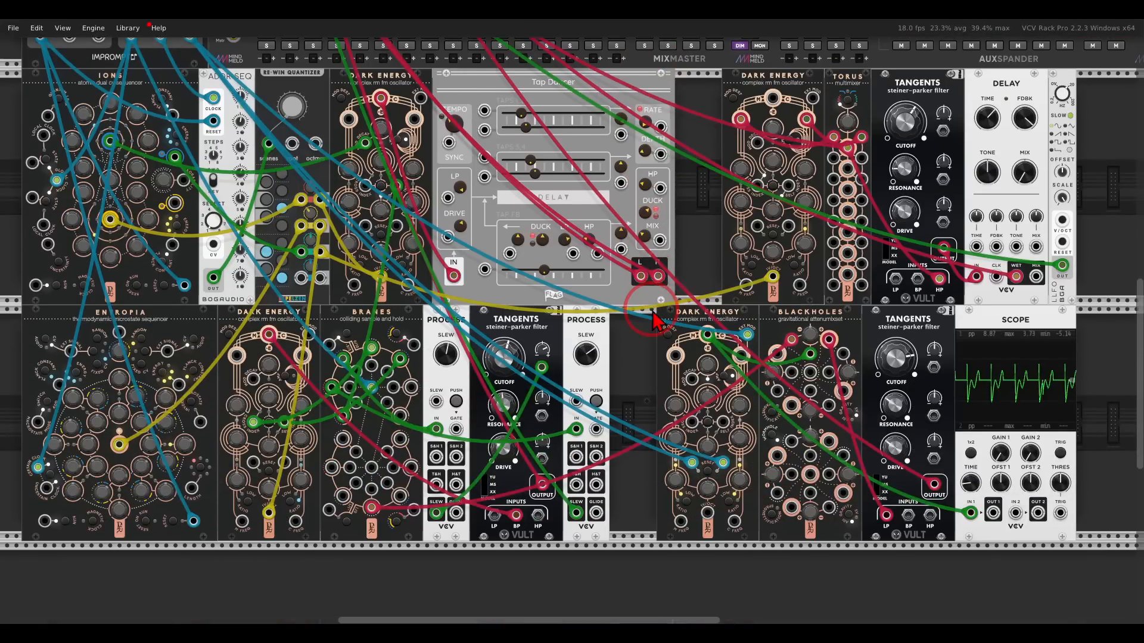
{"action": "left_click_drag", "start_coordinate": [648, 365], "coordinate": [500, 327]}
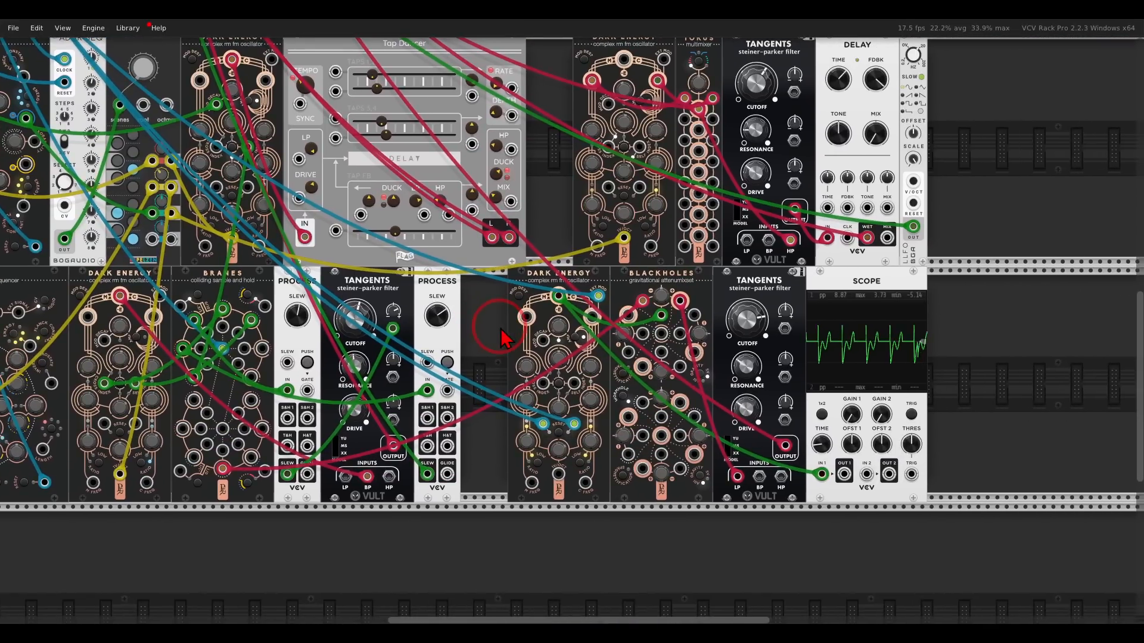
{"action": "left_click", "coordinate": [759, 327]}
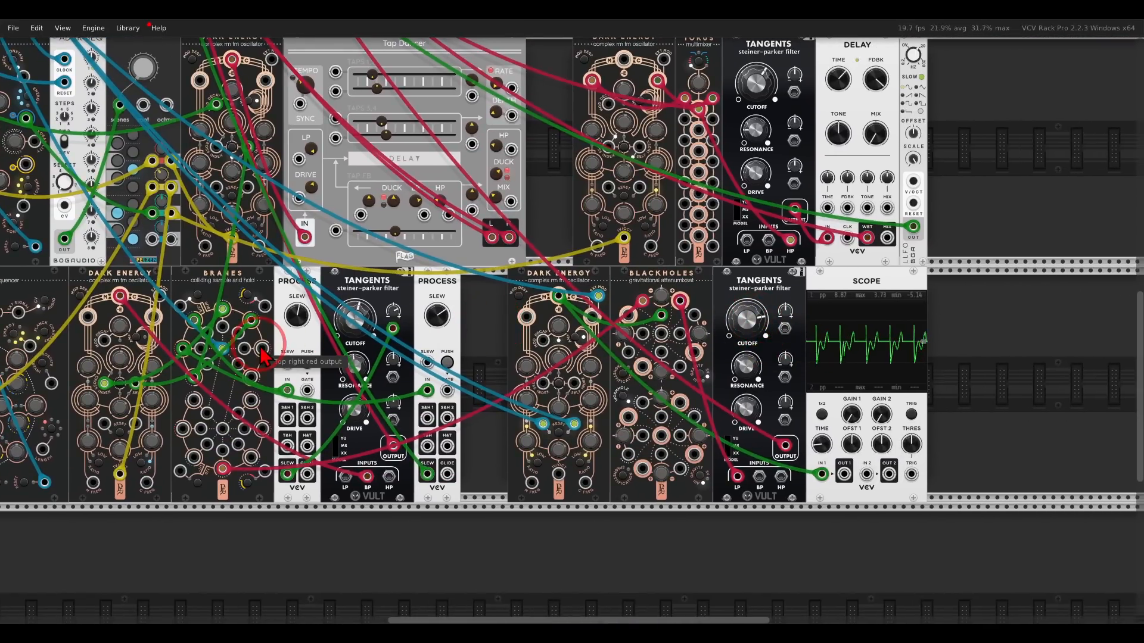
{"action": "left_click_drag", "start_coordinate": [262, 352], "coordinate": [786, 325]}
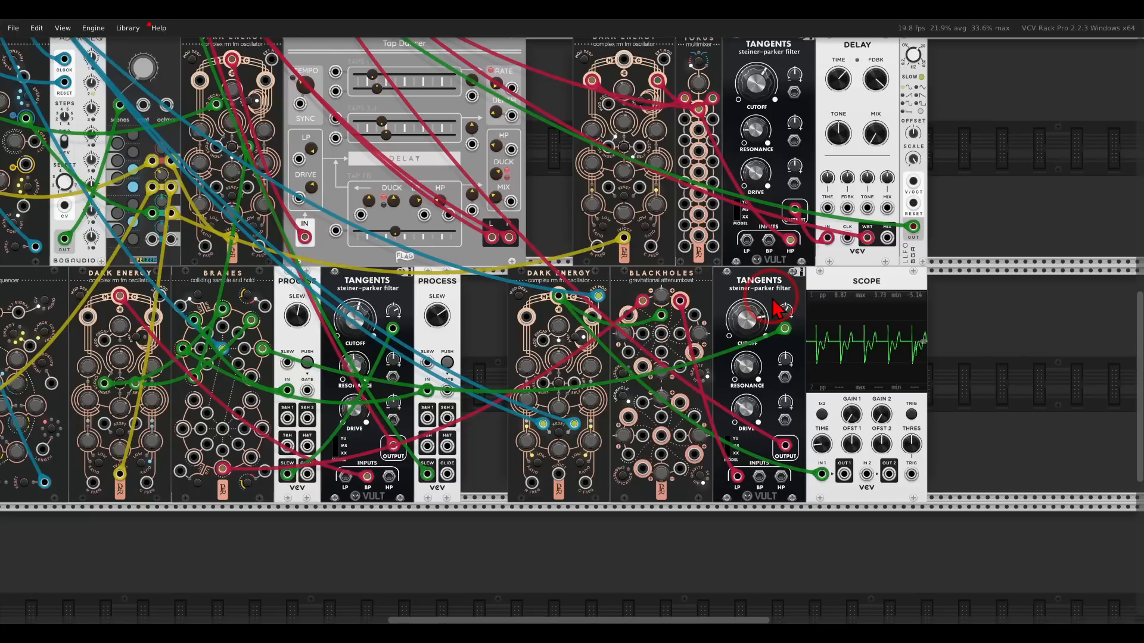
Add a Bogaudio LLFO beside the Scope, patch its output to mixer track 05's pan input, and set its frequency to about 1.28 Hz.
{"action": "right_click", "coordinate": [957, 396]}
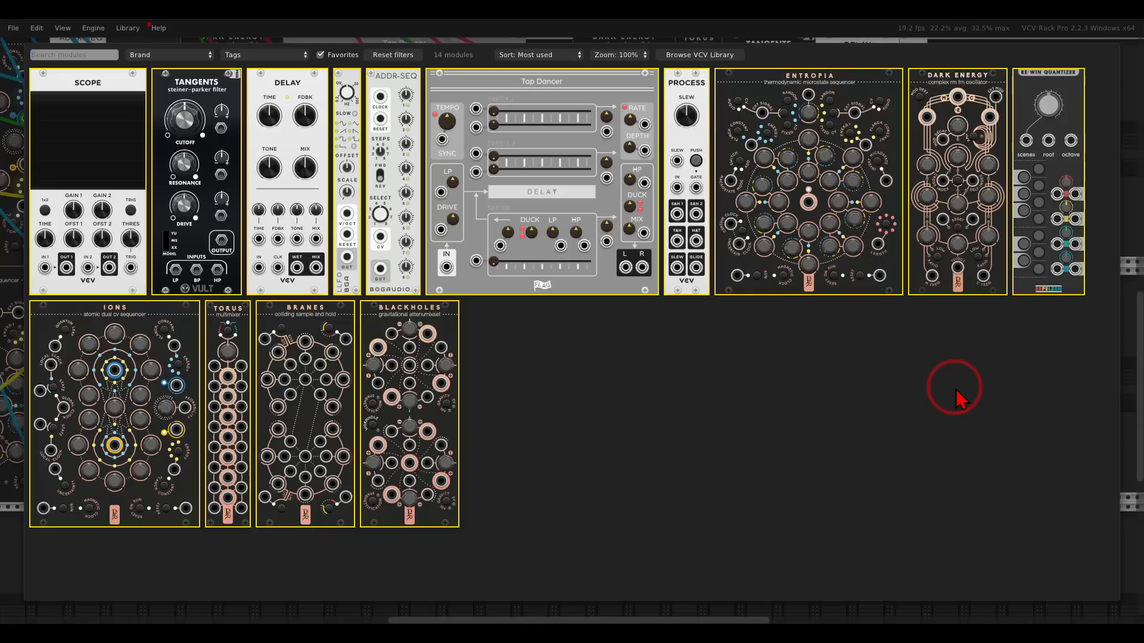
{"action": "left_click", "coordinate": [349, 83]}
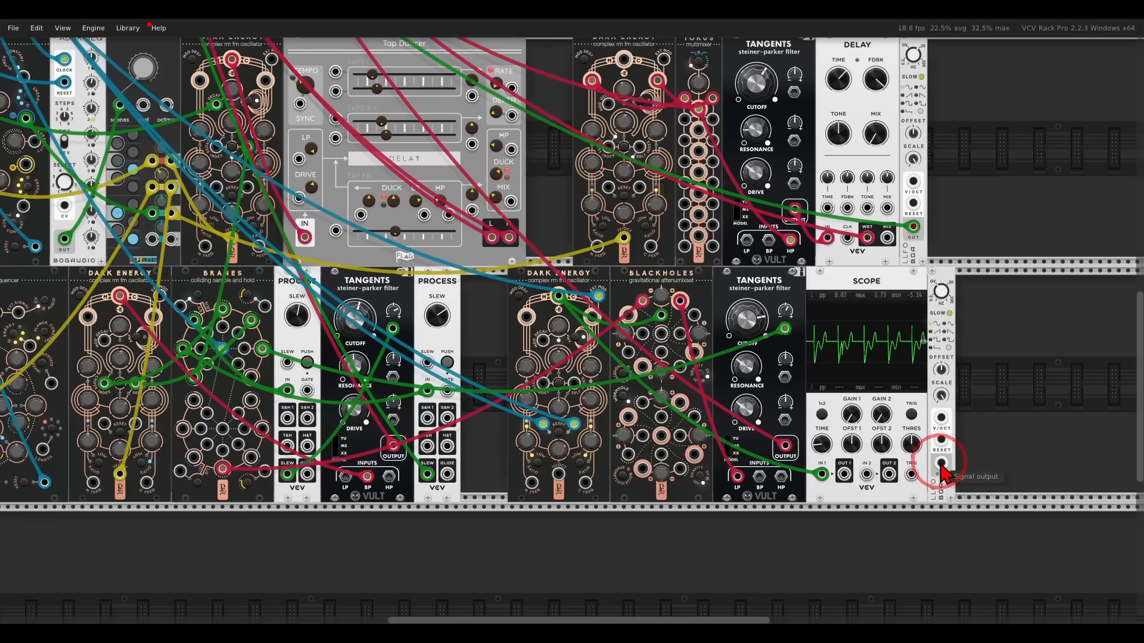
{"action": "left_click_drag", "start_coordinate": [941, 463], "coordinate": [420, 154]}
{"action": "key", "text": "Left"}
{"action": "key", "text": "Up"}
{"action": "key", "text": "Right"}
{"action": "key", "text": "Down"}
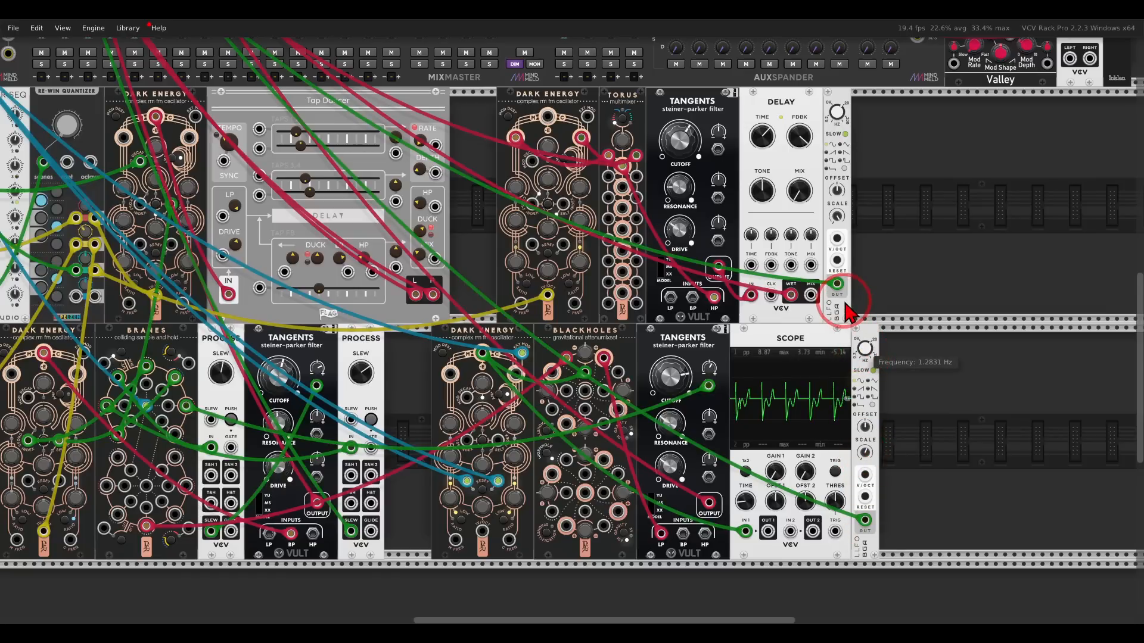
{"action": "left_click_drag", "start_coordinate": [896, 287], "coordinate": [1067, 294]}
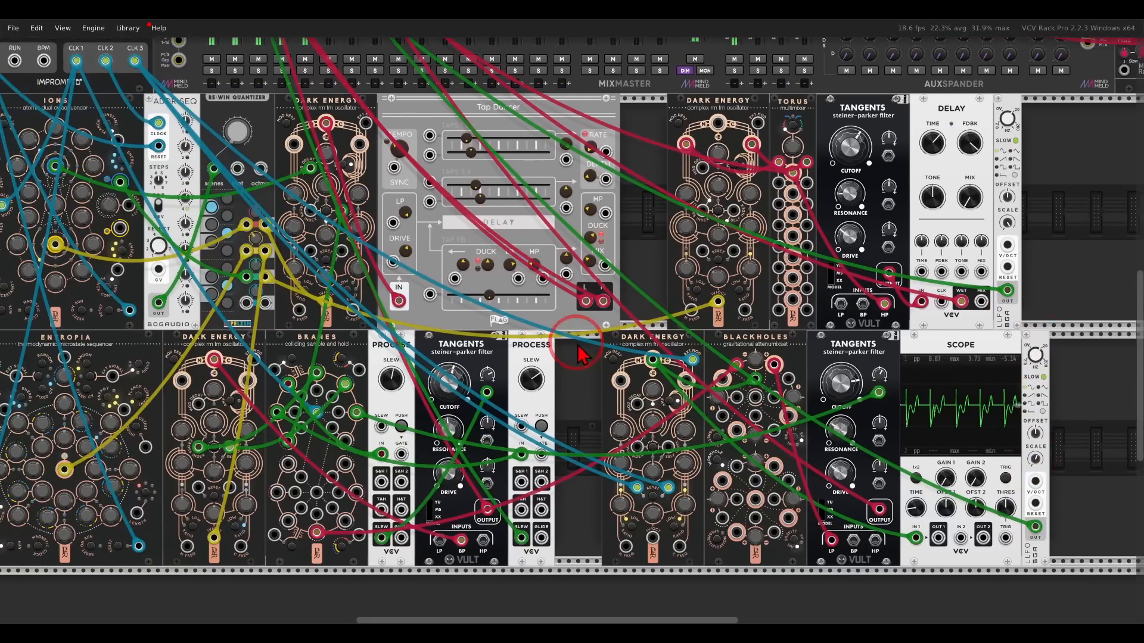
{"action": "left_click_drag", "start_coordinate": [574, 341], "coordinate": [624, 354]}
{"action": "scroll", "coordinate": [673, 347], "scroll_direction": "down", "scroll_amount": 1}
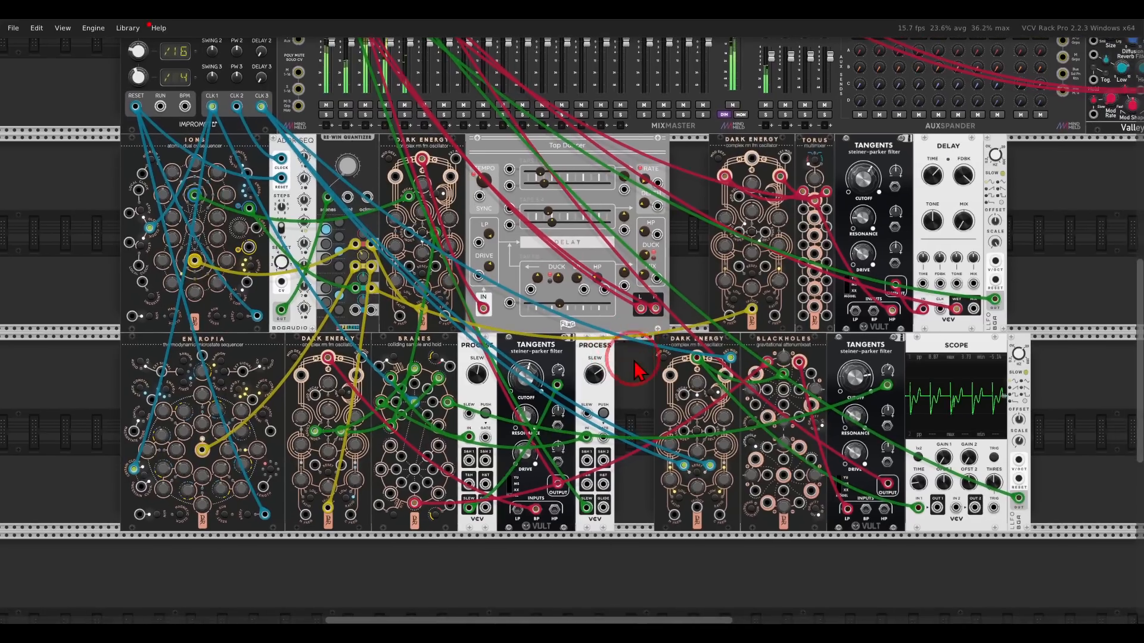